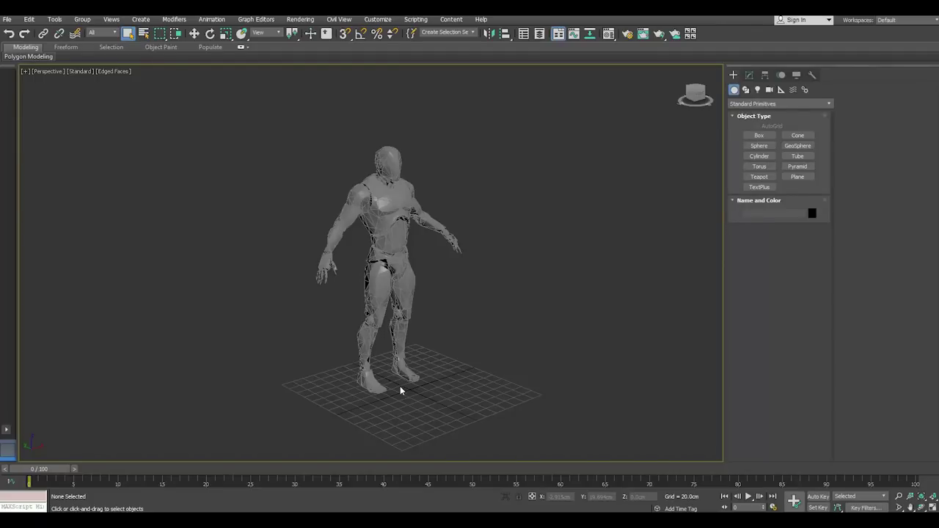
With grid snap on, draw a box about 200 × 220 × 220 cm enclosing the character
{"action": "scroll", "coordinate": [401, 391], "scroll_direction": "up", "scroll_amount": 3}
{"action": "left_click", "coordinate": [760, 135]}
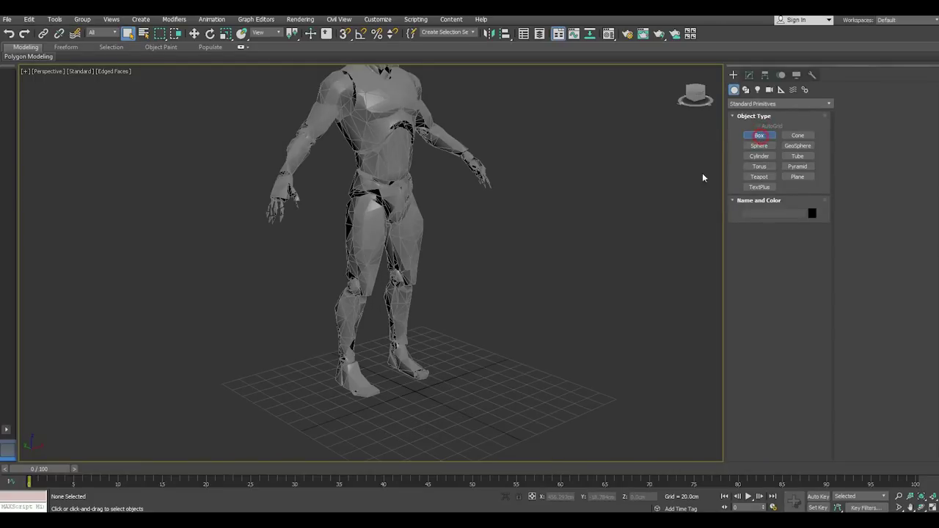
{"action": "mouse_move", "coordinate": [501, 302]}
{"action": "middle_mouse_down", "text": "alt"}
{"action": "mouse_move", "coordinate": [478, 335]}
{"action": "mouse_move", "coordinate": [402, 110]}
{"action": "middle_mouse_up", "text": "alt"}
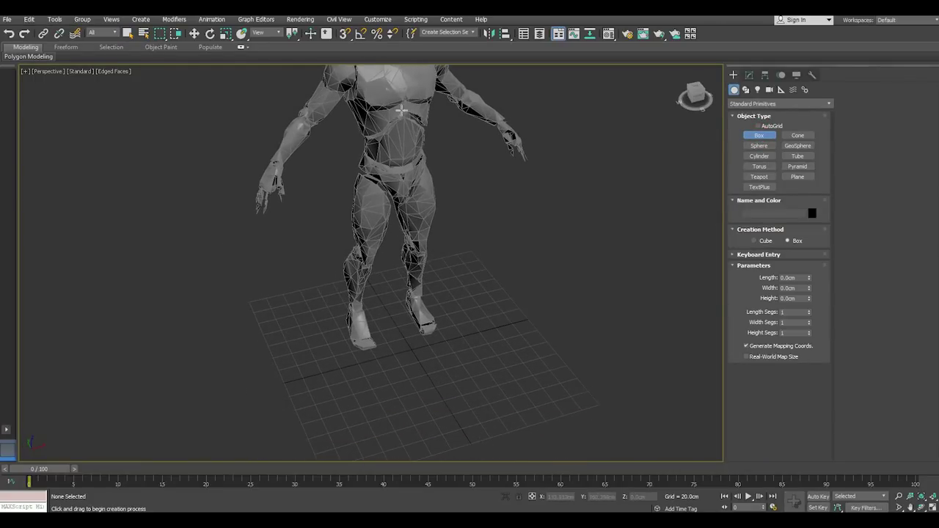
{"action": "left_click", "coordinate": [345, 34]}
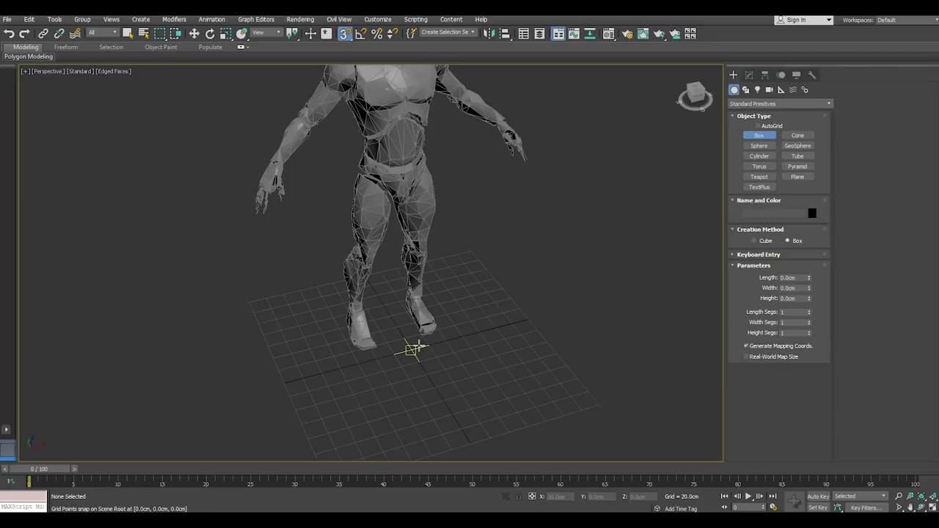
{"action": "mouse_move", "coordinate": [276, 320]}
{"action": "left_mouse_down"}
{"action": "mouse_move", "coordinate": [559, 374]}
{"action": "mouse_move", "coordinate": [544, 388]}
{"action": "left_mouse_up"}
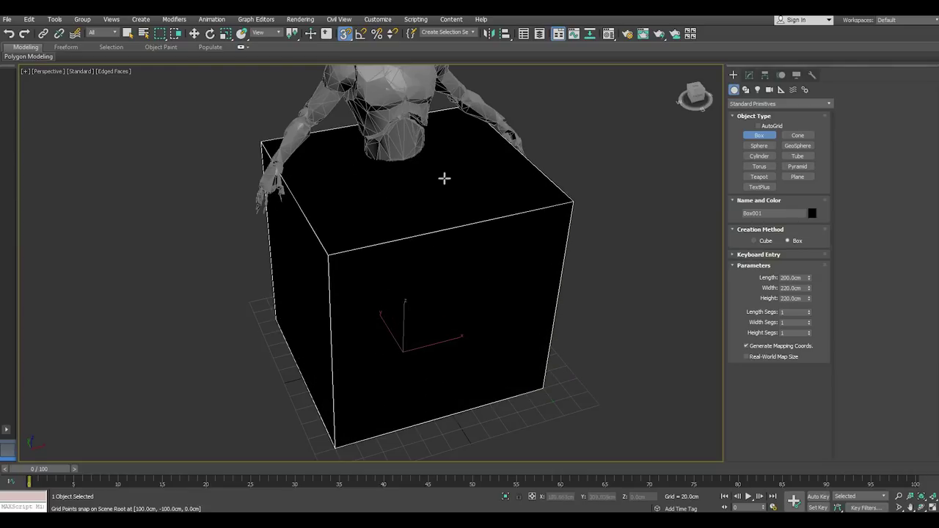
{"action": "left_click", "coordinate": [428, 147]}
{"action": "right_click", "coordinate": [428, 151]}
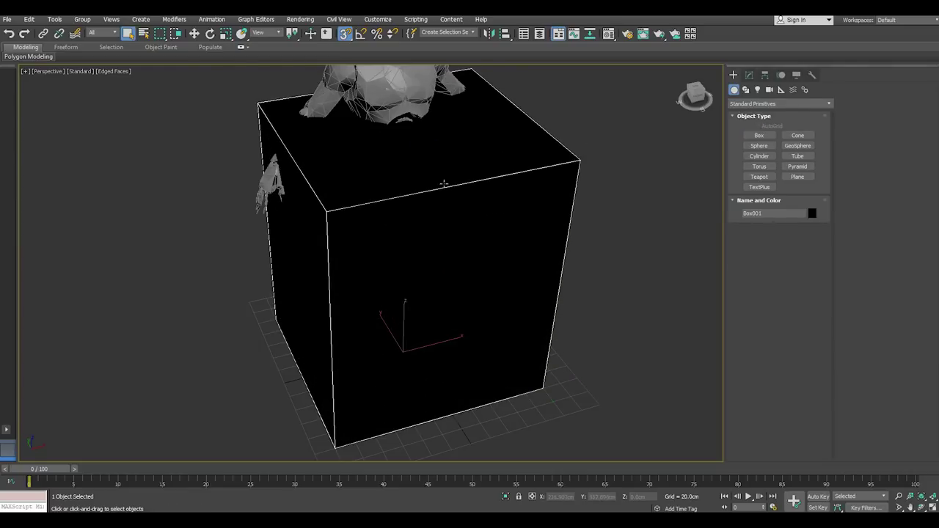
{"action": "left_click", "coordinate": [609, 33]}
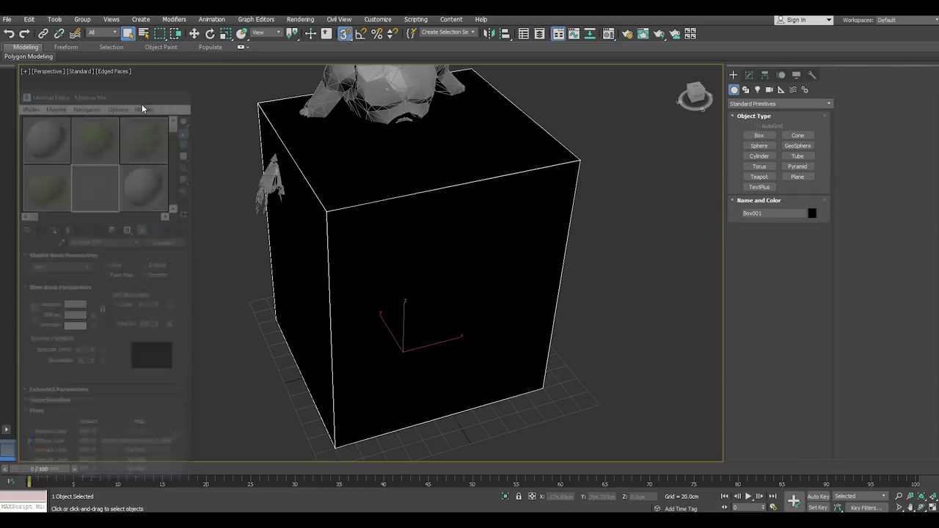
{"action": "left_click", "coordinate": [196, 34]}
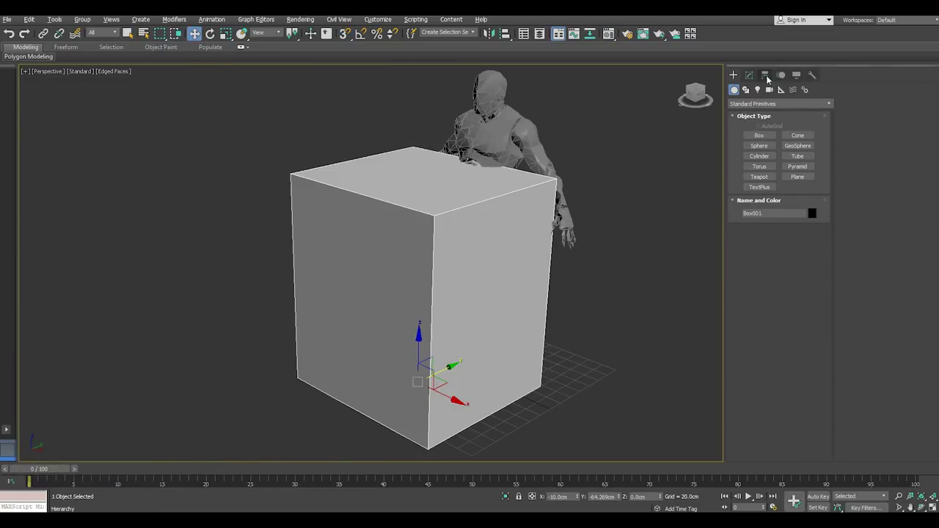
Convert Box001 to Editable Poly and extrude its top face upward about 52 cm
{"action": "left_click", "coordinate": [749, 75]}
{"action": "right_click", "coordinate": [782, 137]}
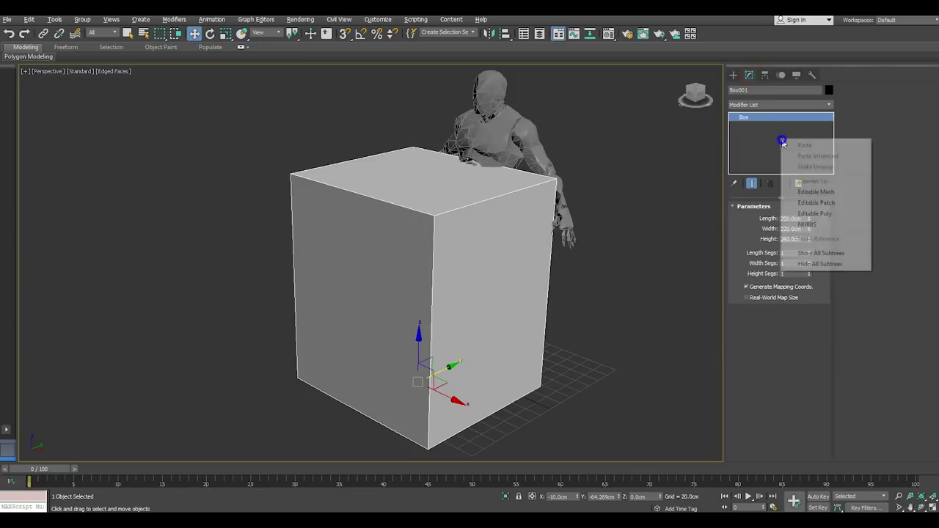
{"action": "left_click", "coordinate": [822, 213]}
{"action": "left_click", "coordinate": [789, 218]}
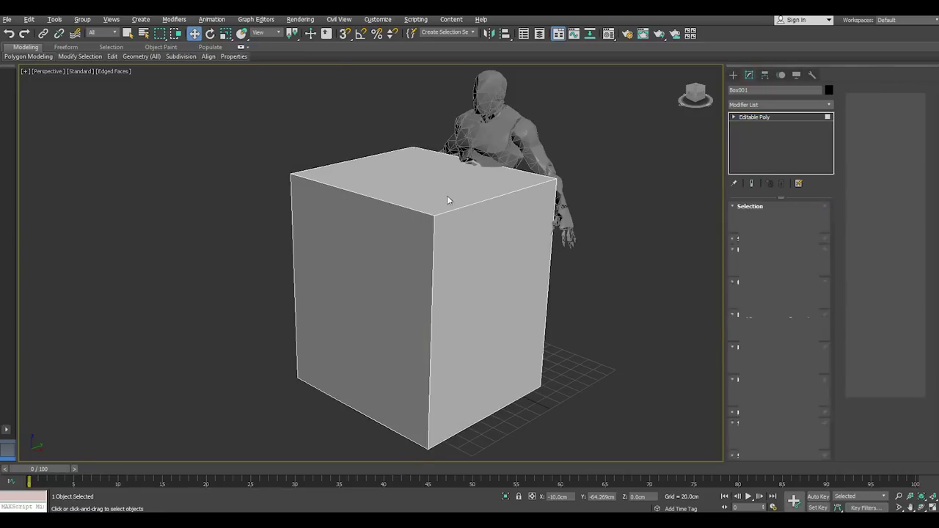
{"action": "left_click", "coordinate": [447, 195]}
{"action": "key", "text": "z"}
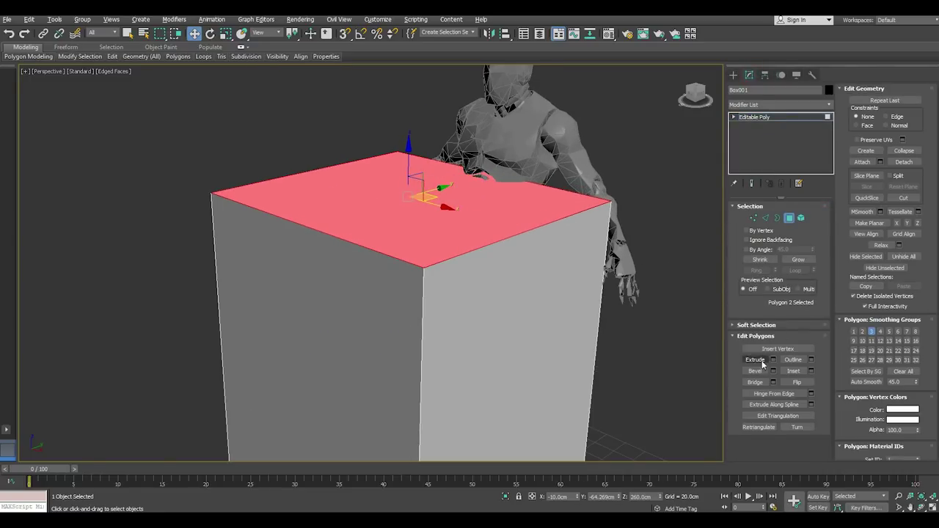
{"action": "left_click", "coordinate": [772, 359]}
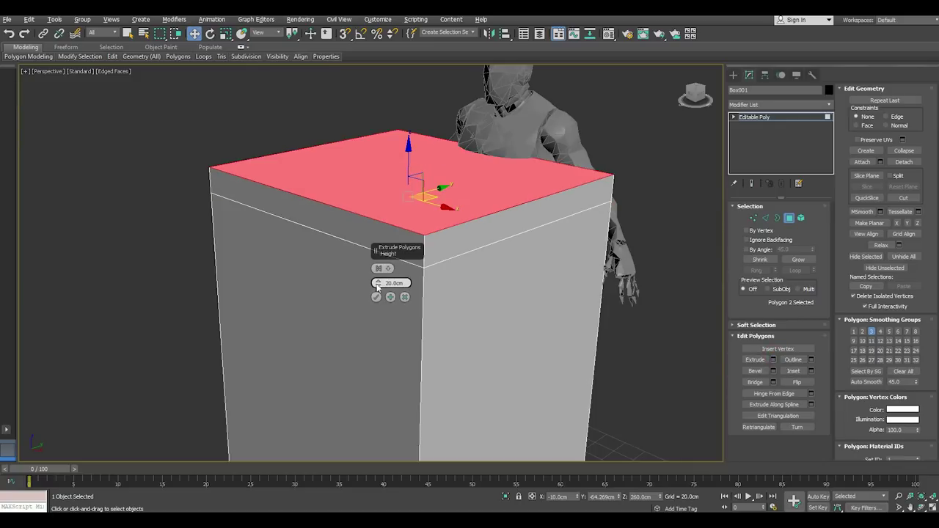
{"action": "left_click_drag", "start_coordinate": [377, 283], "coordinate": [382, 217]}
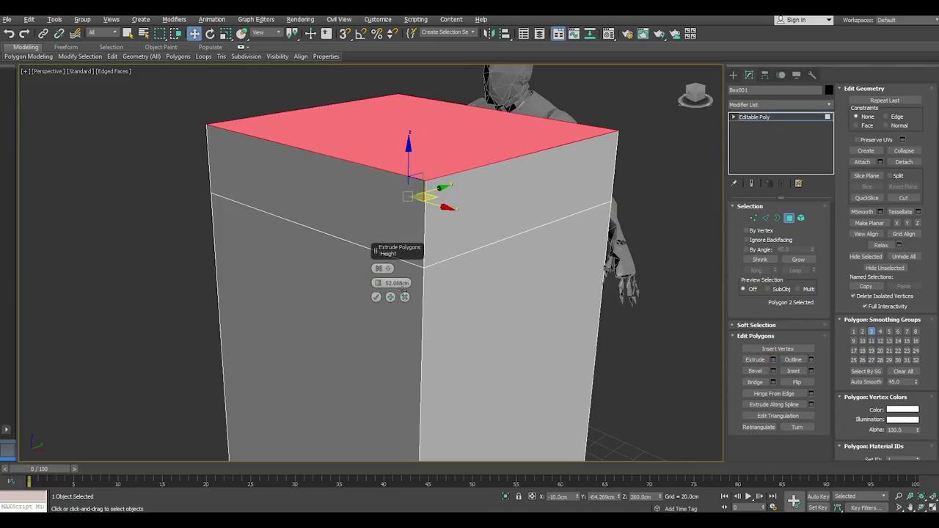
{"action": "left_click", "coordinate": [376, 297]}
{"action": "mouse_move", "coordinate": [373, 293]}
{"action": "middle_mouse_down", "text": "alt"}
{"action": "mouse_move", "coordinate": [397, 280]}
{"action": "mouse_move", "coordinate": [392, 249]}
{"action": "mouse_move", "coordinate": [494, 274]}
{"action": "middle_mouse_up", "text": "alt"}
Pull one upper edge of the box's top back to slant the front
{"action": "left_click", "coordinate": [765, 219]}
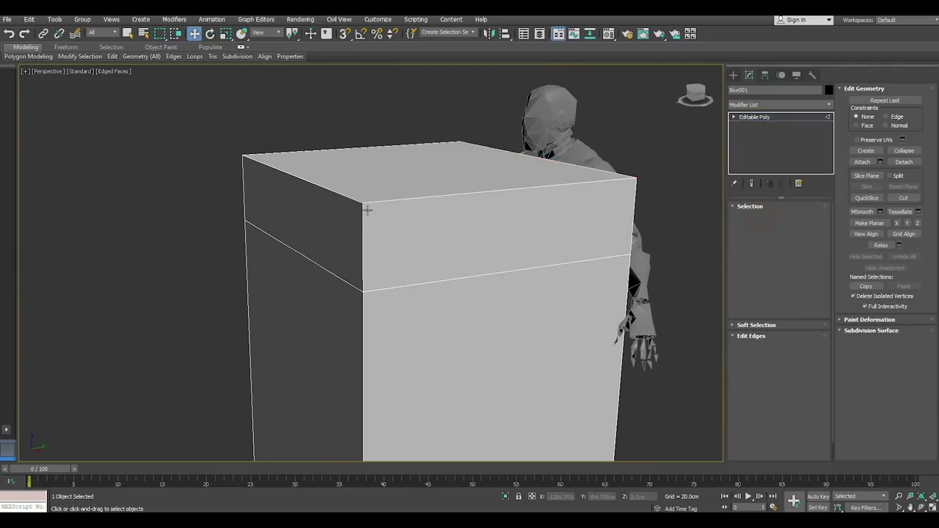
{"action": "left_click", "coordinate": [351, 197]}
{"action": "left_click_drag", "start_coordinate": [332, 171], "coordinate": [360, 161]}
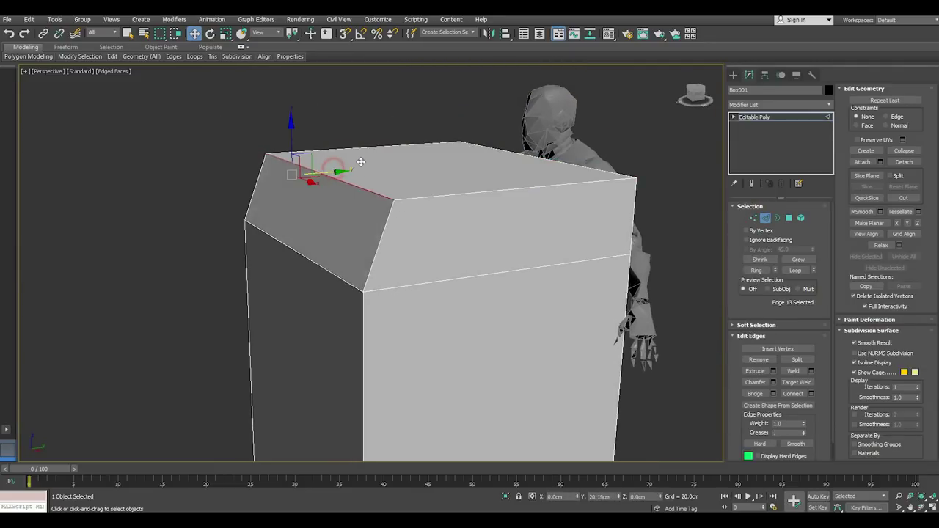
{"action": "mouse_move", "coordinate": [416, 195]}
{"action": "middle_mouse_down", "text": "alt"}
{"action": "mouse_move", "coordinate": [544, 194]}
{"action": "mouse_move", "coordinate": [523, 183]}
{"action": "mouse_move", "coordinate": [434, 203]}
{"action": "mouse_move", "coordinate": [423, 182]}
{"action": "mouse_move", "coordinate": [345, 164]}
{"action": "middle_mouse_up", "text": "alt"}
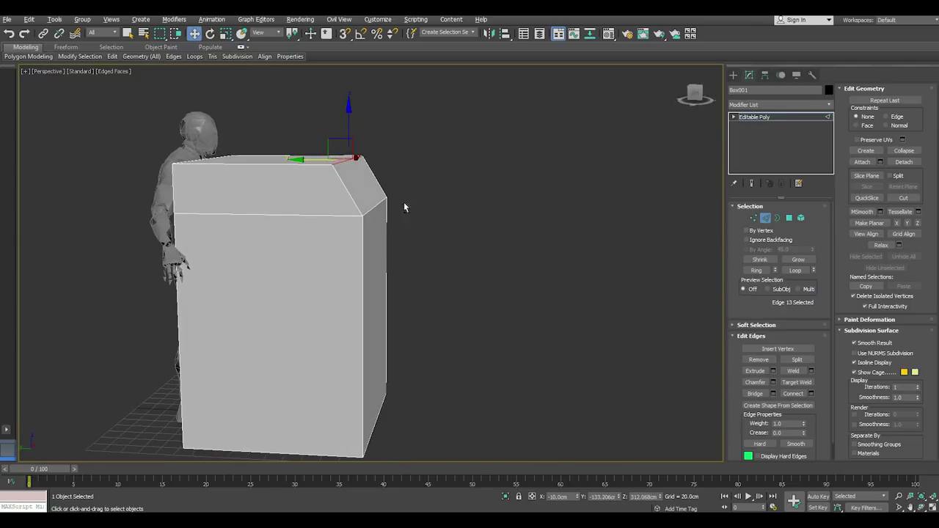
{"action": "mouse_move", "coordinate": [403, 202]}
{"action": "middle_mouse_down", "text": "alt"}
{"action": "mouse_move", "coordinate": [251, 205]}
{"action": "mouse_move", "coordinate": [692, 206]}
{"action": "middle_mouse_up", "text": "alt"}
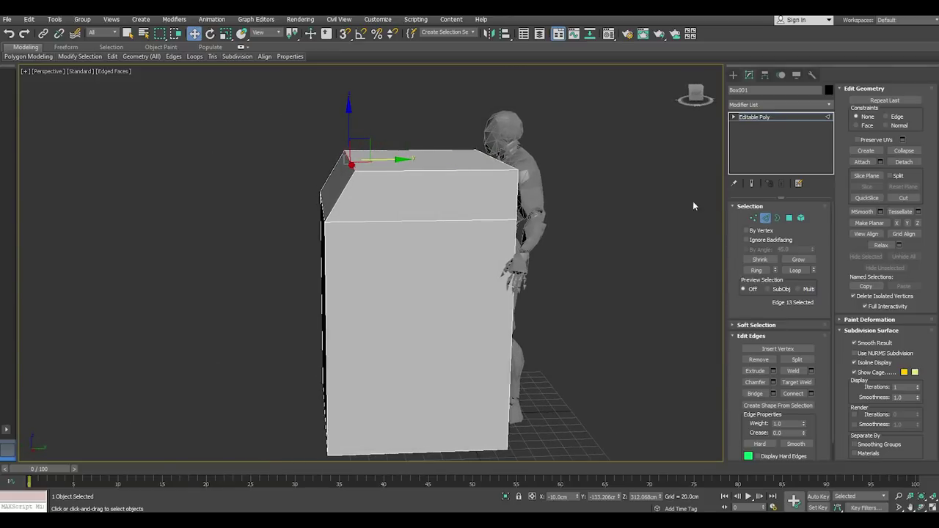
Move the right-side vertices outward along X to widen the box
{"action": "left_click", "coordinate": [754, 218]}
{"action": "mouse_move", "coordinate": [381, 194]}
{"action": "middle_mouse_down", "text": "alt"}
{"action": "mouse_move", "coordinate": [432, 201]}
{"action": "mouse_move", "coordinate": [446, 184]}
{"action": "mouse_move", "coordinate": [457, 219]}
{"action": "mouse_move", "coordinate": [547, 196]}
{"action": "mouse_move", "coordinate": [335, 147]}
{"action": "middle_mouse_up", "text": "alt"}
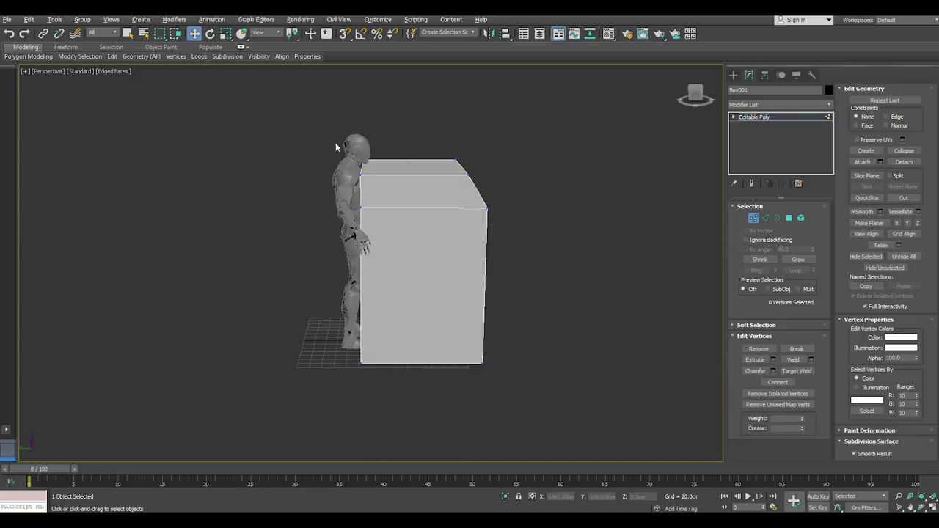
{"action": "left_click_drag", "start_coordinate": [422, 427], "coordinate": [422, 428]}
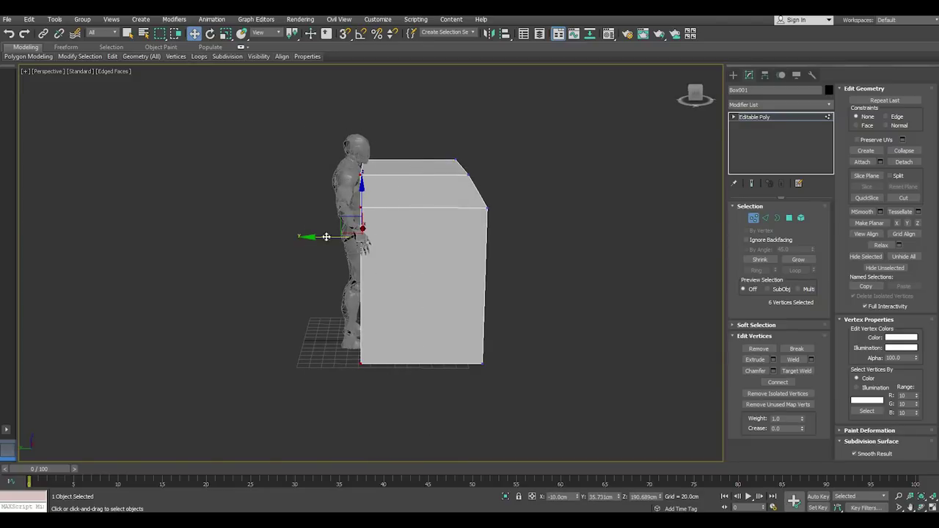
{"action": "mouse_move", "coordinate": [449, 245]}
{"action": "middle_mouse_down", "text": "alt"}
{"action": "mouse_move", "coordinate": [367, 242]}
{"action": "mouse_move", "coordinate": [366, 201]}
{"action": "middle_mouse_up", "text": "alt"}
{"action": "left_click_drag", "start_coordinate": [645, 464], "coordinate": [646, 465]}
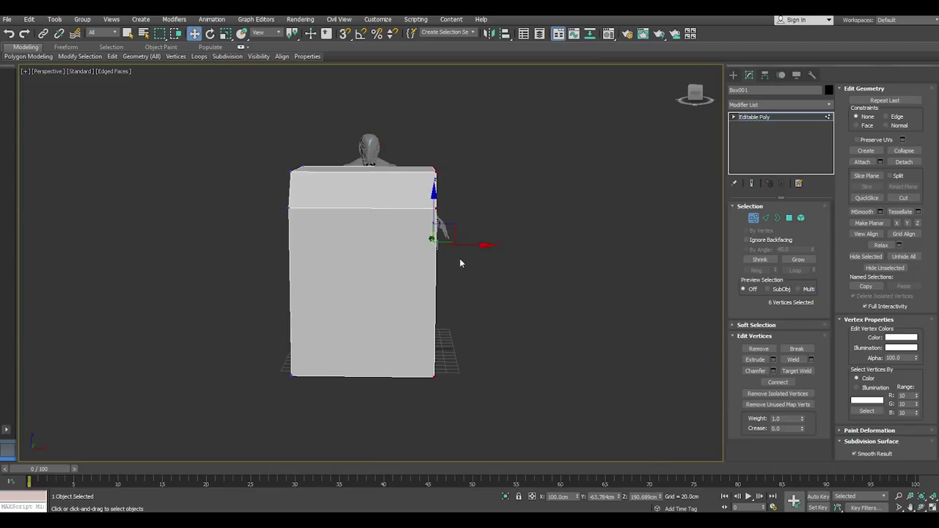
{"action": "left_click_drag", "start_coordinate": [479, 246], "coordinate": [492, 246]}
{"action": "mouse_move", "coordinate": [506, 263]}
{"action": "middle_mouse_down", "text": "alt"}
{"action": "mouse_move", "coordinate": [455, 299]}
{"action": "mouse_move", "coordinate": [455, 287]}
{"action": "mouse_move", "coordinate": [569, 278]}
{"action": "middle_mouse_up", "text": "alt"}
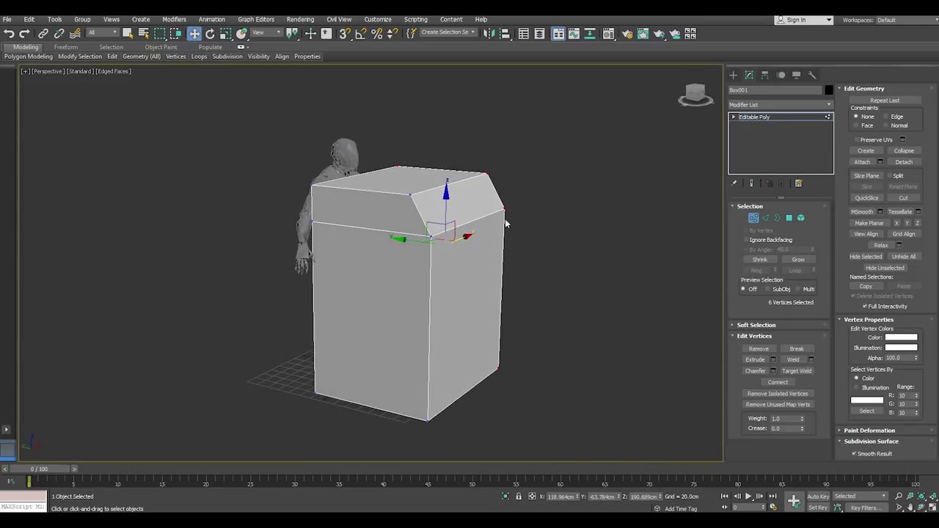
{"action": "scroll", "coordinate": [527, 232], "scroll_direction": "up", "scroll_amount": 2}
Check the slanted top's upper edge from frontal and three-quarter angles, then deselect
{"action": "left_click", "coordinate": [769, 218]}
{"action": "left_click", "coordinate": [441, 163]}
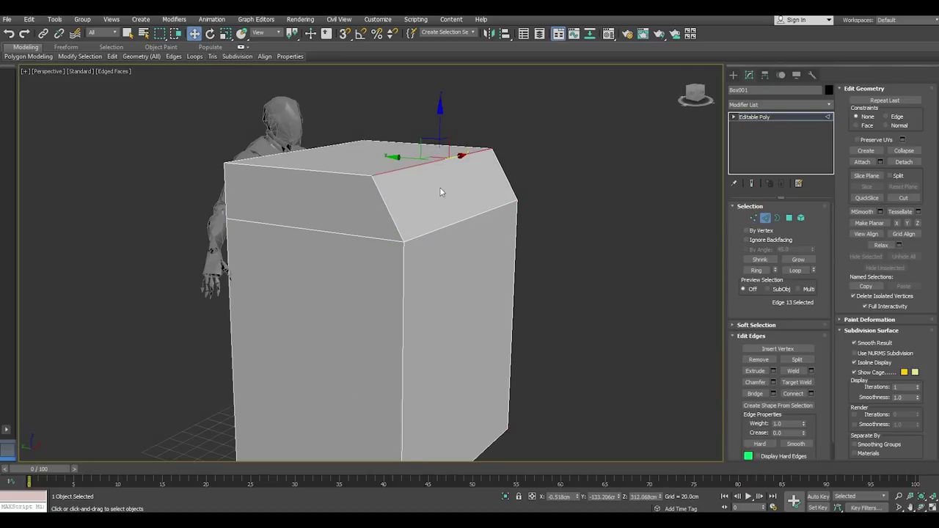
{"action": "mouse_move", "coordinate": [439, 187]}
{"action": "middle_mouse_down", "text": "alt"}
{"action": "mouse_move", "coordinate": [465, 191]}
{"action": "mouse_move", "coordinate": [447, 176]}
{"action": "middle_mouse_up", "text": "alt"}
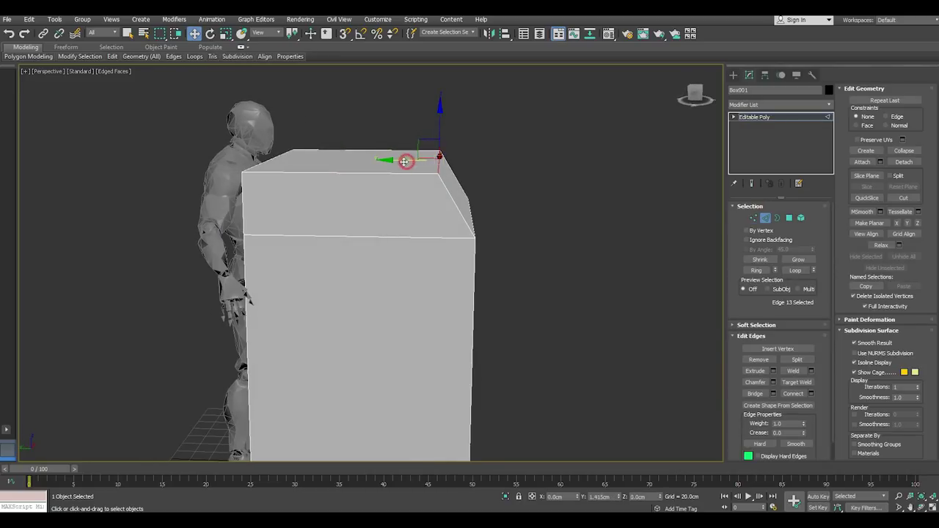
{"action": "left_click", "coordinate": [530, 212]}
{"action": "scroll", "coordinate": [428, 221], "scroll_direction": "down", "scroll_amount": 3}
{"action": "mouse_move", "coordinate": [428, 222]}
{"action": "middle_mouse_down", "text": "alt"}
{"action": "mouse_move", "coordinate": [413, 230]}
{"action": "mouse_move", "coordinate": [377, 218]}
{"action": "middle_mouse_up", "text": "alt"}
{"action": "scroll", "coordinate": [378, 220], "scroll_direction": "up", "scroll_amount": 2}
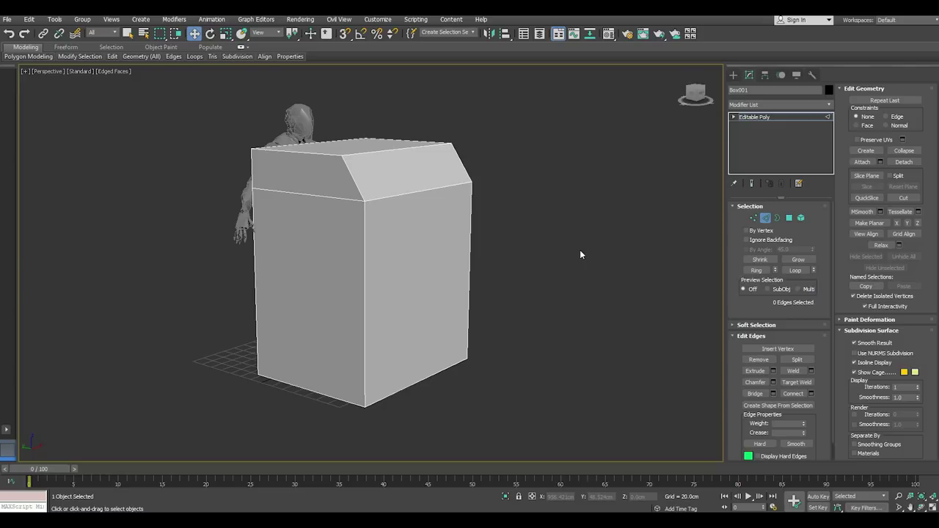
Extrude the cabinet's top face again by about 16 cm
{"action": "scroll", "coordinate": [449, 171], "scroll_direction": "up", "scroll_amount": 4}
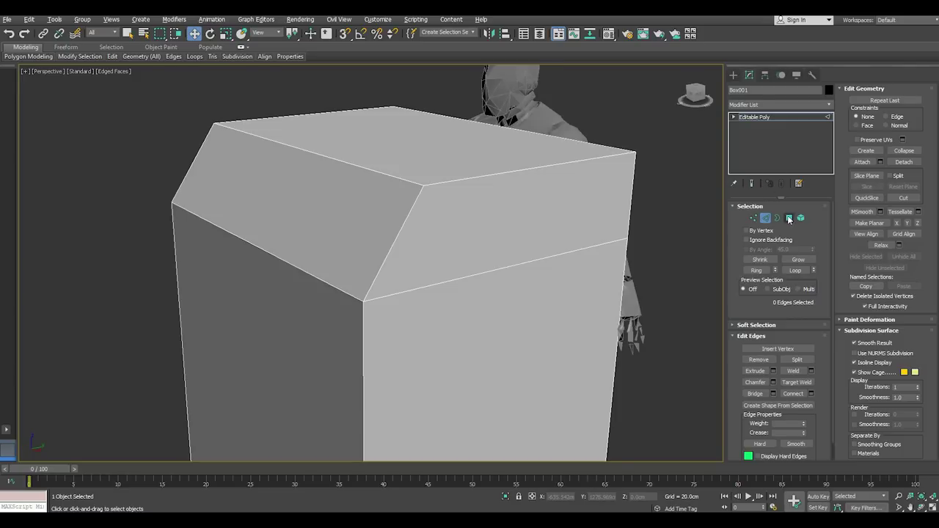
{"action": "key", "text": "4"}
{"action": "left_click", "coordinate": [438, 165]}
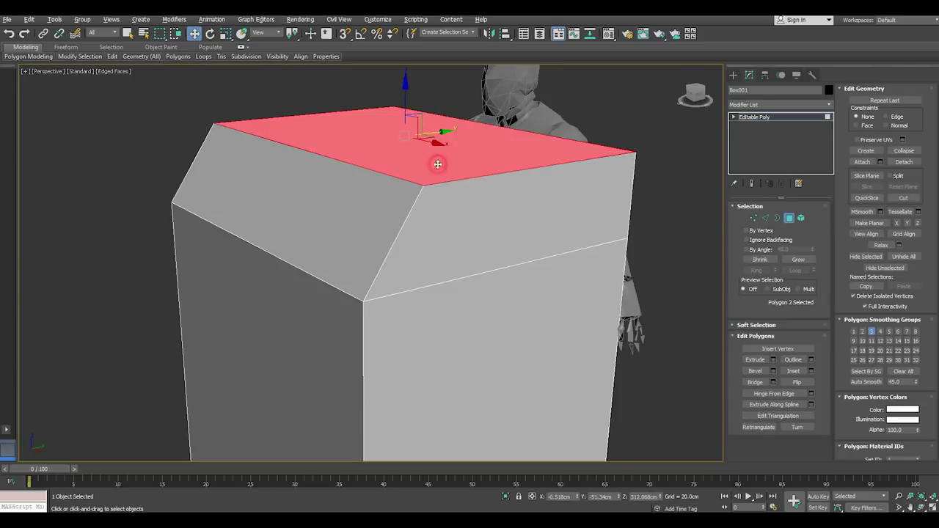
{"action": "left_click", "coordinate": [773, 359]}
{"action": "left_click_drag", "start_coordinate": [377, 282], "coordinate": [404, 360]}
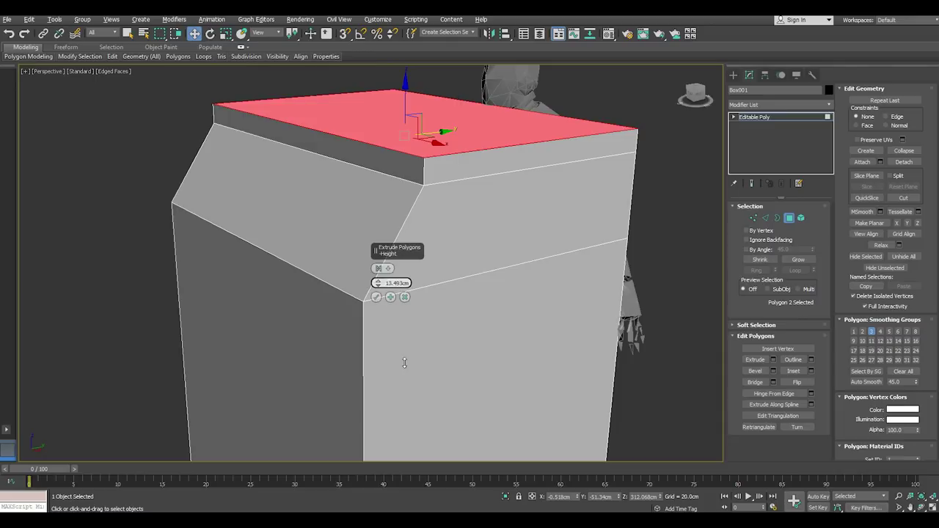
{"action": "left_click", "coordinate": [376, 296]}
Extrude the thin strip below the top by about 9 cm
{"action": "middle_click_drag", "start_coordinate": [438, 291], "coordinate": [391, 279], "text": "alt"}
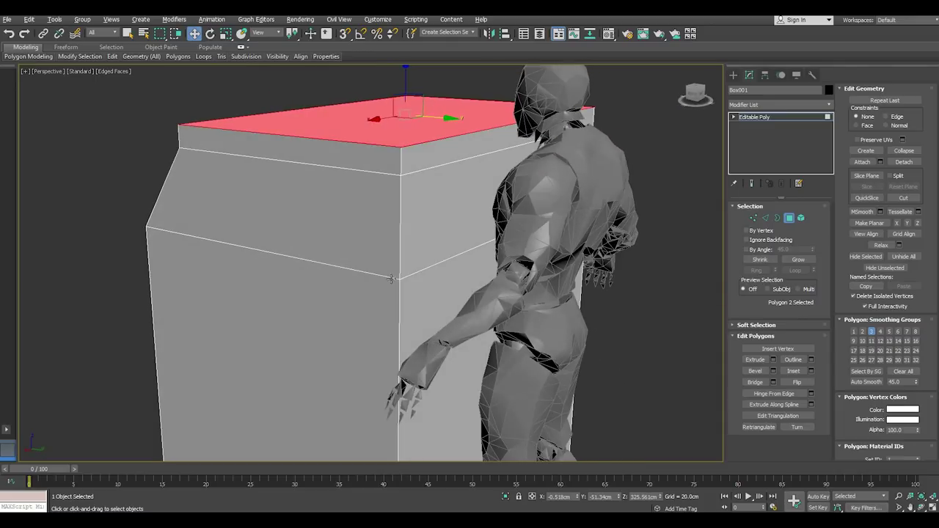
{"action": "left_click", "coordinate": [418, 151]}
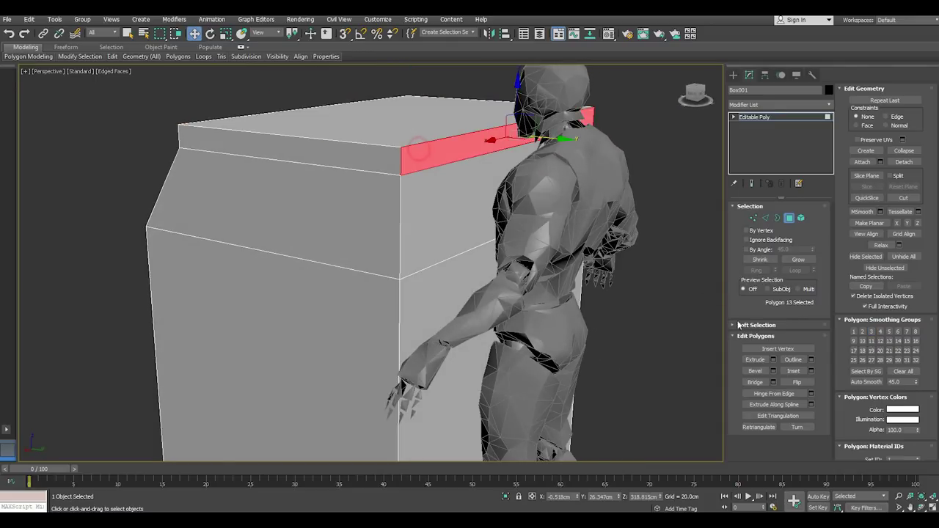
{"action": "left_click", "coordinate": [774, 360]}
{"action": "middle_click_drag", "start_coordinate": [639, 309], "coordinate": [667, 305], "text": "alt"}
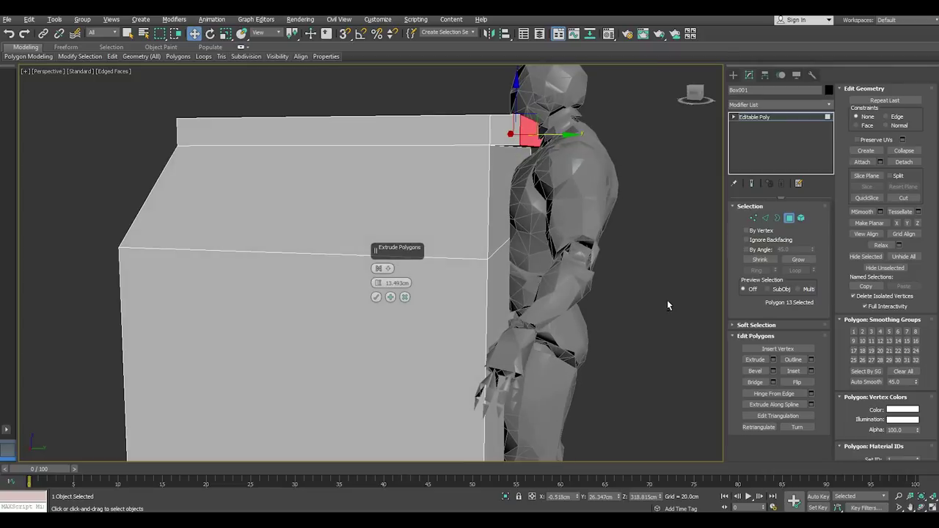
{"action": "left_click_drag", "start_coordinate": [379, 282], "coordinate": [378, 292]}
{"action": "left_click", "coordinate": [376, 298]}
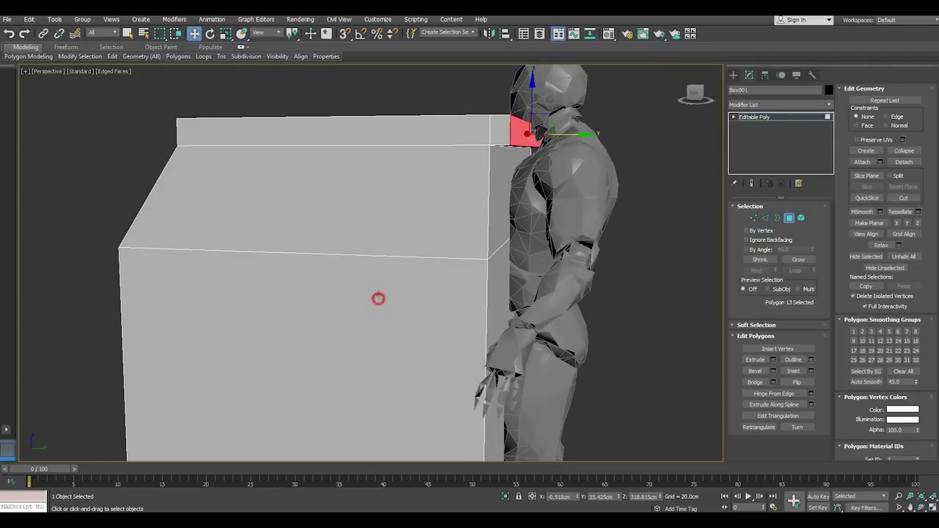
Clear the selection and orbit around the whole cabinet from above and below
{"action": "mouse_move", "coordinate": [377, 297]}
{"action": "middle_mouse_down", "text": "alt"}
{"action": "mouse_move", "coordinate": [399, 272]}
{"action": "mouse_move", "coordinate": [445, 279]}
{"action": "mouse_move", "coordinate": [373, 201]}
{"action": "middle_mouse_up", "text": "alt"}
{"action": "scroll", "coordinate": [373, 201], "scroll_direction": "down", "scroll_amount": 5}
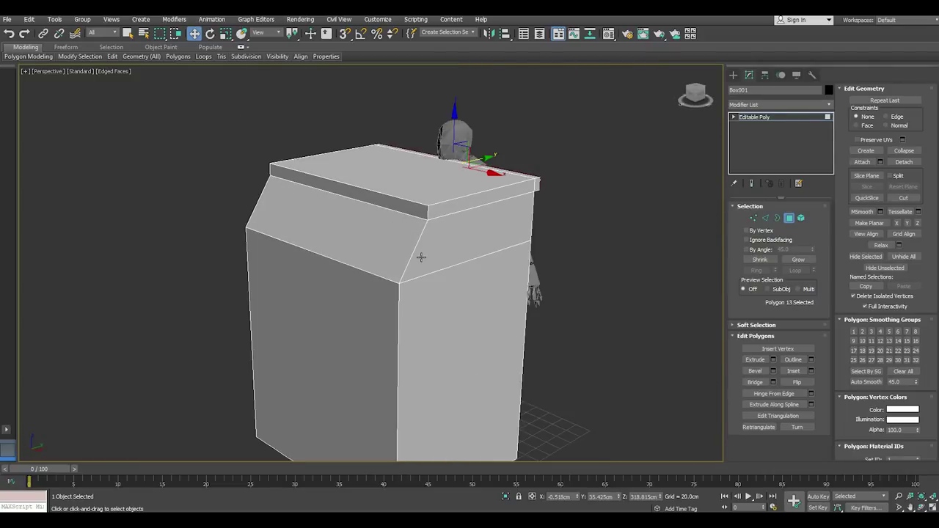
{"action": "mouse_move", "coordinate": [419, 256]}
{"action": "middle_mouse_down", "text": "alt"}
{"action": "mouse_move", "coordinate": [399, 267]}
{"action": "mouse_move", "coordinate": [558, 320]}
{"action": "middle_mouse_up", "text": "alt"}
{"action": "left_click", "coordinate": [558, 321]}
{"action": "middle_click_drag", "start_coordinate": [416, 304], "coordinate": [430, 237], "text": "alt"}
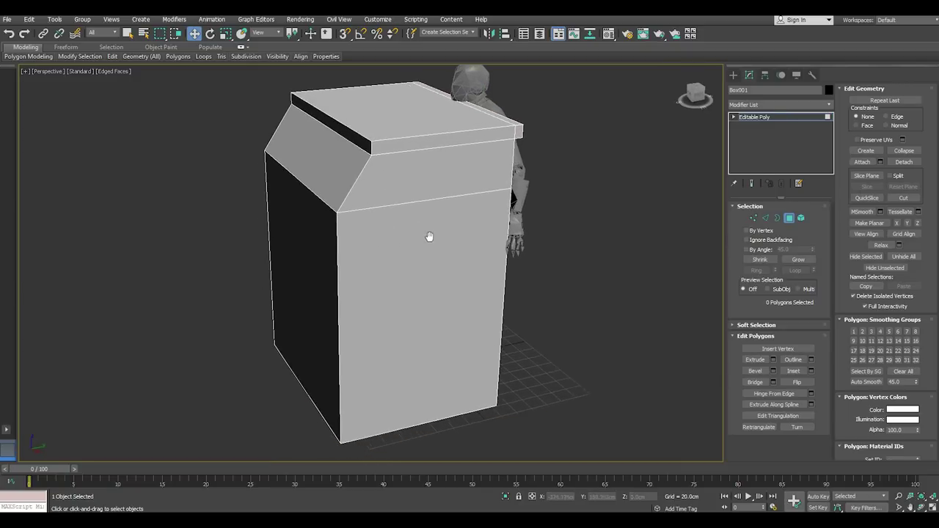
{"action": "mouse_move", "coordinate": [417, 274]}
{"action": "middle_mouse_down", "text": "alt"}
{"action": "mouse_move", "coordinate": [432, 256]}
{"action": "mouse_move", "coordinate": [439, 387]}
{"action": "middle_mouse_up", "text": "alt"}
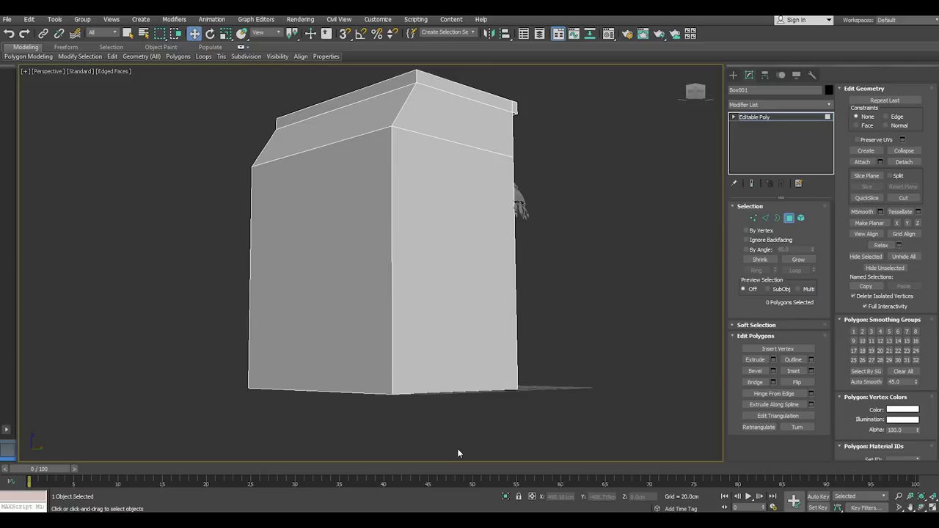
{"action": "middle_click_drag", "start_coordinate": [458, 449], "coordinate": [346, 186], "text": "alt"}
Select the slanted top face and begin an extrusion using group direction
{"action": "left_click", "coordinate": [451, 167]}
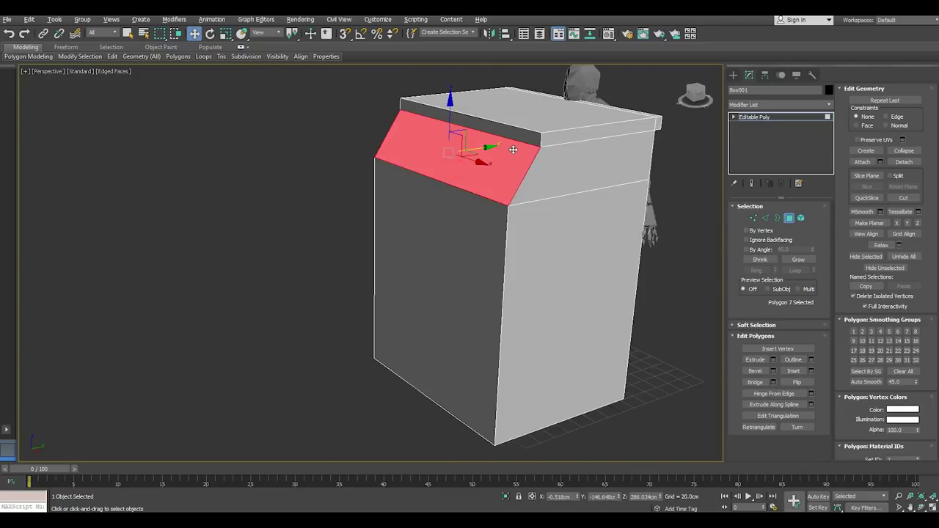
{"action": "scroll", "coordinate": [535, 184], "scroll_direction": "up", "scroll_amount": 4}
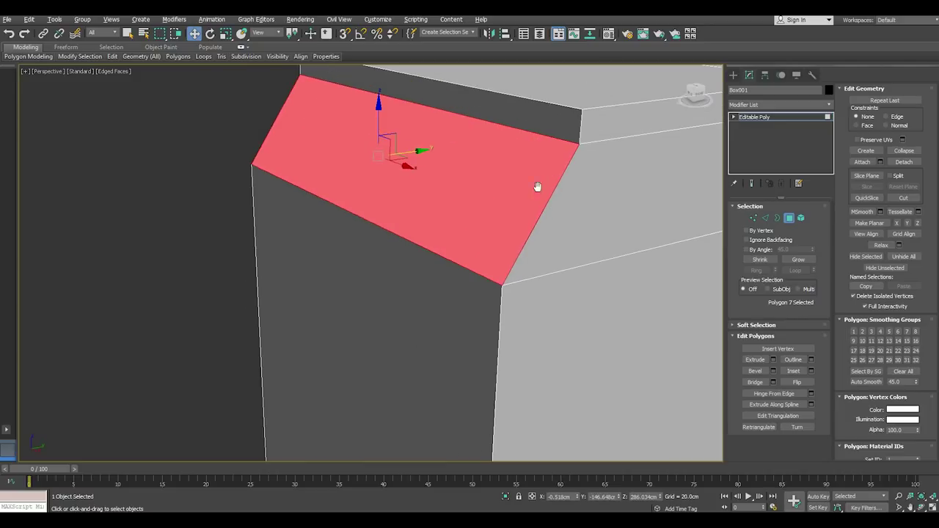
{"action": "left_click", "coordinate": [773, 359]}
{"action": "middle_click_drag", "start_coordinate": [565, 300], "coordinate": [408, 268], "text": "alt"}
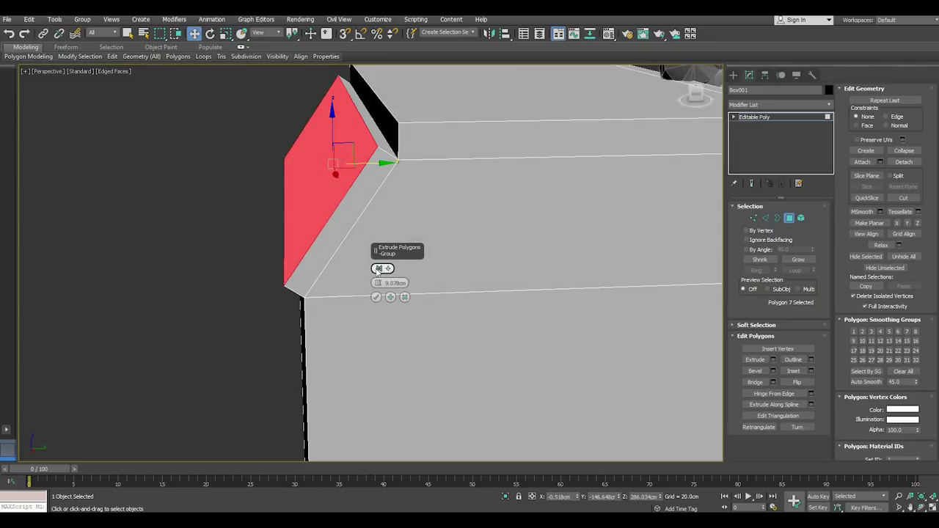
{"action": "left_click", "coordinate": [378, 269]}
{"action": "left_click", "coordinate": [378, 268]}
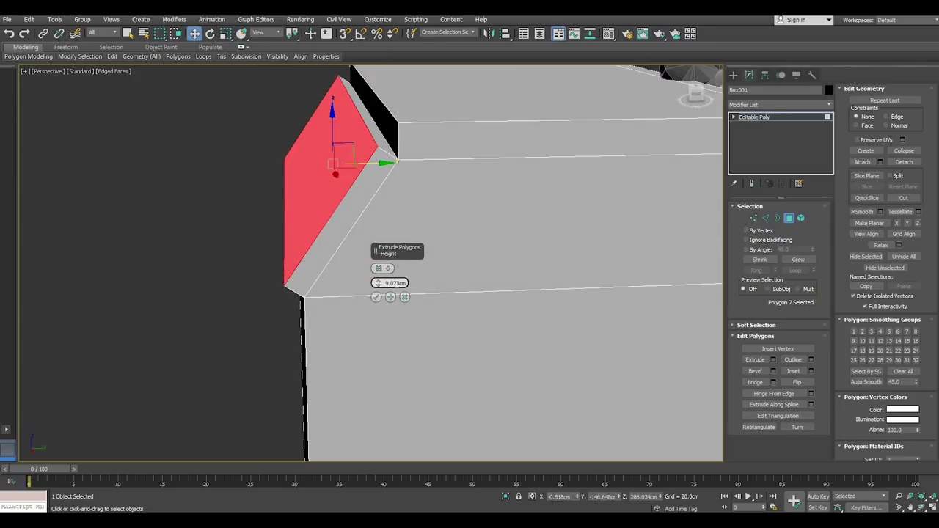
{"action": "middle_click_drag", "start_coordinate": [470, 282], "coordinate": [470, 276], "text": "alt"}
In Left view, set the slanted face extrusion height to 12.586 cm and commit
{"action": "key", "text": "l"}
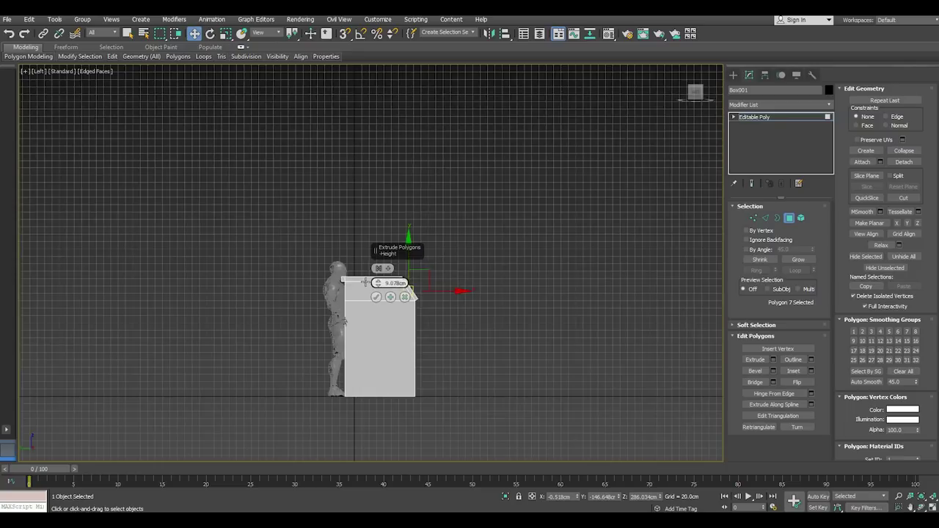
{"action": "scroll", "coordinate": [401, 282], "scroll_direction": "up", "scroll_amount": 1}
{"action": "scroll", "coordinate": [400, 283], "scroll_direction": "up", "scroll_amount": 4}
{"action": "scroll", "coordinate": [400, 283], "scroll_direction": "up", "scroll_amount": 3}
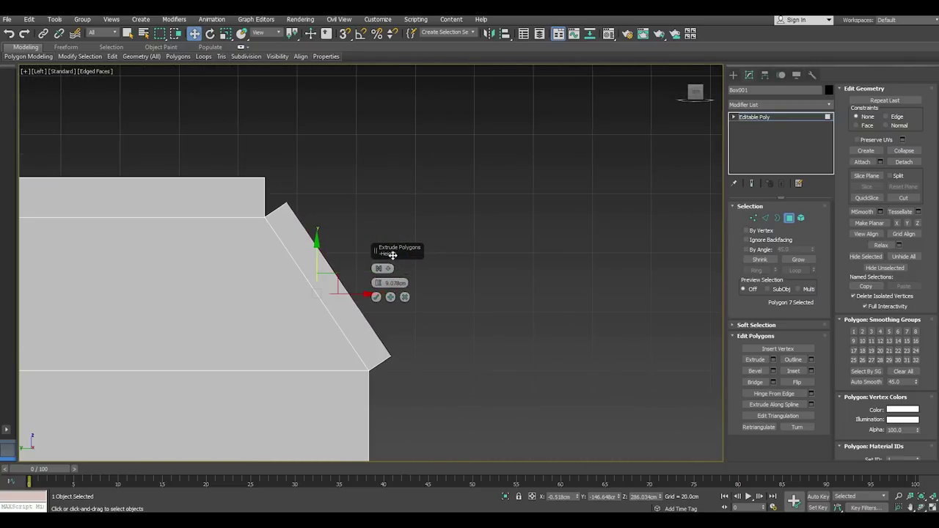
{"action": "left_click_drag", "start_coordinate": [392, 252], "coordinate": [439, 251]}
{"action": "left_click_drag", "start_coordinate": [425, 282], "coordinate": [424, 265]}
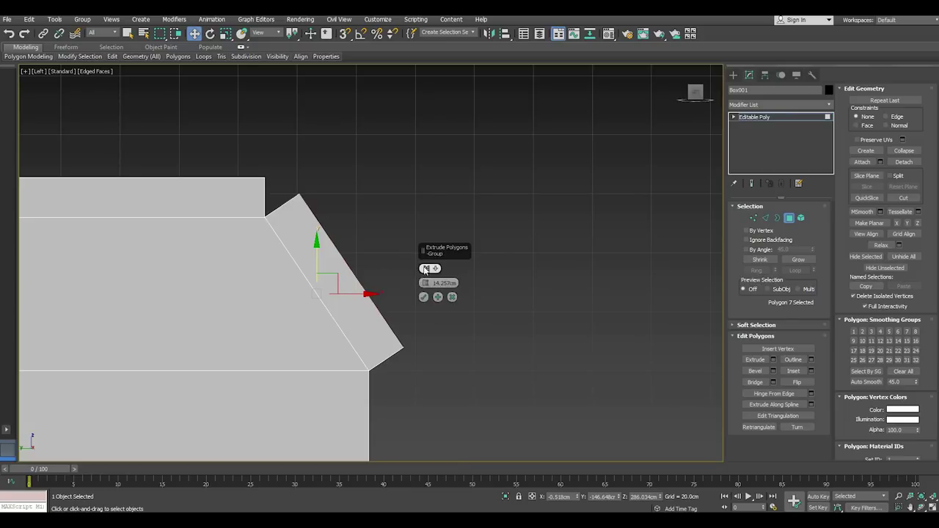
{"action": "left_click_drag", "start_coordinate": [425, 282], "coordinate": [425, 297]}
{"action": "left_click", "coordinate": [424, 298]}
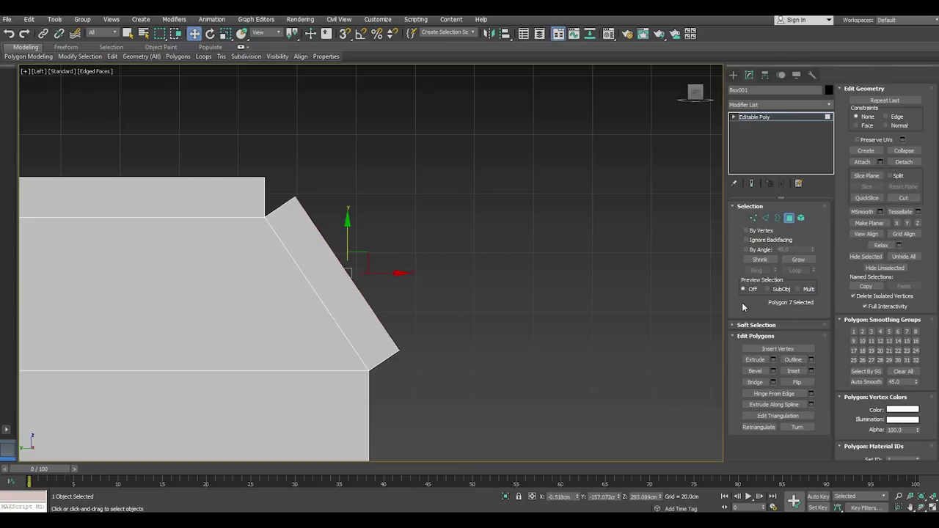
Move the overhang's lower tip vertices down and out to the right
{"action": "left_click", "coordinate": [765, 218]}
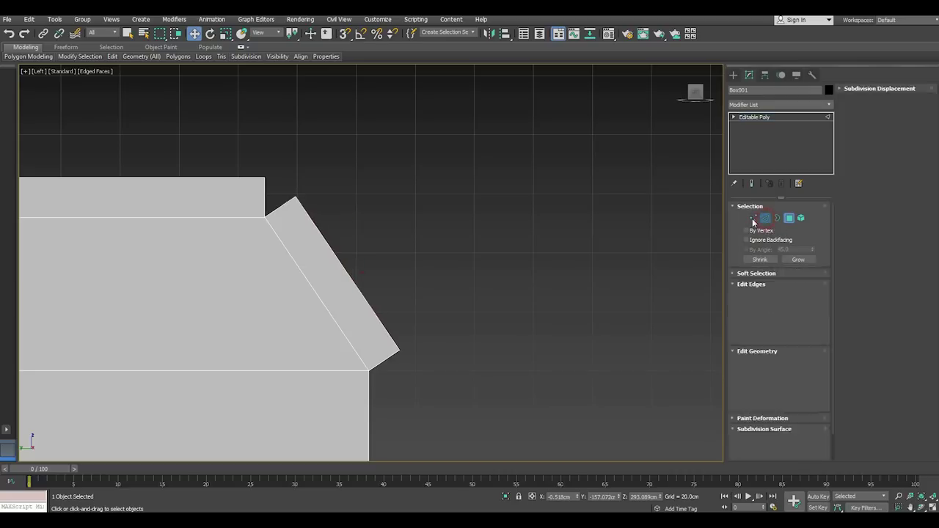
{"action": "left_click", "coordinate": [753, 218]}
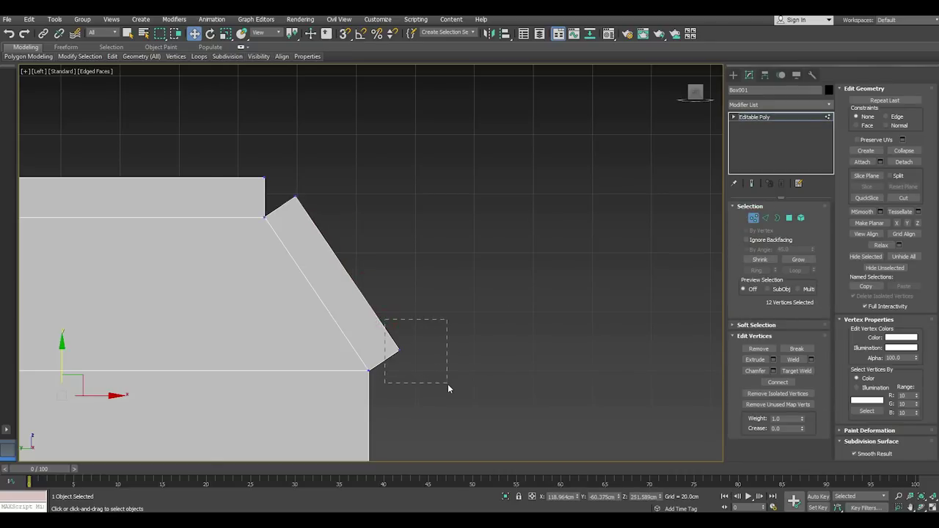
{"action": "left_click_drag", "start_coordinate": [448, 388], "coordinate": [448, 388]}
{"action": "scroll", "coordinate": [389, 352], "scroll_direction": "up", "scroll_amount": 2}
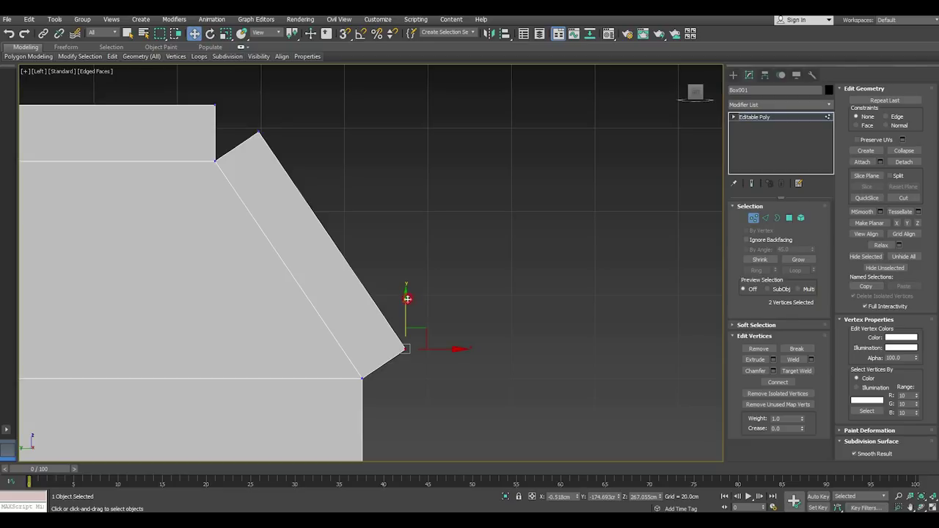
{"action": "left_click_drag", "start_coordinate": [407, 299], "coordinate": [428, 326]}
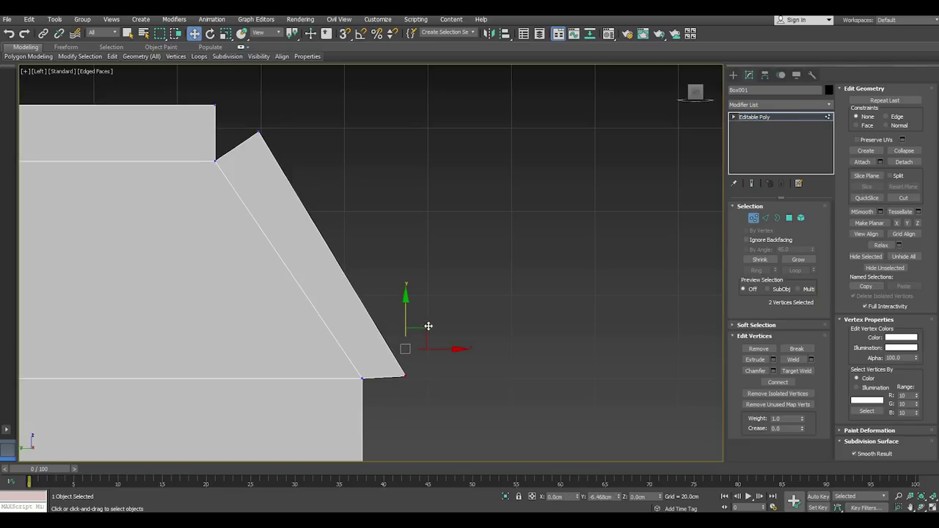
{"action": "left_click_drag", "start_coordinate": [430, 326], "coordinate": [429, 326]}
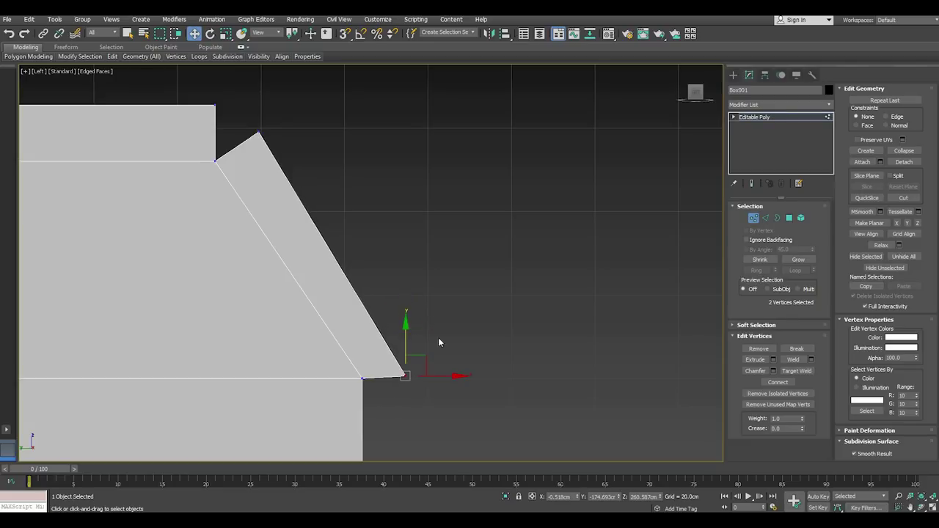
{"action": "left_click_drag", "start_coordinate": [445, 378], "coordinate": [456, 374]}
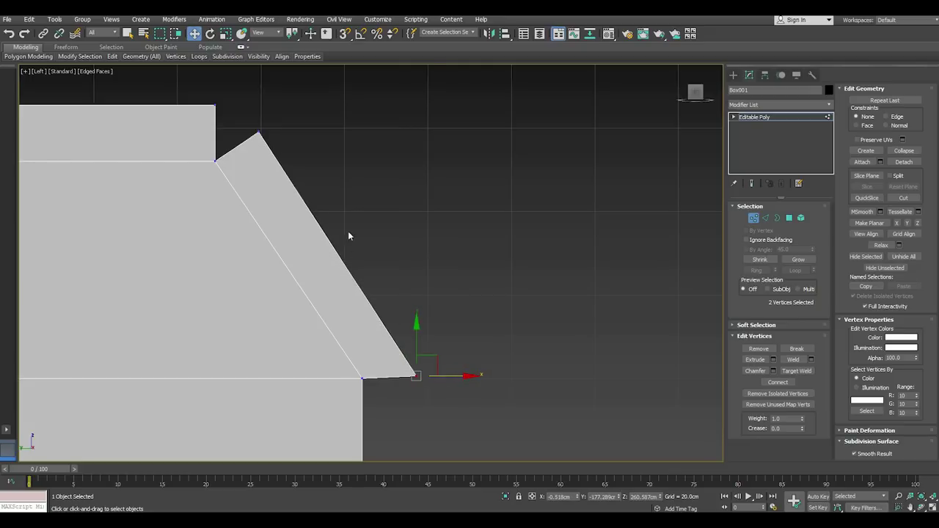
Lower the overhang's top tip vertices slightly
{"action": "left_click_drag", "start_coordinate": [340, 178], "coordinate": [341, 178]}
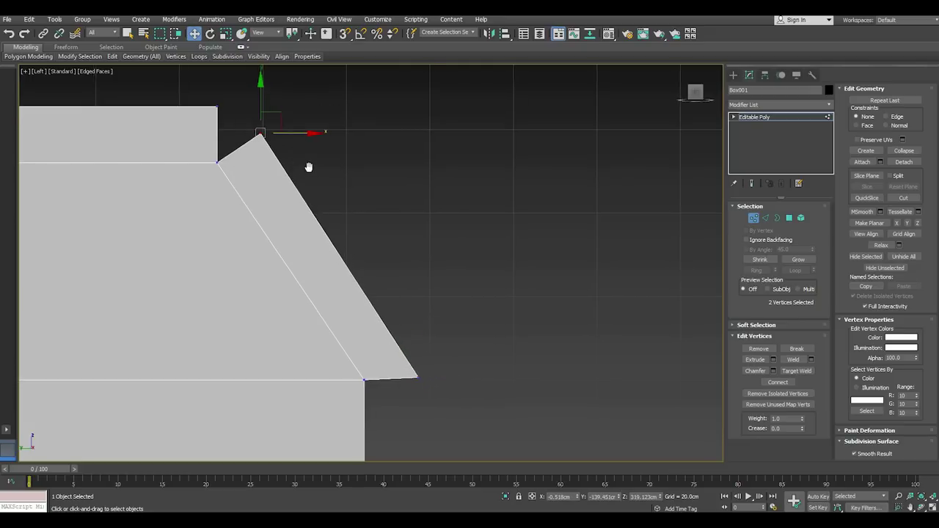
{"action": "middle_click_drag", "start_coordinate": [255, 131], "coordinate": [282, 150]}
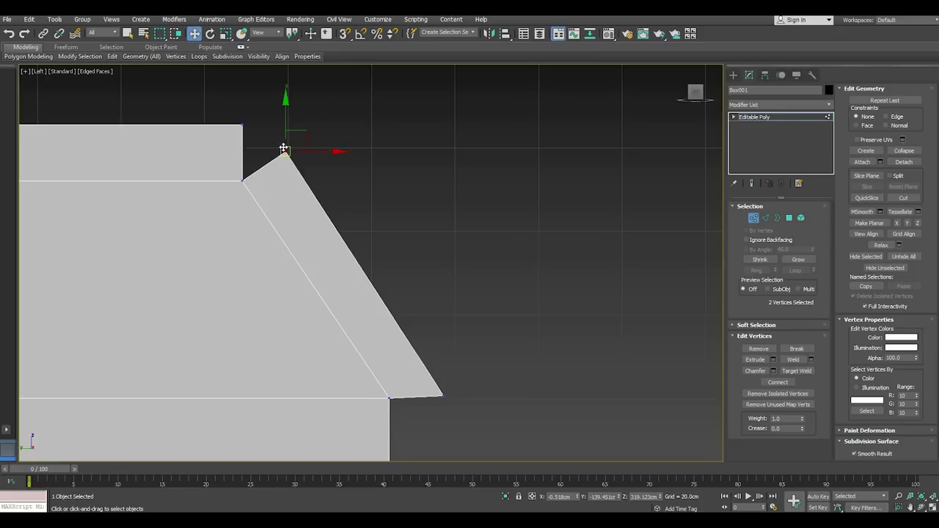
{"action": "mouse_move", "coordinate": [287, 123]}
{"action": "left_mouse_down"}
{"action": "mouse_move", "coordinate": [299, 168]}
{"action": "mouse_move", "coordinate": [299, 157]}
{"action": "left_mouse_up"}
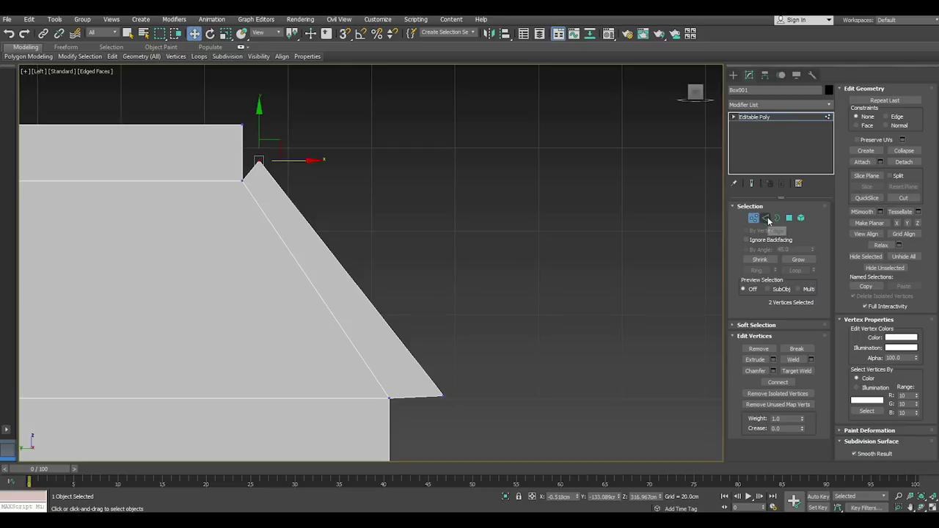
{"action": "left_click", "coordinate": [767, 219]}
In Perspective view, insert a Swift Loop near the cabinet's bottom to form a base band
{"action": "key", "text": "p"}
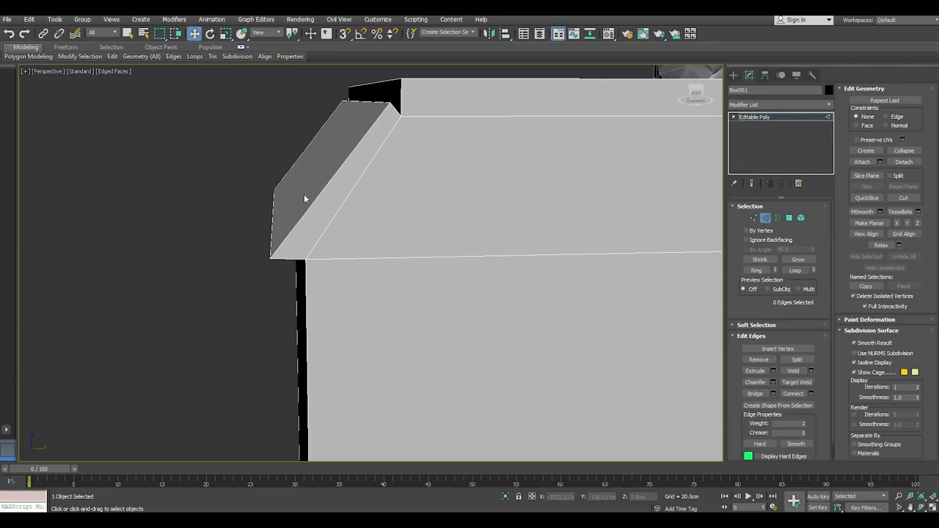
{"action": "mouse_move", "coordinate": [304, 193]}
{"action": "middle_mouse_down", "text": "alt"}
{"action": "mouse_move", "coordinate": [310, 225]}
{"action": "mouse_move", "coordinate": [392, 237]}
{"action": "mouse_move", "coordinate": [445, 233]}
{"action": "middle_mouse_up", "text": "alt"}
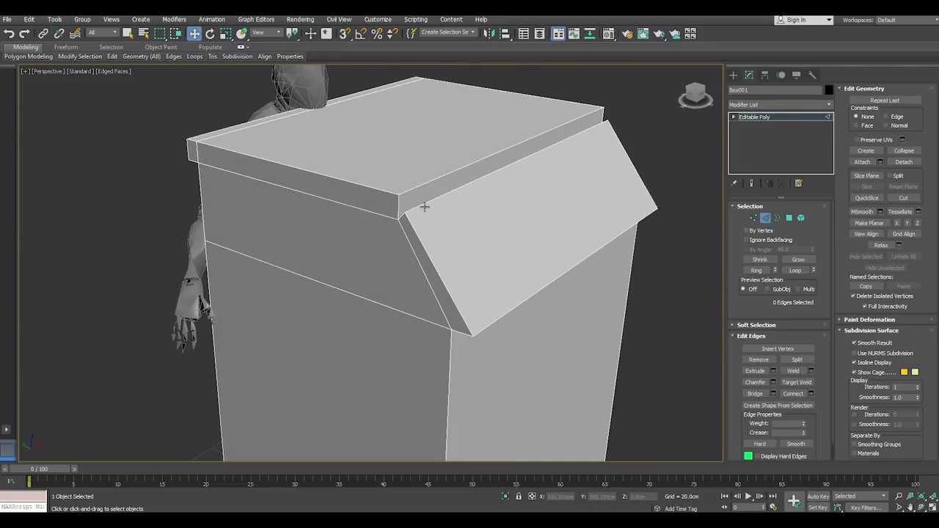
{"action": "mouse_move", "coordinate": [112, 56]}
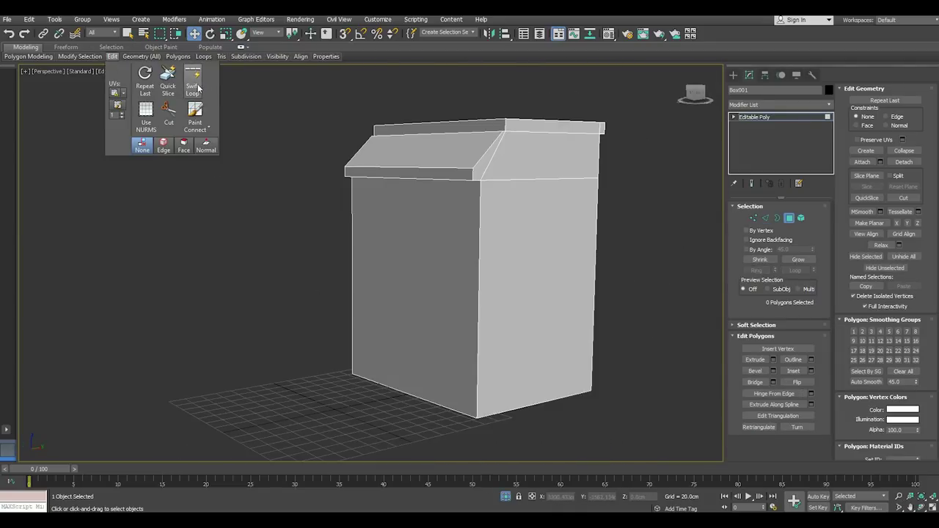
{"action": "left_click", "coordinate": [198, 88]}
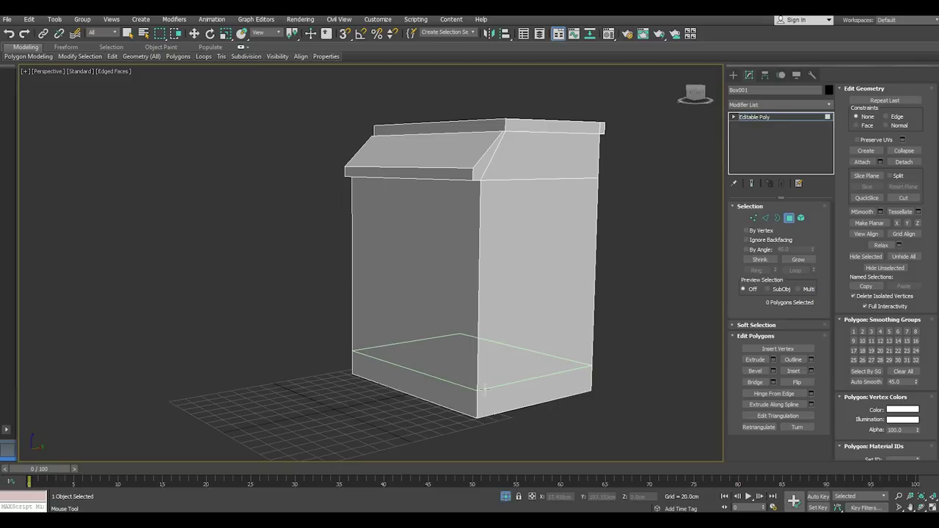
{"action": "left_click", "coordinate": [484, 388]}
{"action": "right_click", "coordinate": [484, 390]}
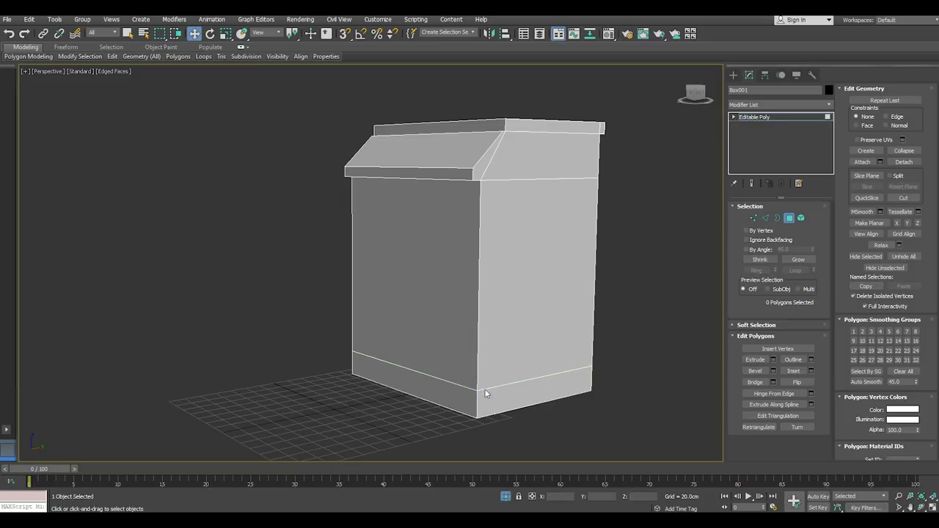
{"action": "left_click", "coordinate": [426, 283]}
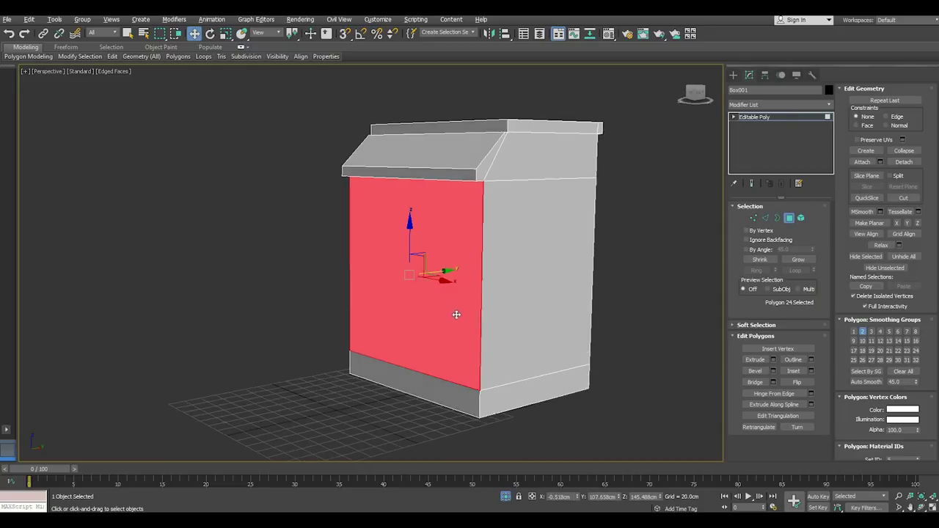
Extrude the cabinet's front face by 20.254 cm
{"action": "mouse_move", "coordinate": [455, 314]}
{"action": "middle_mouse_down", "text": "alt"}
{"action": "mouse_move", "coordinate": [550, 304]}
{"action": "mouse_move", "coordinate": [434, 278]}
{"action": "middle_mouse_up", "text": "alt"}
{"action": "scroll", "coordinate": [434, 278], "scroll_direction": "up", "scroll_amount": 3}
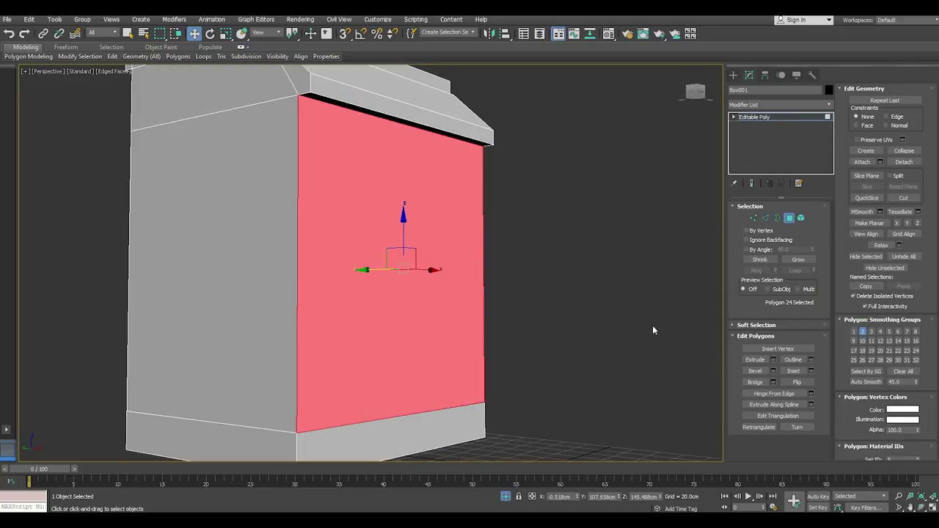
{"action": "left_click", "coordinate": [774, 361]}
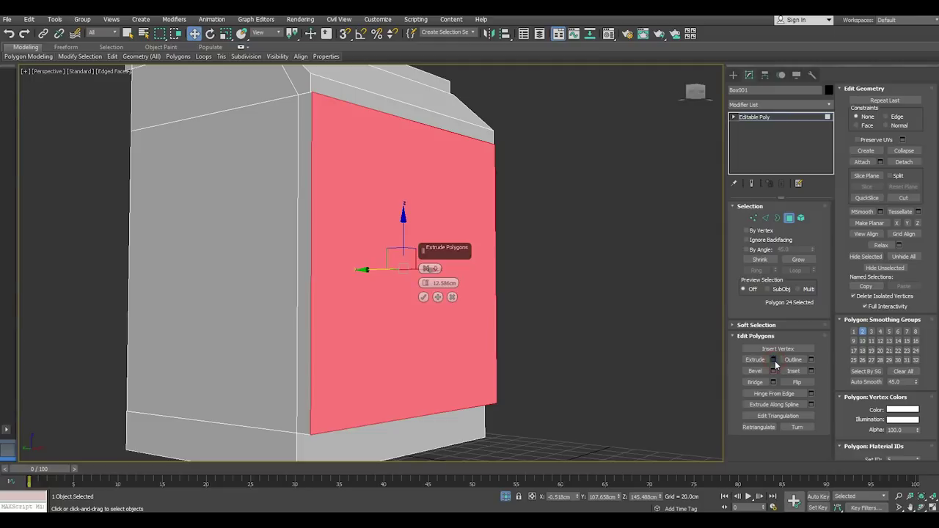
{"action": "mouse_move", "coordinate": [488, 314]}
{"action": "middle_mouse_down", "text": "alt"}
{"action": "mouse_move", "coordinate": [511, 314]}
{"action": "mouse_move", "coordinate": [411, 334]}
{"action": "mouse_move", "coordinate": [297, 336]}
{"action": "middle_mouse_up", "text": "alt"}
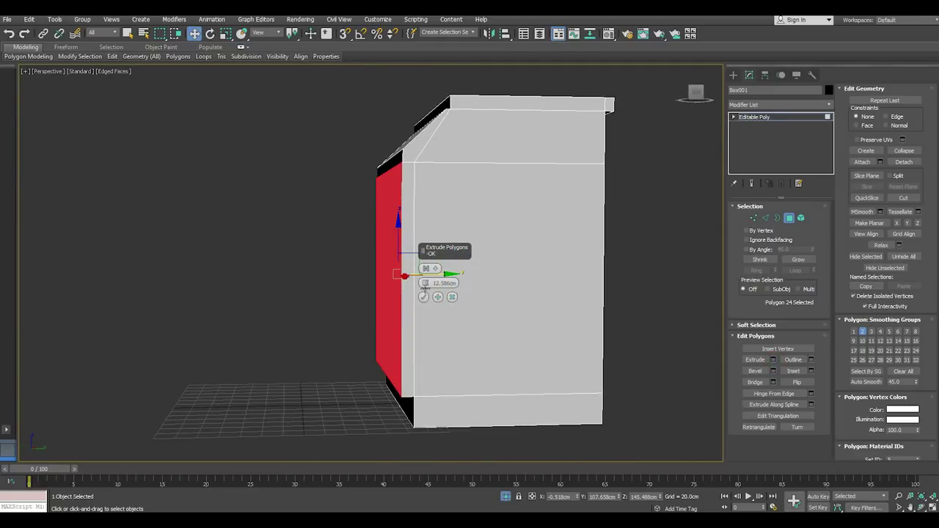
{"action": "left_click_drag", "start_coordinate": [422, 287], "coordinate": [427, 299]}
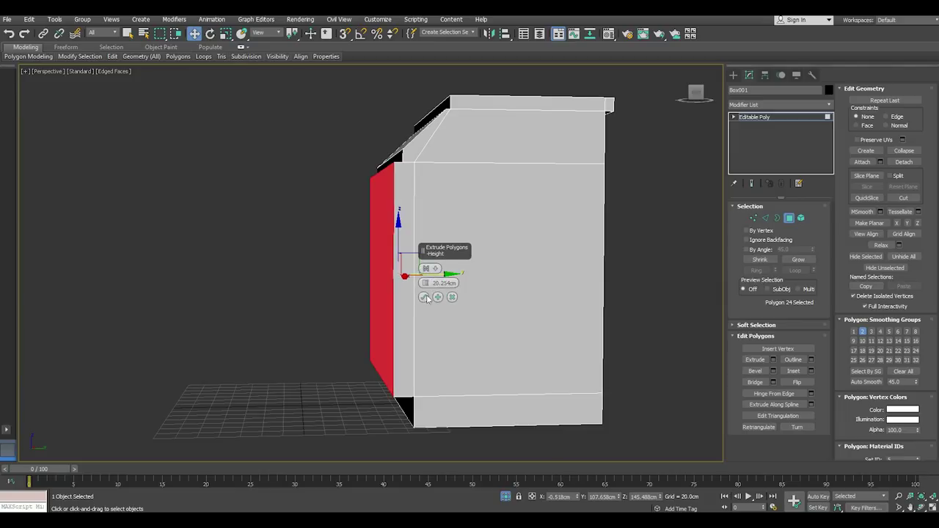
{"action": "left_click", "coordinate": [424, 297]}
Slide the small corner face under the overhang back along Y into line with the slanted front
{"action": "left_click", "coordinate": [400, 159]}
{"action": "scroll", "coordinate": [398, 159], "scroll_direction": "up", "scroll_amount": 5}
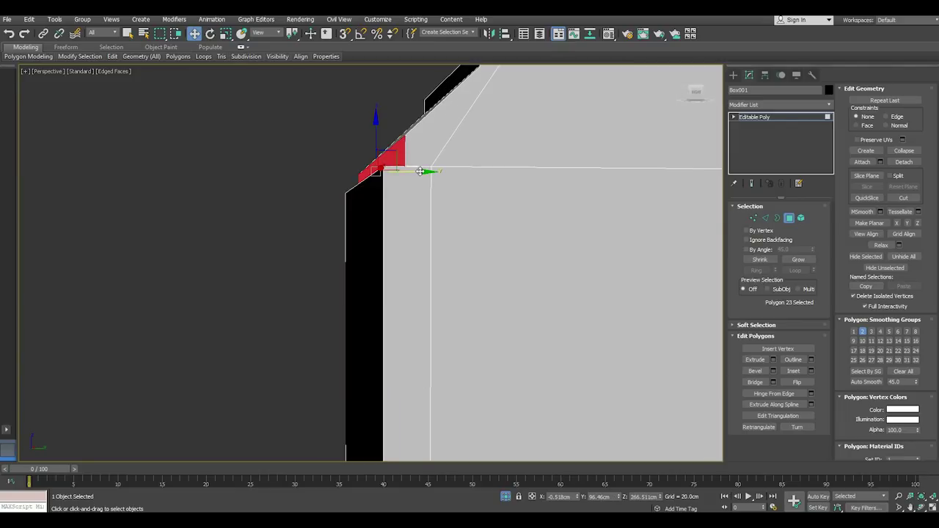
{"action": "left_click_drag", "start_coordinate": [420, 171], "coordinate": [420, 186]}
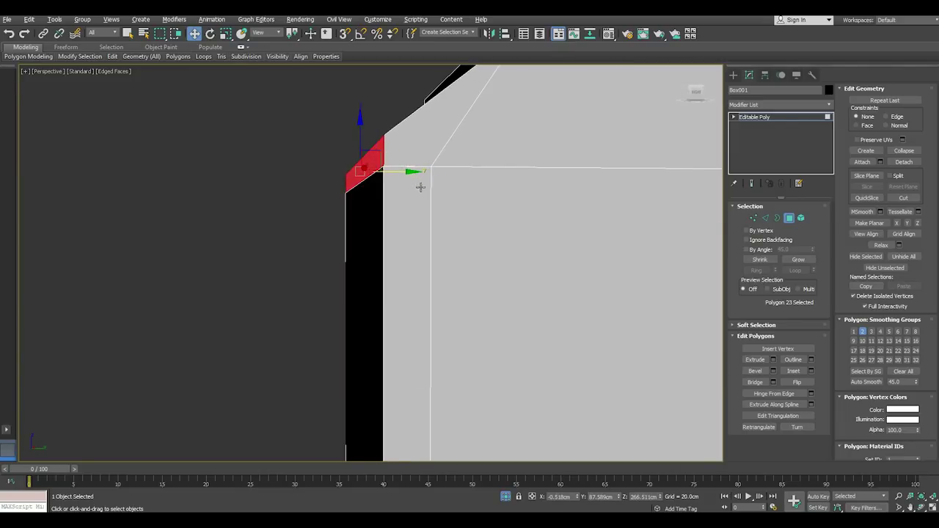
{"action": "mouse_move", "coordinate": [420, 186]}
{"action": "middle_mouse_down", "text": "alt"}
{"action": "mouse_move", "coordinate": [590, 192]}
{"action": "mouse_move", "coordinate": [419, 168]}
{"action": "middle_mouse_up", "text": "alt"}
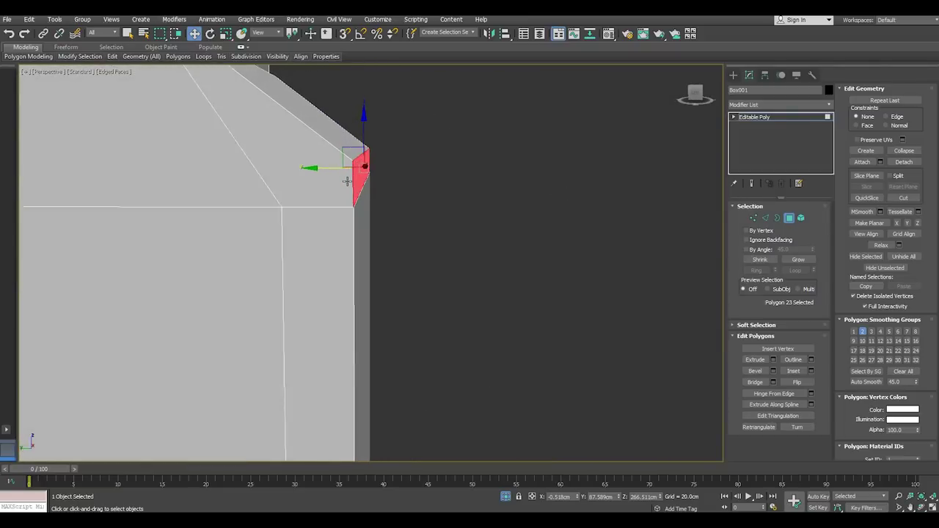
{"action": "middle_click_drag", "start_coordinate": [347, 181], "coordinate": [354, 157], "text": "alt"}
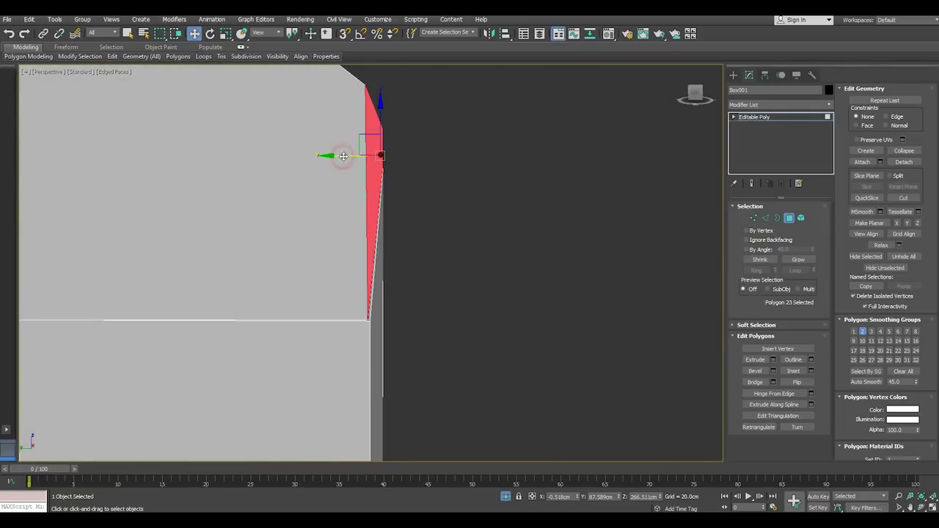
{"action": "left_click_drag", "start_coordinate": [343, 157], "coordinate": [344, 155]}
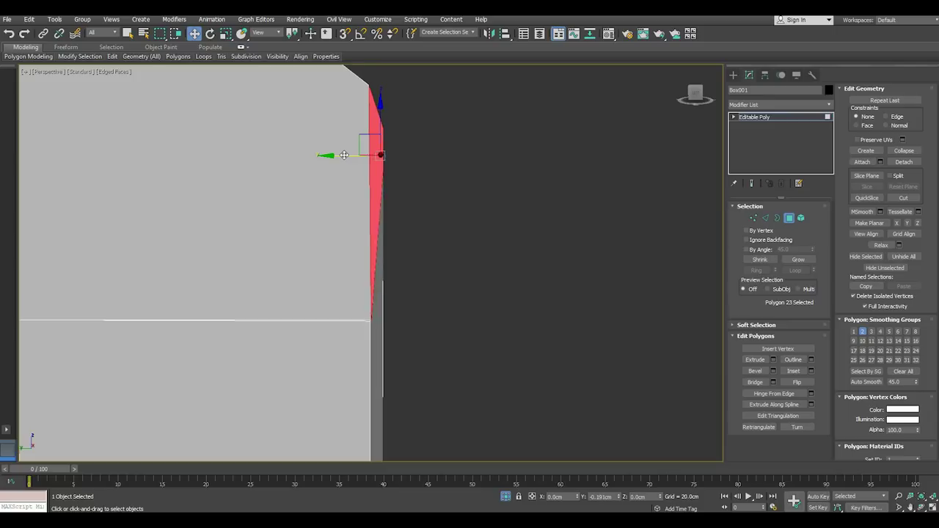
{"action": "scroll", "coordinate": [344, 156], "scroll_direction": "down", "scroll_amount": 2}
{"action": "scroll", "coordinate": [334, 182], "scroll_direction": "down", "scroll_amount": 2}
{"action": "scroll", "coordinate": [334, 182], "scroll_direction": "down", "scroll_amount": 3}
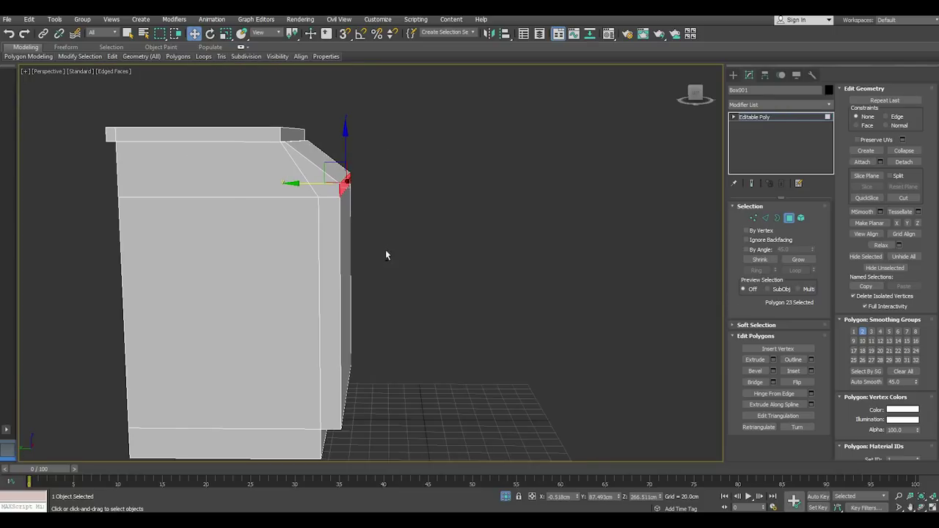
Select the large front face, grow the selection, and detach it
{"action": "middle_click_drag", "start_coordinate": [386, 255], "coordinate": [357, 248], "text": "alt"}
{"action": "left_click", "coordinate": [321, 248]}
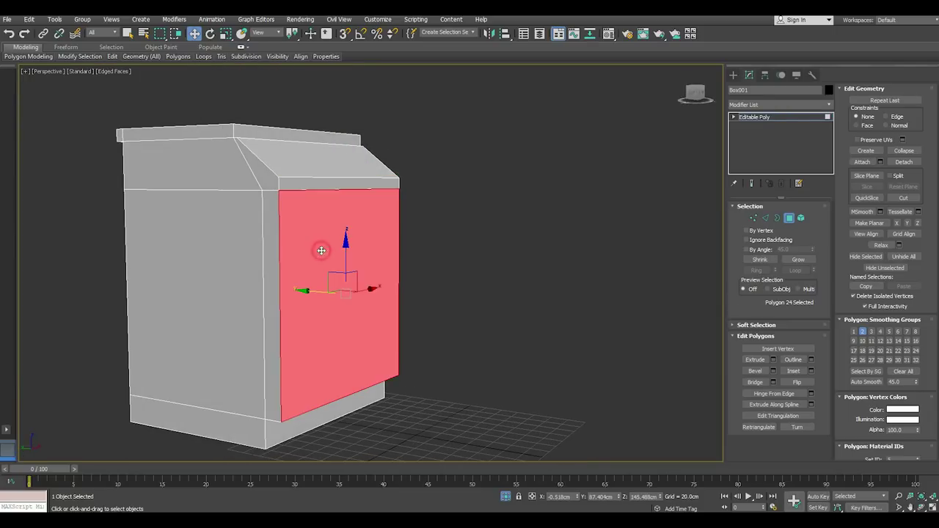
{"action": "left_click", "coordinate": [798, 260]}
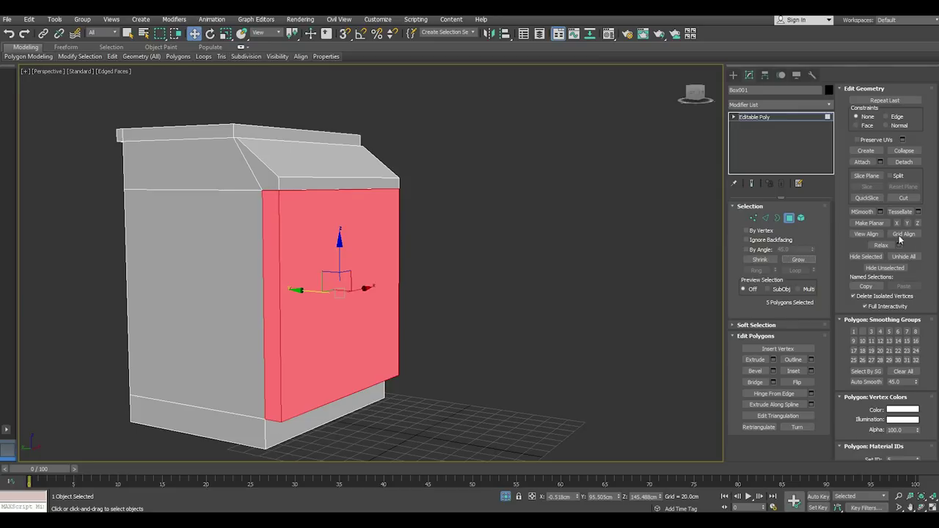
{"action": "left_click", "coordinate": [904, 162]}
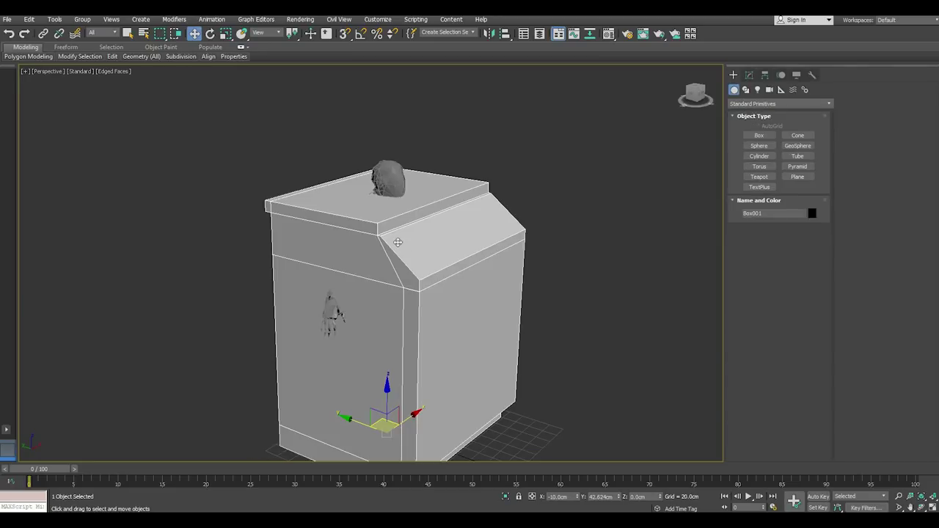
In Polygon mode, extrude the top lid's end face outward about 5 cm
{"action": "middle_click_drag", "start_coordinate": [402, 252], "coordinate": [386, 456], "text": "alt"}
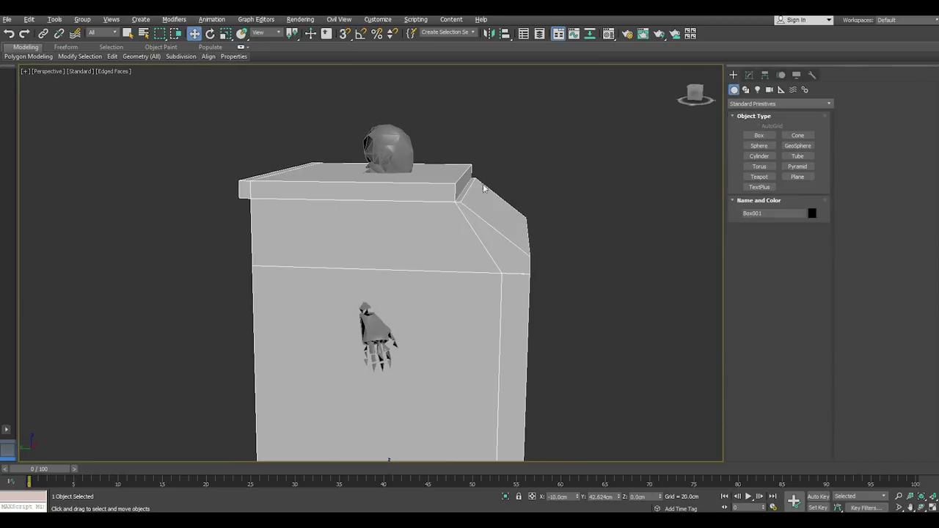
{"action": "scroll", "coordinate": [477, 187], "scroll_direction": "up", "scroll_amount": 5}
{"action": "scroll", "coordinate": [452, 193], "scroll_direction": "up", "scroll_amount": 2}
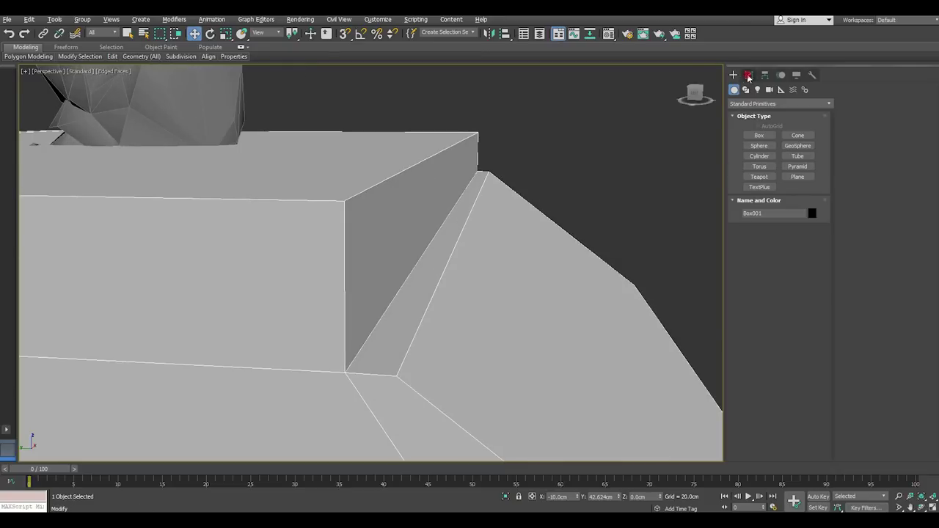
{"action": "left_click", "coordinate": [748, 77]}
{"action": "left_click", "coordinate": [788, 218]}
{"action": "left_click", "coordinate": [398, 252]}
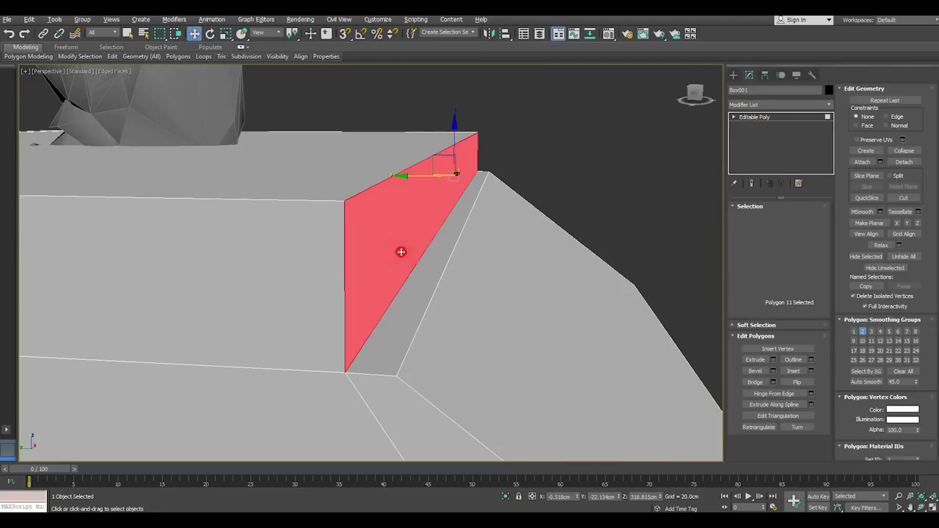
{"action": "left_click", "coordinate": [774, 360]}
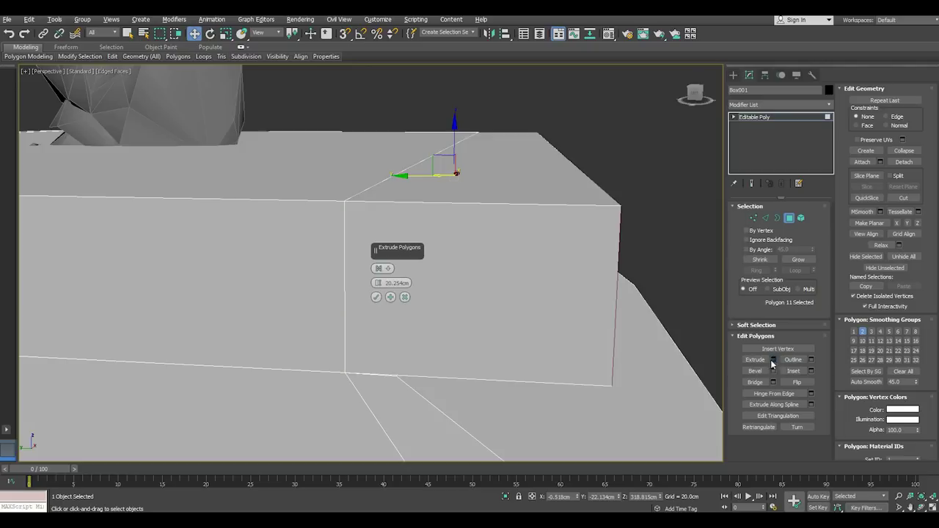
{"action": "mouse_move", "coordinate": [449, 259]}
{"action": "middle_mouse_down", "text": "alt"}
{"action": "mouse_move", "coordinate": [463, 252]}
{"action": "mouse_move", "coordinate": [486, 262]}
{"action": "mouse_move", "coordinate": [481, 254]}
{"action": "middle_mouse_up", "text": "alt"}
{"action": "left_click_drag", "start_coordinate": [378, 282], "coordinate": [392, 309]}
{"action": "left_click", "coordinate": [375, 296]}
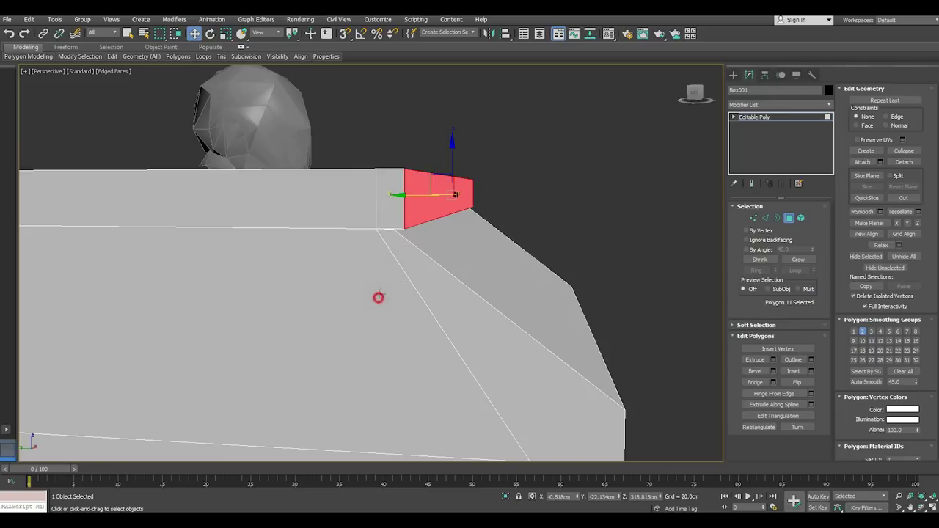
{"action": "scroll", "coordinate": [405, 224], "scroll_direction": "up", "scroll_amount": 2}
In Left view, move the long edge under the top lid outward about 2.4 cm
{"action": "left_click", "coordinate": [766, 218]}
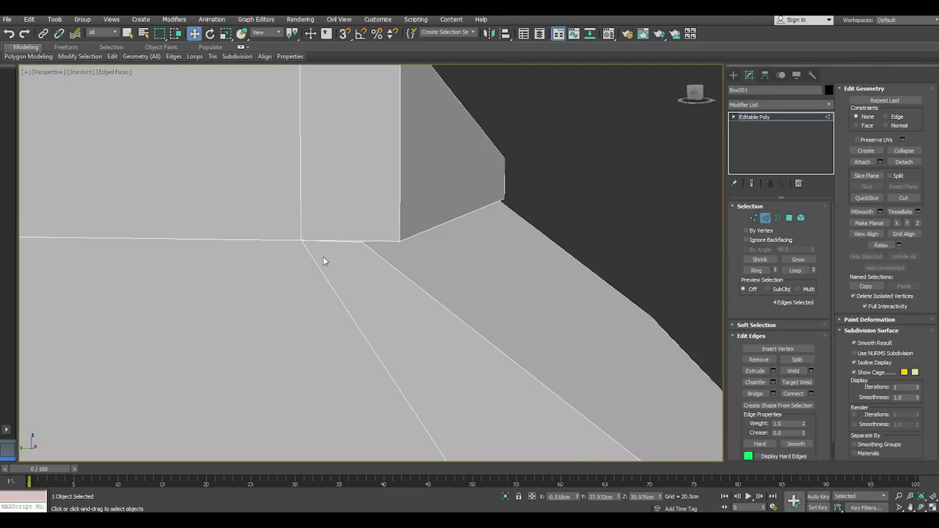
{"action": "left_click", "coordinate": [333, 243]}
{"action": "middle_click_drag", "start_coordinate": [396, 235], "coordinate": [387, 243], "text": "alt"}
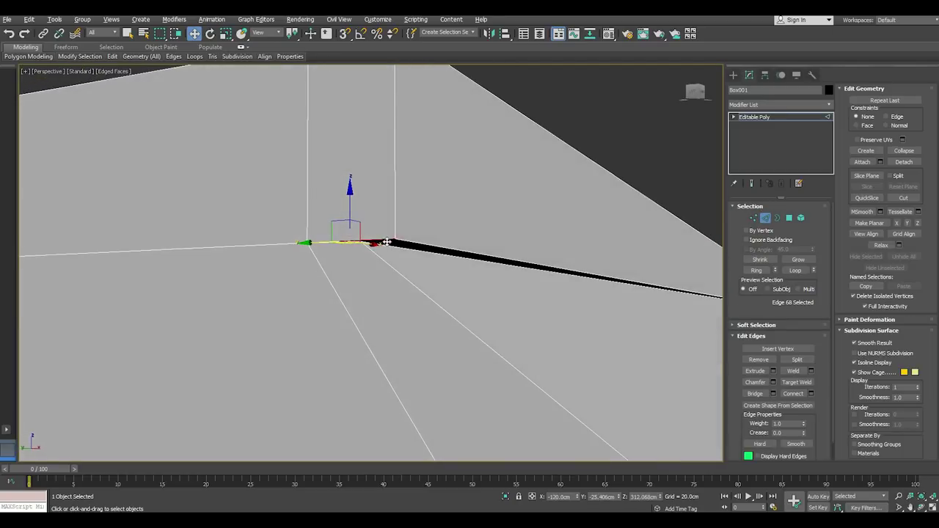
{"action": "left_click", "coordinate": [394, 247]}
{"action": "key", "text": "l"}
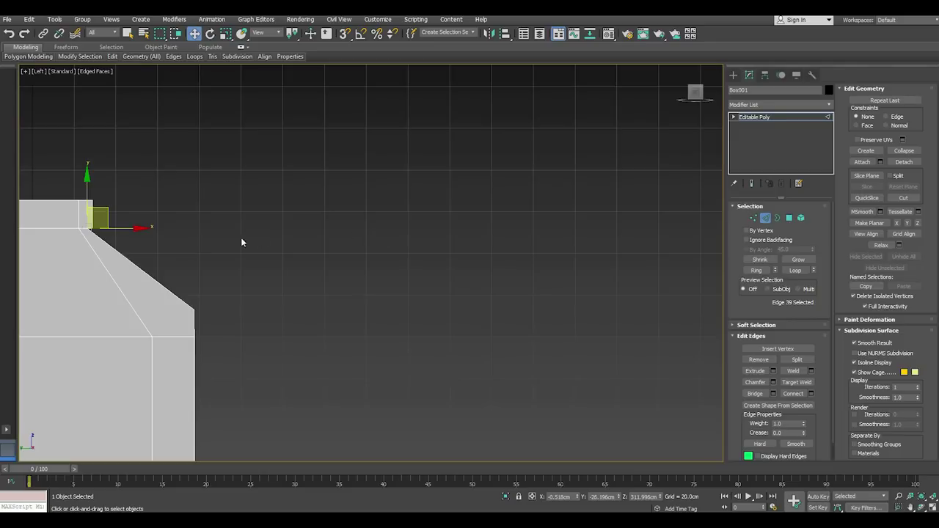
{"action": "middle_click_drag", "start_coordinate": [241, 239], "coordinate": [394, 256]}
{"action": "scroll", "coordinate": [327, 233], "scroll_direction": "up", "scroll_amount": 4}
{"action": "left_click_drag", "start_coordinate": [327, 233], "coordinate": [339, 229]}
Back in Perspective, review the whole cabinet, clear the selection, and switch to Front view
{"action": "scroll", "coordinate": [335, 200], "scroll_direction": "down", "scroll_amount": 5}
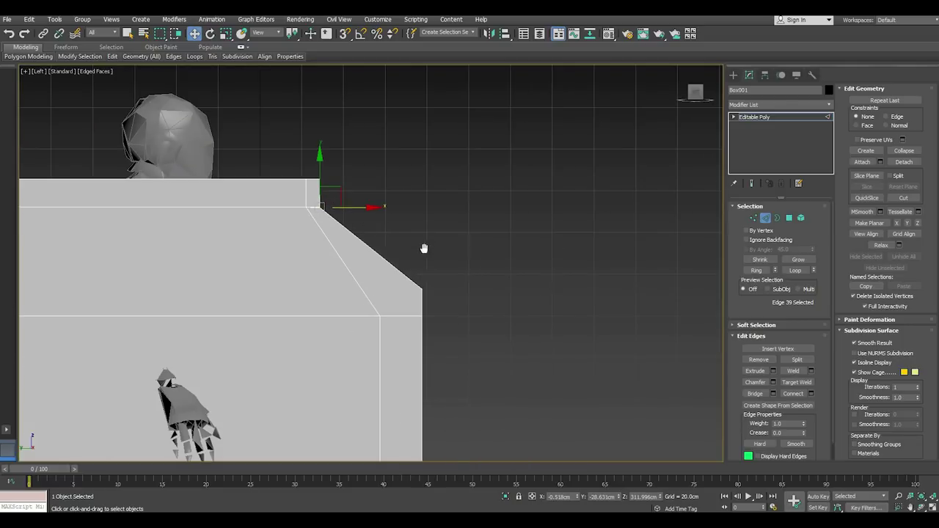
{"action": "mouse_move", "coordinate": [423, 249]}
{"action": "middle_mouse_down"}
{"action": "mouse_move", "coordinate": [430, 224]}
{"action": "mouse_move", "coordinate": [482, 266]}
{"action": "middle_mouse_up"}
{"action": "scroll", "coordinate": [430, 224], "scroll_direction": "down", "scroll_amount": 2}
{"action": "key", "text": "p"}
{"action": "scroll", "coordinate": [482, 266], "scroll_direction": "down", "scroll_amount": 3}
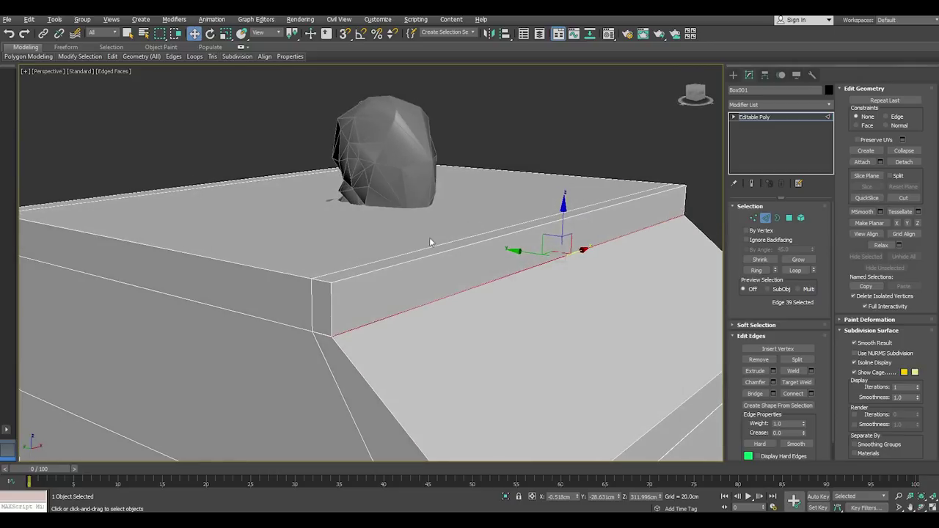
{"action": "mouse_move", "coordinate": [429, 237]}
{"action": "middle_mouse_down", "text": "alt"}
{"action": "mouse_move", "coordinate": [593, 254]}
{"action": "mouse_move", "coordinate": [485, 201]}
{"action": "mouse_move", "coordinate": [485, 232]}
{"action": "mouse_move", "coordinate": [434, 226]}
{"action": "middle_mouse_up", "text": "alt"}
{"action": "left_click", "coordinate": [593, 255]}
{"action": "key", "text": "f"}
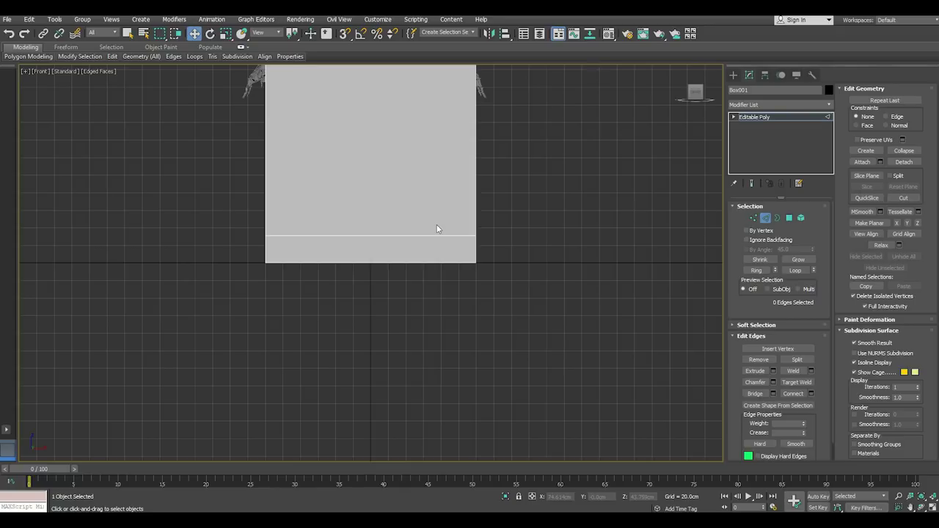
Draw a cylinder disc on the cabinet front in the front view
{"action": "middle_click_drag", "start_coordinate": [437, 229], "coordinate": [416, 357]}
{"action": "left_click", "coordinate": [749, 117]}
{"action": "left_click", "coordinate": [733, 75]}
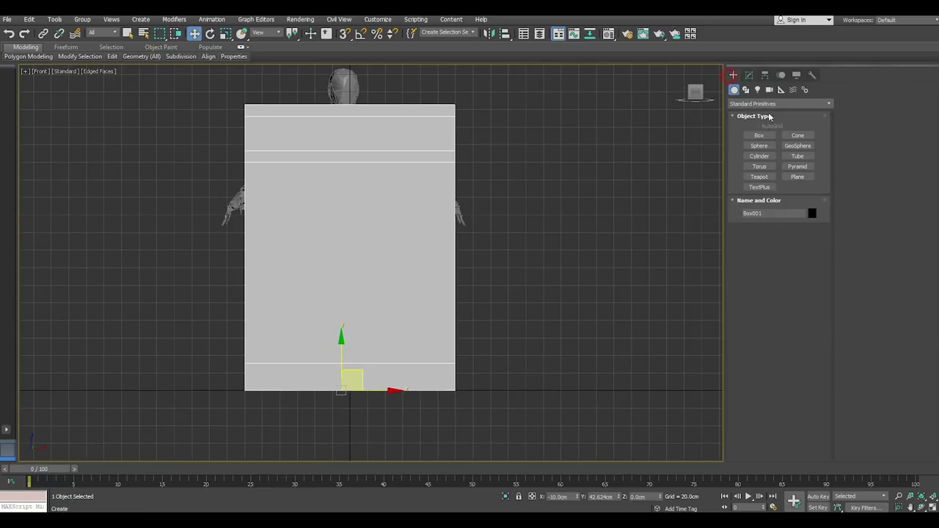
{"action": "left_click", "coordinate": [759, 156]}
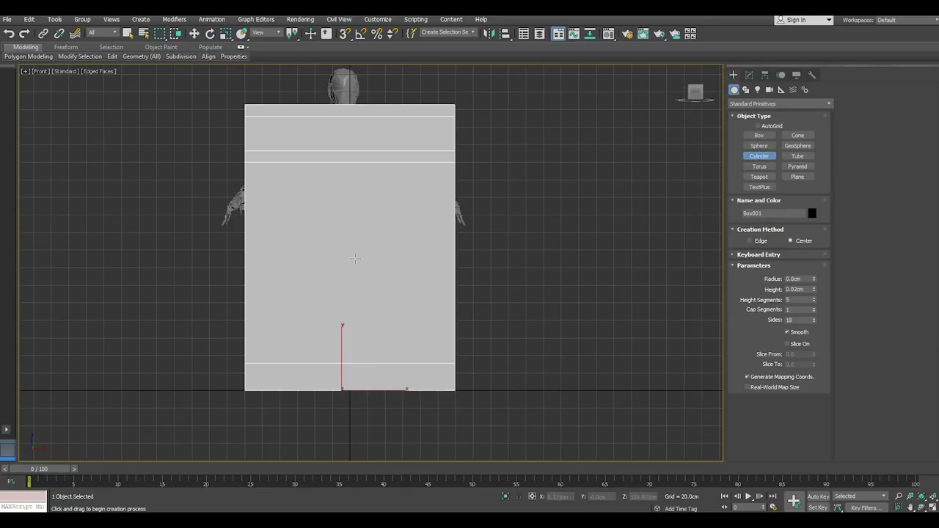
{"action": "left_click_drag", "start_coordinate": [355, 258], "coordinate": [406, 284]}
{"action": "left_click", "coordinate": [380, 260]}
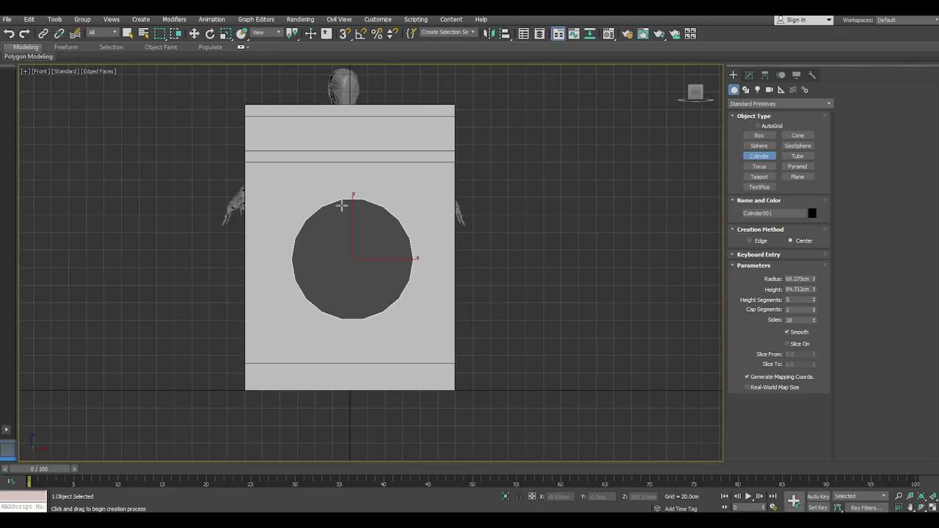
Show the cylinder as a wireframe and nudge it to centre on the cabinet front
{"action": "key", "text": "w"}
{"action": "key", "text": "m"}
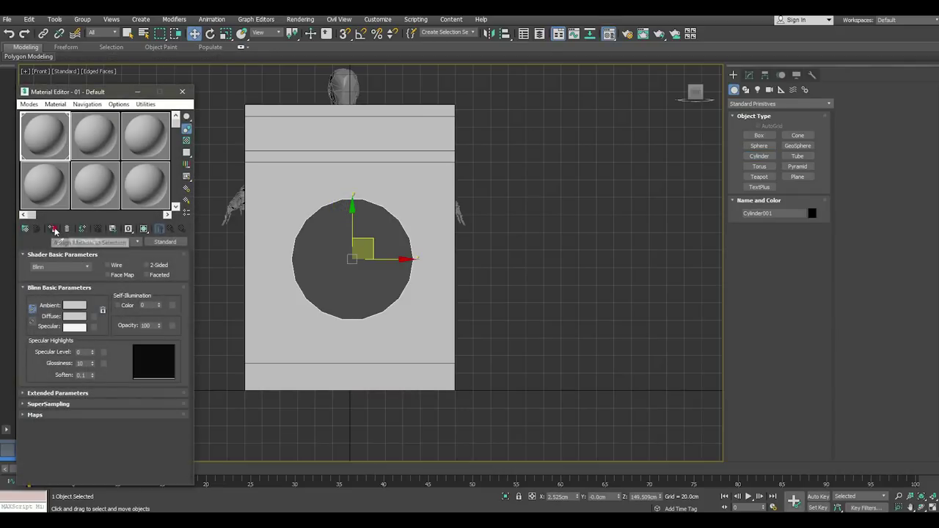
{"action": "key", "text": "m"}
{"action": "key", "text": "F3"}
{"action": "key", "text": "p"}
{"action": "key", "text": "z"}
{"action": "scroll", "coordinate": [463, 286], "scroll_direction": "down", "scroll_amount": 2}
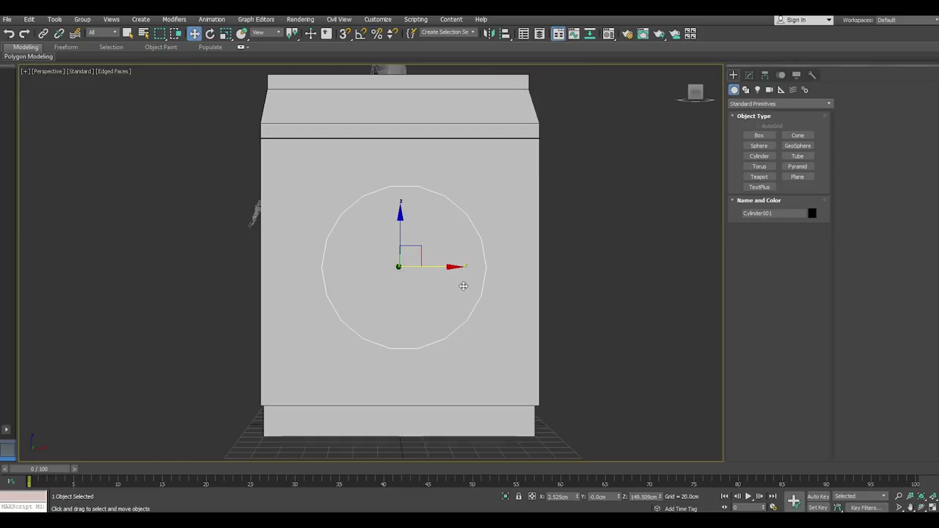
{"action": "key", "text": "f"}
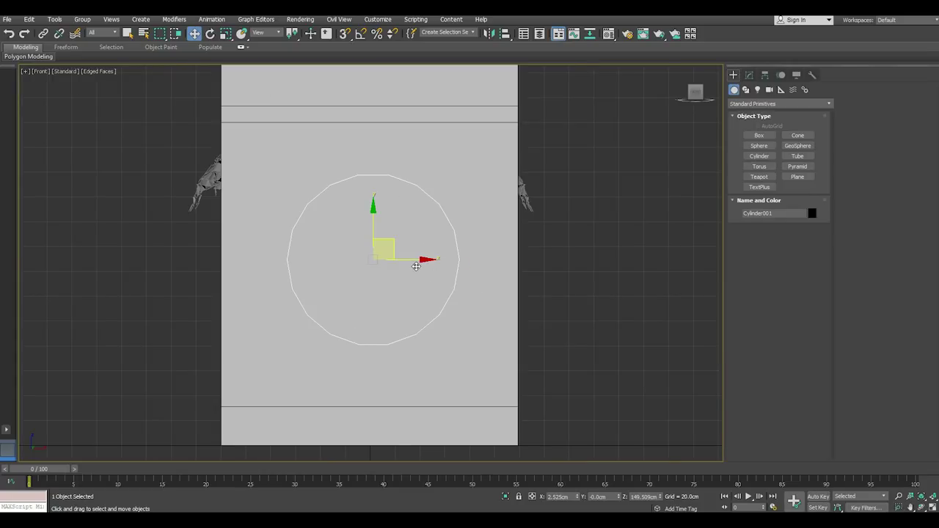
{"action": "left_click_drag", "start_coordinate": [411, 260], "coordinate": [405, 260]}
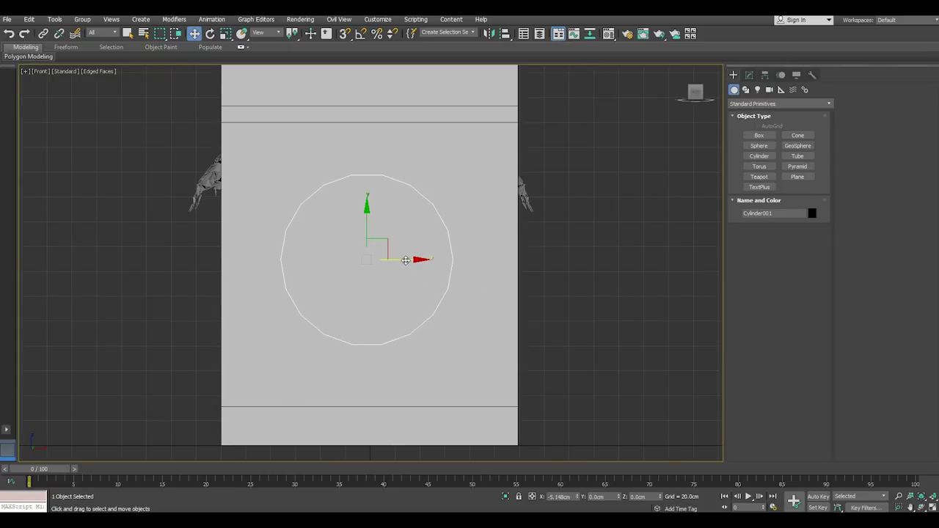
Set the cylinder's Sides to 38 for a smooth porthole circle
{"action": "left_click", "coordinate": [749, 75]}
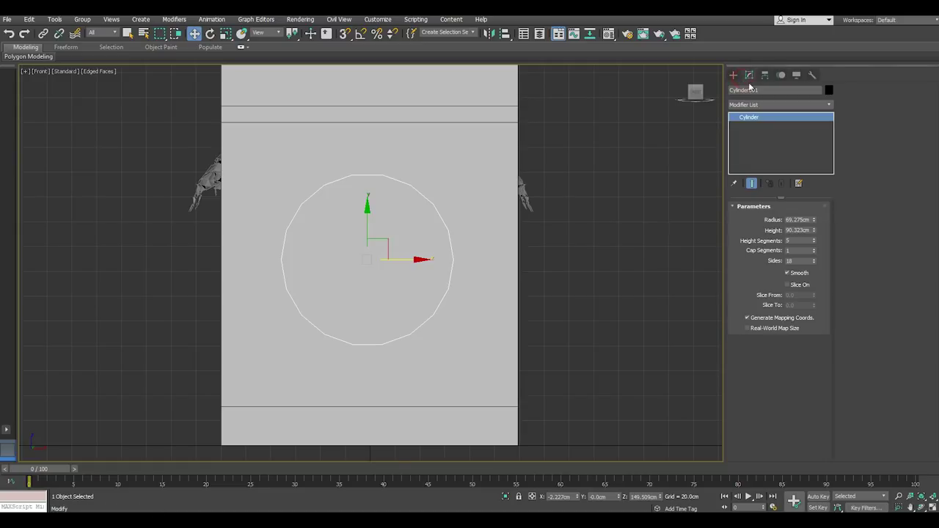
{"action": "left_click", "coordinate": [813, 259]}
{"action": "left_click_drag", "start_coordinate": [813, 261], "coordinate": [810, 247]}
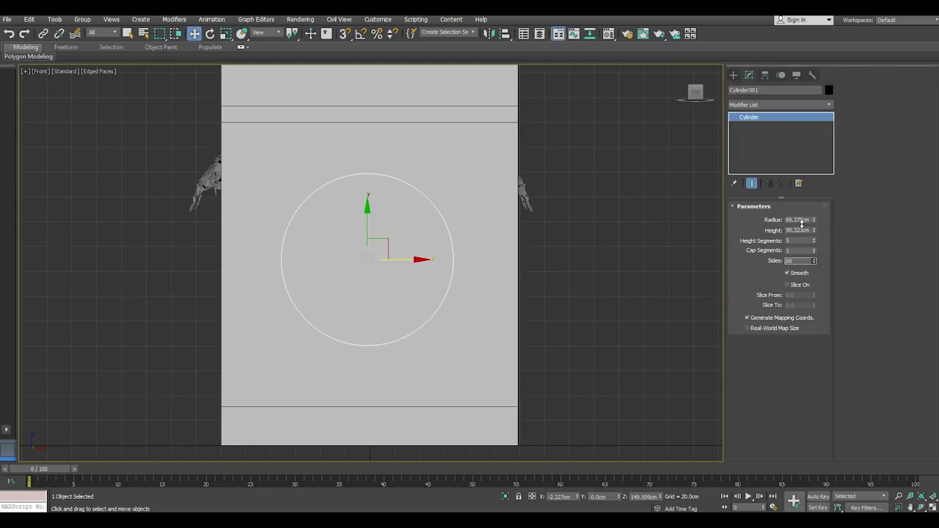
{"action": "key", "text": "u"}
{"action": "key", "text": "p"}
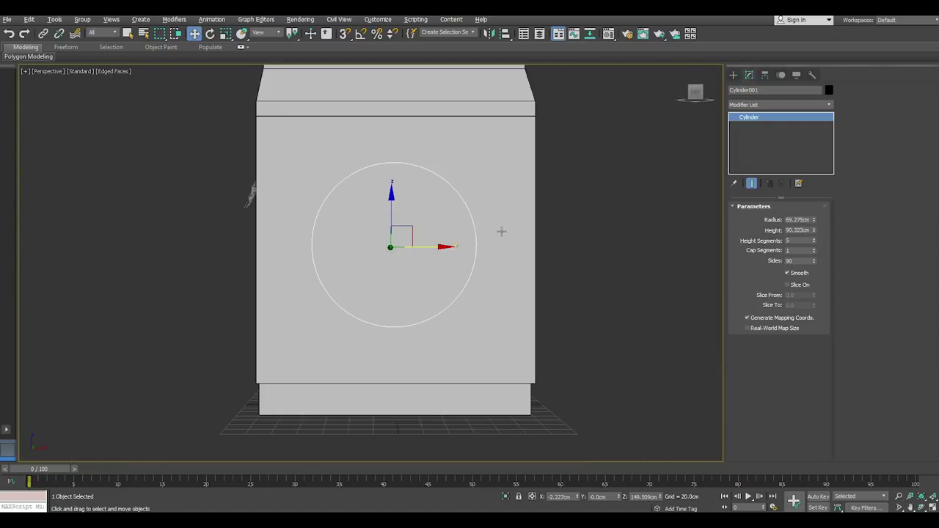
{"action": "middle_click_drag", "start_coordinate": [501, 231], "coordinate": [577, 265], "text": "alt"}
{"action": "scroll", "coordinate": [577, 266], "scroll_direction": "up", "scroll_amount": 5}
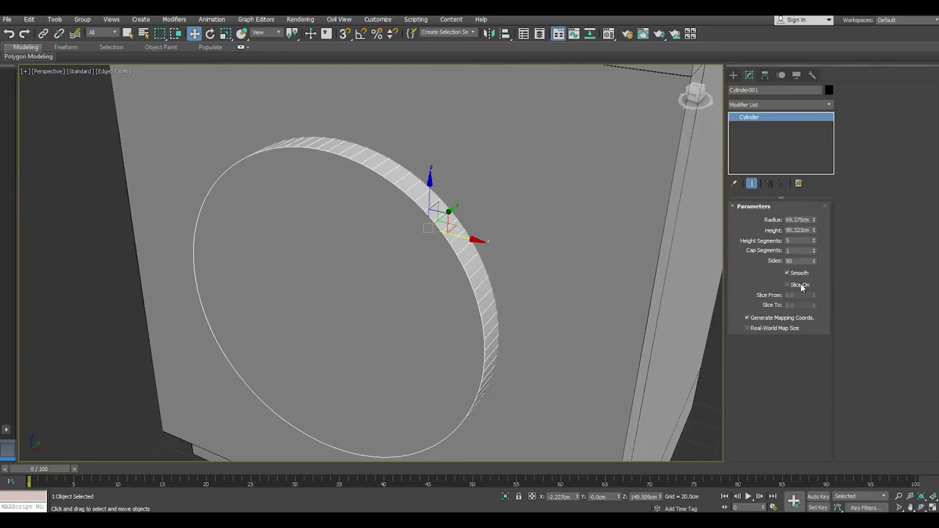
{"action": "left_click_drag", "start_coordinate": [813, 261], "coordinate": [823, 290]}
{"action": "scroll", "coordinate": [407, 212], "scroll_direction": "down", "scroll_amount": 3}
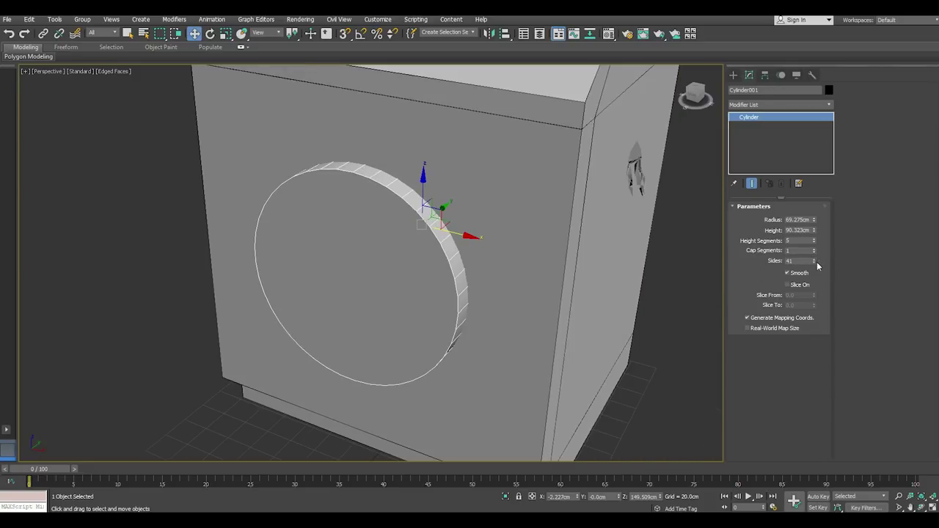
{"action": "mouse_move", "coordinate": [814, 261]}
{"action": "left_mouse_down"}
{"action": "mouse_move", "coordinate": [814, 273]}
{"action": "mouse_move", "coordinate": [815, 259]}
{"action": "left_mouse_up"}
{"action": "mouse_move", "coordinate": [509, 260]}
{"action": "middle_mouse_down", "text": "alt"}
{"action": "mouse_move", "coordinate": [579, 245]}
{"action": "mouse_move", "coordinate": [418, 198]}
{"action": "middle_mouse_up", "text": "alt"}
{"action": "scroll", "coordinate": [418, 198], "scroll_direction": "down", "scroll_amount": 4}
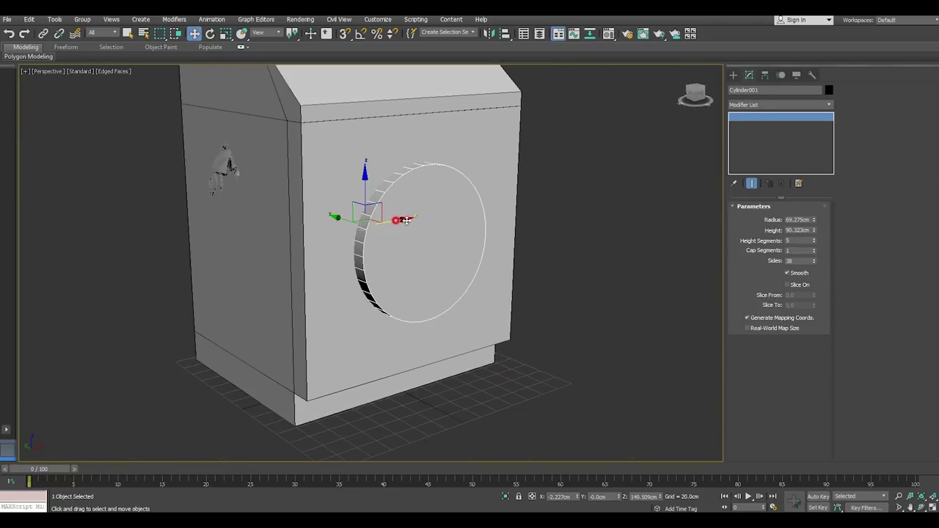
Shift-drag a copy of the cylinder off to the right of the cabinet
{"action": "left_click_drag", "start_coordinate": [393, 219], "coordinate": [620, 201], "text": "shift"}
{"action": "key", "text": "Return"}
{"action": "left_click", "coordinate": [444, 246]}
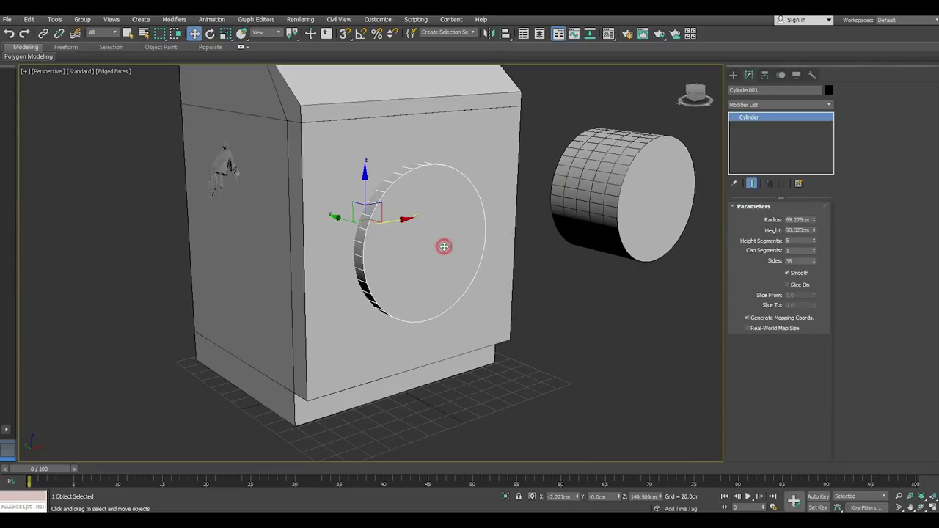
Set Height Segments to 1 and move the original cylinder partly out of the cabinet front
{"action": "right_click", "coordinate": [813, 240]}
{"action": "mouse_move", "coordinate": [331, 224]}
{"action": "left_mouse_down"}
{"action": "mouse_move", "coordinate": [350, 217]}
{"action": "mouse_move", "coordinate": [328, 206]}
{"action": "left_mouse_up"}
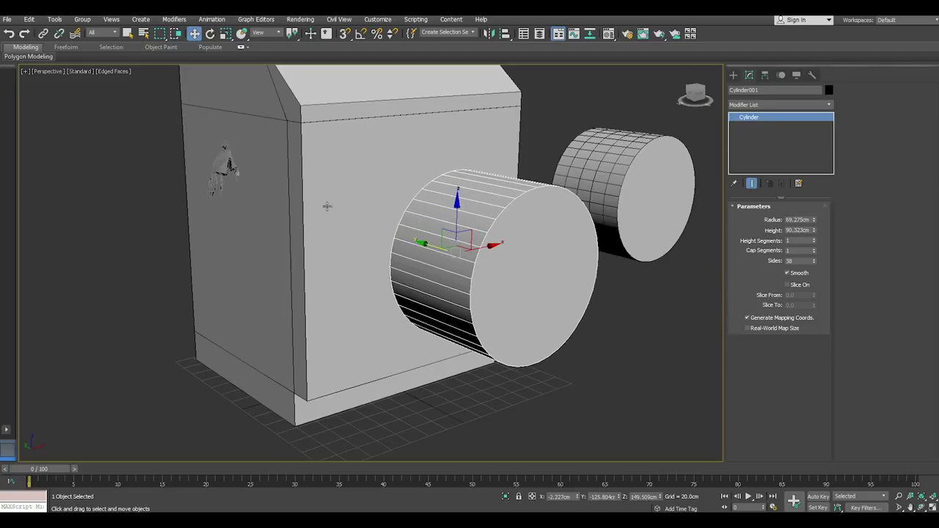
{"action": "left_click", "coordinate": [8, 34]}
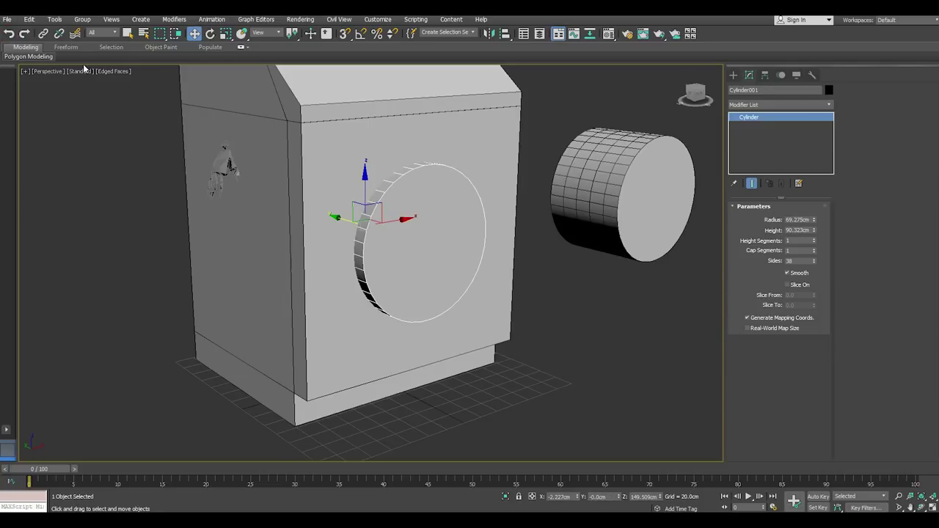
{"action": "middle_click_drag", "start_coordinate": [378, 149], "coordinate": [396, 176], "text": "alt"}
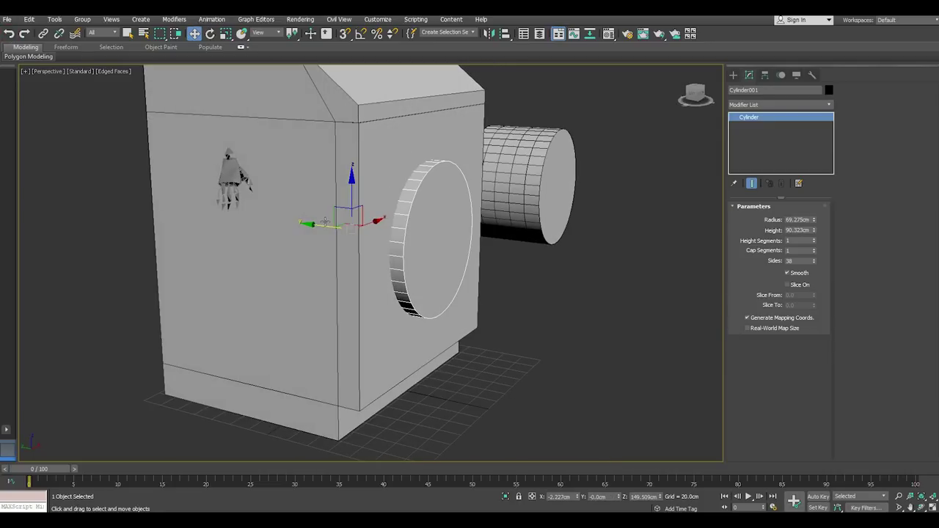
{"action": "left_click_drag", "start_coordinate": [325, 224], "coordinate": [382, 228]}
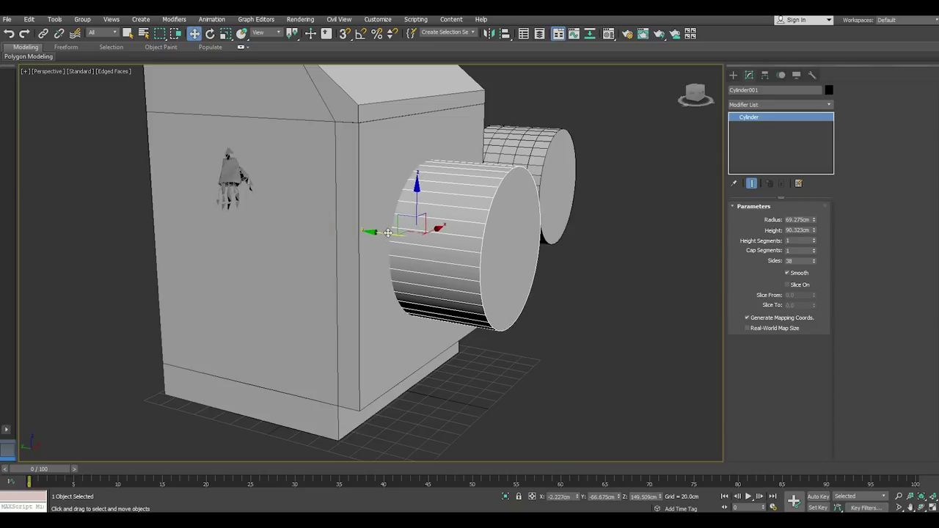
{"action": "mouse_move", "coordinate": [381, 227]}
{"action": "middle_mouse_down", "text": "alt"}
{"action": "mouse_move", "coordinate": [328, 220]}
{"action": "mouse_move", "coordinate": [198, 247]}
{"action": "middle_mouse_up", "text": "alt"}
{"action": "left_click", "coordinate": [195, 248]}
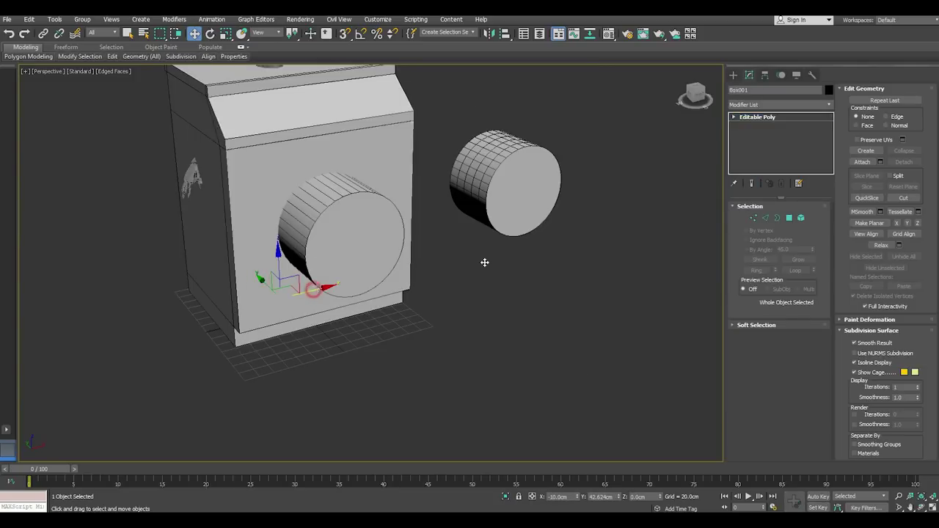
Hide the stray extra box and select the cabinet
{"action": "right_click", "coordinate": [613, 187]}
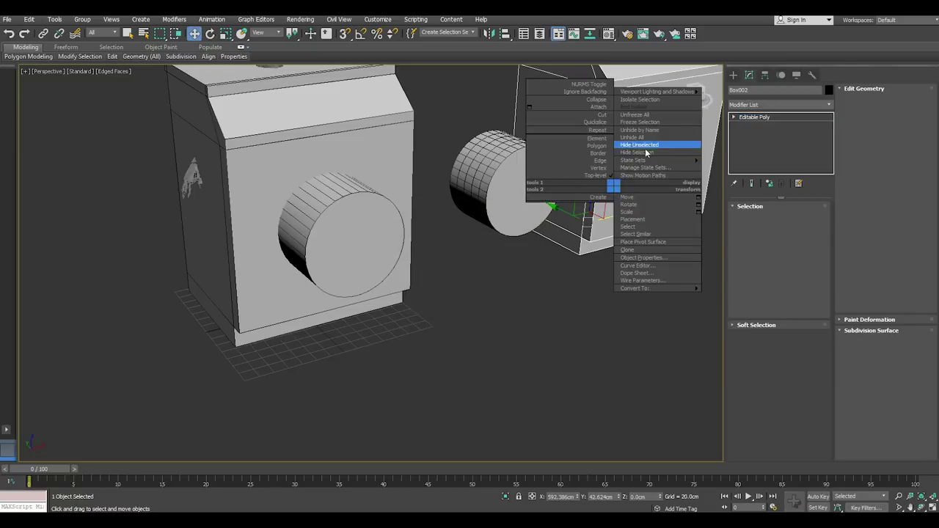
{"action": "left_click", "coordinate": [637, 152]}
{"action": "key", "text": "z"}
{"action": "left_click", "coordinate": [371, 172]}
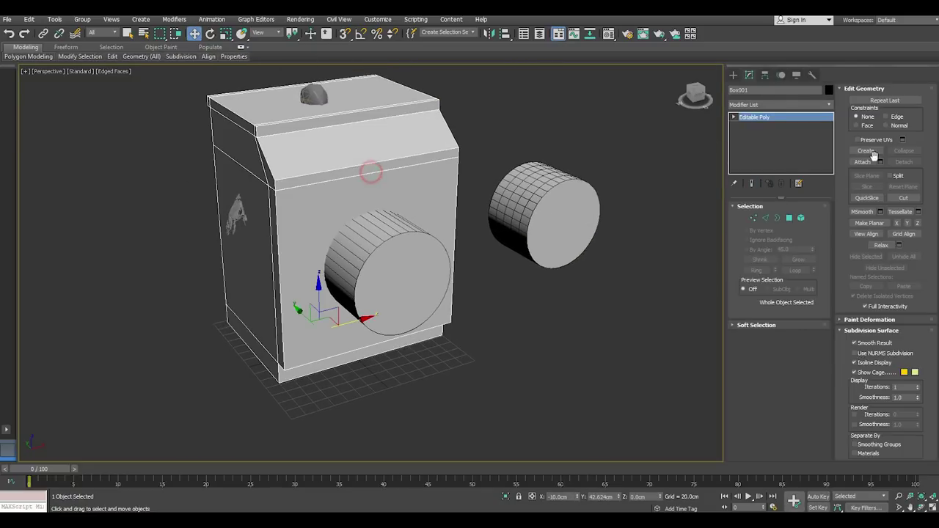
Make the cabinet a Compound Boolean with Cylinder001 added as a Subtract operand
{"action": "left_click", "coordinate": [828, 104]}
{"action": "left_click", "coordinate": [746, 74]}
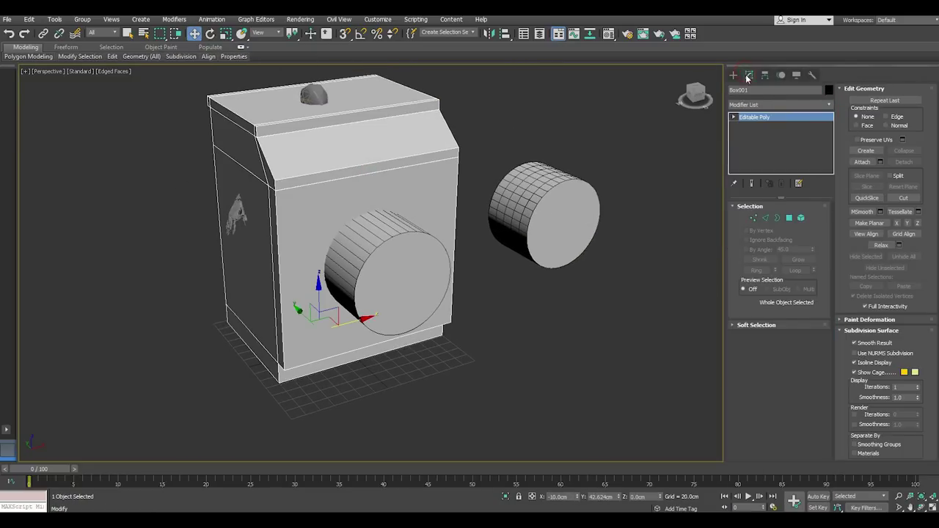
{"action": "left_click", "coordinate": [733, 75]}
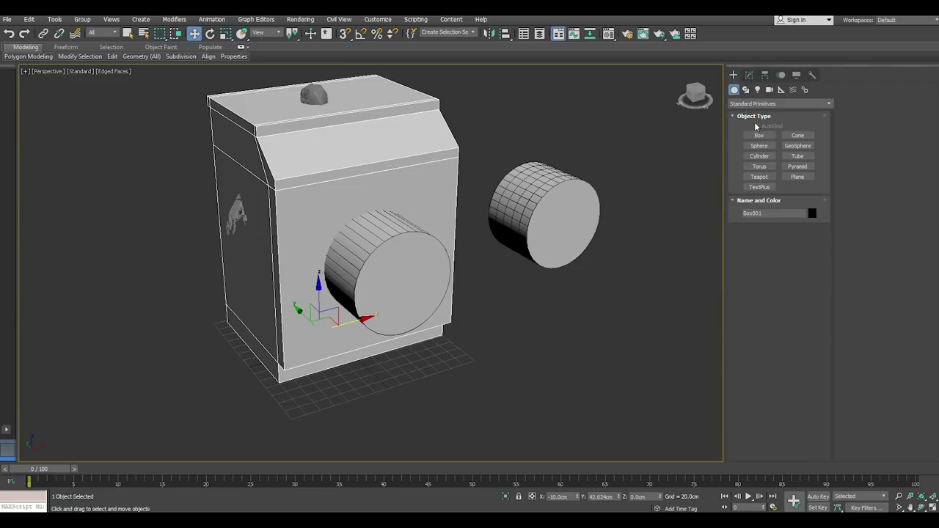
{"action": "left_click", "coordinate": [752, 105]}
{"action": "left_click", "coordinate": [750, 132]}
{"action": "left_click", "coordinate": [798, 156]}
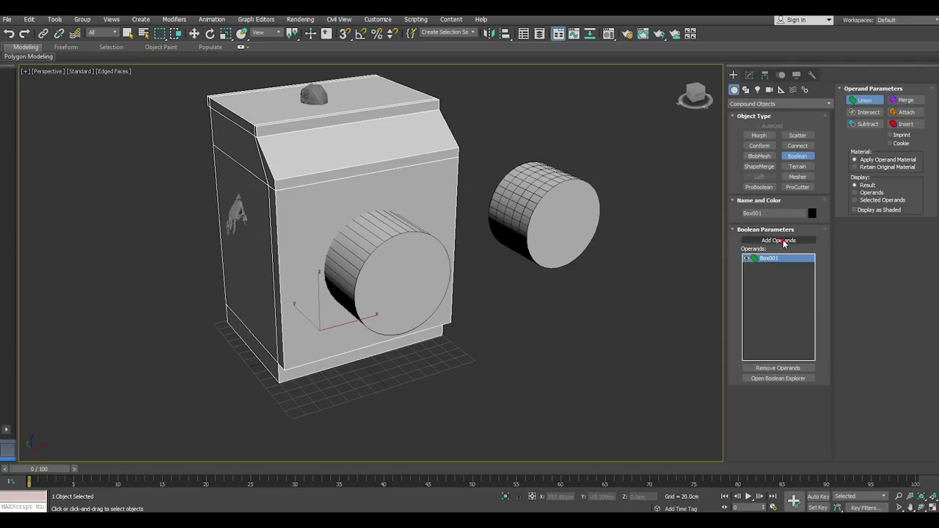
{"action": "left_click", "coordinate": [435, 256]}
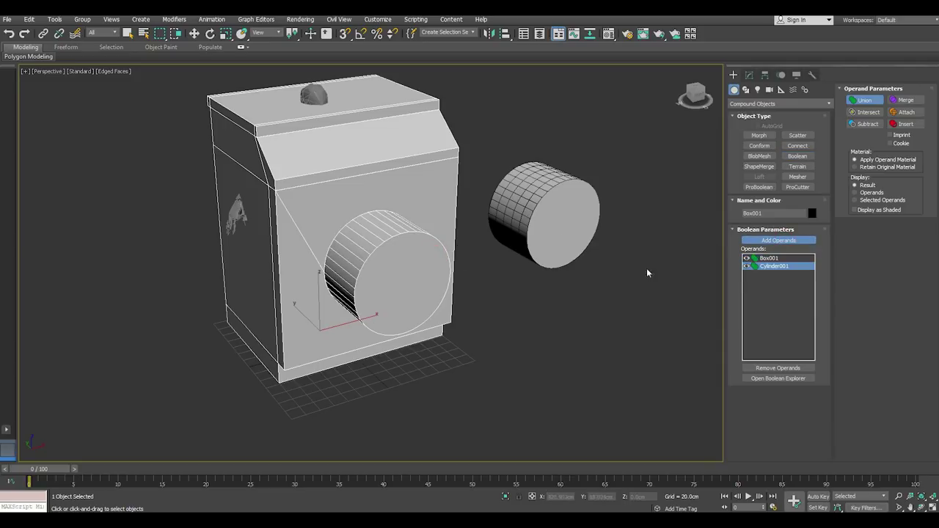
{"action": "mouse_move", "coordinate": [453, 242]}
{"action": "middle_mouse_down", "text": "alt"}
{"action": "mouse_move", "coordinate": [477, 229]}
{"action": "mouse_move", "coordinate": [479, 239]}
{"action": "middle_mouse_up", "text": "alt"}
{"action": "scroll", "coordinate": [477, 224], "scroll_direction": "up", "scroll_amount": 2}
{"action": "left_click", "coordinate": [866, 124]}
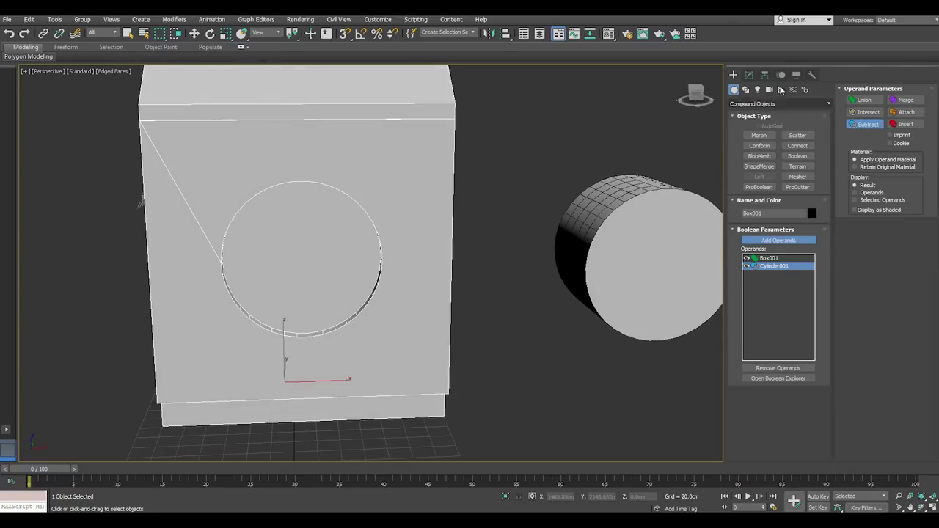
{"action": "left_click", "coordinate": [749, 75]}
{"action": "right_click", "coordinate": [765, 125]}
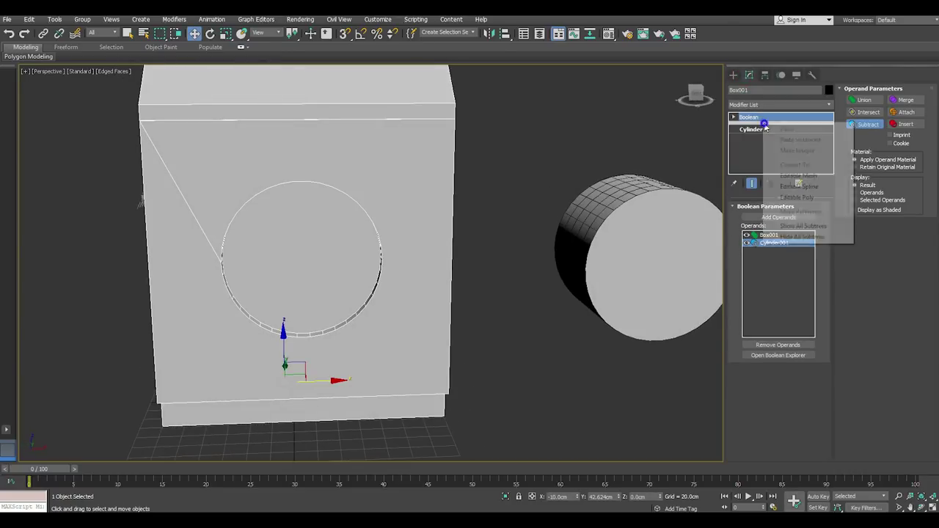
Convert the Boolean to Editable Poly and delete the circular face inside the hole
{"action": "left_click", "coordinate": [796, 198]}
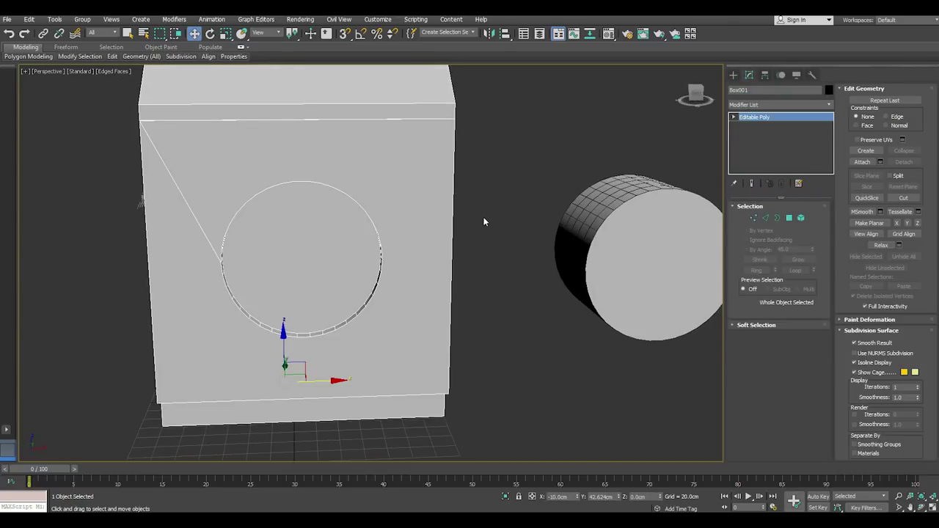
{"action": "middle_click_drag", "start_coordinate": [484, 222], "coordinate": [293, 271], "text": "alt"}
{"action": "scroll", "coordinate": [373, 260], "scroll_direction": "up", "scroll_amount": 3}
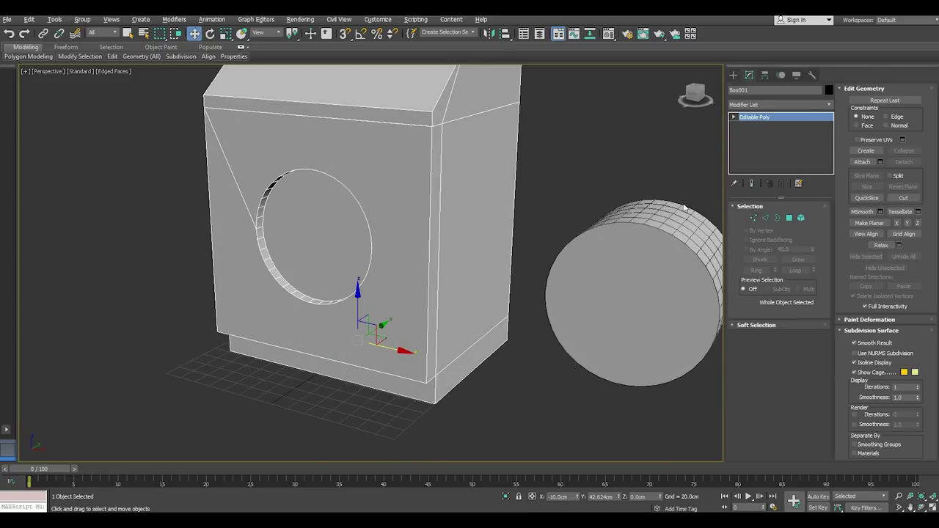
{"action": "left_click", "coordinate": [789, 218]}
{"action": "left_click", "coordinate": [330, 239]}
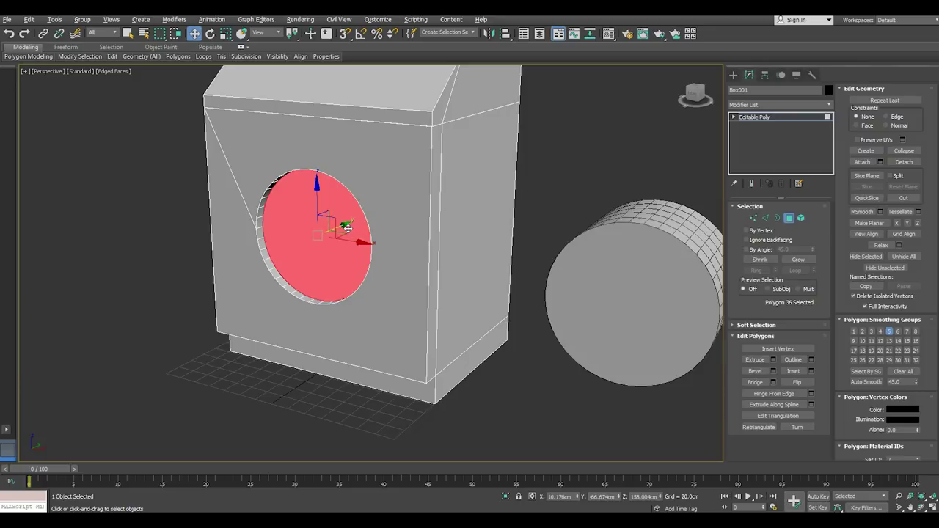
{"action": "key", "text": "Delete"}
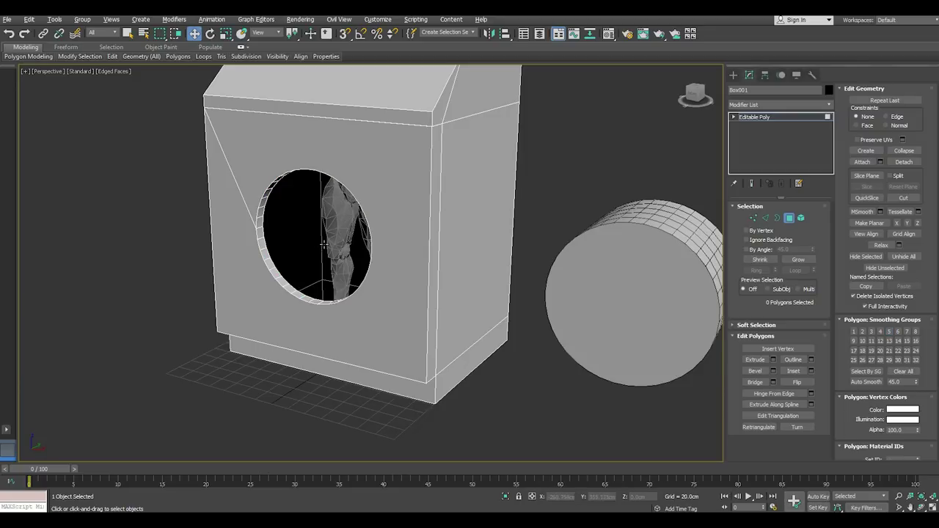
Select the hole's open border and cap it with a single flat face
{"action": "mouse_move", "coordinate": [325, 244]}
{"action": "middle_mouse_down", "text": "alt"}
{"action": "mouse_move", "coordinate": [336, 251]}
{"action": "mouse_move", "coordinate": [374, 228]}
{"action": "mouse_move", "coordinate": [247, 355]}
{"action": "middle_mouse_up", "text": "alt"}
{"action": "scroll", "coordinate": [343, 250], "scroll_direction": "up", "scroll_amount": 5}
{"action": "scroll", "coordinate": [245, 373], "scroll_direction": "up", "scroll_amount": 3}
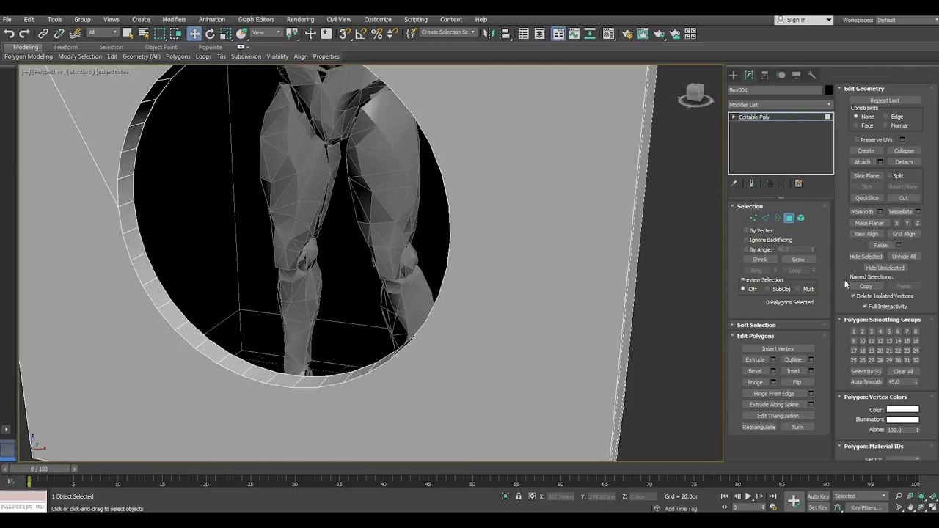
{"action": "left_click", "coordinate": [777, 218]}
{"action": "left_click", "coordinate": [273, 372]}
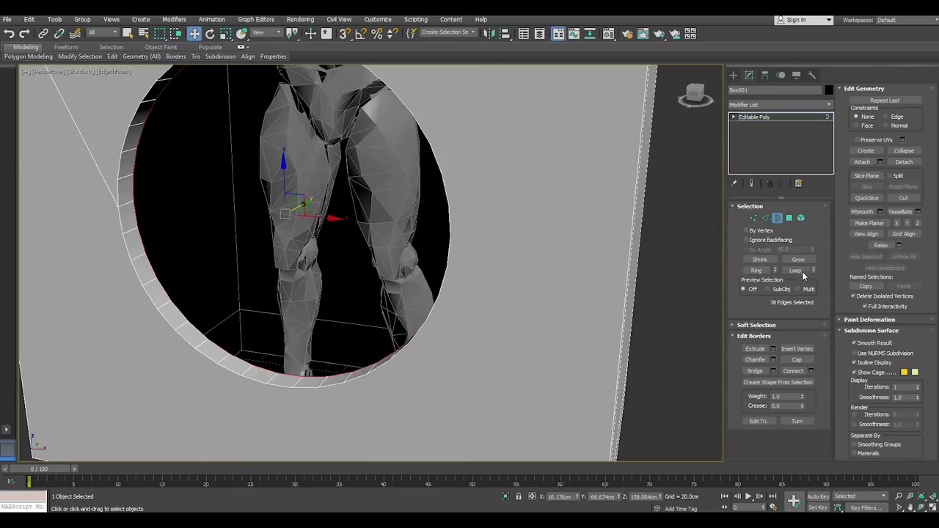
{"action": "left_click", "coordinate": [797, 360]}
{"action": "scroll", "coordinate": [400, 310], "scroll_direction": "down", "scroll_amount": 2}
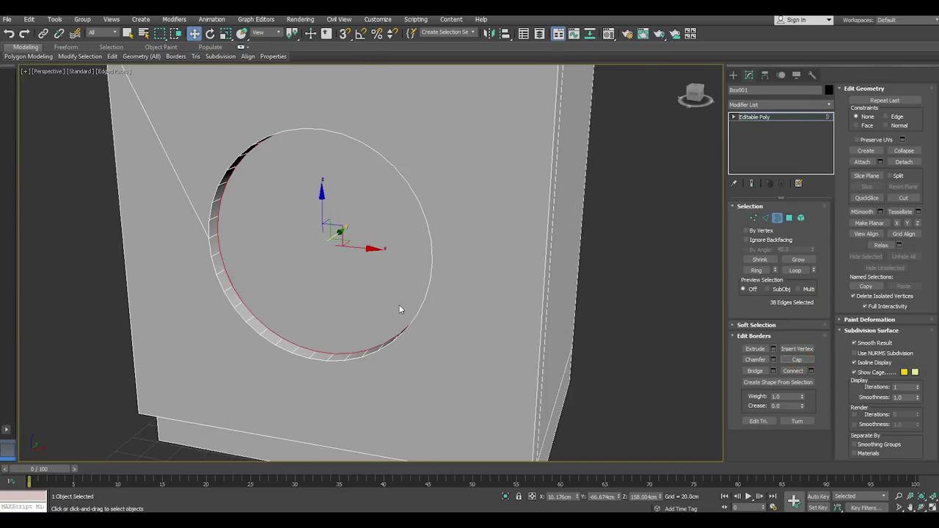
{"action": "left_click", "coordinate": [674, 358]}
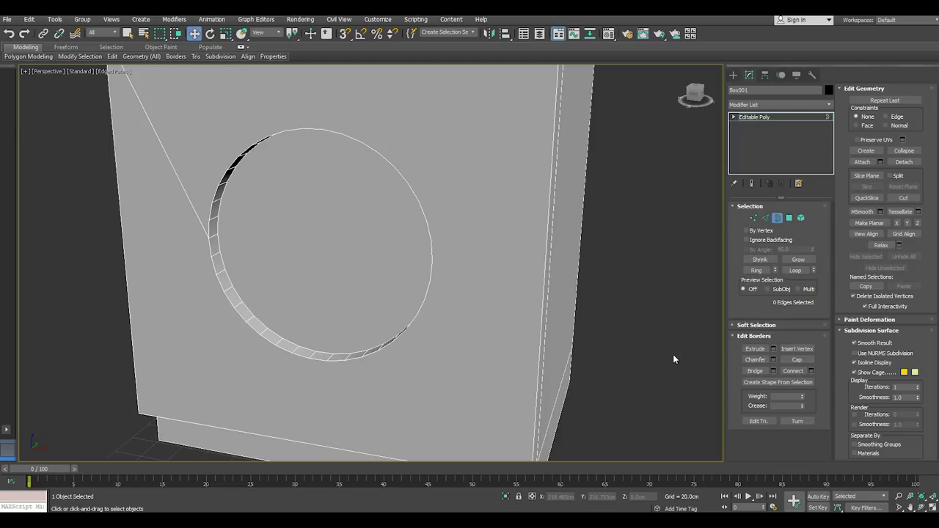
Push the porthole cap about 4.5 cm deeper and inset it by 6.640 cm
{"action": "left_click", "coordinate": [788, 218]}
{"action": "left_click", "coordinate": [281, 244]}
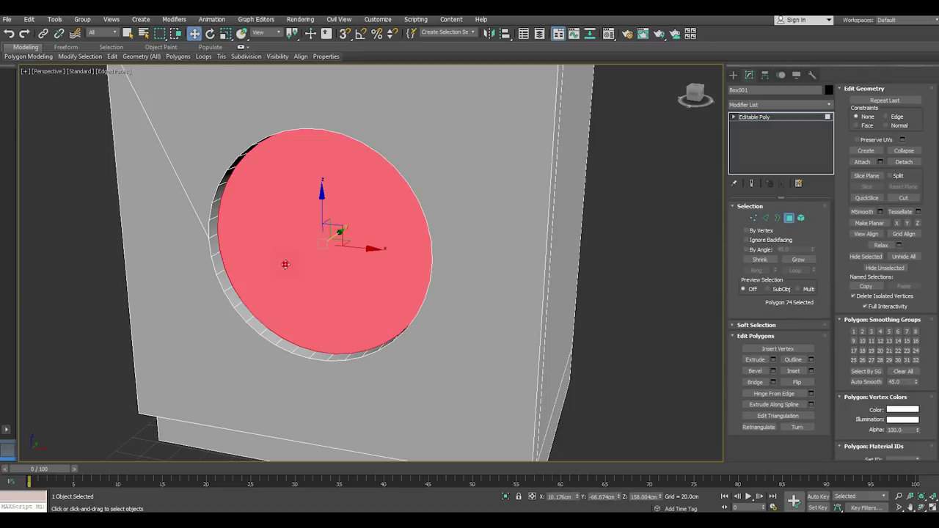
{"action": "scroll", "coordinate": [301, 253], "scroll_direction": "up", "scroll_amount": 1}
{"action": "scroll", "coordinate": [310, 261], "scroll_direction": "down", "scroll_amount": 1}
{"action": "middle_click_drag", "start_coordinate": [310, 261], "coordinate": [359, 242], "text": "alt"}
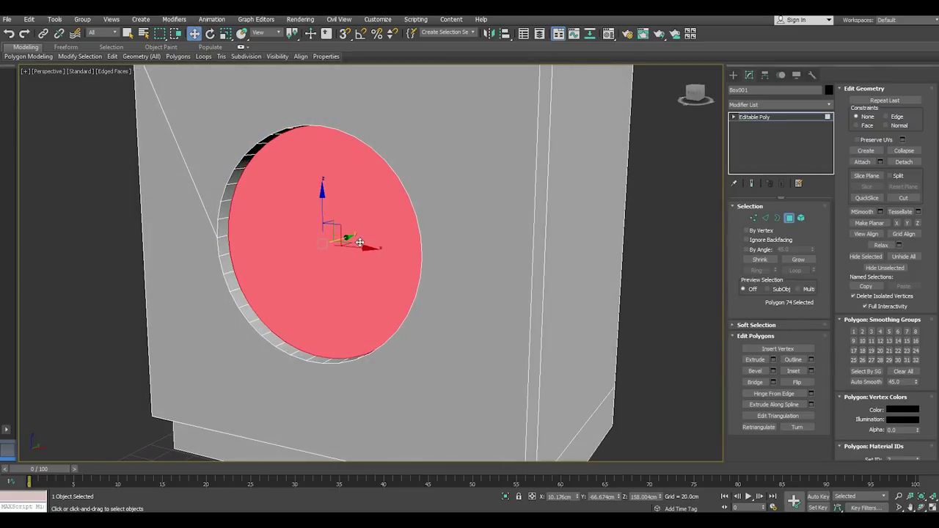
{"action": "left_click_drag", "start_coordinate": [352, 236], "coordinate": [360, 234]}
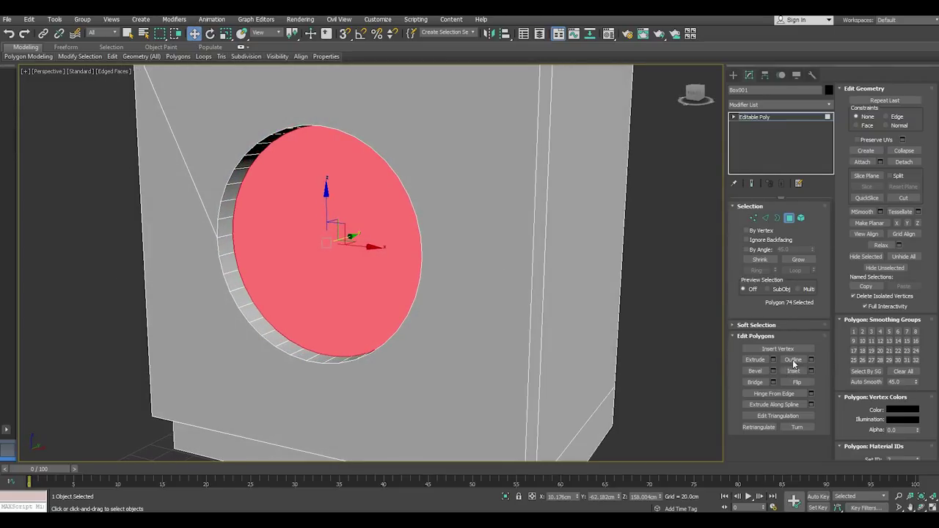
{"action": "left_click", "coordinate": [811, 372]}
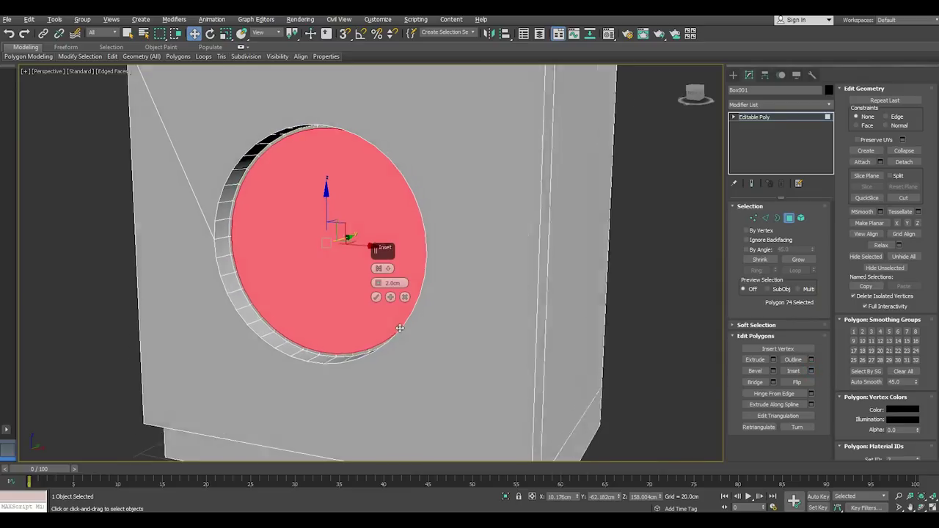
{"action": "middle_click_drag", "start_coordinate": [372, 336], "coordinate": [377, 283], "text": "alt"}
{"action": "left_click_drag", "start_coordinate": [377, 283], "coordinate": [373, 269]}
{"action": "left_click", "coordinate": [376, 297]}
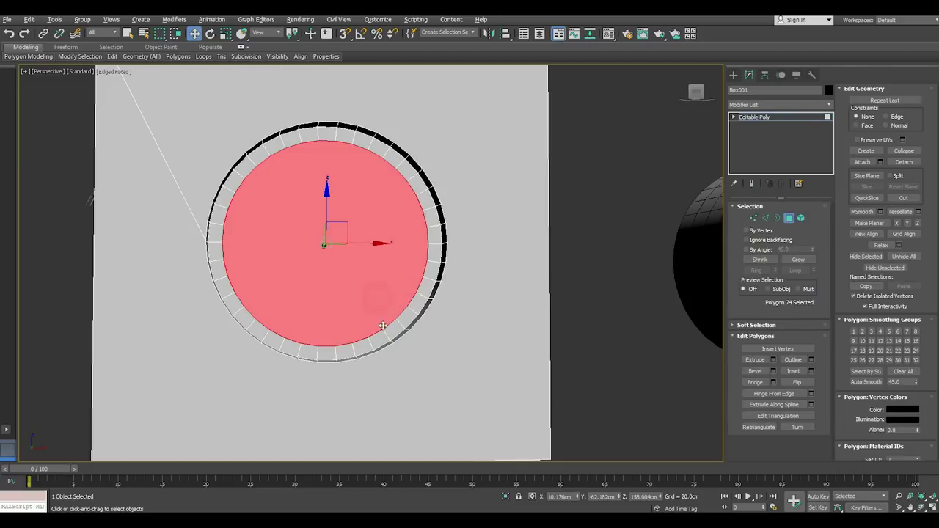
Extrude the porthole face inward by -6.956 cm
{"action": "middle_click_drag", "start_coordinate": [377, 297], "coordinate": [350, 341], "text": "alt"}
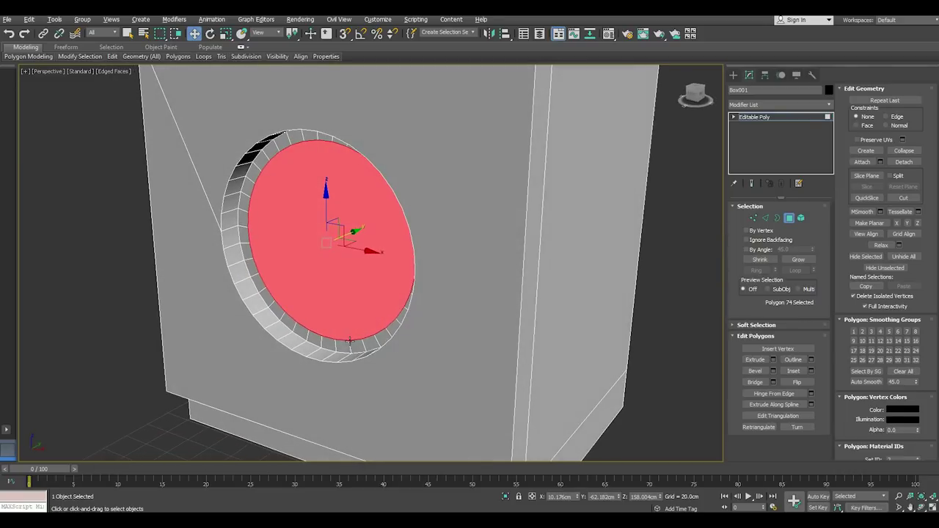
{"action": "left_click", "coordinate": [772, 359]}
{"action": "left_click_drag", "start_coordinate": [379, 288], "coordinate": [405, 338]}
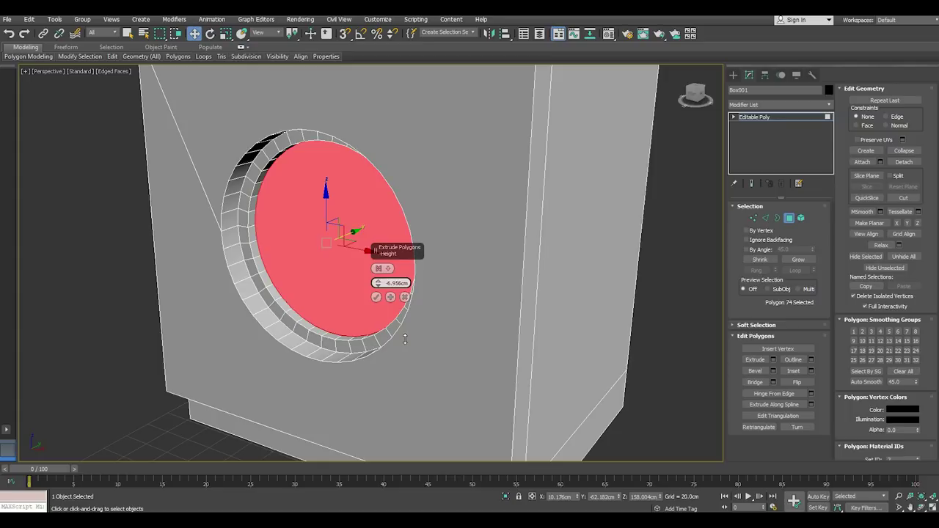
{"action": "left_click", "coordinate": [377, 297]}
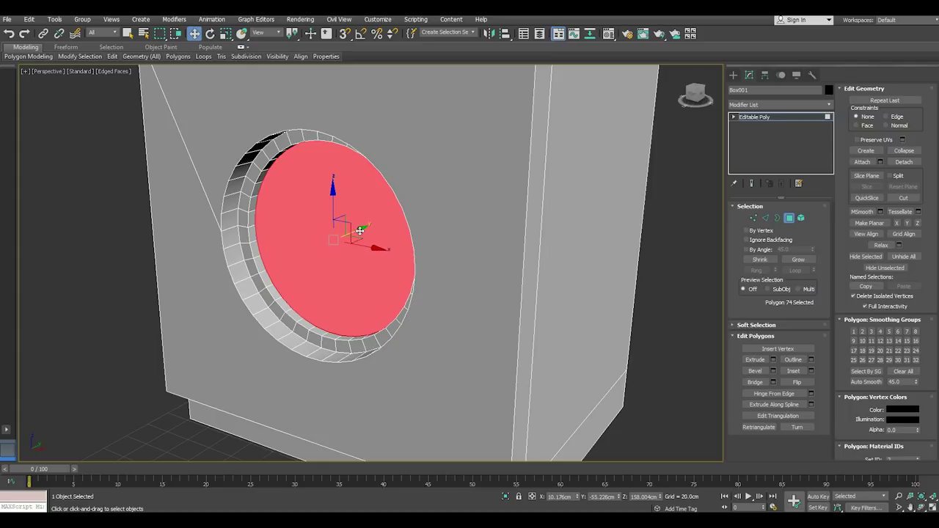
Grow the selection twice, shrink back to the centre face and delete it
{"action": "left_click_drag", "start_coordinate": [360, 230], "coordinate": [363, 229]}
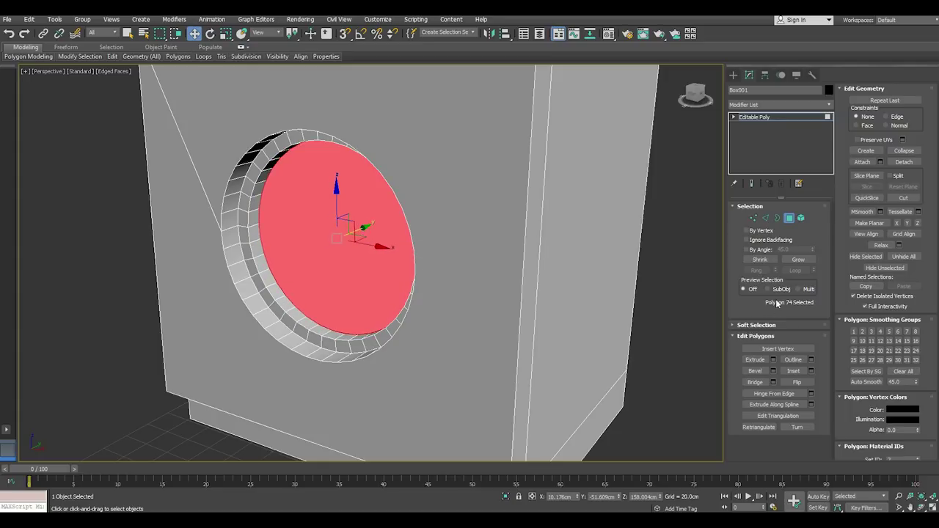
{"action": "left_click", "coordinate": [797, 260]}
{"action": "left_click", "coordinate": [798, 260]}
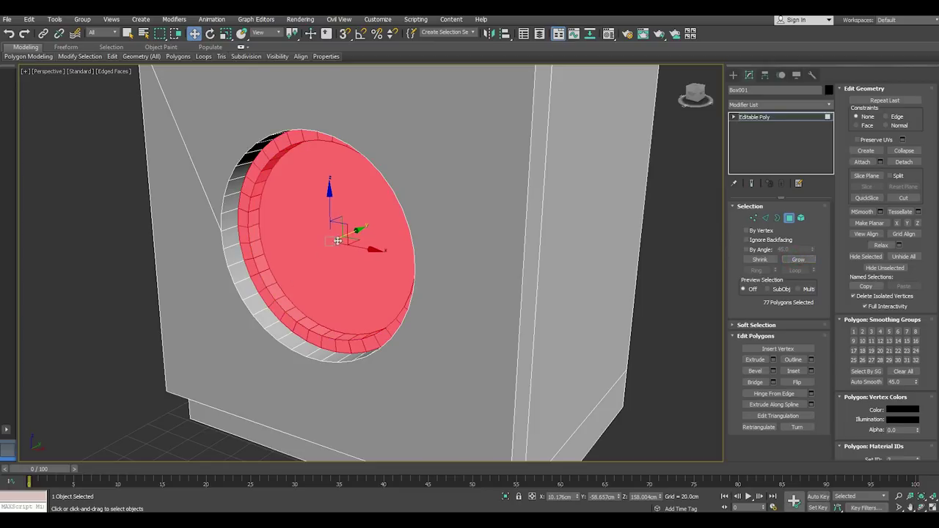
{"action": "left_click_drag", "start_coordinate": [358, 227], "coordinate": [354, 229]}
{"action": "left_click", "coordinate": [356, 252]}
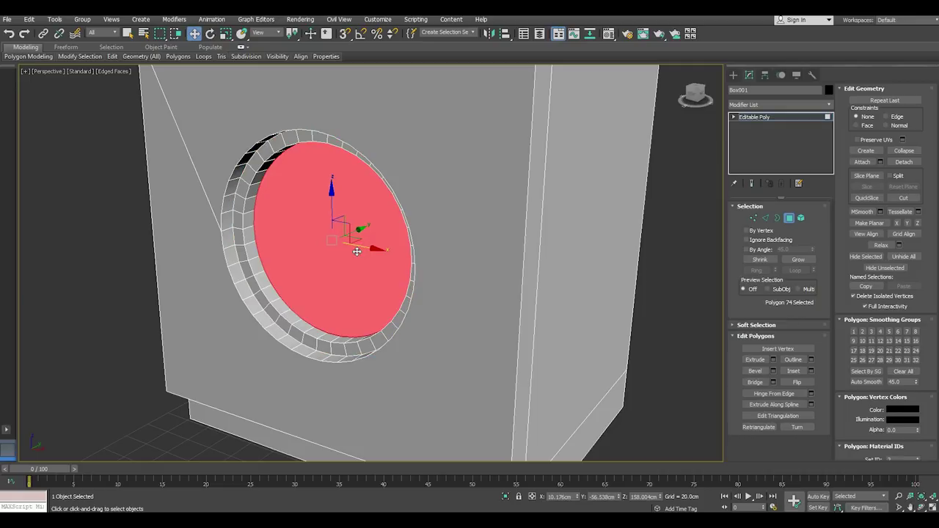
{"action": "key", "text": "Delete"}
Chamfer the hole's inner border edge loop by 2.0 cm with 2 segments
{"action": "left_click", "coordinate": [765, 218]}
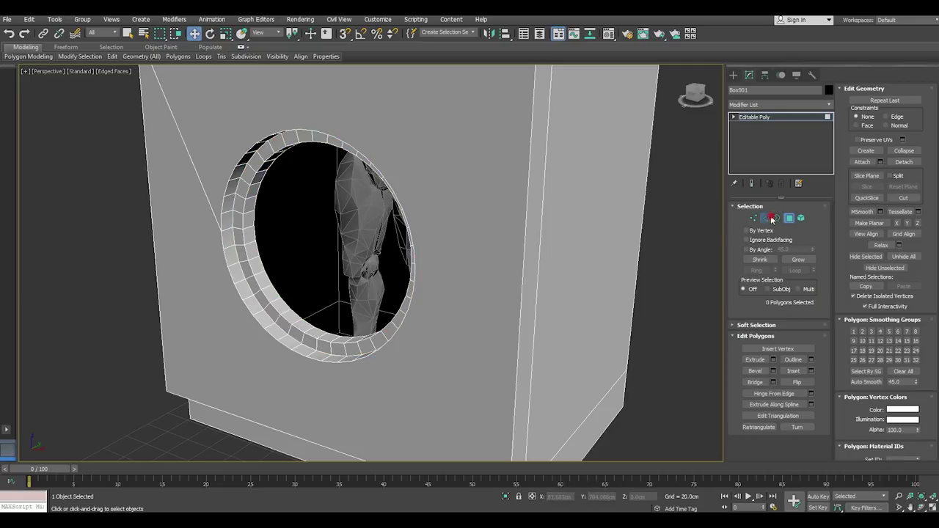
{"action": "double_click", "coordinate": [311, 336]}
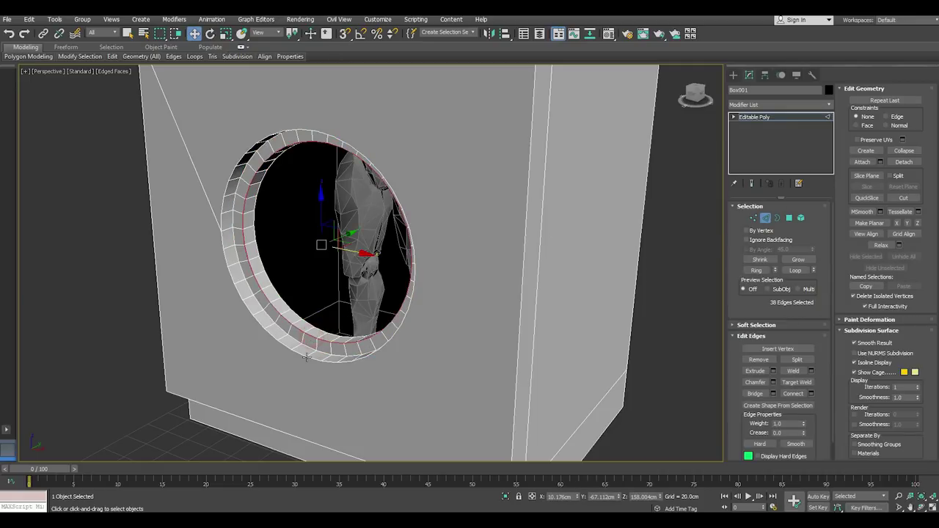
{"action": "scroll", "coordinate": [311, 352], "scroll_direction": "up", "scroll_amount": 2}
{"action": "scroll", "coordinate": [311, 352], "scroll_direction": "up", "scroll_amount": 2}
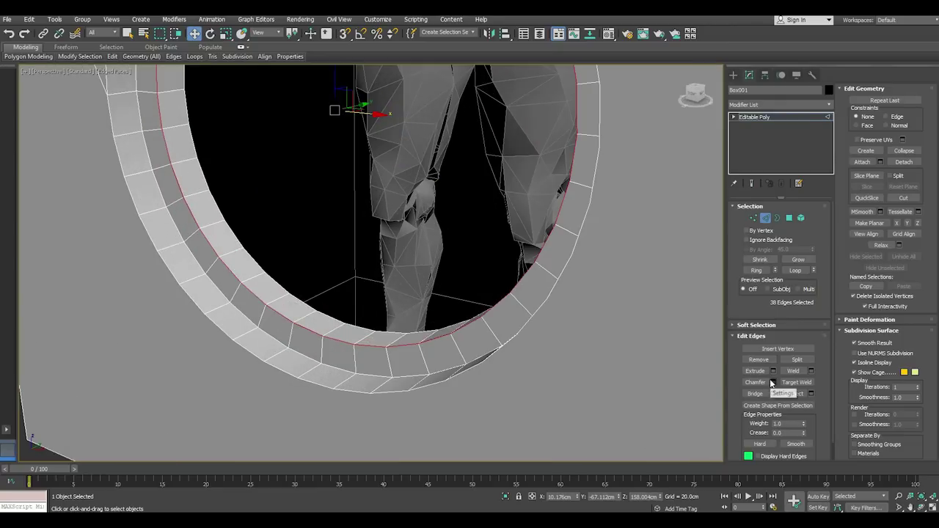
{"action": "left_click", "coordinate": [772, 382]}
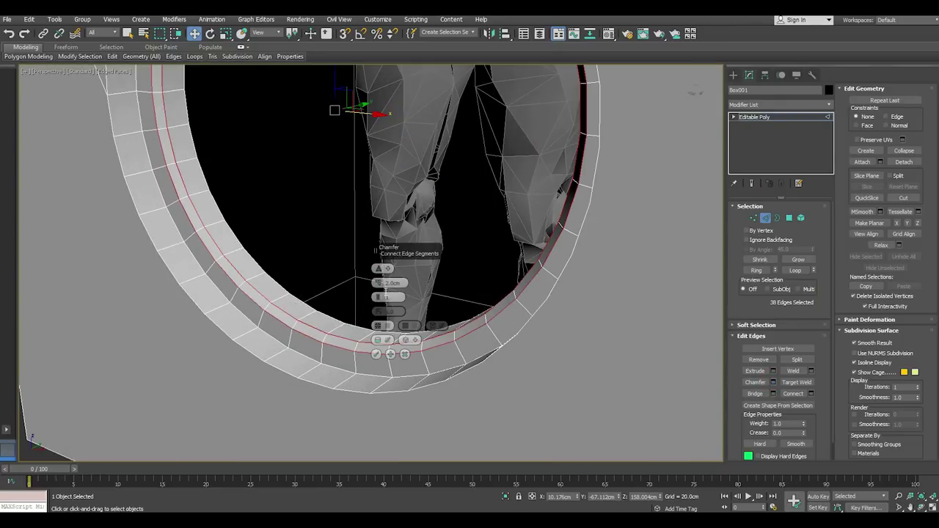
{"action": "left_click_drag", "start_coordinate": [379, 297], "coordinate": [379, 299]}
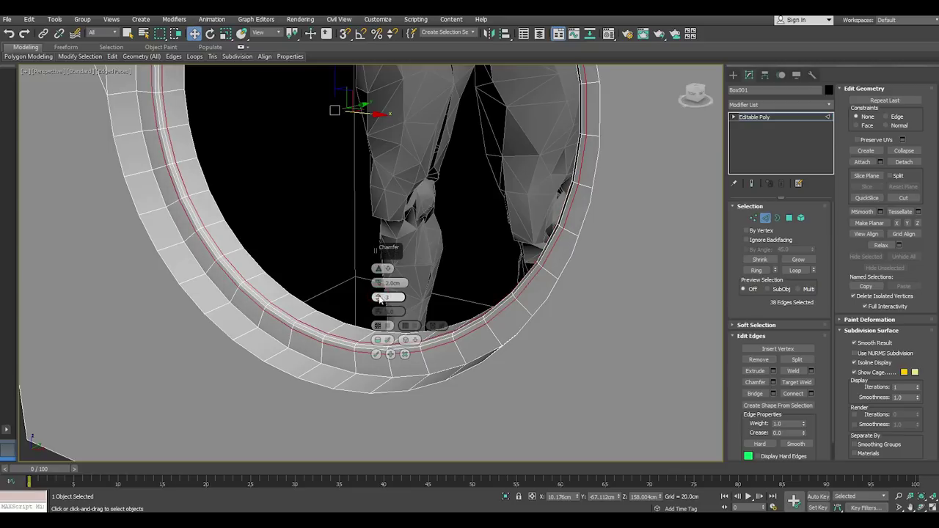
{"action": "left_click", "coordinate": [377, 355]}
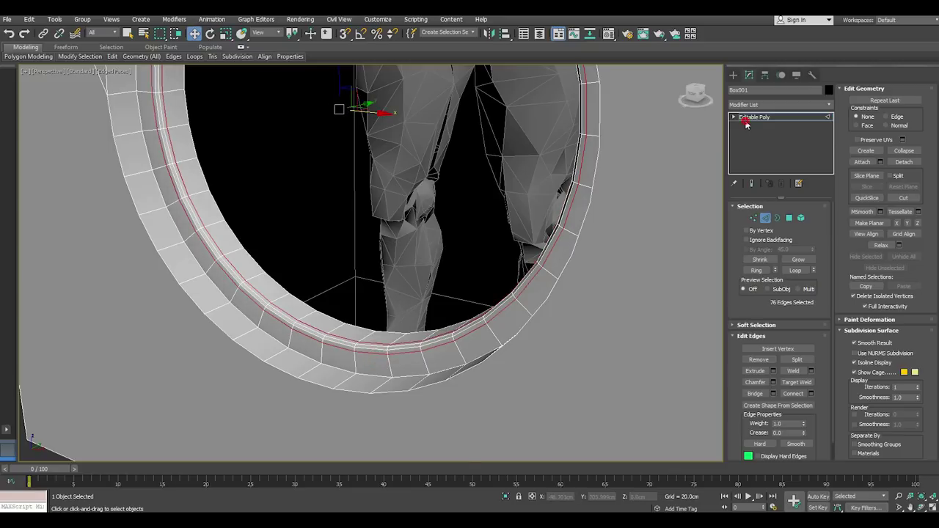
{"action": "left_click", "coordinate": [746, 119]}
{"action": "scroll", "coordinate": [429, 251], "scroll_direction": "down", "scroll_amount": 2}
{"action": "scroll", "coordinate": [430, 251], "scroll_direction": "down", "scroll_amount": 4}
Turn off Edged Faces in the perspective viewport's shading
{"action": "left_click", "coordinate": [638, 262]}
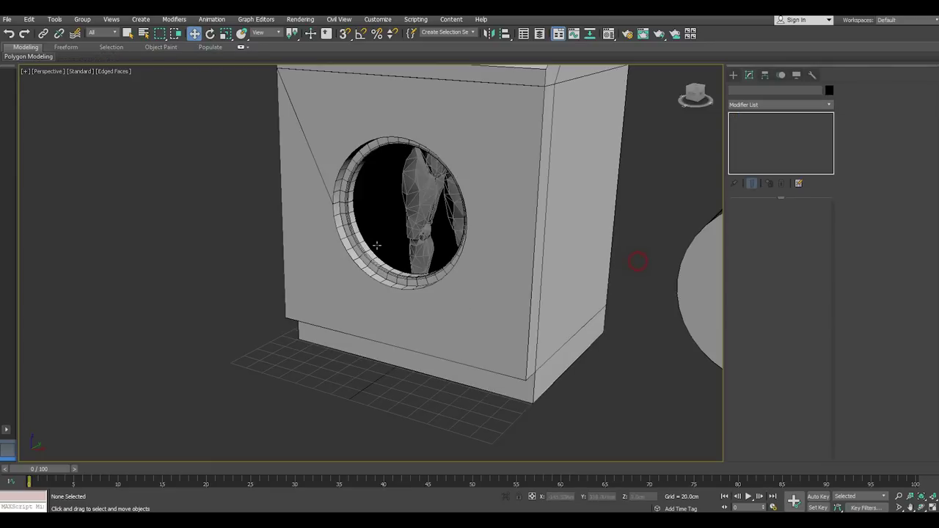
{"action": "scroll", "coordinate": [372, 256], "scroll_direction": "up", "scroll_amount": 5}
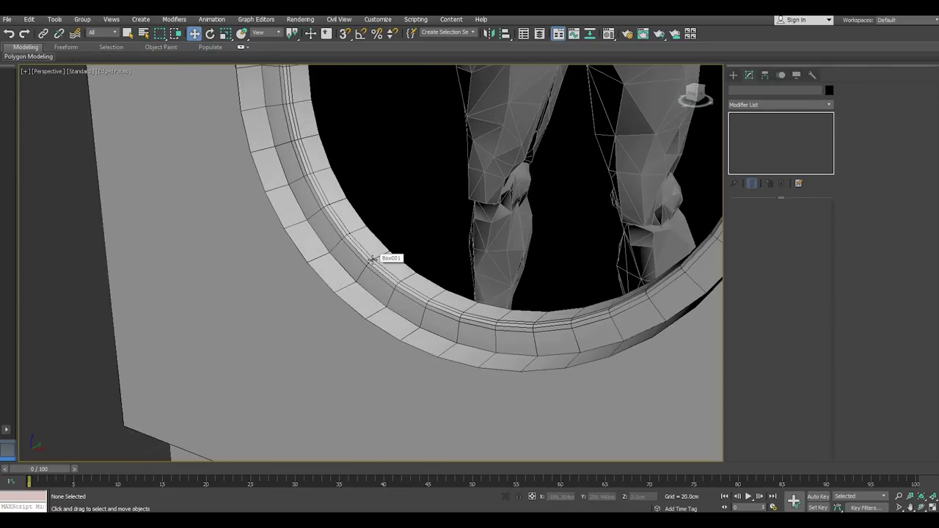
{"action": "left_click", "coordinate": [115, 72]}
{"action": "left_click", "coordinate": [122, 169]}
{"action": "scroll", "coordinate": [295, 245], "scroll_direction": "down", "scroll_amount": 4}
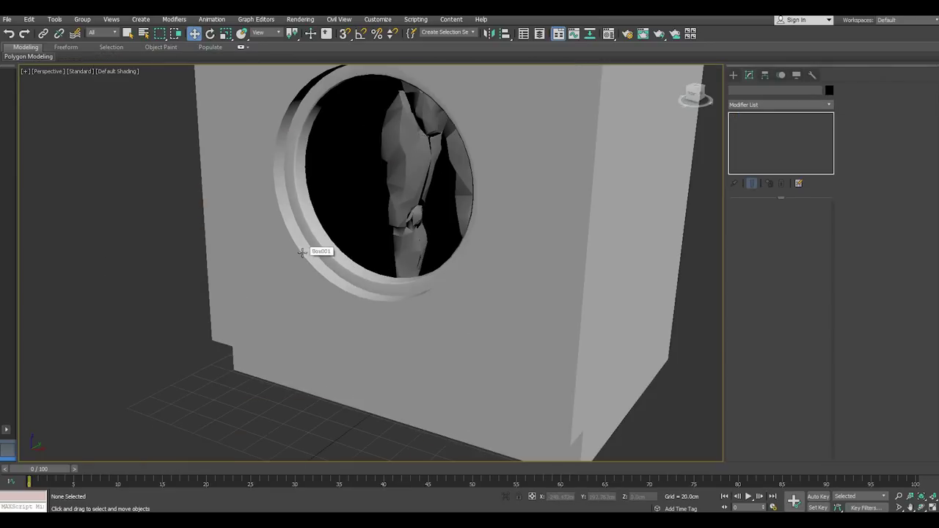
{"action": "scroll", "coordinate": [318, 239], "scroll_direction": "up", "scroll_amount": 5}
Reselect the cabinet and pick its front face in Polygon mode
{"action": "left_click", "coordinate": [320, 238]}
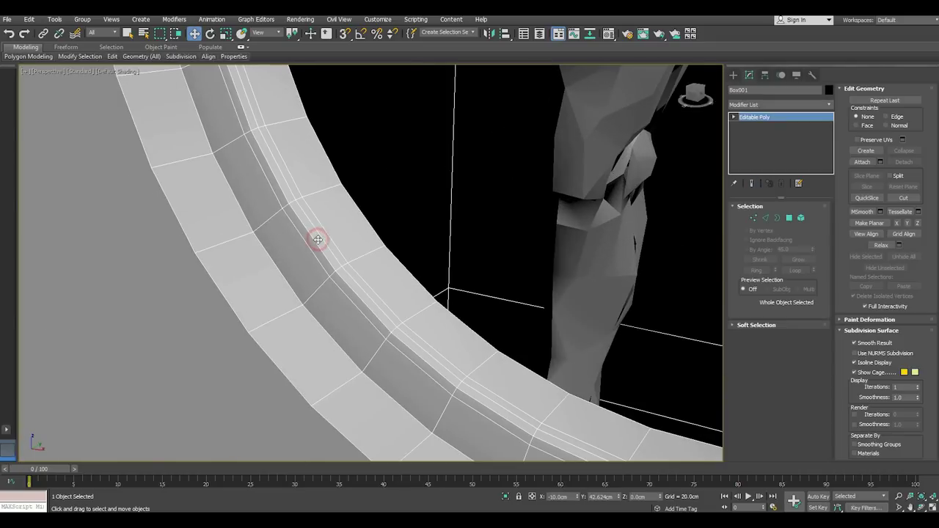
{"action": "scroll", "coordinate": [327, 242], "scroll_direction": "up", "scroll_amount": 2}
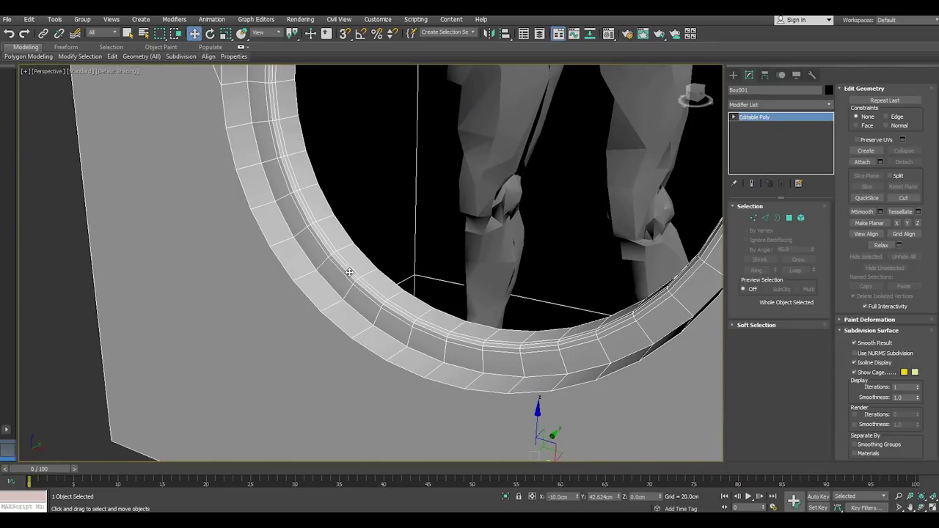
{"action": "left_click", "coordinate": [789, 218]}
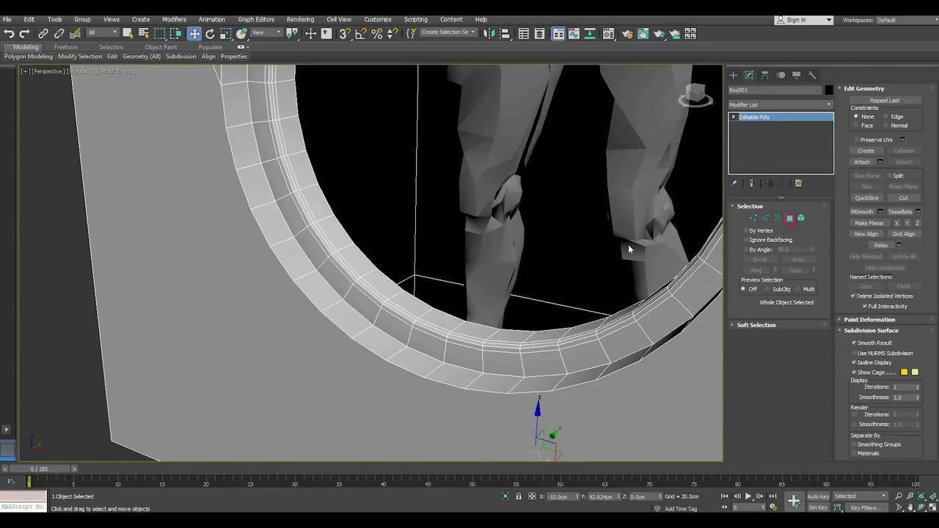
{"action": "middle_click_drag", "start_coordinate": [315, 279], "coordinate": [342, 300], "text": "alt"}
{"action": "left_click", "coordinate": [386, 384]}
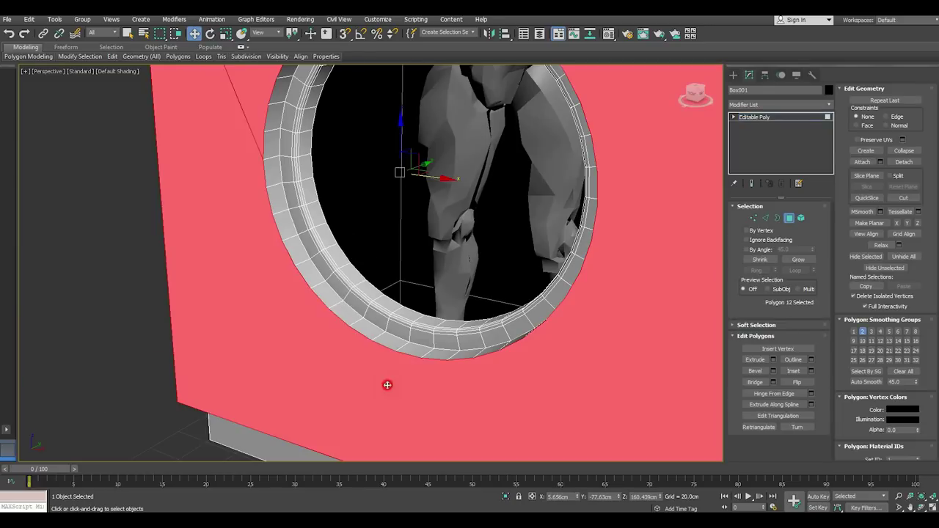
Refine the edge selection to the porthole rim's outer loop by removing stray box edges
{"action": "left_click", "coordinate": [765, 218]}
{"action": "middle_click_drag", "start_coordinate": [299, 284], "coordinate": [290, 283], "text": "alt"}
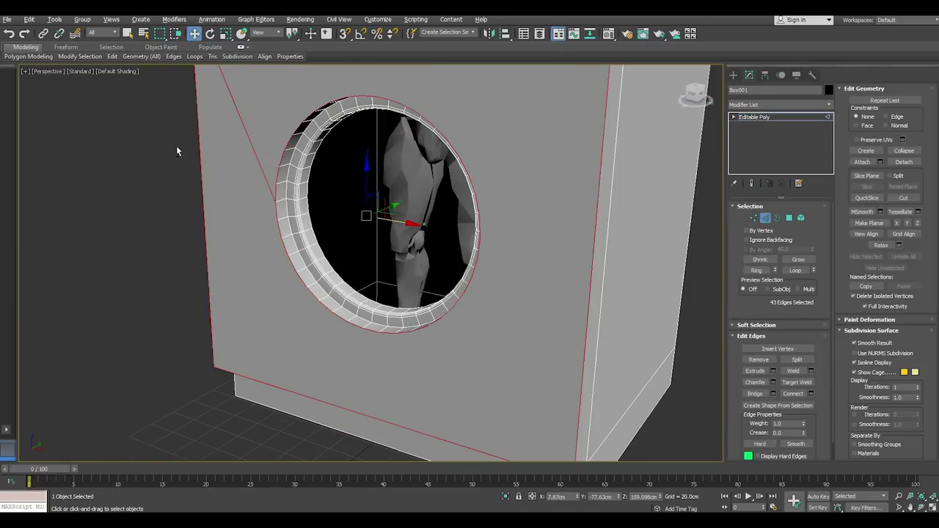
{"action": "left_click_drag", "start_coordinate": [250, 160], "coordinate": [251, 162], "text": "alt"}
{"action": "middle_click_drag", "start_coordinate": [251, 161], "coordinate": [482, 183], "text": "alt"}
{"action": "left_click", "coordinate": [434, 143], "text": "alt"}
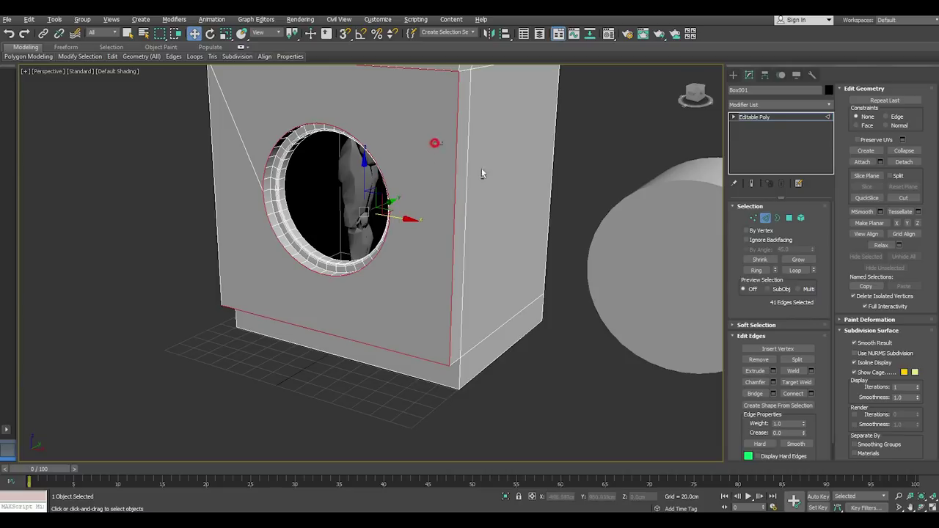
{"action": "left_click_drag", "start_coordinate": [467, 112], "coordinate": [434, 68]}
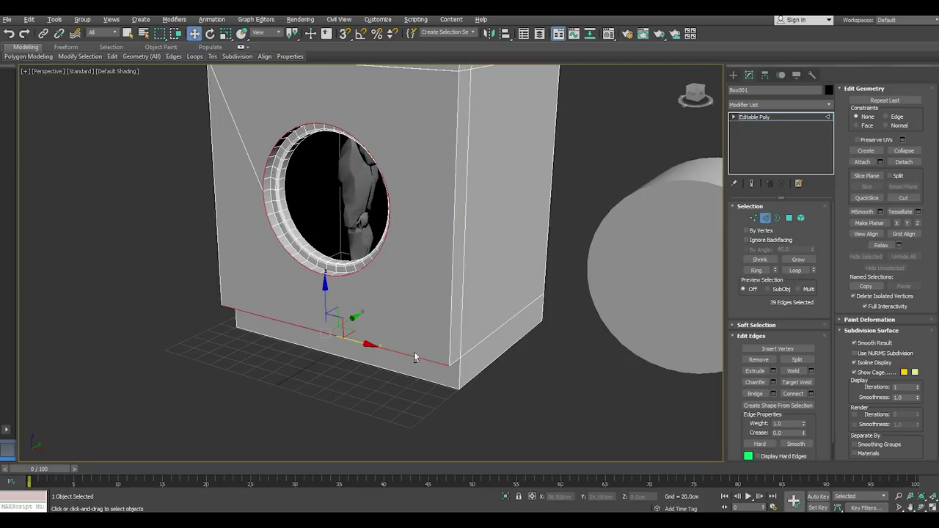
{"action": "left_click_drag", "start_coordinate": [470, 386], "coordinate": [470, 387], "text": "alt"}
{"action": "mouse_move", "coordinate": [470, 387]}
{"action": "middle_mouse_down", "text": "alt"}
{"action": "mouse_move", "coordinate": [319, 166]}
{"action": "mouse_move", "coordinate": [334, 167]}
{"action": "mouse_move", "coordinate": [116, 71]}
{"action": "middle_mouse_up", "text": "alt"}
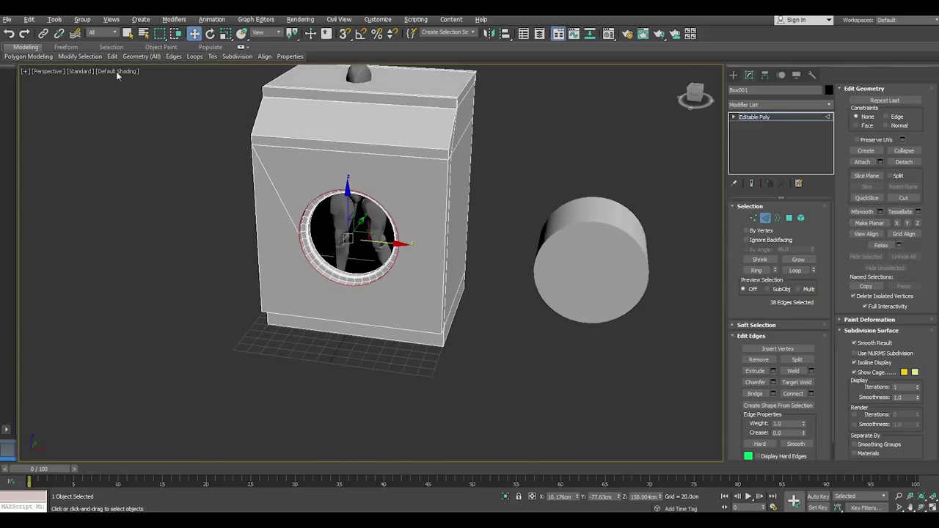
Use the file menu's saving options, then frame the cabinet and porthole
{"action": "left_click", "coordinate": [6, 19]}
{"action": "left_click", "coordinate": [27, 104]}
{"action": "middle_click_drag", "start_coordinate": [416, 267], "coordinate": [397, 261], "text": "alt"}
{"action": "scroll", "coordinate": [403, 347], "scroll_direction": "up", "scroll_amount": 5}
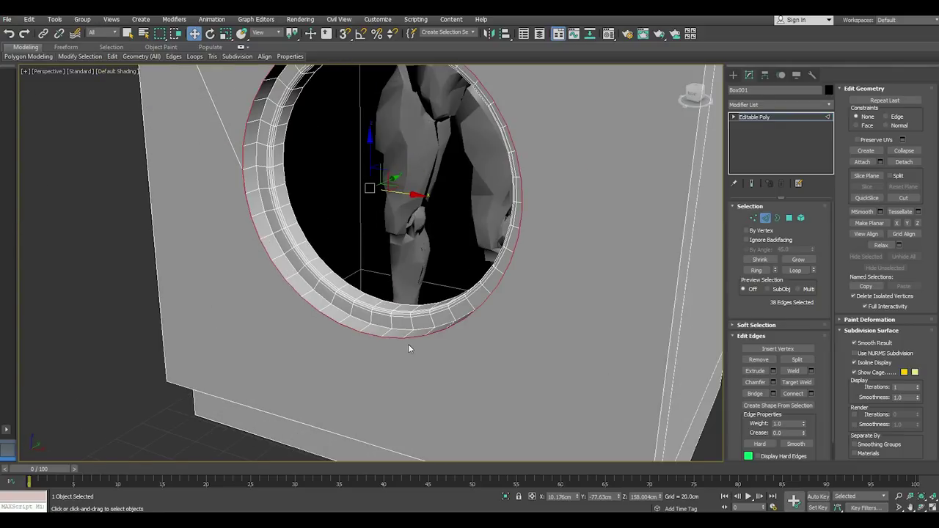
{"action": "scroll", "coordinate": [408, 344], "scroll_direction": "up", "scroll_amount": 2}
Chamfer the outer rim edge loop by 2.0 cm
{"action": "left_click", "coordinate": [773, 382]}
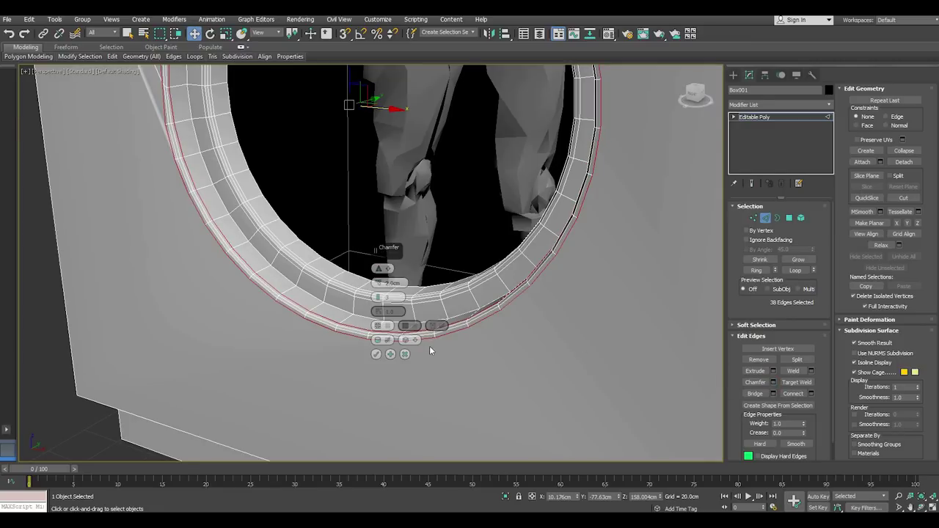
{"action": "mouse_move", "coordinate": [429, 346]}
{"action": "middle_mouse_down", "text": "alt"}
{"action": "mouse_move", "coordinate": [313, 369]}
{"action": "mouse_move", "coordinate": [313, 317]}
{"action": "middle_mouse_up", "text": "alt"}
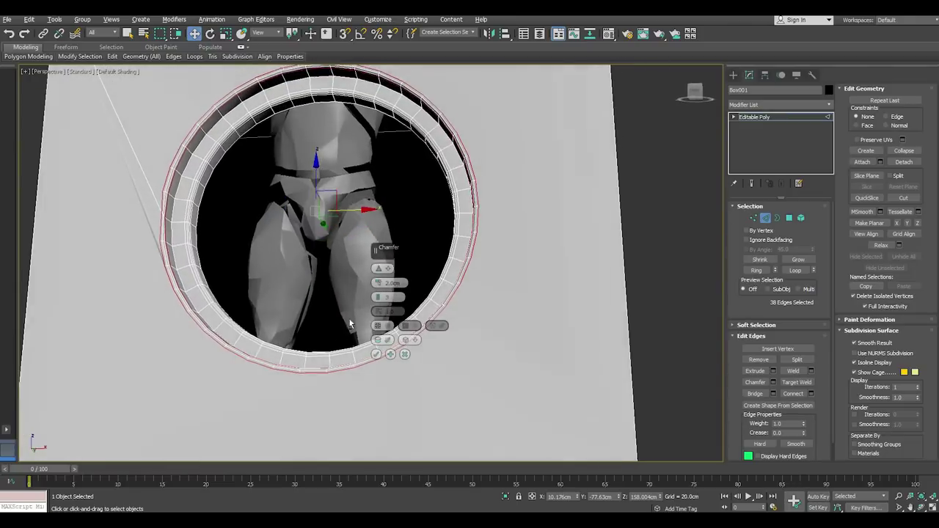
{"action": "scroll", "coordinate": [185, 229], "scroll_direction": "up", "scroll_amount": 3}
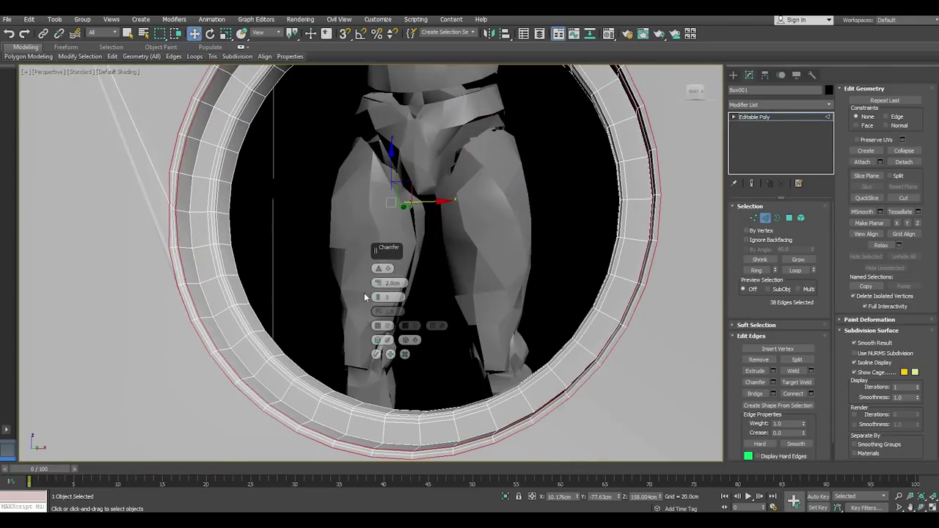
{"action": "left_click", "coordinate": [377, 353]}
{"action": "middle_click_drag", "start_coordinate": [224, 266], "coordinate": [380, 301]}
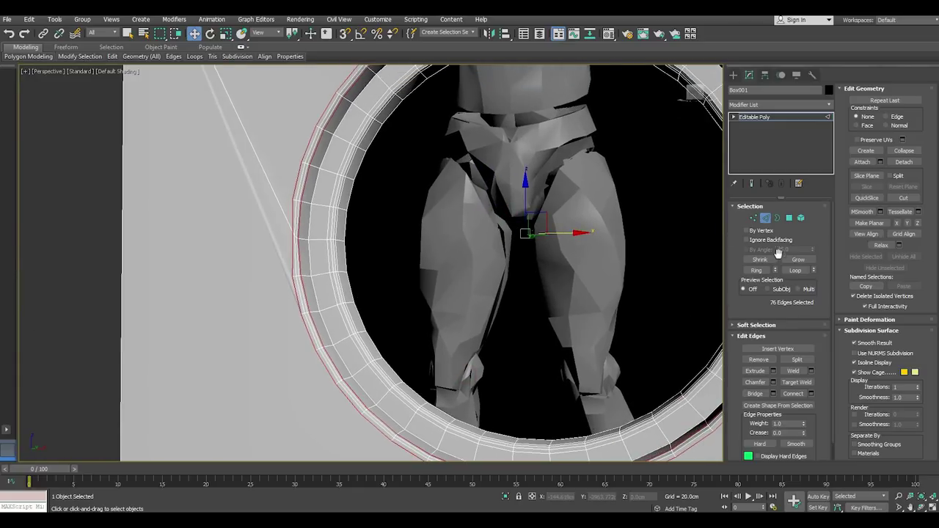
{"action": "left_click", "coordinate": [753, 218]}
{"action": "scroll", "coordinate": [306, 291], "scroll_direction": "up", "scroll_amount": 4}
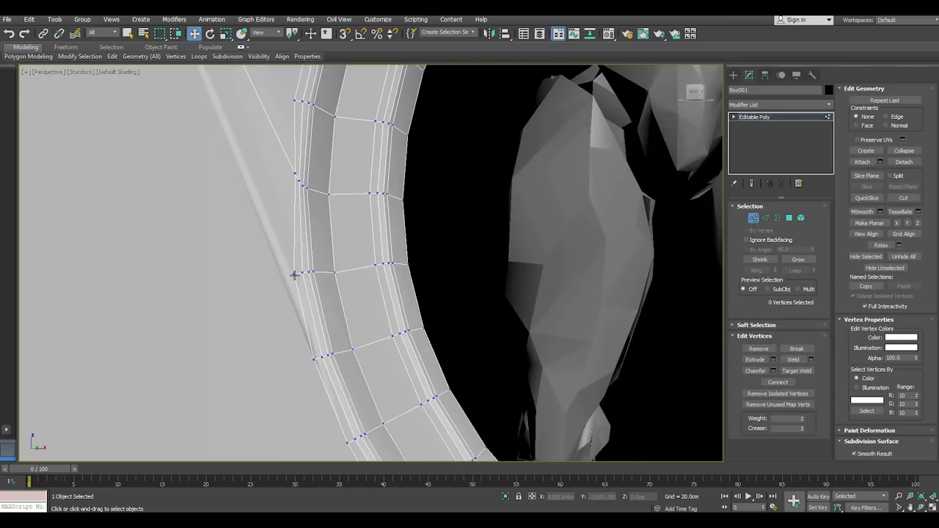
Nudge two porthole rim vertices slightly to the left
{"action": "left_click", "coordinate": [295, 275]}
{"action": "mouse_move", "coordinate": [363, 287]}
{"action": "middle_mouse_down", "text": "alt"}
{"action": "mouse_move", "coordinate": [427, 274]}
{"action": "mouse_move", "coordinate": [346, 284]}
{"action": "mouse_move", "coordinate": [353, 292]}
{"action": "mouse_move", "coordinate": [331, 282]}
{"action": "middle_mouse_up", "text": "alt"}
{"action": "left_click_drag", "start_coordinate": [333, 273], "coordinate": [328, 274]}
{"action": "left_click", "coordinate": [296, 173]}
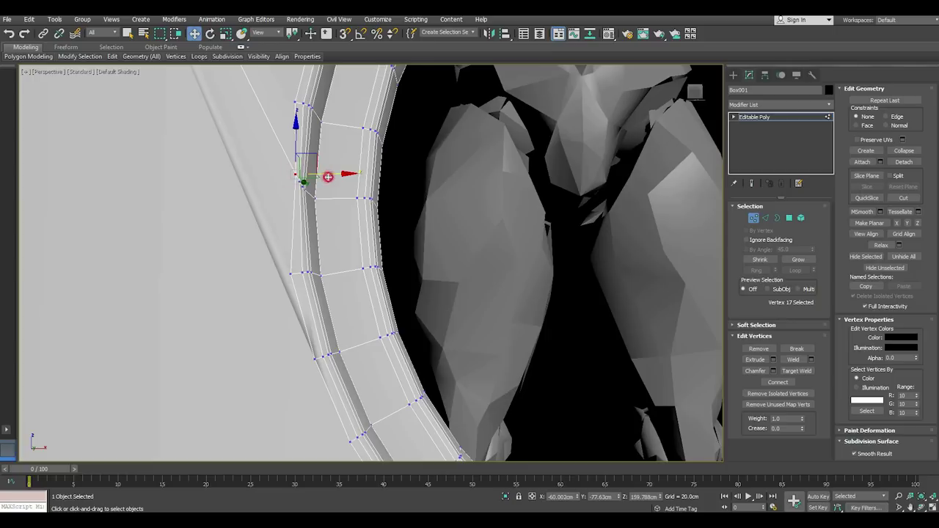
{"action": "left_click_drag", "start_coordinate": [328, 177], "coordinate": [321, 174]}
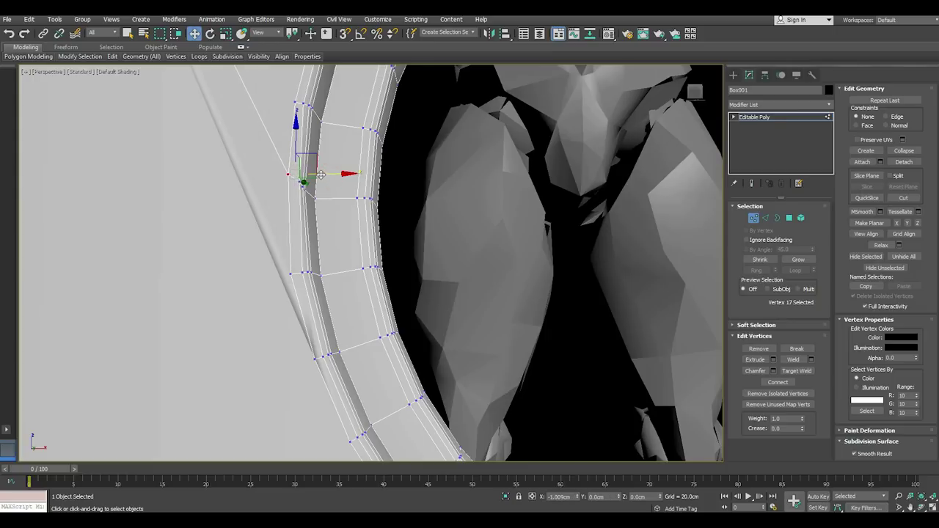
{"action": "left_click", "coordinate": [397, 230]}
Connect a porthole ring vertex to the box's bottom-left corner vertex with a new edge
{"action": "scroll", "coordinate": [303, 150], "scroll_direction": "down", "scroll_amount": 3}
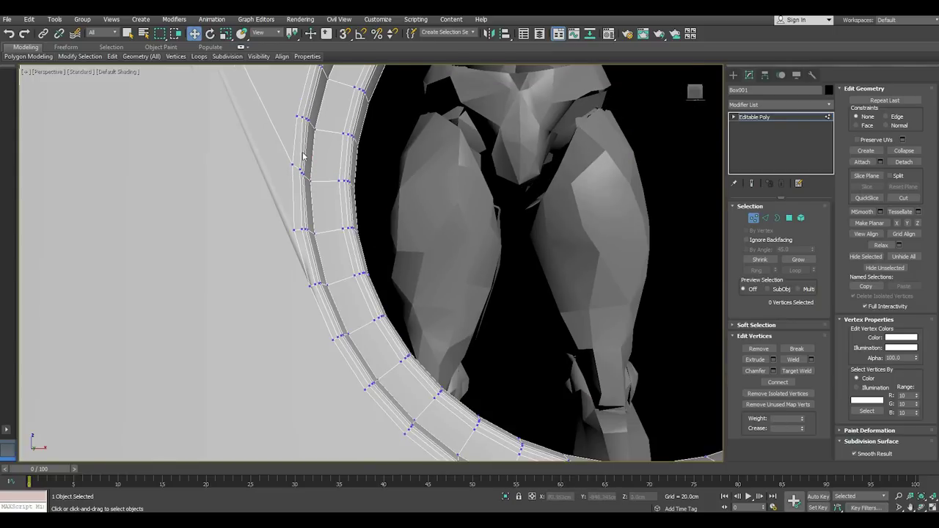
{"action": "scroll", "coordinate": [302, 165], "scroll_direction": "down", "scroll_amount": 3}
{"action": "scroll", "coordinate": [320, 219], "scroll_direction": "down", "scroll_amount": 3}
{"action": "scroll", "coordinate": [320, 219], "scroll_direction": "down", "scroll_amount": 2}
{"action": "scroll", "coordinate": [303, 234], "scroll_direction": "up", "scroll_amount": 2}
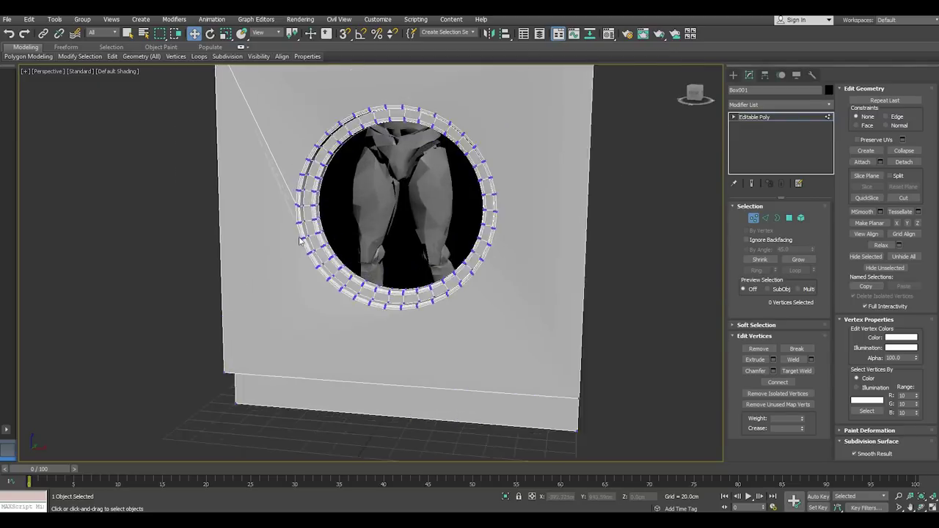
{"action": "scroll", "coordinate": [303, 235], "scroll_direction": "up", "scroll_amount": 3}
{"action": "left_click", "coordinate": [320, 277]}
{"action": "middle_click_drag", "start_coordinate": [321, 277], "coordinate": [294, 373], "text": "alt"}
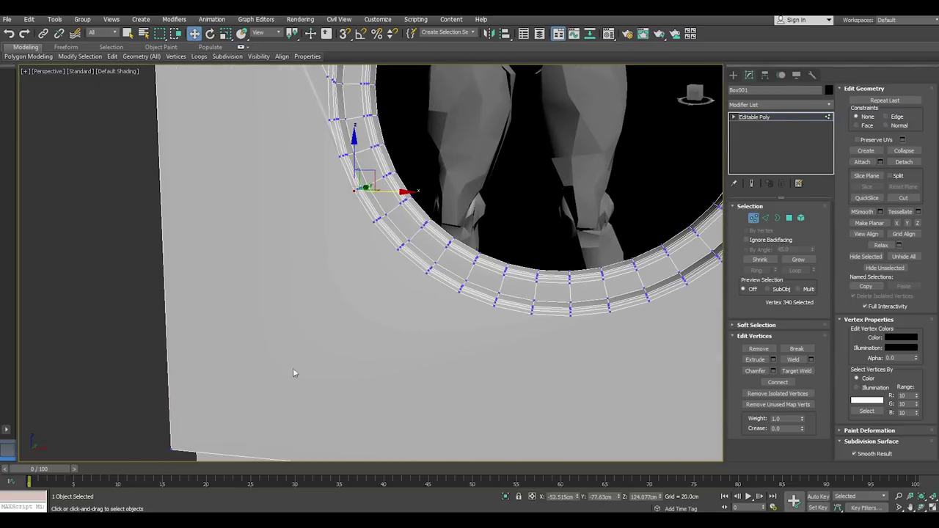
{"action": "left_click", "coordinate": [174, 450], "text": "ctrl"}
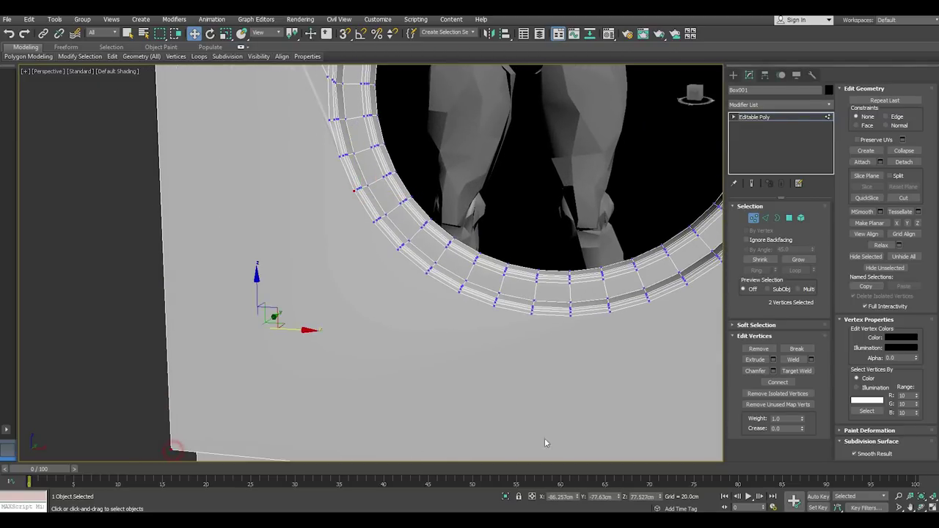
{"action": "left_click", "coordinate": [777, 382]}
Connect a vertex on the ring's left side to the front face's corner vertex
{"action": "mouse_move", "coordinate": [356, 266]}
{"action": "middle_mouse_down", "text": "alt"}
{"action": "mouse_move", "coordinate": [372, 250]}
{"action": "mouse_move", "coordinate": [400, 260]}
{"action": "middle_mouse_up", "text": "alt"}
{"action": "right_click", "coordinate": [400, 261]}
{"action": "mouse_move", "coordinate": [441, 234]}
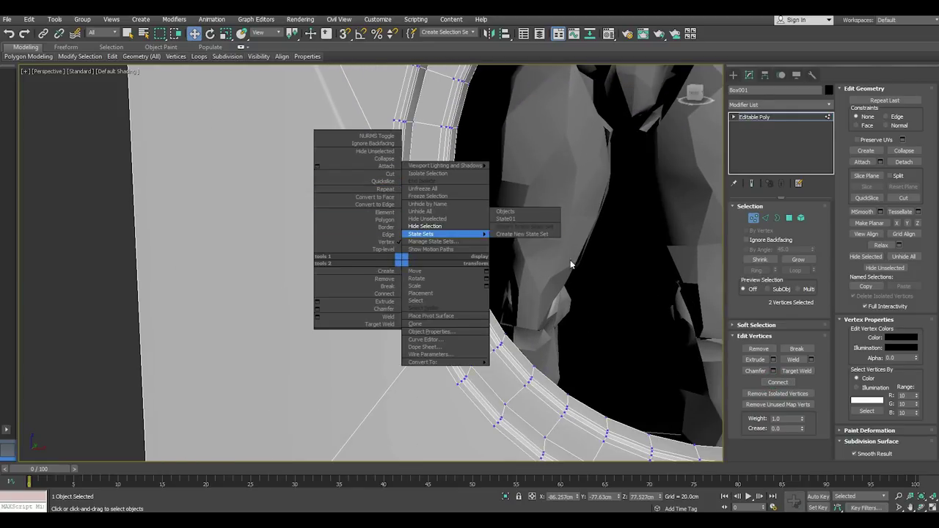
{"action": "left_click", "coordinate": [590, 273]}
{"action": "left_click", "coordinate": [391, 231]}
{"action": "scroll", "coordinate": [392, 232], "scroll_direction": "down", "scroll_amount": 3}
{"action": "scroll", "coordinate": [391, 232], "scroll_direction": "down", "scroll_amount": 3}
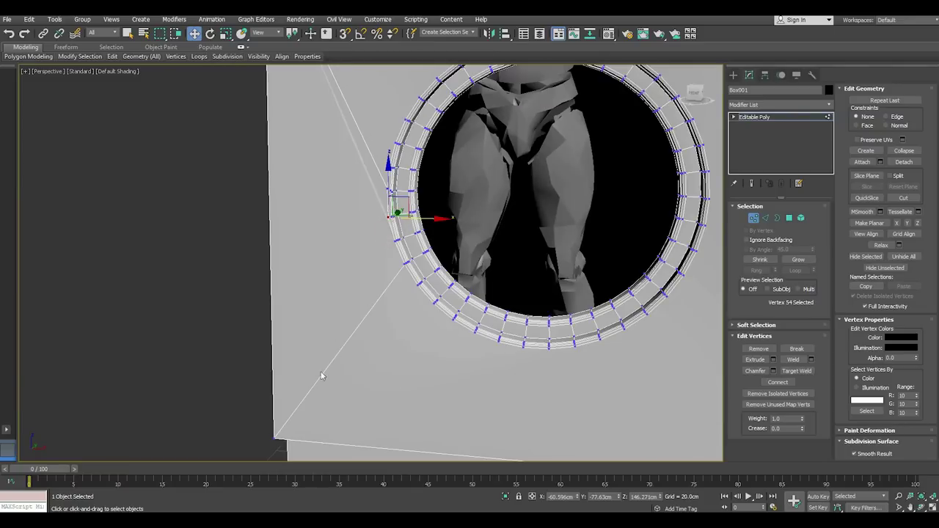
{"action": "left_click", "coordinate": [273, 438], "text": "ctrl"}
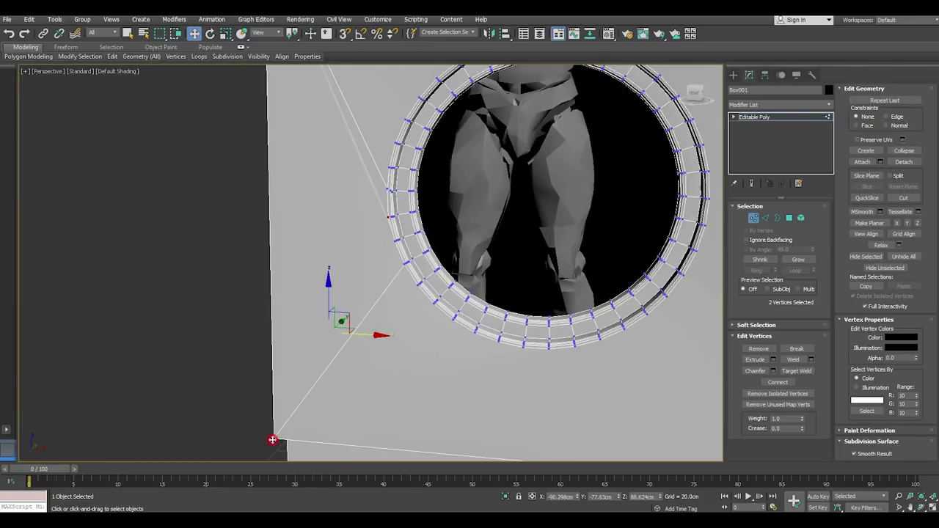
{"action": "left_click", "coordinate": [776, 383]}
Exit vertex editing and reselect the cabinet box
{"action": "scroll", "coordinate": [225, 256], "scroll_direction": "down", "scroll_amount": 4}
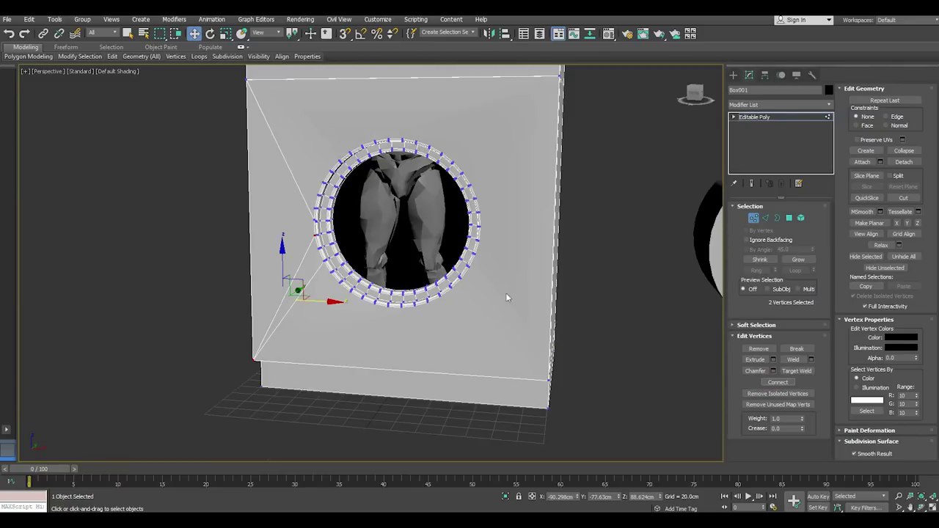
{"action": "mouse_move", "coordinate": [535, 260]}
{"action": "middle_mouse_down", "text": "alt"}
{"action": "mouse_move", "coordinate": [553, 266]}
{"action": "mouse_move", "coordinate": [771, 136]}
{"action": "middle_mouse_up", "text": "alt"}
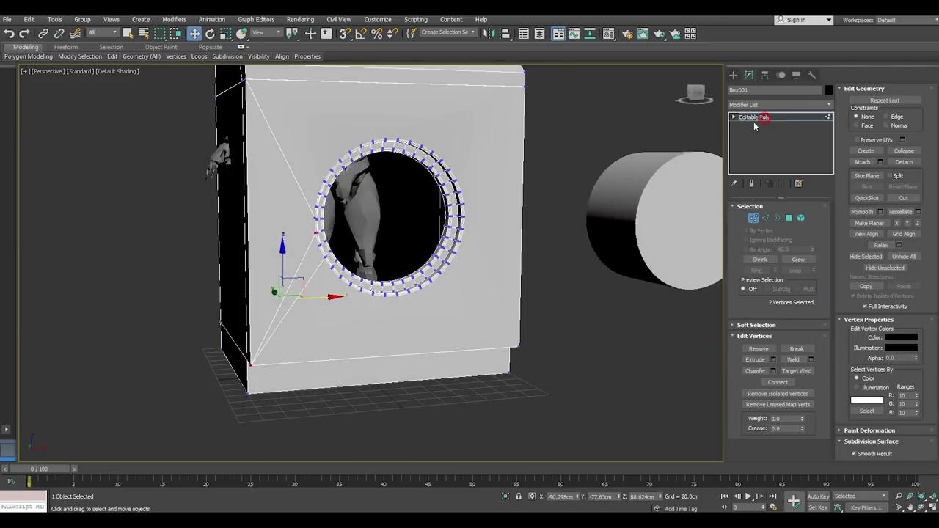
{"action": "left_click", "coordinate": [755, 116]}
{"action": "left_click", "coordinate": [561, 179]}
{"action": "mouse_move", "coordinate": [550, 208]}
{"action": "middle_mouse_down", "text": "alt"}
{"action": "mouse_move", "coordinate": [512, 233]}
{"action": "mouse_move", "coordinate": [424, 244]}
{"action": "mouse_move", "coordinate": [448, 250]}
{"action": "mouse_move", "coordinate": [490, 224]}
{"action": "middle_mouse_up", "text": "alt"}
{"action": "scroll", "coordinate": [424, 250], "scroll_direction": "down", "scroll_amount": 3}
{"action": "scroll", "coordinate": [455, 183], "scroll_direction": "up", "scroll_amount": 3}
{"action": "left_click", "coordinate": [454, 186]}
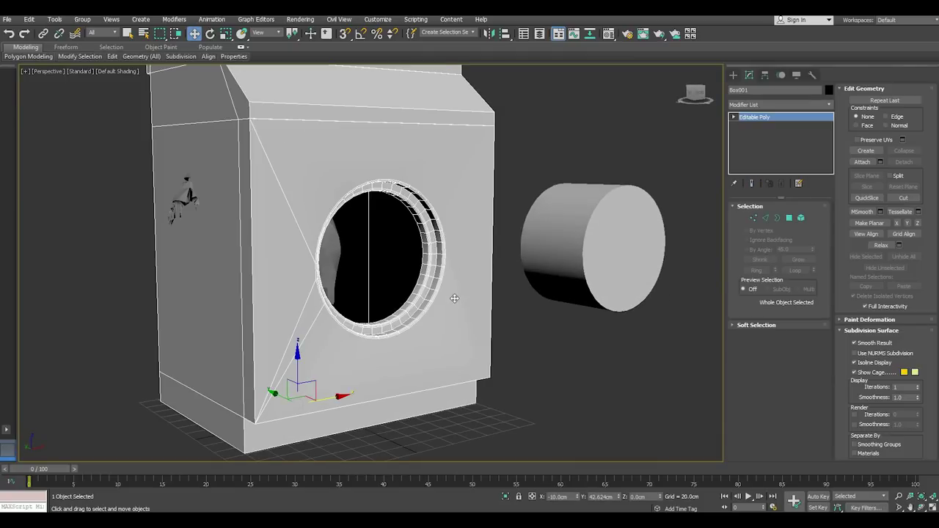
Clear the front and porthole polygons' smoothing groups and assign them all to group 2
{"action": "left_click", "coordinate": [789, 218]}
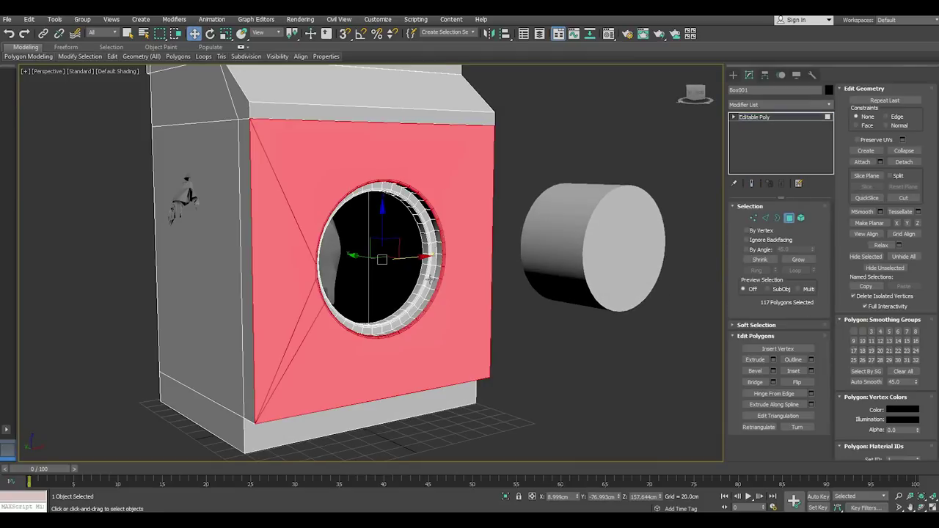
{"action": "scroll", "coordinate": [451, 277], "scroll_direction": "up", "scroll_amount": 4}
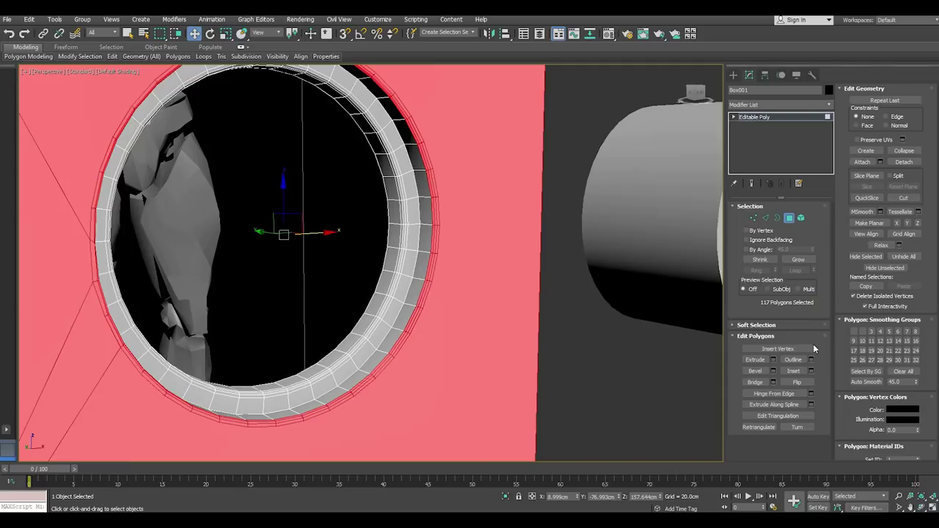
{"action": "left_click", "coordinate": [904, 371]}
{"action": "left_click", "coordinate": [862, 331]}
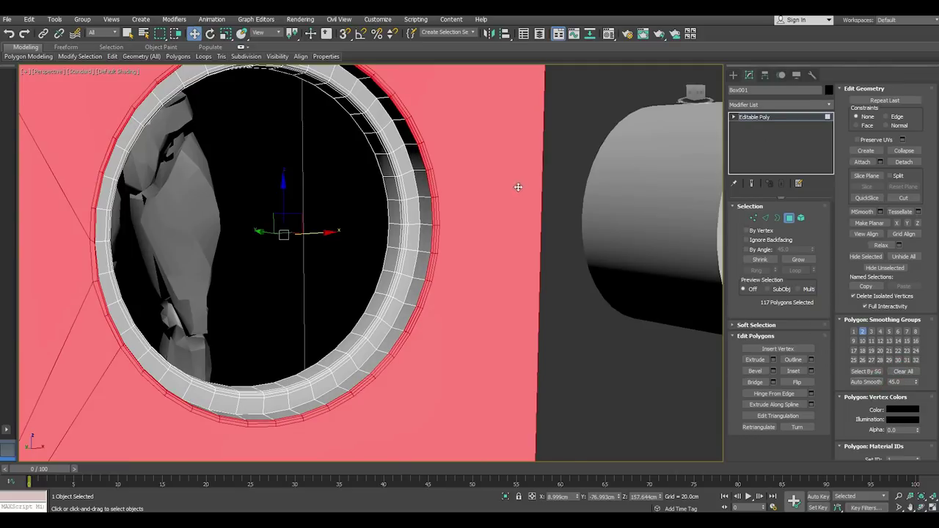
{"action": "scroll", "coordinate": [513, 195], "scroll_direction": "down", "scroll_amount": 3}
{"action": "left_click", "coordinate": [779, 120]}
{"action": "scroll", "coordinate": [445, 170], "scroll_direction": "down", "scroll_amount": 3}
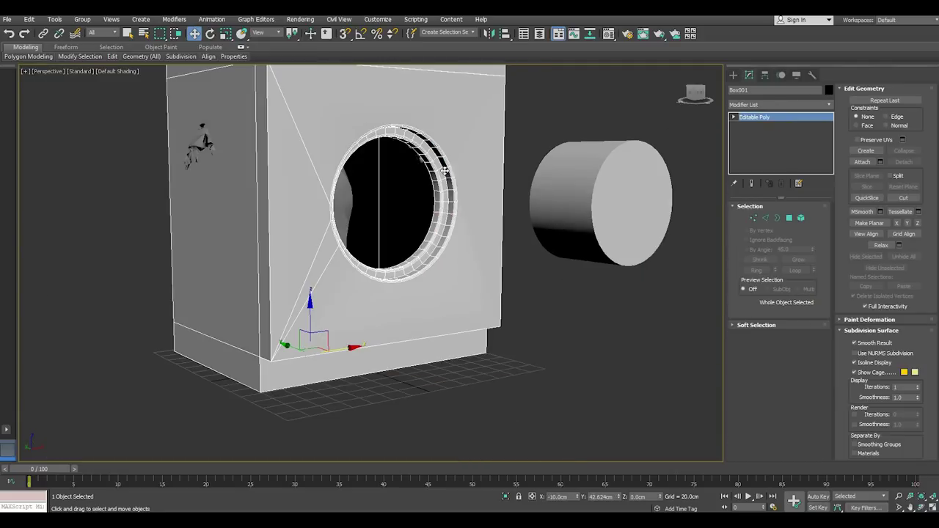
{"action": "left_click", "coordinate": [538, 306]}
{"action": "mouse_move", "coordinate": [528, 308]}
{"action": "middle_mouse_down", "text": "alt"}
{"action": "mouse_move", "coordinate": [417, 326]}
{"action": "mouse_move", "coordinate": [398, 318]}
{"action": "mouse_move", "coordinate": [412, 273]}
{"action": "mouse_move", "coordinate": [351, 292]}
{"action": "middle_mouse_up", "text": "alt"}
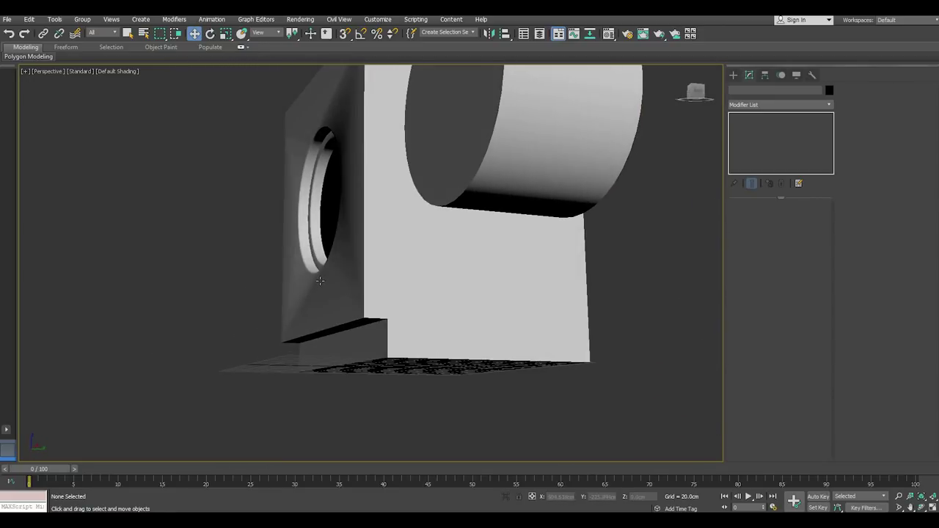
Connect a lower porthole ring vertex to a front-face corner vertex with a new edge
{"action": "scroll", "coordinate": [320, 280], "scroll_direction": "up", "scroll_amount": 5}
{"action": "scroll", "coordinate": [284, 287], "scroll_direction": "up", "scroll_amount": 2}
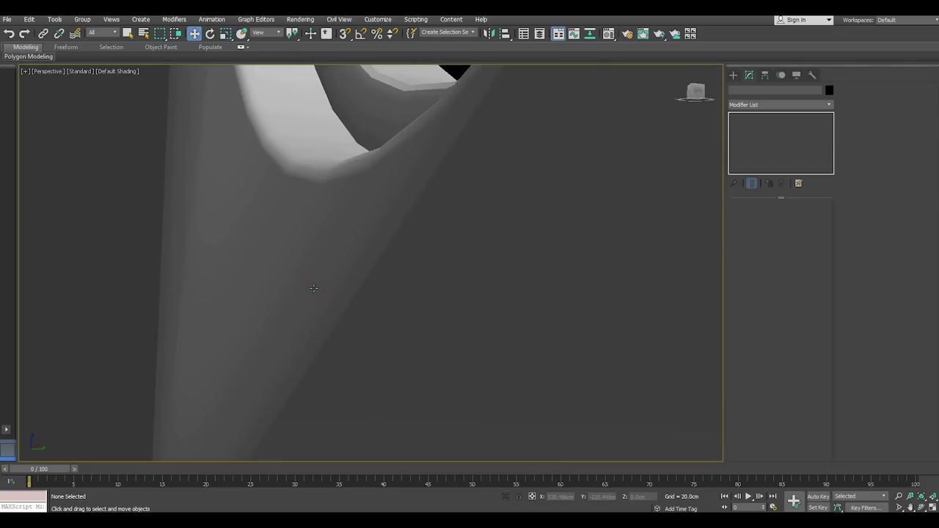
{"action": "left_click", "coordinate": [314, 287]}
{"action": "middle_click_drag", "start_coordinate": [411, 192], "coordinate": [469, 196]}
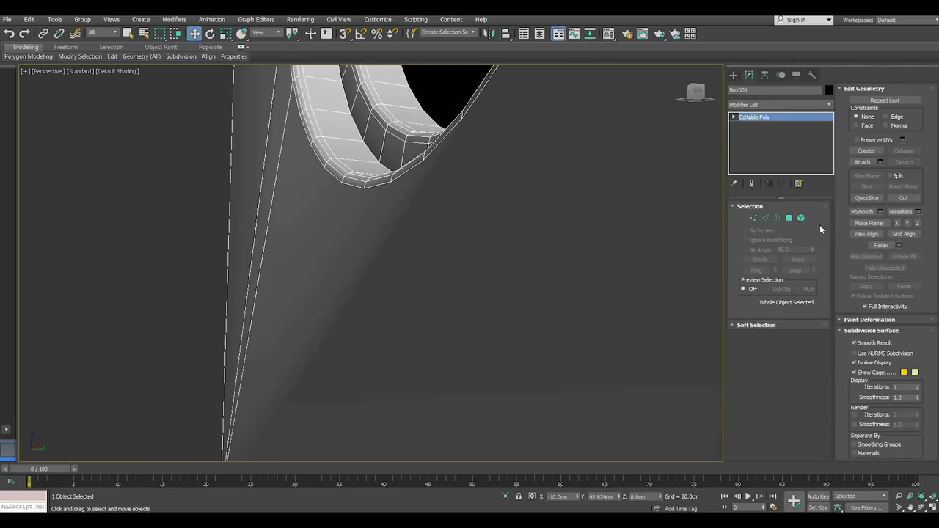
{"action": "left_click", "coordinate": [753, 218]}
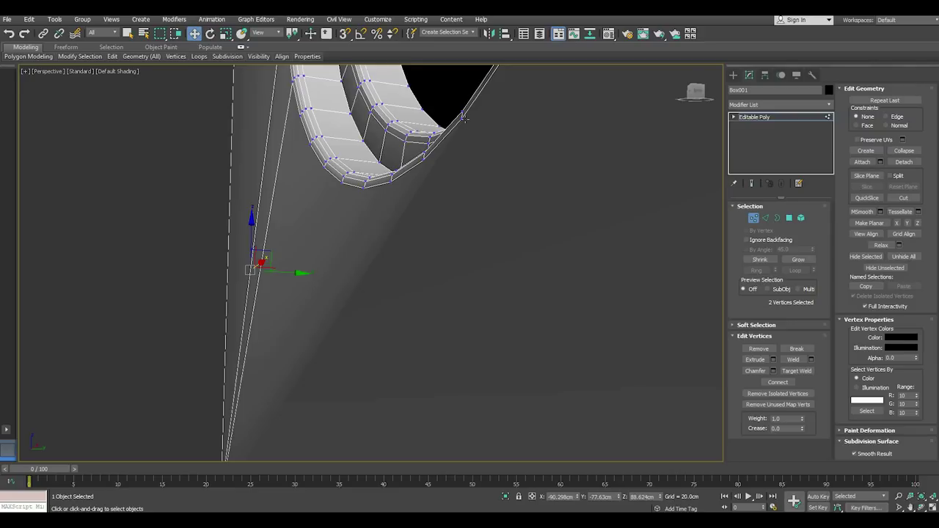
{"action": "left_click", "coordinate": [463, 116]}
{"action": "scroll", "coordinate": [650, 235], "scroll_direction": "down", "scroll_amount": 3}
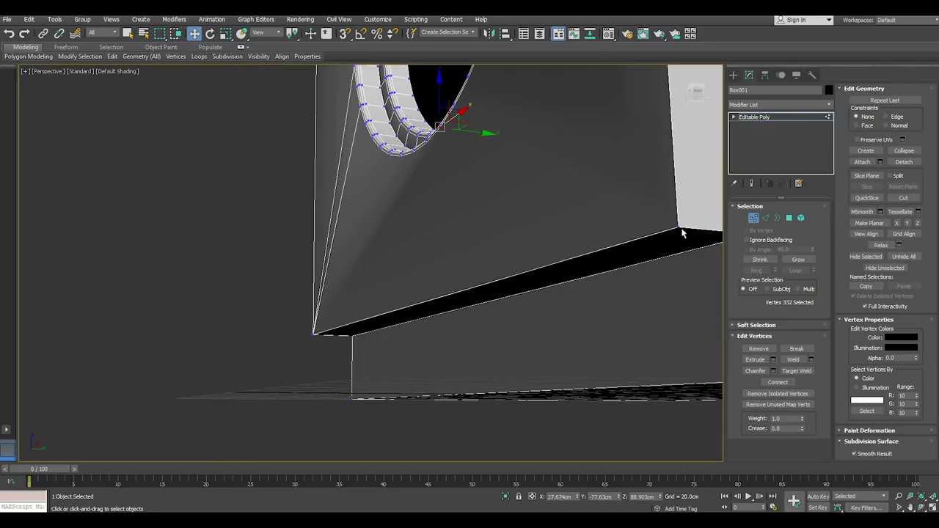
{"action": "left_click", "coordinate": [682, 228], "text": "ctrl"}
{"action": "left_click", "coordinate": [778, 383]}
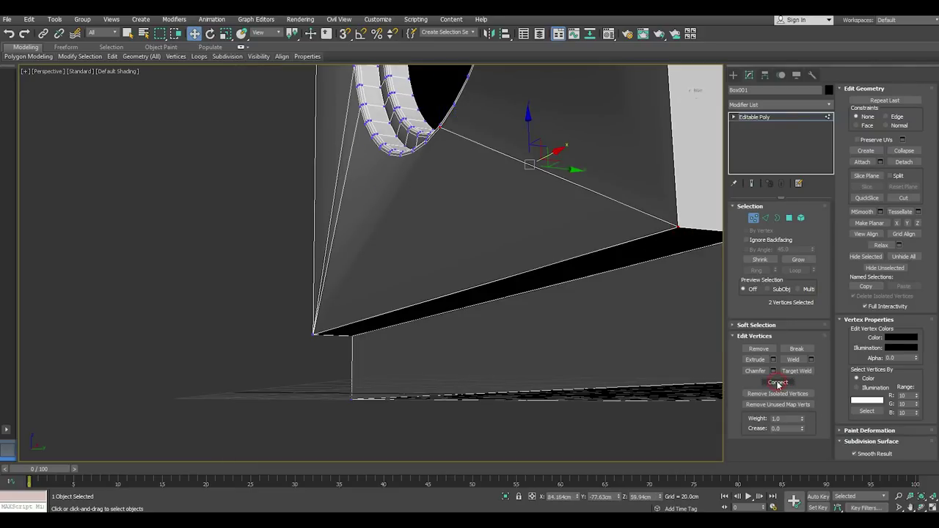
Join the ring's bottom vertex to the lower-left corner with another edge
{"action": "left_click", "coordinate": [514, 234]}
{"action": "left_click", "coordinate": [399, 154]}
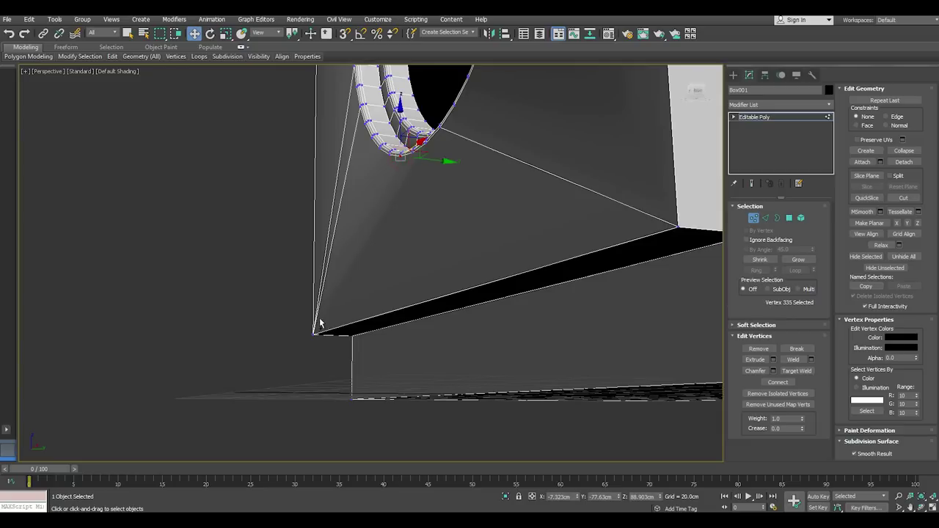
{"action": "left_click", "coordinate": [314, 332], "text": "ctrl"}
{"action": "left_click", "coordinate": [786, 383]}
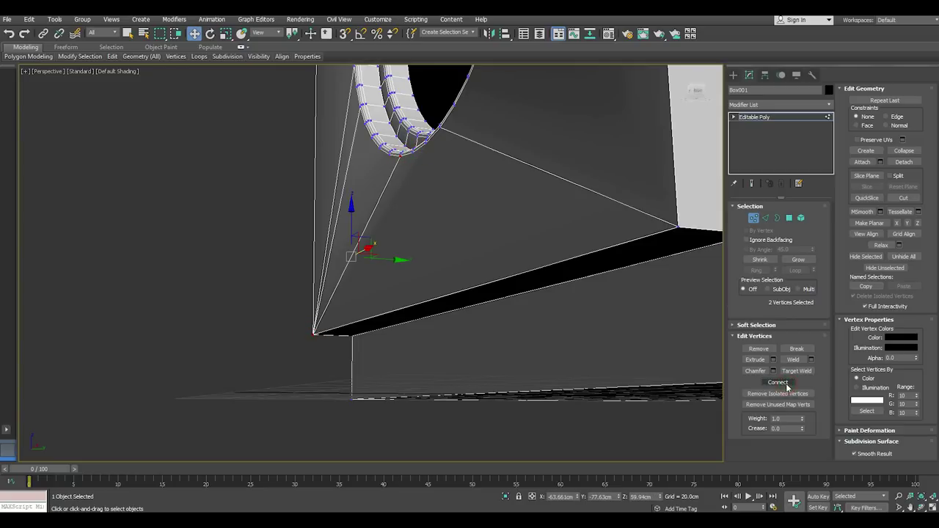
{"action": "left_click", "coordinate": [247, 377]}
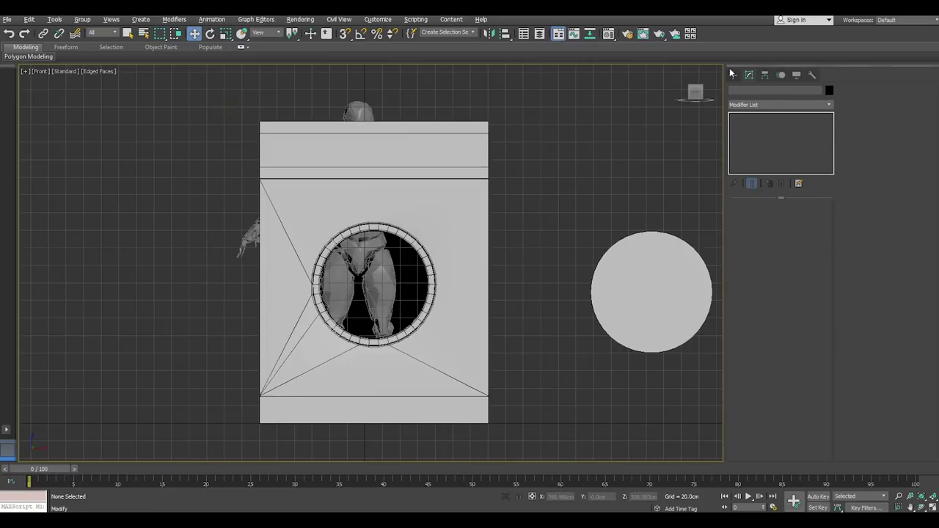
Switch the Create panel's object category to Standard Primitives
{"action": "left_click", "coordinate": [733, 75]}
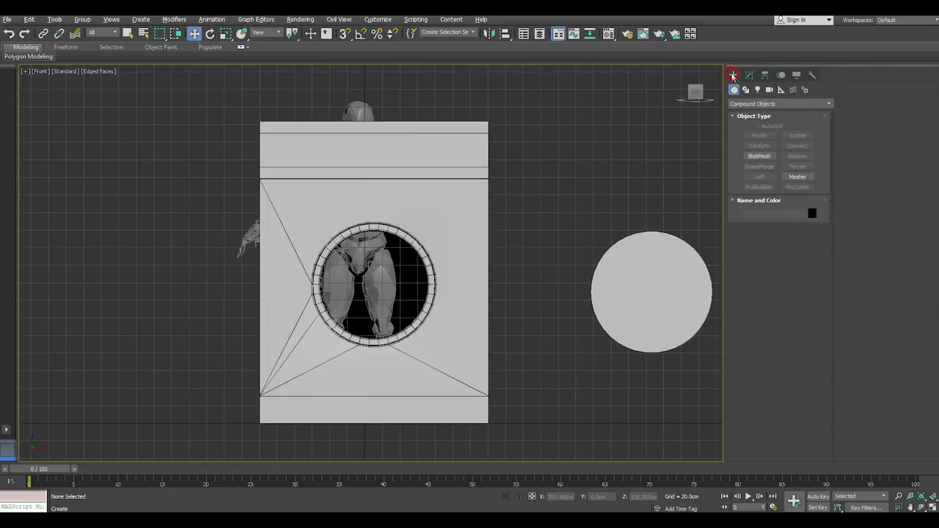
{"action": "left_click", "coordinate": [756, 104]}
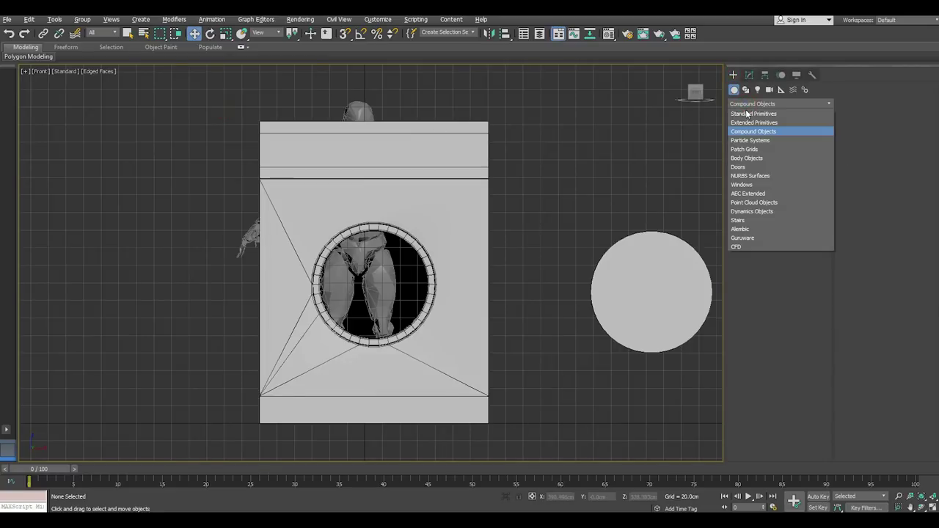
{"action": "left_click", "coordinate": [756, 131]}
{"action": "scroll", "coordinate": [395, 328], "scroll_direction": "up", "scroll_amount": 4}
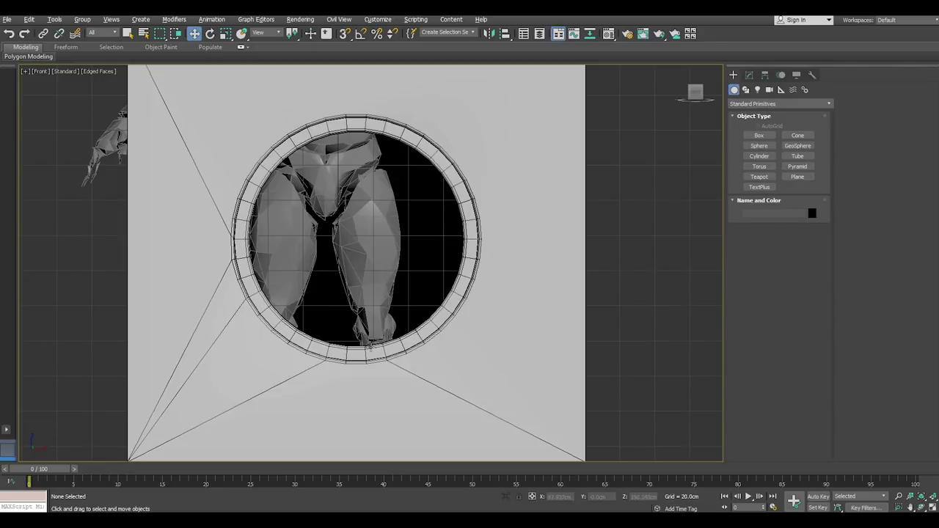
Select only the tunnel's inner border in Perspective view and cap it with a flat face
{"action": "left_click", "coordinate": [339, 365]}
{"action": "key", "text": "p"}
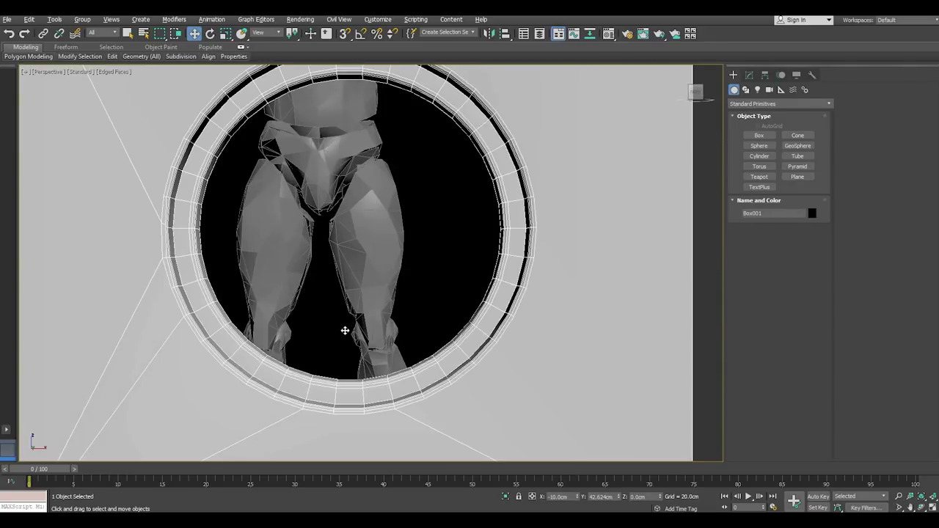
{"action": "middle_click_drag", "start_coordinate": [345, 330], "coordinate": [247, 389], "text": "alt"}
{"action": "left_click", "coordinate": [749, 75]}
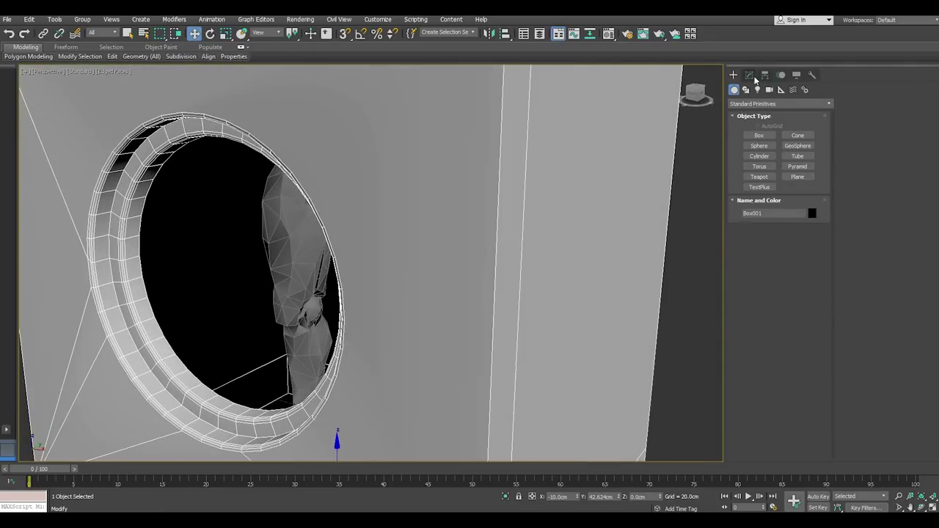
{"action": "left_click", "coordinate": [777, 218]}
{"action": "left_click", "coordinate": [275, 407]}
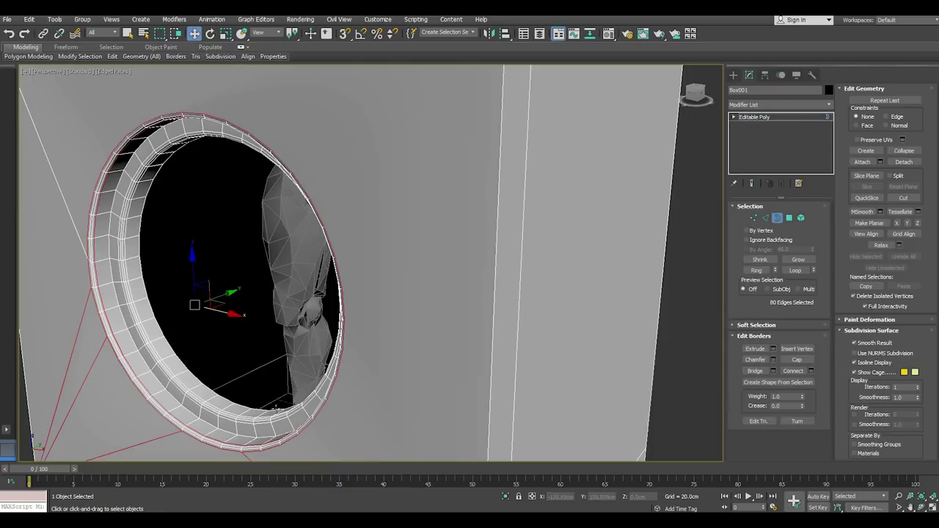
{"action": "left_click", "coordinate": [259, 410]}
{"action": "left_click", "coordinate": [796, 359]}
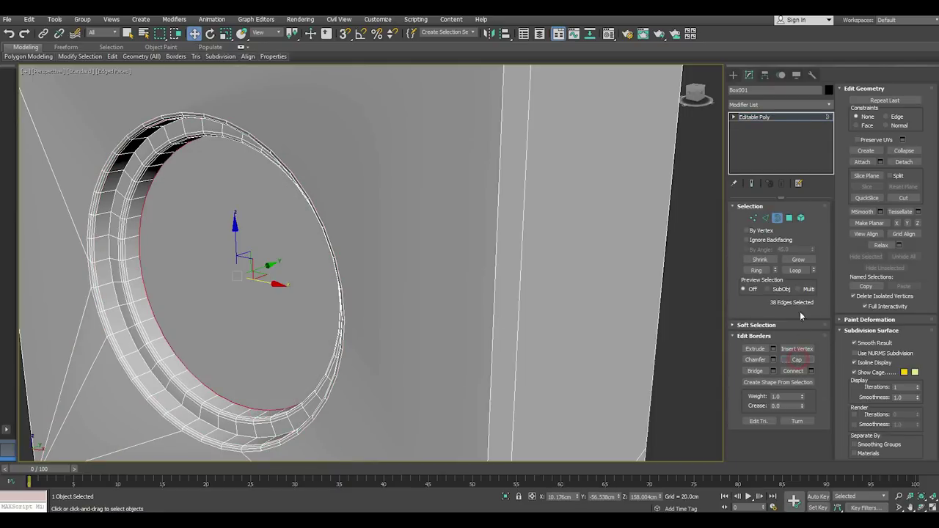
Select the new cap polygon in Polygon mode
{"action": "left_click", "coordinate": [788, 218]}
{"action": "left_click", "coordinate": [411, 308]}
{"action": "scroll", "coordinate": [380, 274], "scroll_direction": "up", "scroll_amount": 3}
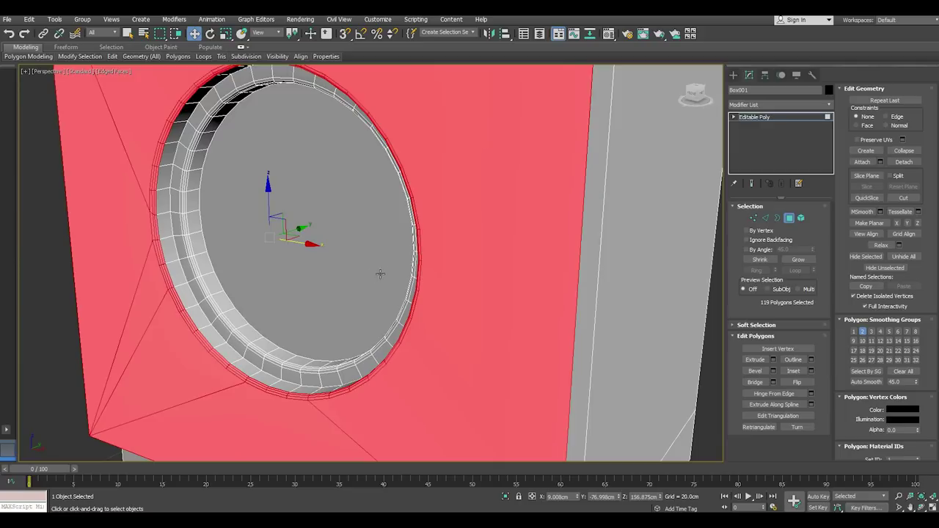
{"action": "left_click", "coordinate": [316, 282]}
{"action": "mouse_move", "coordinate": [348, 272]}
{"action": "middle_mouse_down", "text": "alt"}
{"action": "mouse_move", "coordinate": [390, 260]}
{"action": "mouse_move", "coordinate": [380, 264]}
{"action": "middle_mouse_up", "text": "alt"}
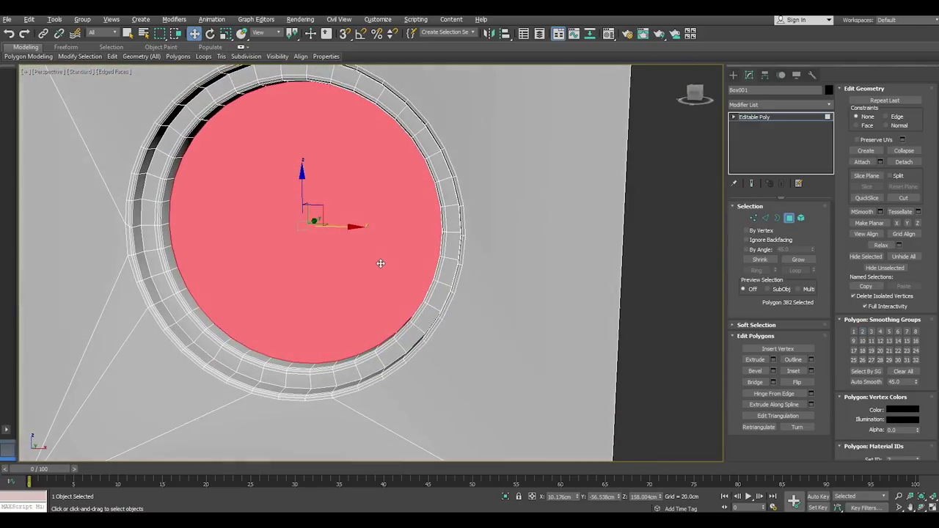
Inset the cap face and extrude it inward about 11 cm
{"action": "left_click", "coordinate": [811, 371]}
{"action": "mouse_move", "coordinate": [326, 320]}
{"action": "middle_mouse_down", "text": "alt"}
{"action": "mouse_move", "coordinate": [314, 330]}
{"action": "mouse_move", "coordinate": [372, 321]}
{"action": "mouse_move", "coordinate": [340, 219]}
{"action": "middle_mouse_up", "text": "alt"}
{"action": "left_click", "coordinate": [405, 297]}
{"action": "left_click_drag", "start_coordinate": [336, 215], "coordinate": [350, 212]}
{"action": "left_click", "coordinate": [812, 373]}
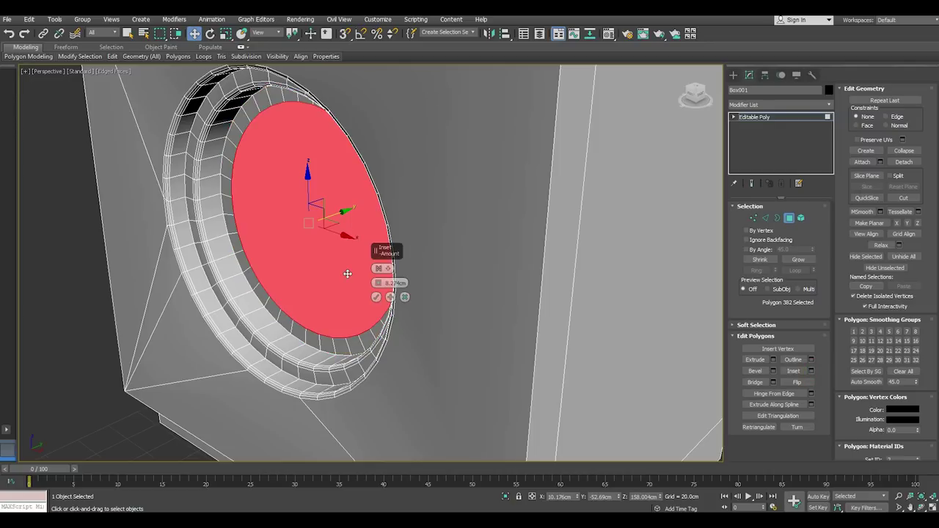
{"action": "left_click", "coordinate": [377, 297]}
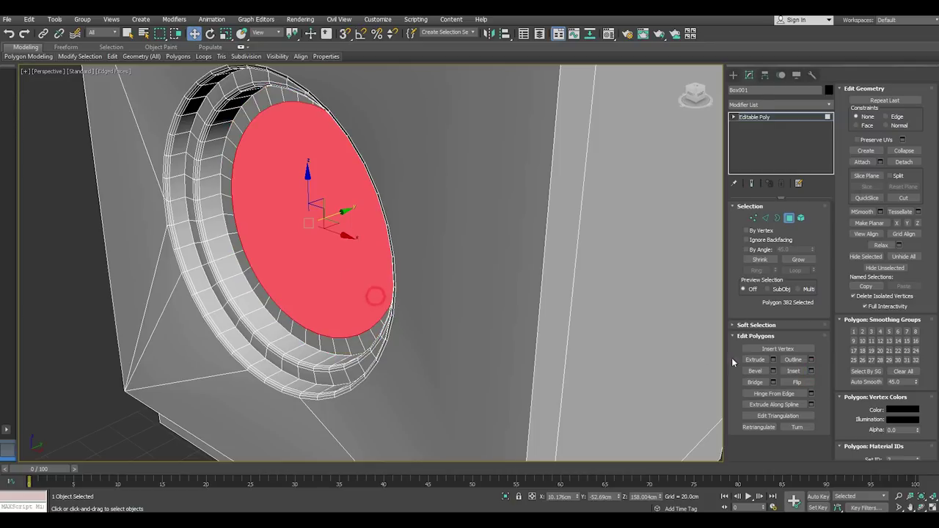
{"action": "left_click", "coordinate": [773, 360]}
{"action": "middle_click_drag", "start_coordinate": [342, 294], "coordinate": [374, 286], "text": "alt"}
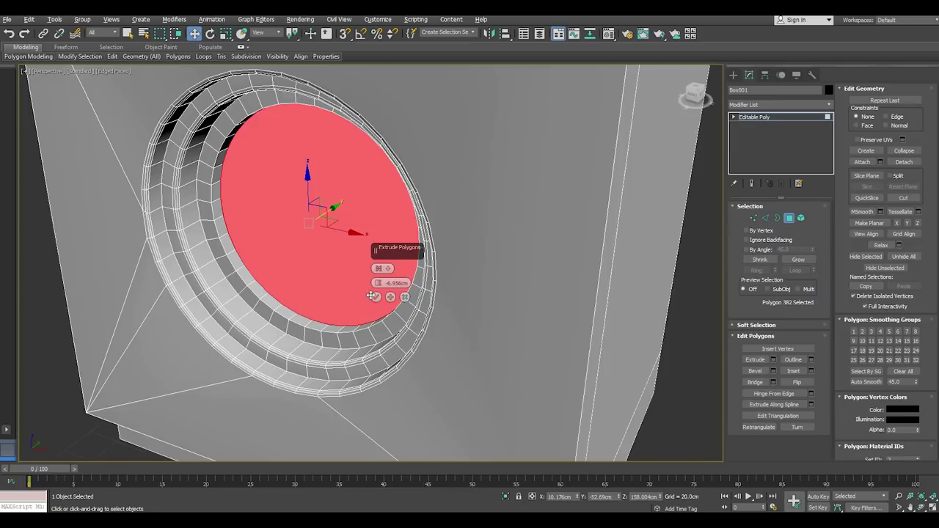
{"action": "left_click_drag", "start_coordinate": [377, 283], "coordinate": [380, 291]}
{"action": "left_click", "coordinate": [376, 297]}
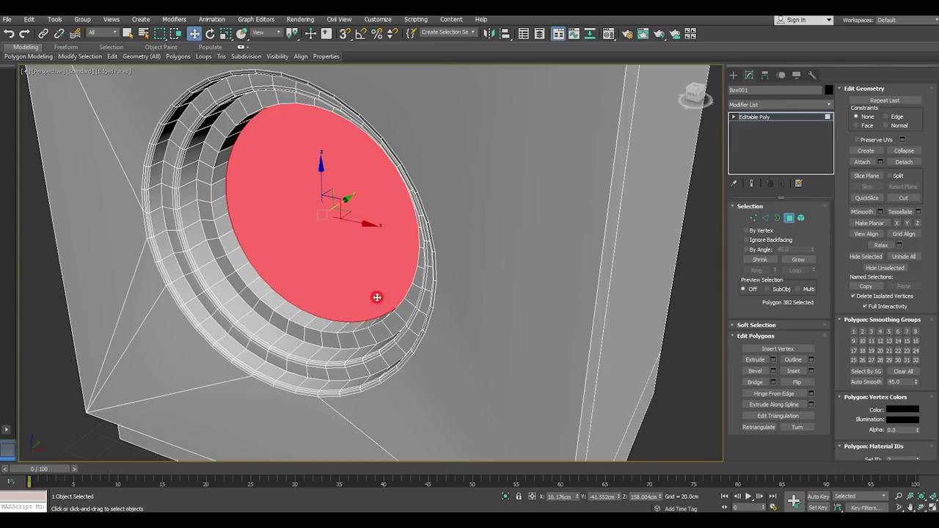
Inset the recessed face by a smaller amount and extrude it inward again, shallower
{"action": "left_click", "coordinate": [811, 370]}
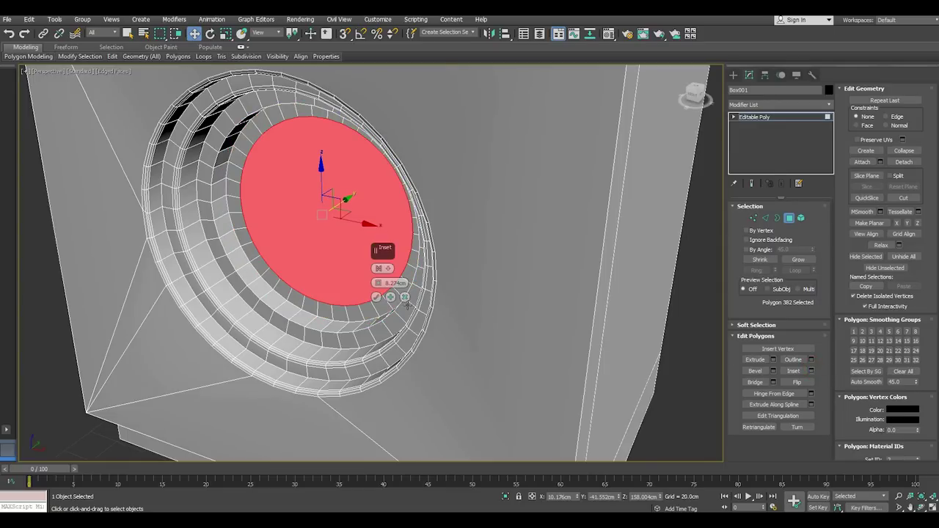
{"action": "middle_click_drag", "start_coordinate": [408, 306], "coordinate": [389, 295], "text": "alt"}
{"action": "left_click_drag", "start_coordinate": [377, 283], "coordinate": [397, 294]}
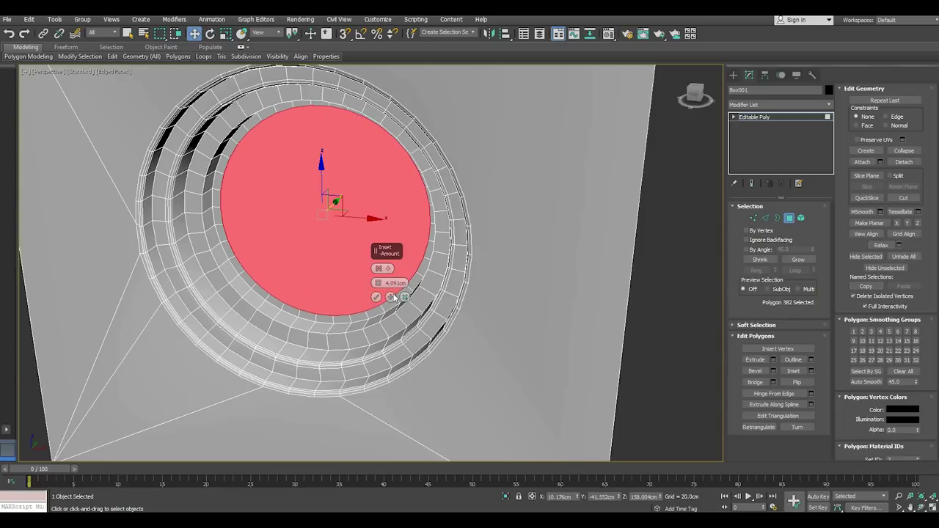
{"action": "left_click", "coordinate": [376, 297]}
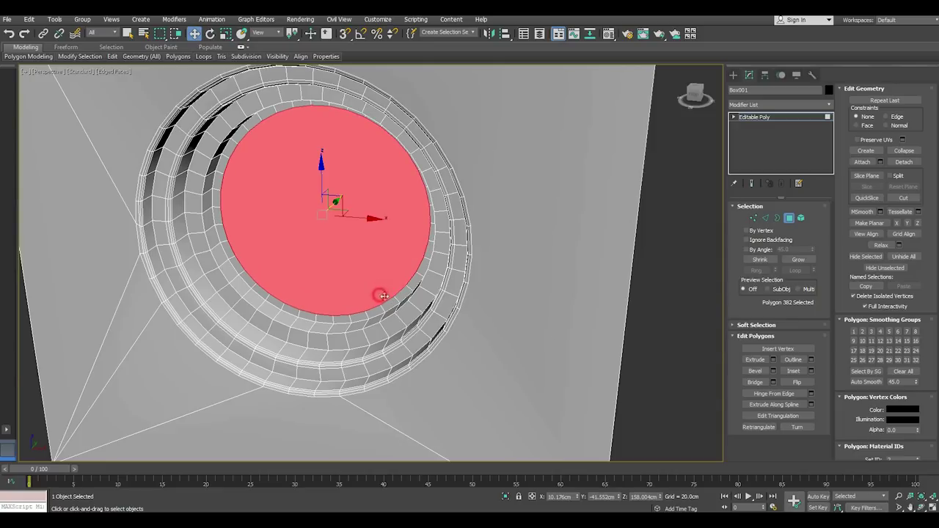
{"action": "left_click", "coordinate": [772, 361]}
{"action": "middle_click_drag", "start_coordinate": [397, 337], "coordinate": [381, 279], "text": "alt"}
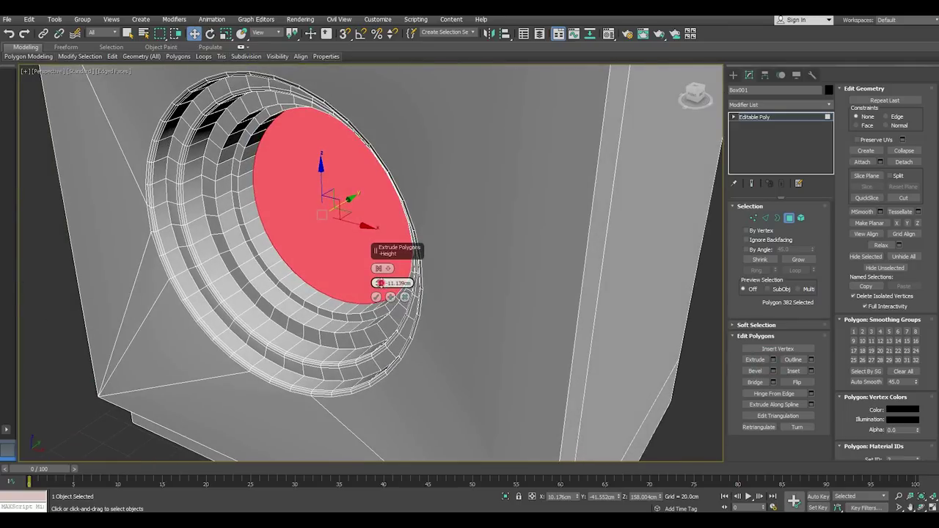
{"action": "left_click_drag", "start_coordinate": [378, 283], "coordinate": [379, 267]}
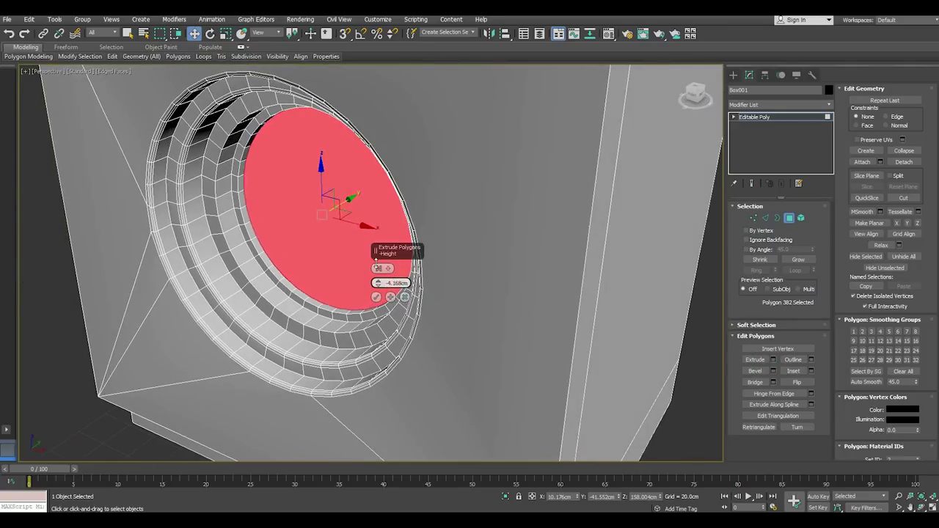
{"action": "left_click", "coordinate": [376, 297]}
Inset the face about 4.09 cm and push it inward 4.4 cm
{"action": "left_click", "coordinate": [810, 371]}
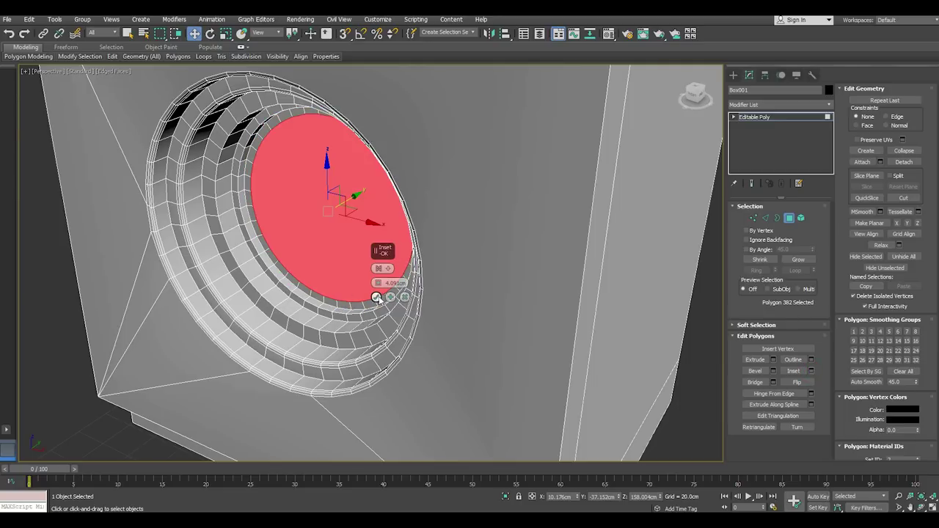
{"action": "left_click", "coordinate": [375, 296]}
{"action": "left_click", "coordinate": [774, 360]}
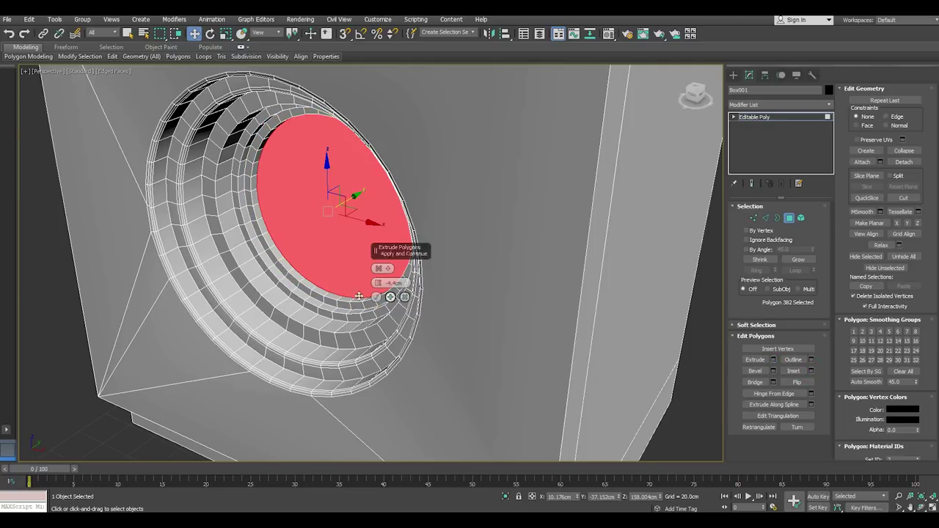
{"action": "left_click", "coordinate": [377, 297]}
{"action": "mouse_move", "coordinate": [377, 304]}
{"action": "middle_mouse_down", "text": "alt"}
{"action": "mouse_move", "coordinate": [386, 302]}
{"action": "mouse_move", "coordinate": [376, 184]}
{"action": "middle_mouse_up", "text": "alt"}
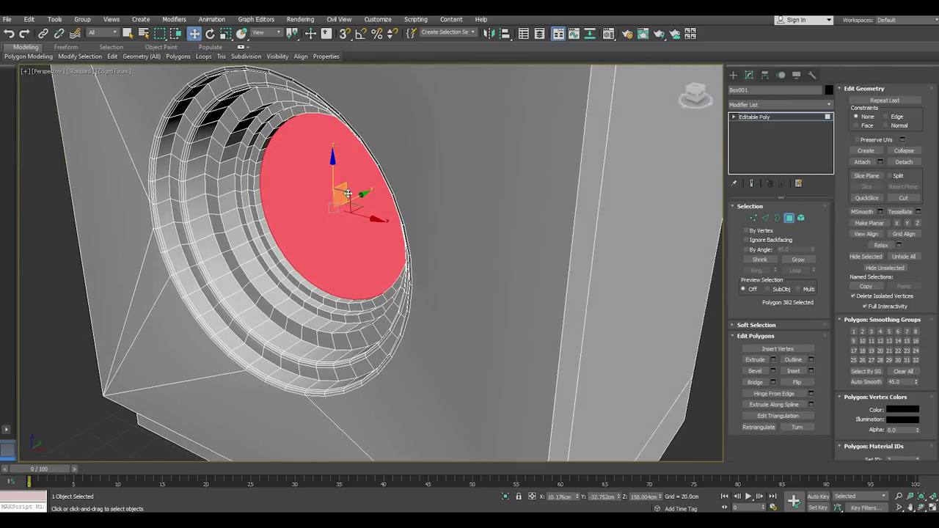
{"action": "left_click_drag", "start_coordinate": [361, 199], "coordinate": [414, 184]}
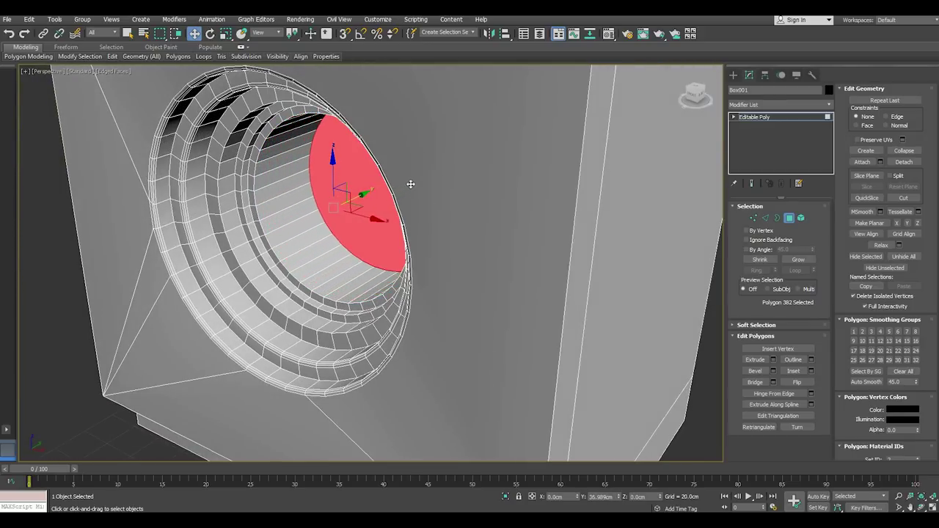
Slide the tunnel's back face deeper into the drum
{"action": "middle_click_drag", "start_coordinate": [432, 244], "coordinate": [436, 171], "text": "alt"}
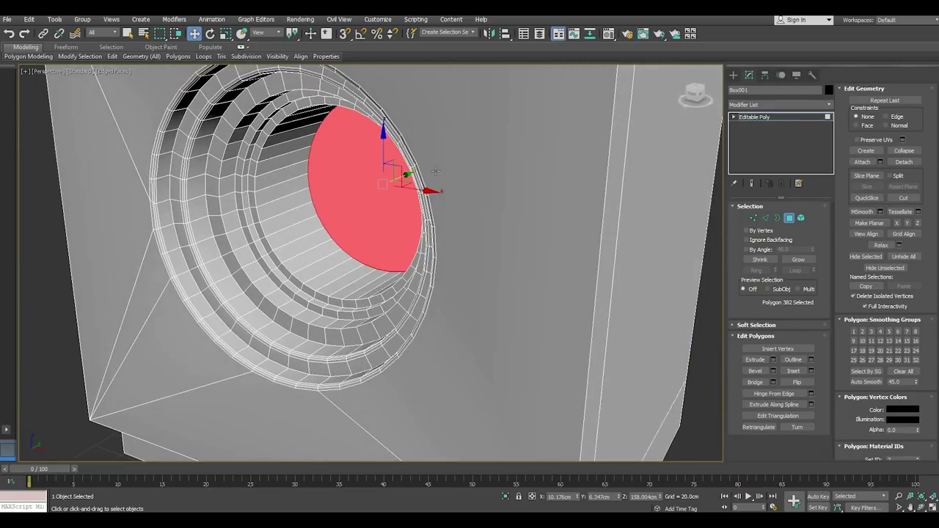
{"action": "left_click_drag", "start_coordinate": [407, 174], "coordinate": [424, 211]}
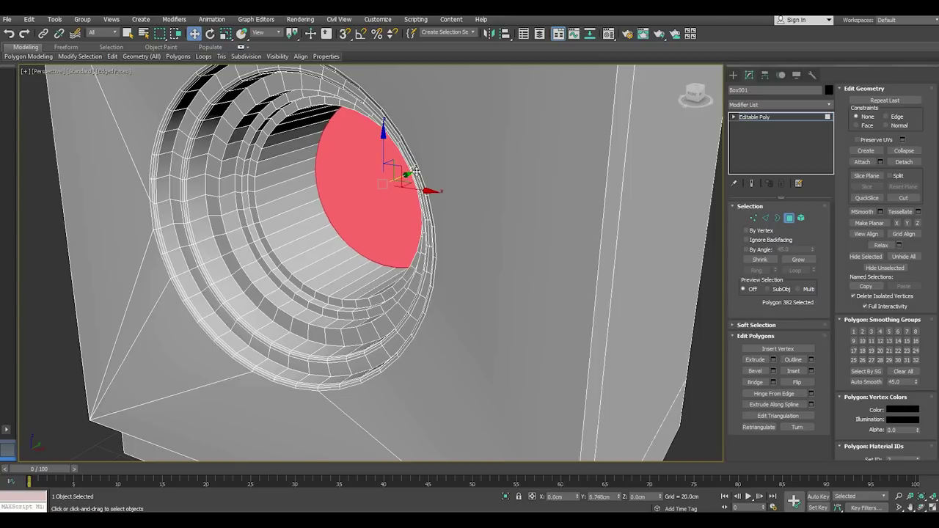
{"action": "mouse_move", "coordinate": [424, 211]}
{"action": "middle_mouse_down", "text": "alt"}
{"action": "mouse_move", "coordinate": [462, 208]}
{"action": "mouse_move", "coordinate": [413, 163]}
{"action": "middle_mouse_up", "text": "alt"}
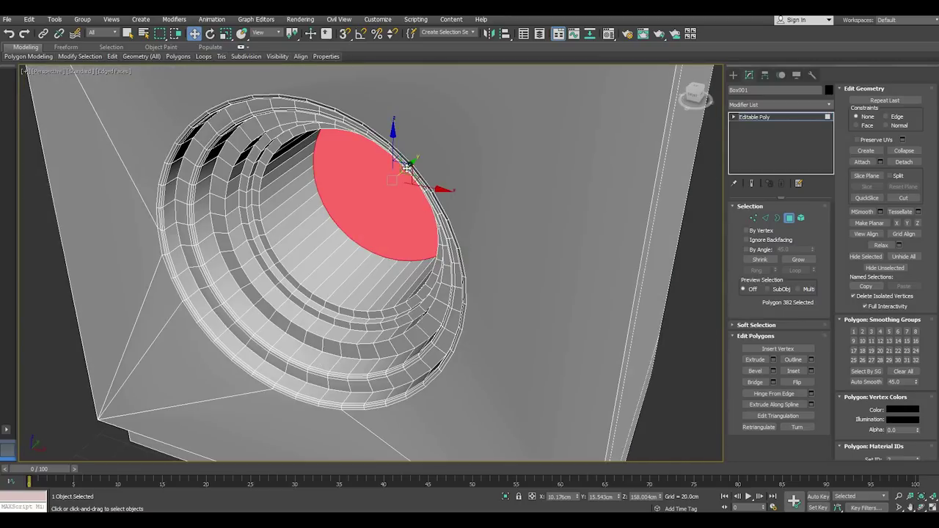
{"action": "left_click_drag", "start_coordinate": [411, 166], "coordinate": [399, 164]}
{"action": "middle_click_drag", "start_coordinate": [399, 163], "coordinate": [514, 220], "text": "alt"}
Inset the back face by about 37.5 cm into a small centre disc
{"action": "left_click", "coordinate": [810, 370]}
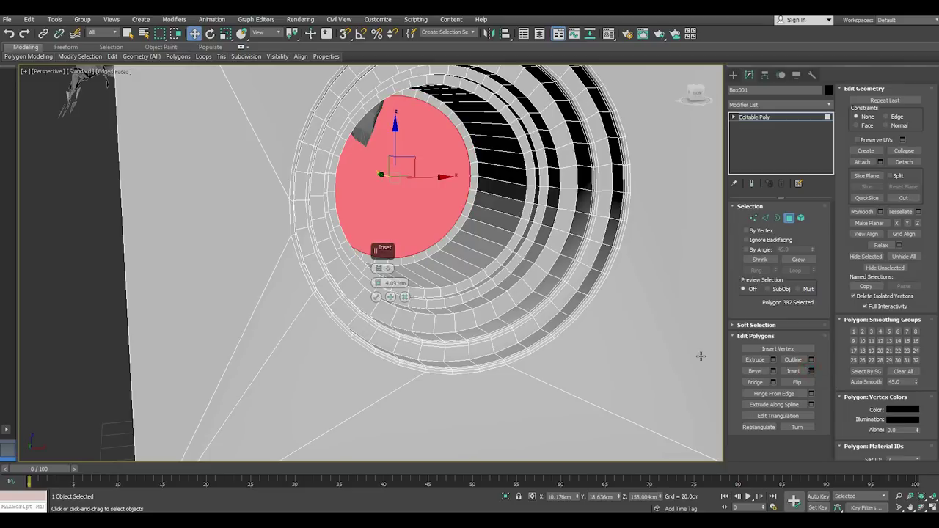
{"action": "mouse_move", "coordinate": [656, 358]}
{"action": "middle_mouse_down"}
{"action": "mouse_move", "coordinate": [567, 346]}
{"action": "mouse_move", "coordinate": [381, 261]}
{"action": "middle_mouse_up"}
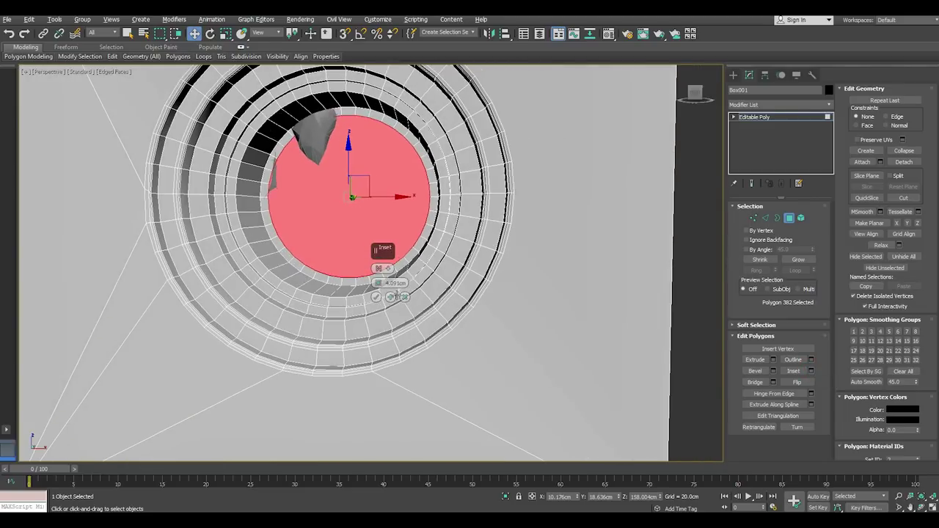
{"action": "left_click_drag", "start_coordinate": [377, 282], "coordinate": [358, 213]}
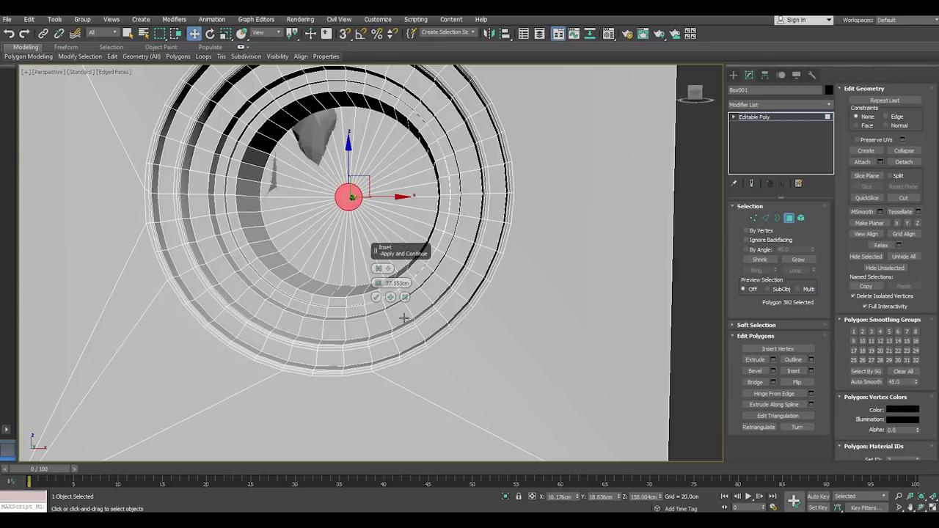
{"action": "left_click", "coordinate": [375, 296]}
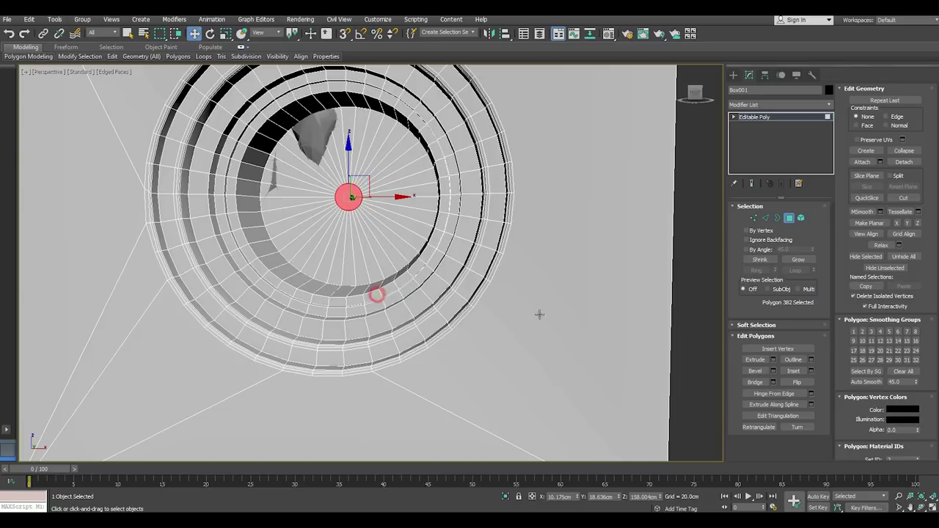
Extrude the centre disc inward into a recessed hub and return to Editable Poly level
{"action": "left_click", "coordinate": [773, 359]}
{"action": "middle_click_drag", "start_coordinate": [503, 319], "coordinate": [418, 299], "text": "alt"}
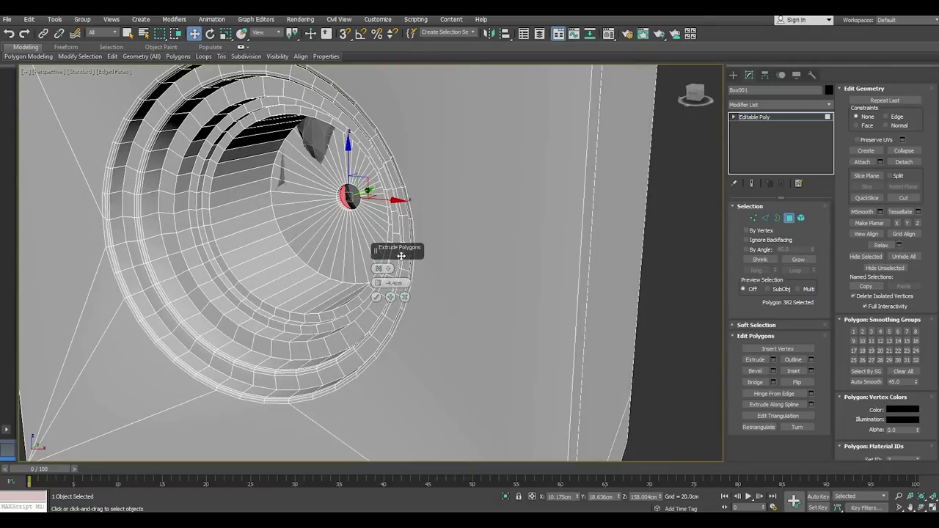
{"action": "scroll", "coordinate": [349, 197], "scroll_direction": "up", "scroll_amount": 4}
{"action": "left_click_drag", "start_coordinate": [379, 283], "coordinate": [381, 297]}
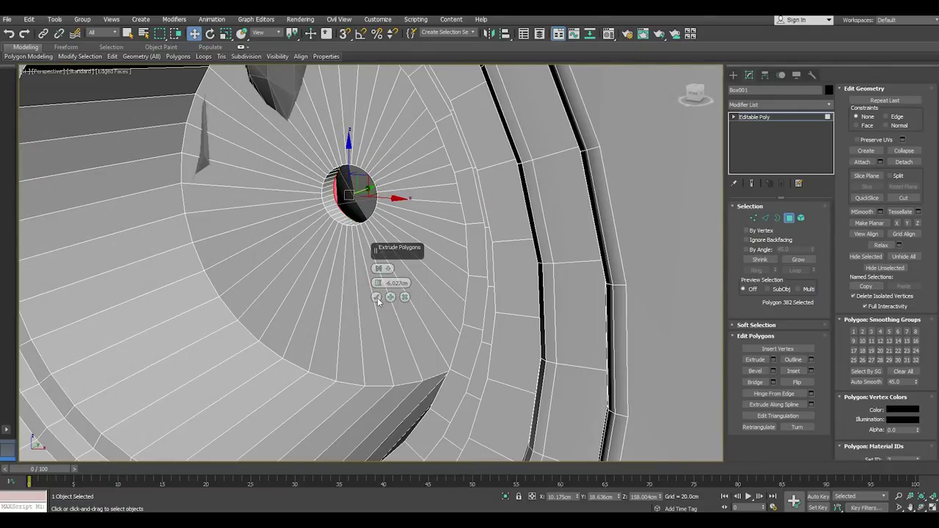
{"action": "left_click", "coordinate": [377, 298]}
{"action": "left_click", "coordinate": [767, 119]}
{"action": "scroll", "coordinate": [366, 235], "scroll_direction": "down", "scroll_amount": 10}
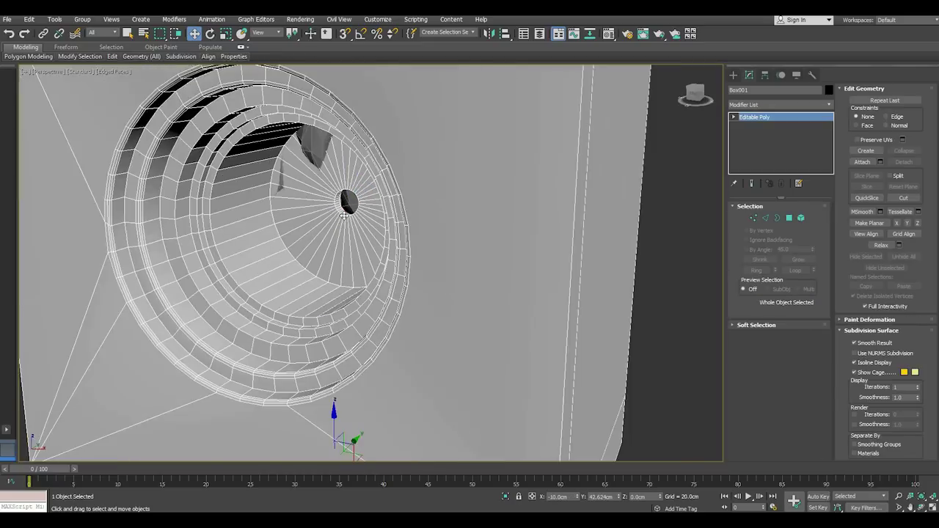
{"action": "mouse_move", "coordinate": [367, 235]}
{"action": "middle_mouse_down", "text": "alt"}
{"action": "mouse_move", "coordinate": [395, 230]}
{"action": "mouse_move", "coordinate": [566, 310]}
{"action": "mouse_move", "coordinate": [440, 319]}
{"action": "middle_mouse_up", "text": "alt"}
{"action": "left_click", "coordinate": [565, 310]}
{"action": "scroll", "coordinate": [440, 319], "scroll_direction": "down", "scroll_amount": 3}
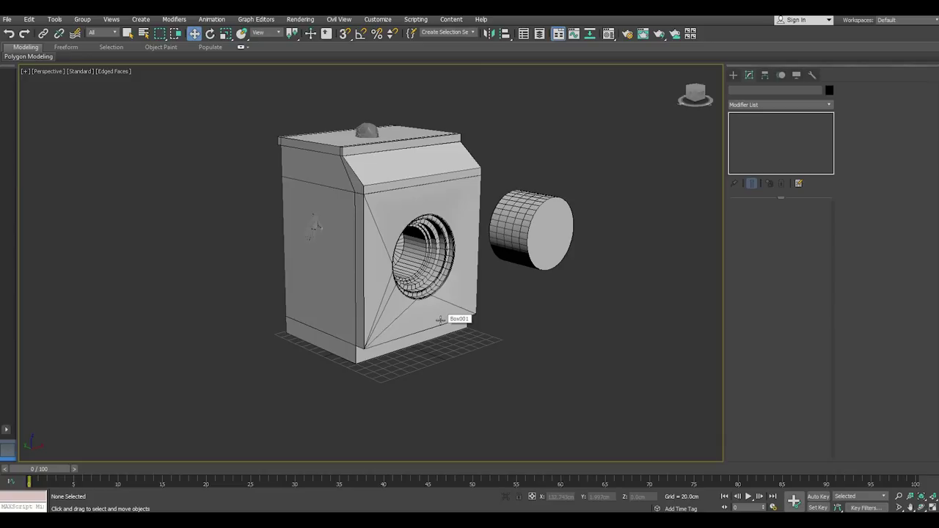
Chamfer the tunnel's rim edge loops at 2.0cm
{"action": "left_click", "coordinate": [440, 320]}
{"action": "scroll", "coordinate": [373, 281], "scroll_direction": "up", "scroll_amount": 10}
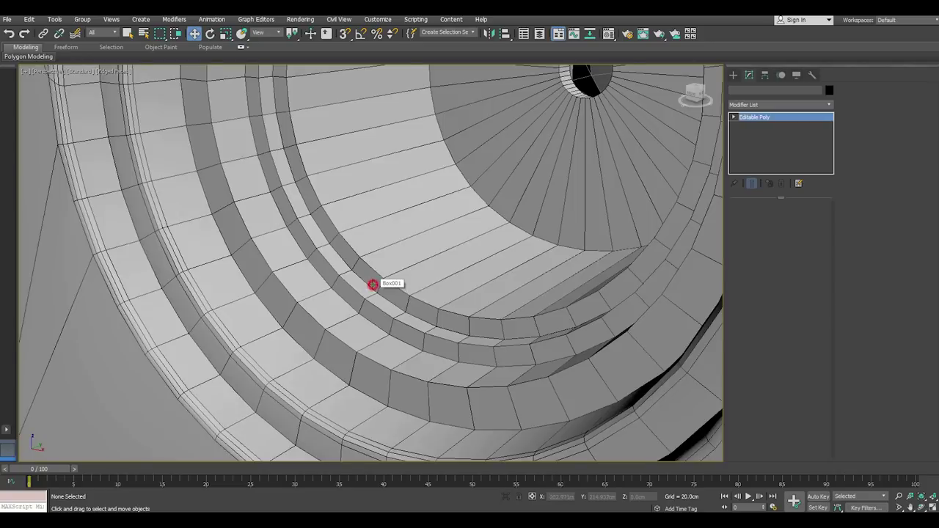
{"action": "left_click", "coordinate": [776, 218]}
{"action": "double_click", "coordinate": [449, 356]}
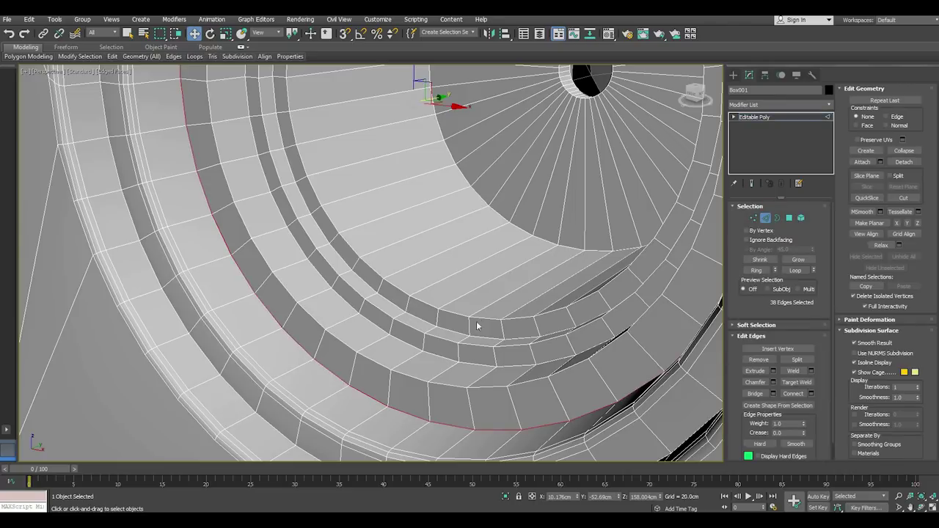
{"action": "left_click", "coordinate": [477, 320]}
{"action": "double_click", "coordinate": [477, 320]}
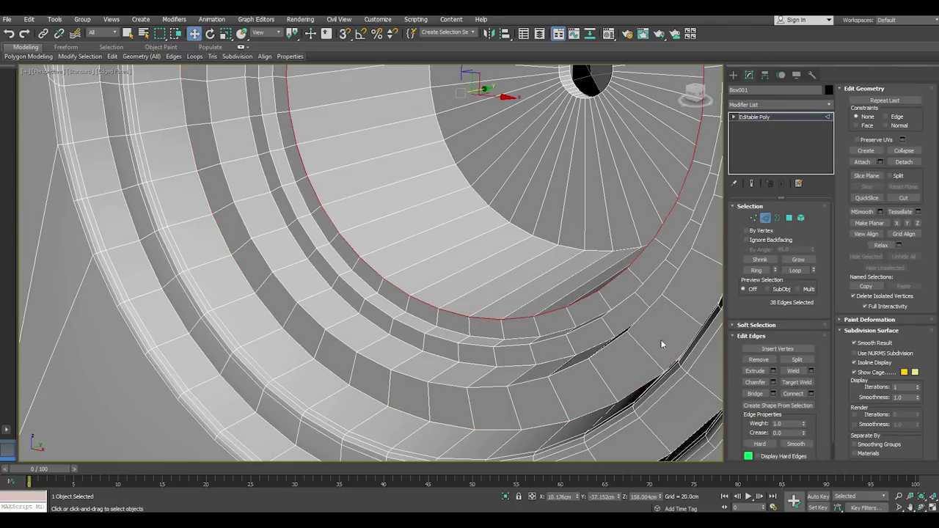
{"action": "double_click", "coordinate": [469, 343], "text": "ctrl"}
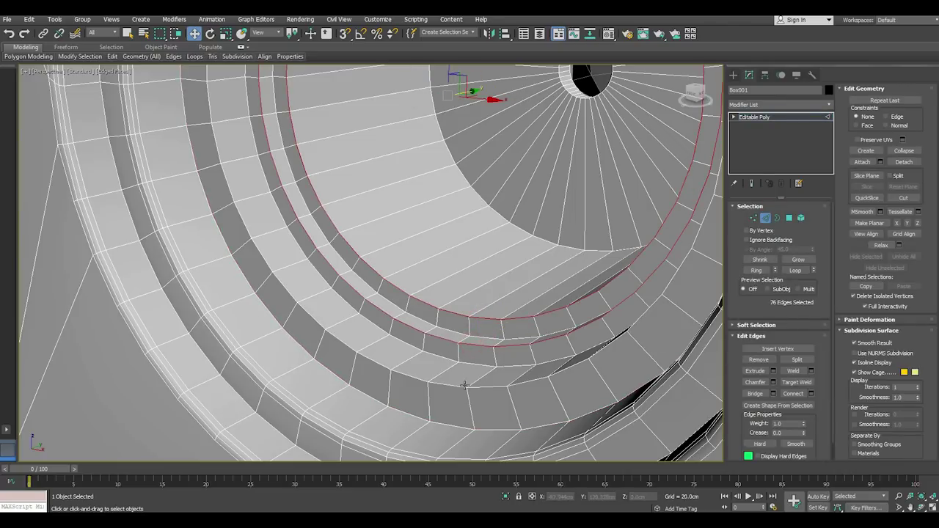
{"action": "left_click", "coordinate": [774, 382]}
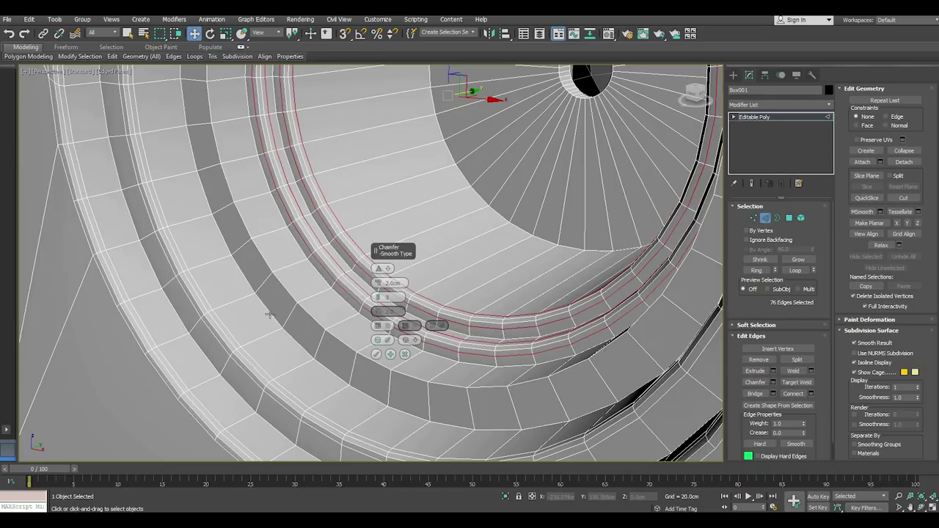
{"action": "left_click", "coordinate": [376, 353]}
Chamfer a deeper edge loop in the tunnel at 2.0cm as well
{"action": "double_click", "coordinate": [373, 360]}
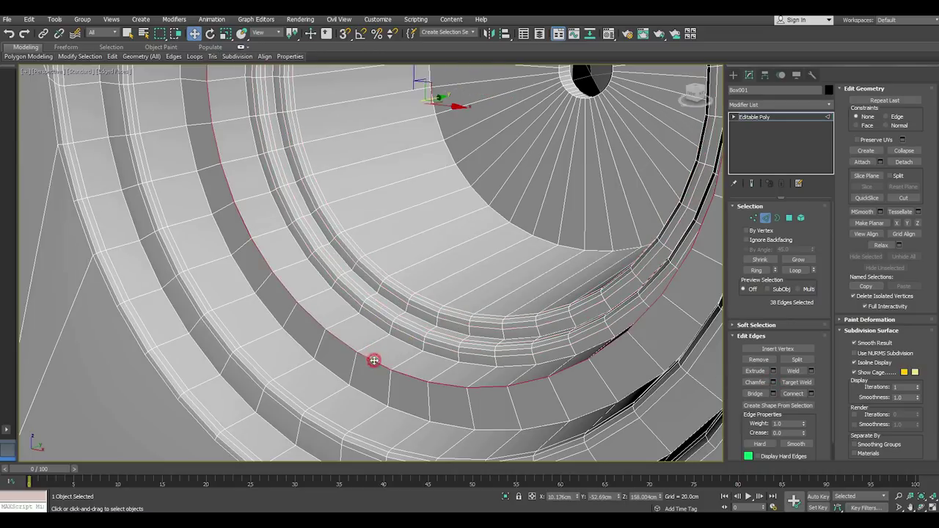
{"action": "left_click", "coordinate": [774, 384]}
{"action": "scroll", "coordinate": [349, 290], "scroll_direction": "down", "scroll_amount": 5}
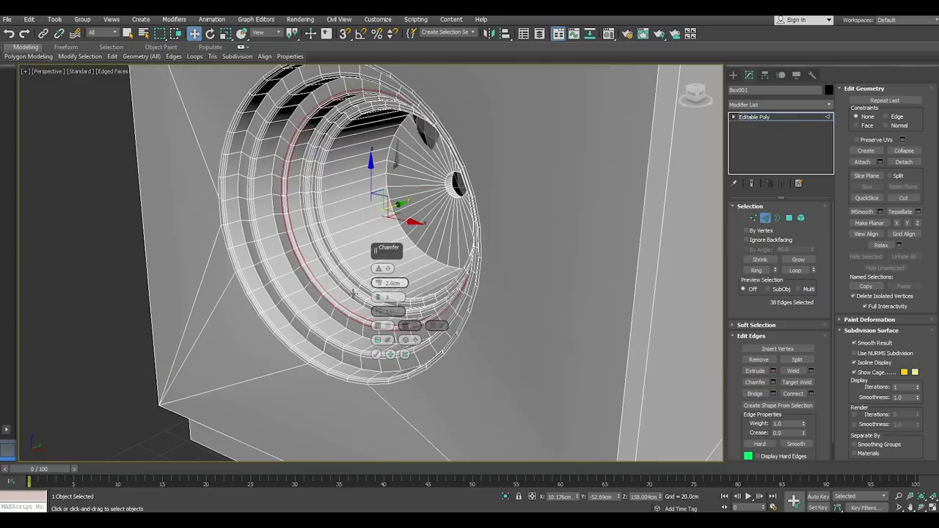
{"action": "left_click", "coordinate": [376, 354]}
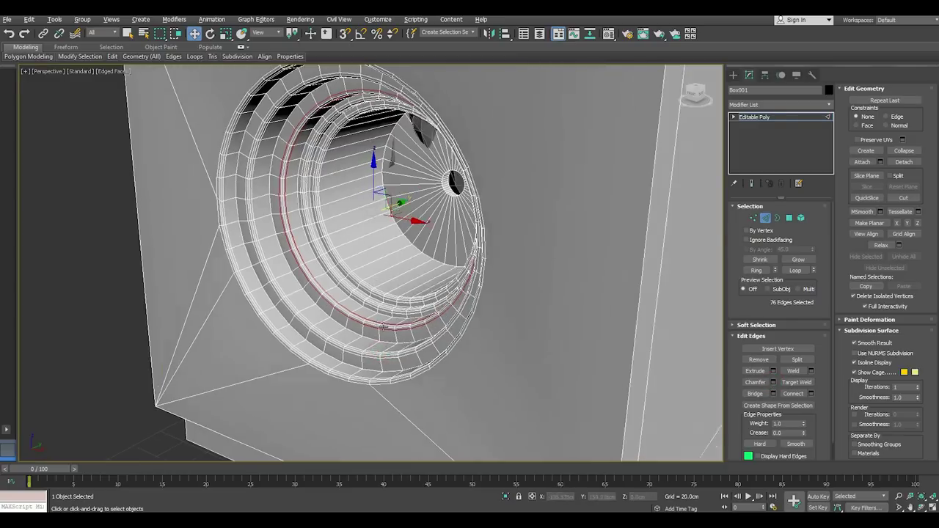
{"action": "middle_click_drag", "start_coordinate": [377, 352], "coordinate": [439, 300], "text": "alt"}
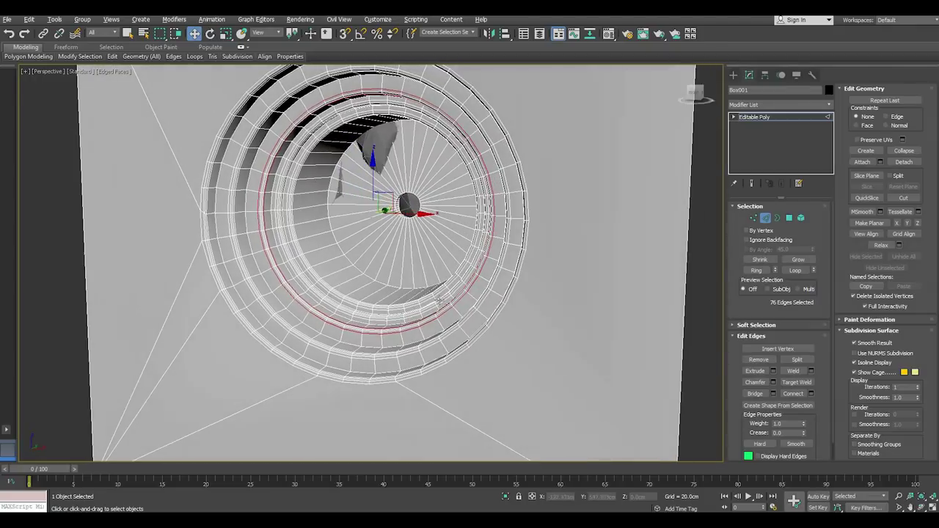
Insert a new 38-edge Swift Loop around the inner tube wall
{"action": "left_click", "coordinate": [789, 218]}
{"action": "middle_click_drag", "start_coordinate": [513, 296], "coordinate": [469, 302], "text": "alt"}
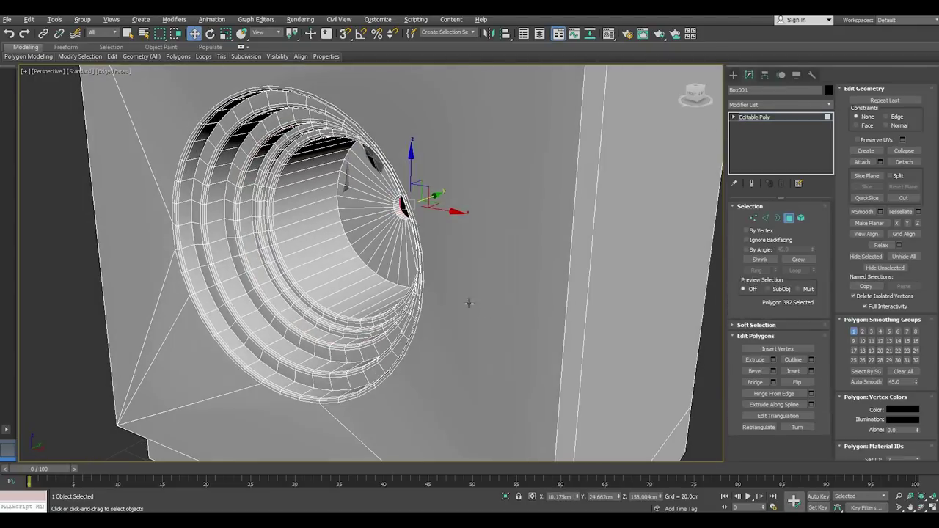
{"action": "left_click", "coordinate": [375, 293]}
{"action": "left_click", "coordinate": [765, 218]}
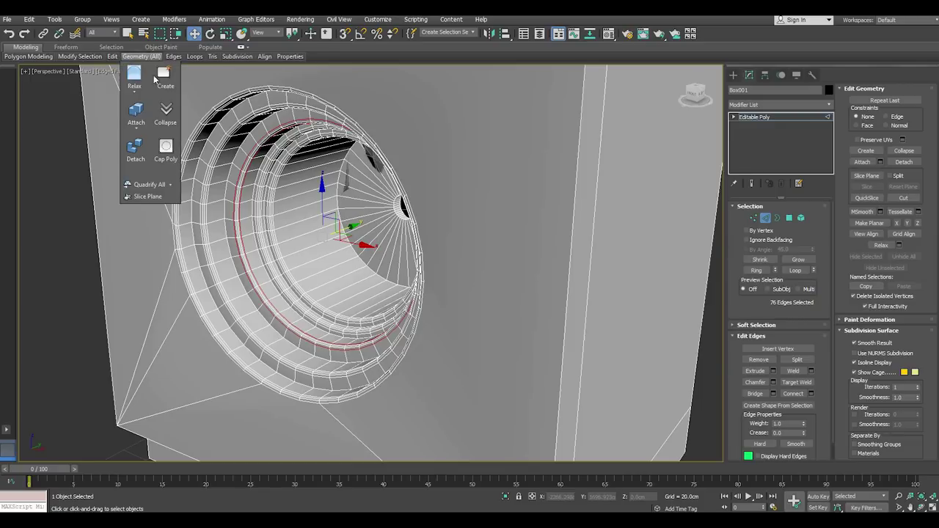
{"action": "mouse_move", "coordinate": [113, 56]}
{"action": "left_click", "coordinate": [193, 89]}
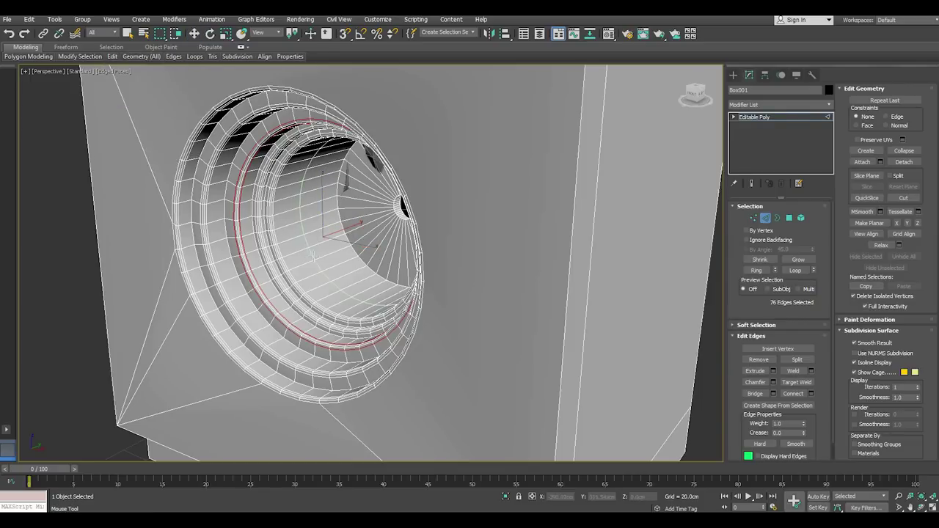
{"action": "middle_click_drag", "start_coordinate": [316, 235], "coordinate": [317, 289], "text": "alt"}
{"action": "scroll", "coordinate": [317, 288], "scroll_direction": "up", "scroll_amount": 2}
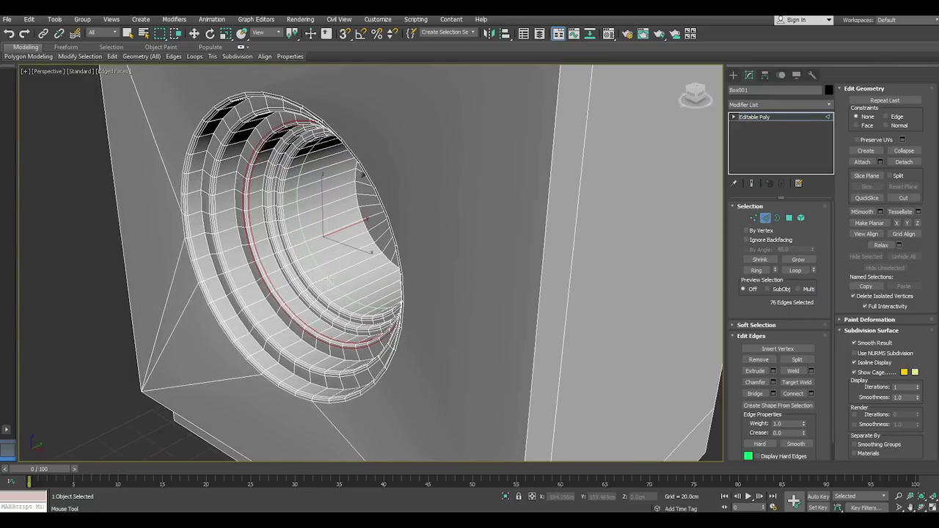
{"action": "scroll", "coordinate": [319, 279], "scroll_direction": "up", "scroll_amount": 2}
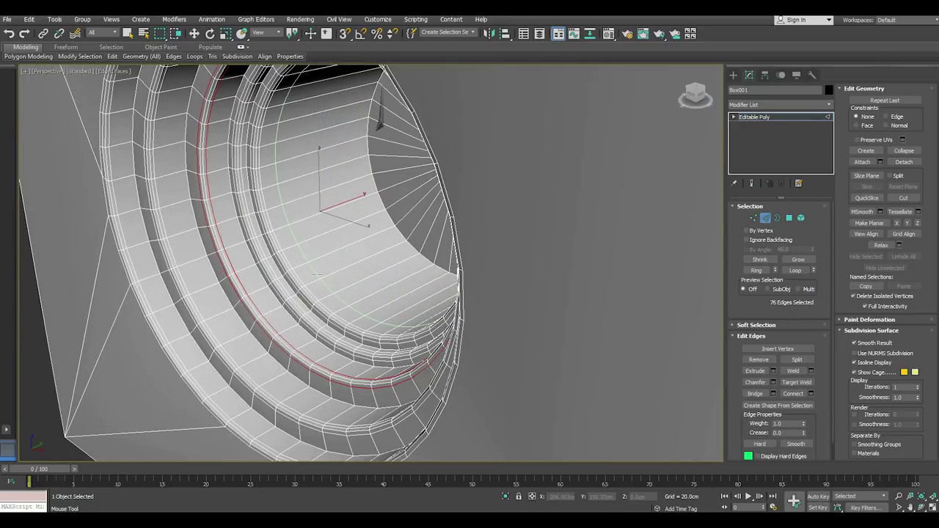
{"action": "left_click", "coordinate": [316, 274]}
{"action": "key", "text": "w"}
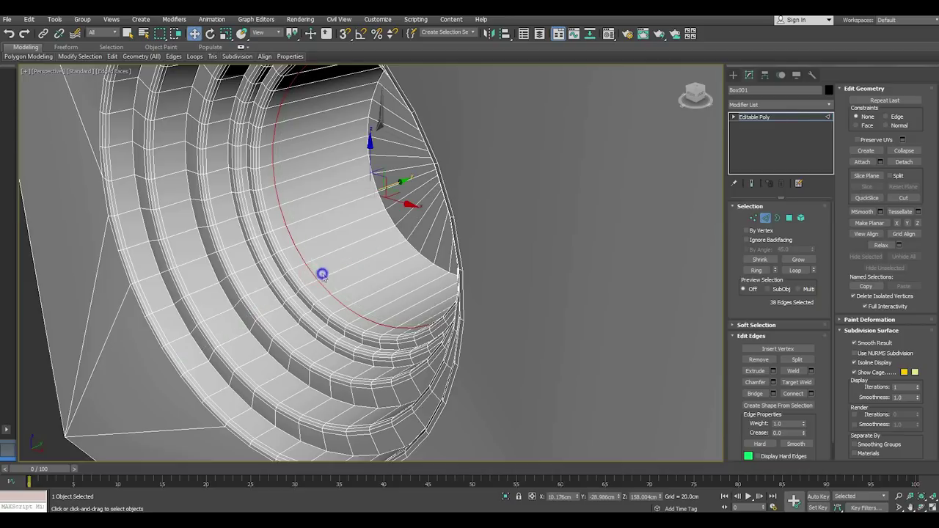
{"action": "middle_click_drag", "start_coordinate": [323, 272], "coordinate": [386, 273], "text": "alt"}
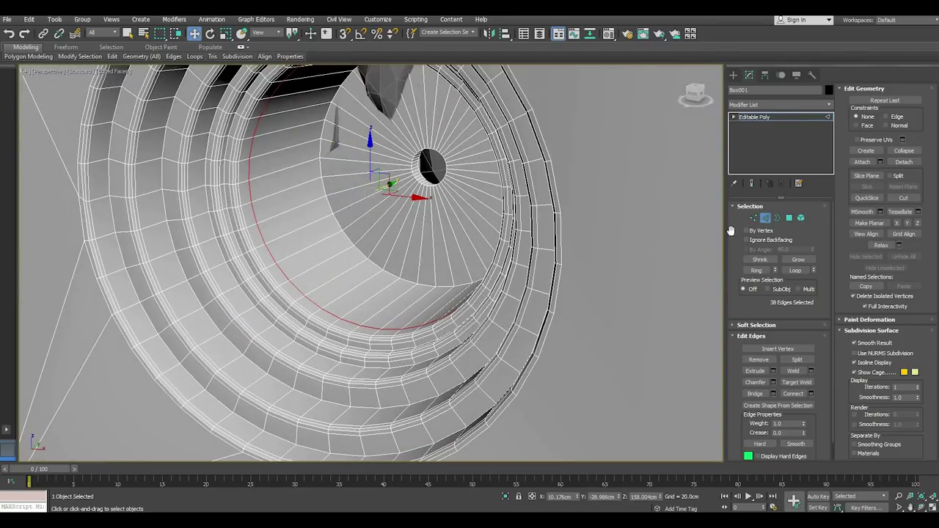
{"action": "left_click", "coordinate": [789, 219]}
{"action": "left_click", "coordinate": [380, 283]}
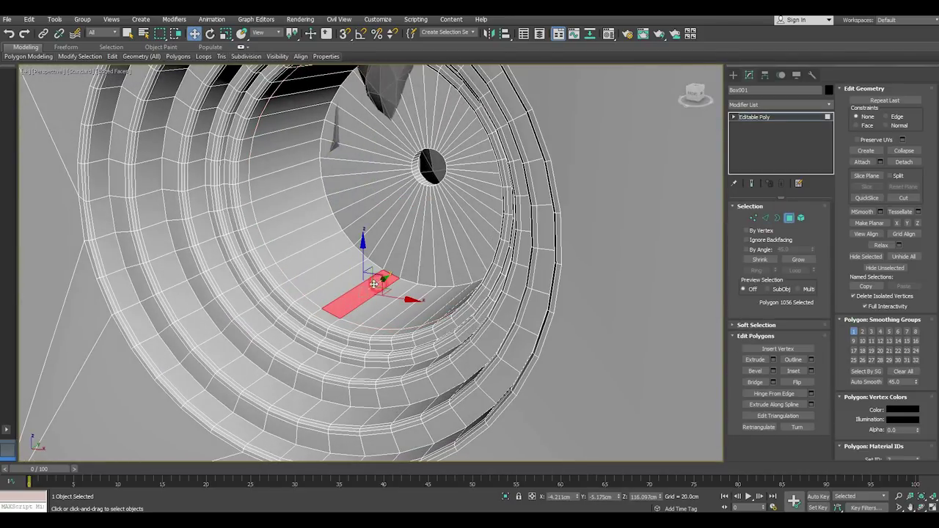
Loop-select the ring of inner tube faces and scale it down slightly
{"action": "left_click", "coordinate": [333, 283], "text": "shift"}
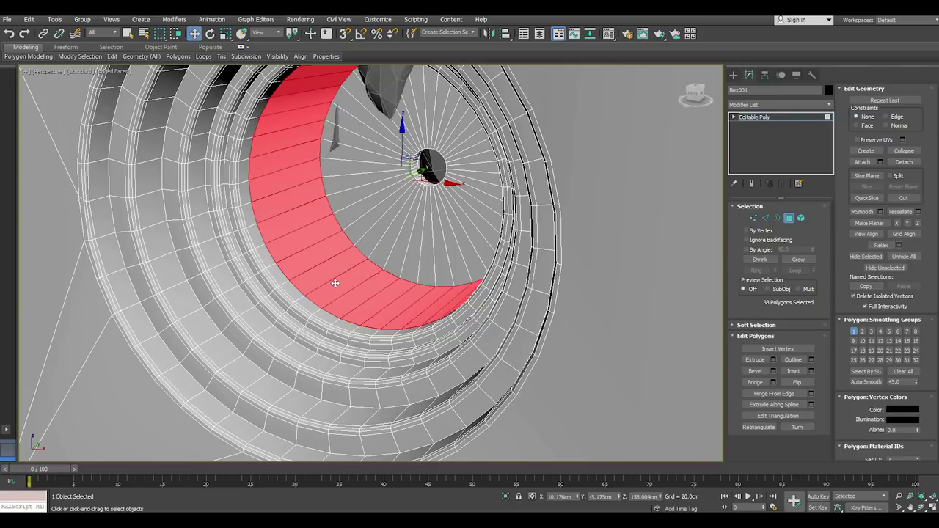
{"action": "left_click", "coordinate": [227, 34]}
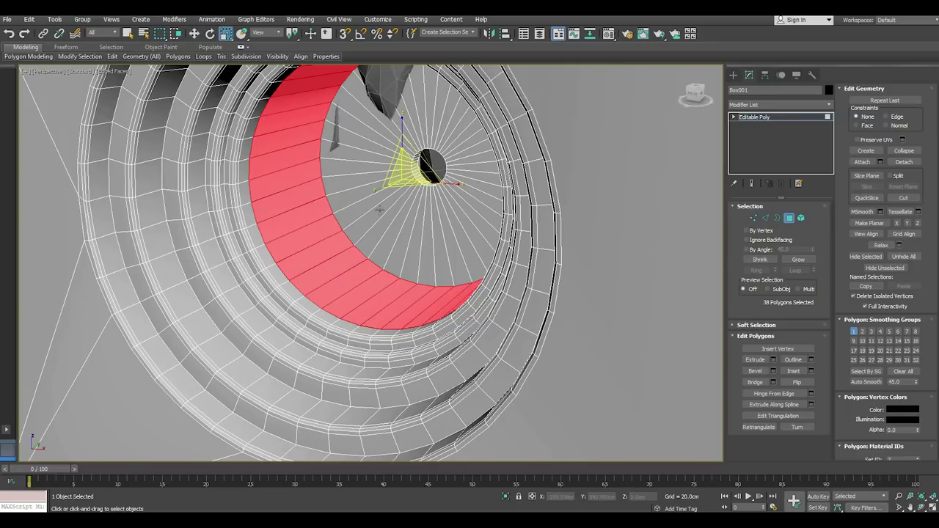
{"action": "left_click_drag", "start_coordinate": [401, 178], "coordinate": [405, 179]}
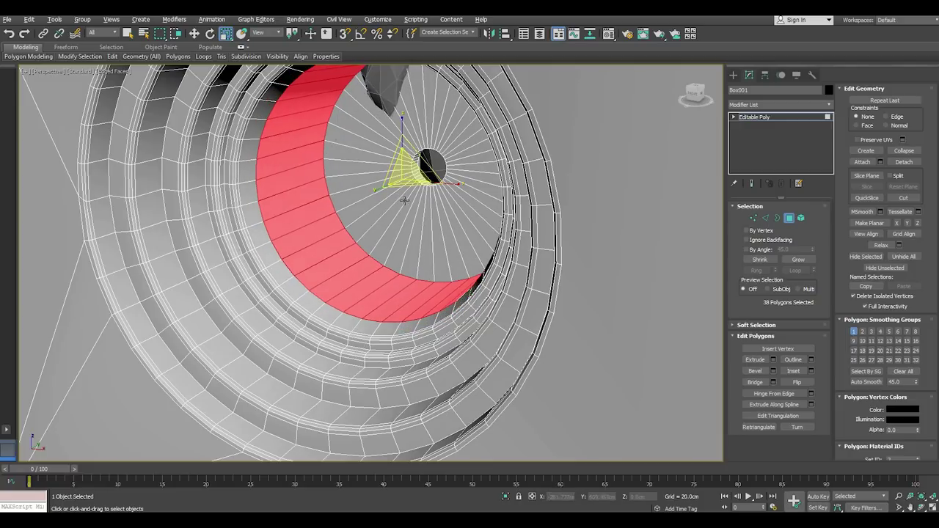
{"action": "mouse_move", "coordinate": [404, 200]}
{"action": "middle_mouse_down", "text": "alt"}
{"action": "mouse_move", "coordinate": [447, 198]}
{"action": "mouse_move", "coordinate": [393, 200]}
{"action": "mouse_move", "coordinate": [412, 223]}
{"action": "mouse_move", "coordinate": [477, 216]}
{"action": "middle_mouse_up", "text": "alt"}
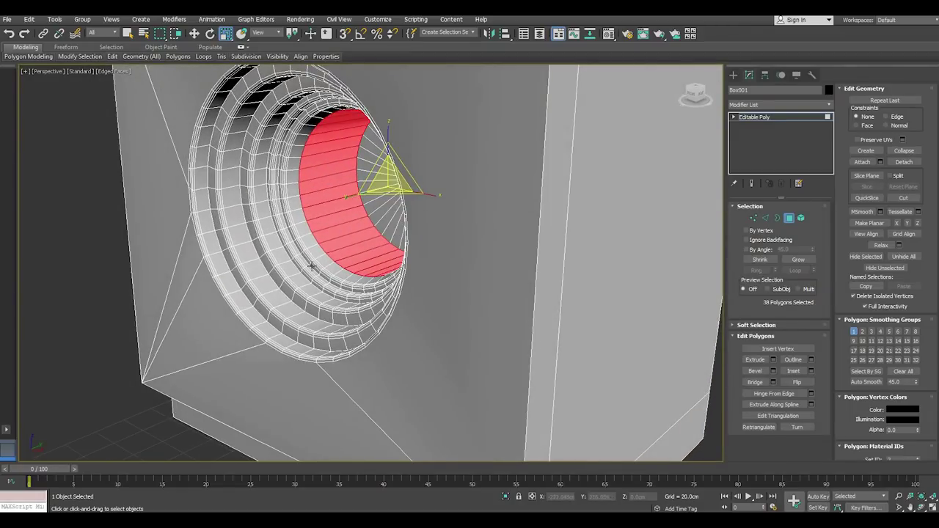
{"action": "middle_click_drag", "start_coordinate": [577, 144], "coordinate": [109, 232], "text": "alt"}
Reselect the cabinet Box001 and save the scene
{"action": "left_click", "coordinate": [112, 230]}
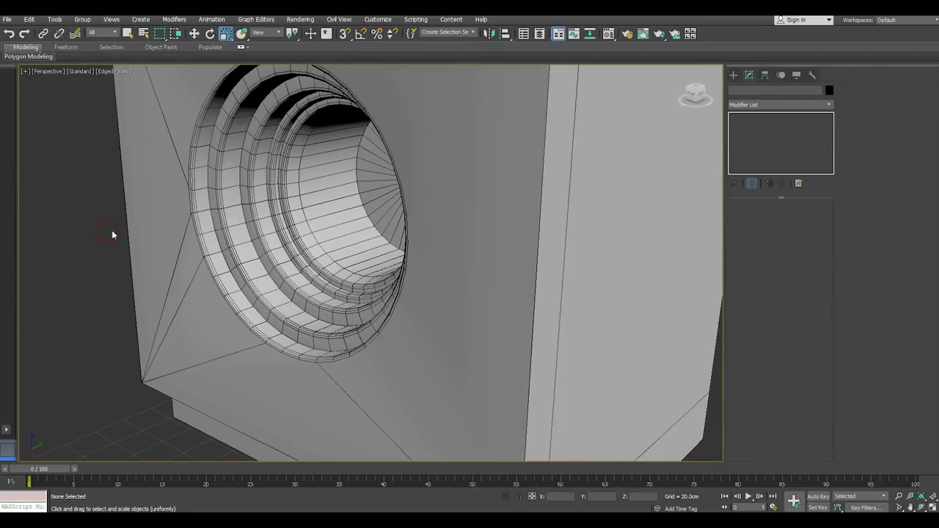
{"action": "mouse_move", "coordinate": [309, 257]}
{"action": "middle_mouse_down", "text": "alt"}
{"action": "mouse_move", "coordinate": [367, 268]}
{"action": "mouse_move", "coordinate": [361, 243]}
{"action": "middle_mouse_up", "text": "alt"}
{"action": "scroll", "coordinate": [367, 268], "scroll_direction": "up", "scroll_amount": 5}
{"action": "left_click", "coordinate": [368, 269]}
{"action": "scroll", "coordinate": [369, 269], "scroll_direction": "down", "scroll_amount": 6}
{"action": "scroll", "coordinate": [361, 243], "scroll_direction": "up", "scroll_amount": 3}
{"action": "left_click", "coordinate": [9, 19]}
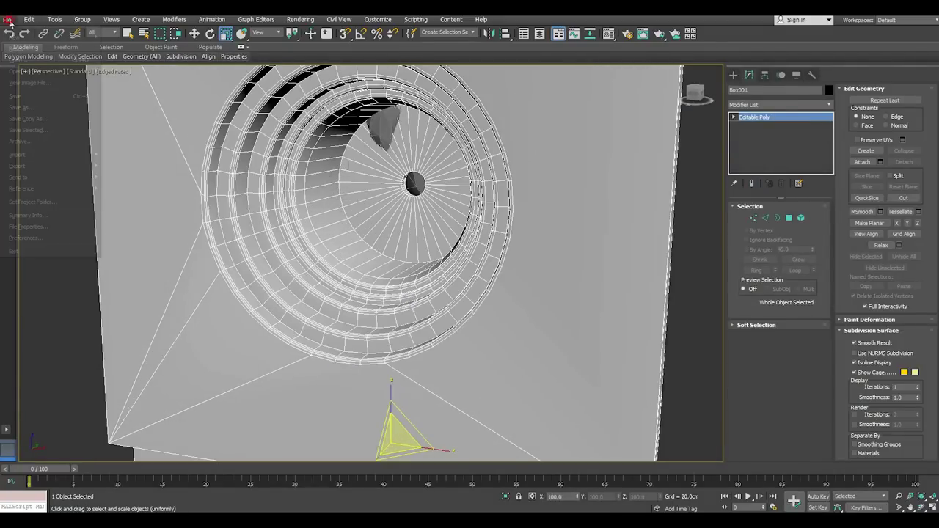
{"action": "left_click", "coordinate": [33, 97]}
Return to Polygon mode and select a first face on the inner drum wall
{"action": "left_click", "coordinate": [788, 218]}
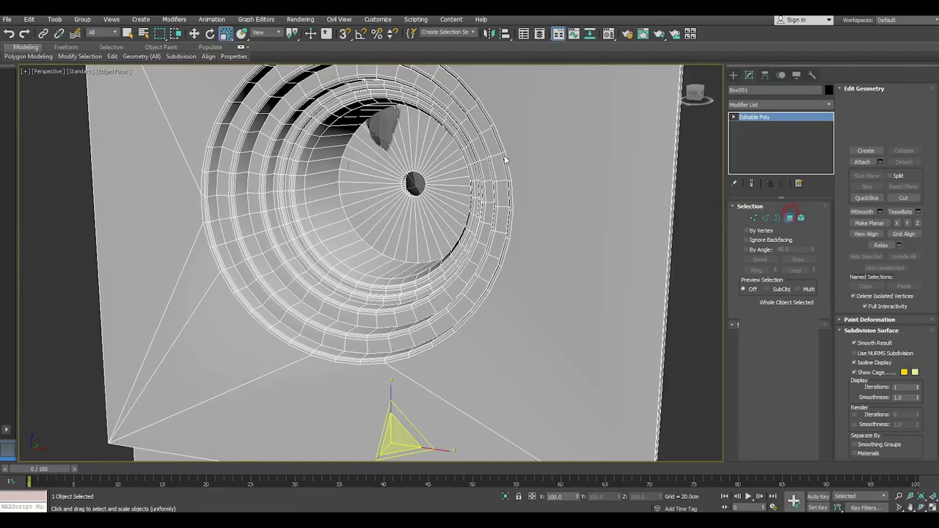
{"action": "left_click", "coordinate": [350, 213]}
{"action": "key", "text": "w"}
{"action": "mouse_move", "coordinate": [349, 212]}
{"action": "middle_mouse_down", "text": "alt"}
{"action": "mouse_move", "coordinate": [342, 251]}
{"action": "mouse_move", "coordinate": [370, 248]}
{"action": "mouse_move", "coordinate": [430, 265]}
{"action": "middle_mouse_up", "text": "alt"}
{"action": "left_click", "coordinate": [343, 240]}
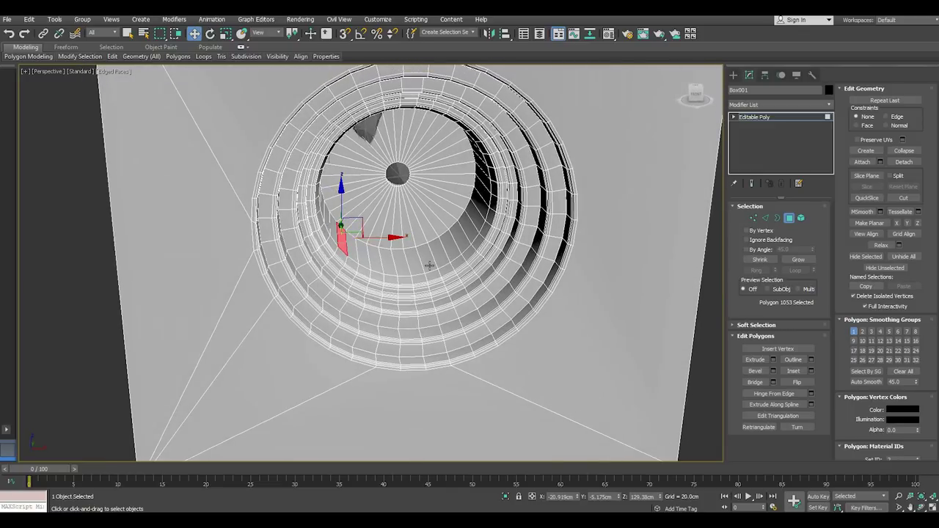
Add rib faces on the right and upper drum wall, deselecting stray extra faces
{"action": "left_click", "coordinate": [468, 234], "text": "ctrl"}
{"action": "middle_click_drag", "start_coordinate": [467, 234], "coordinate": [459, 237], "text": "alt"}
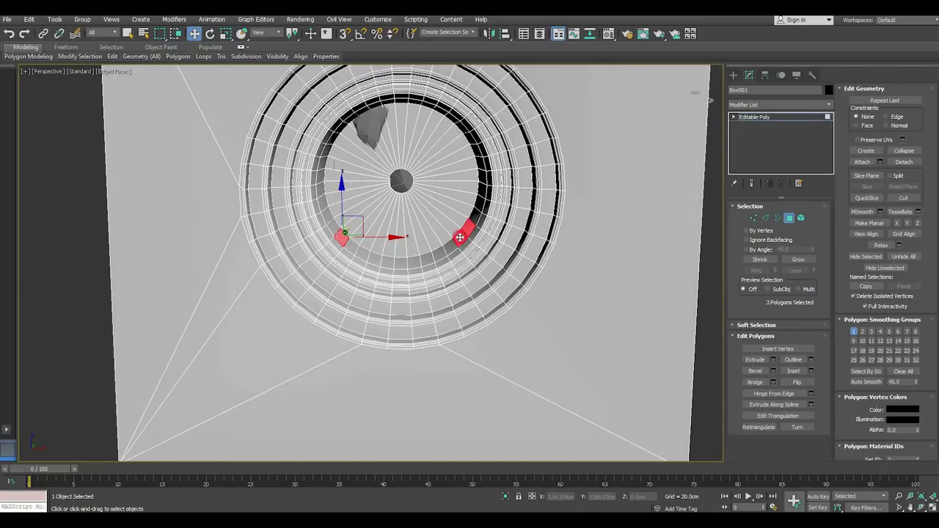
{"action": "left_click", "coordinate": [459, 237], "text": "ctrl"}
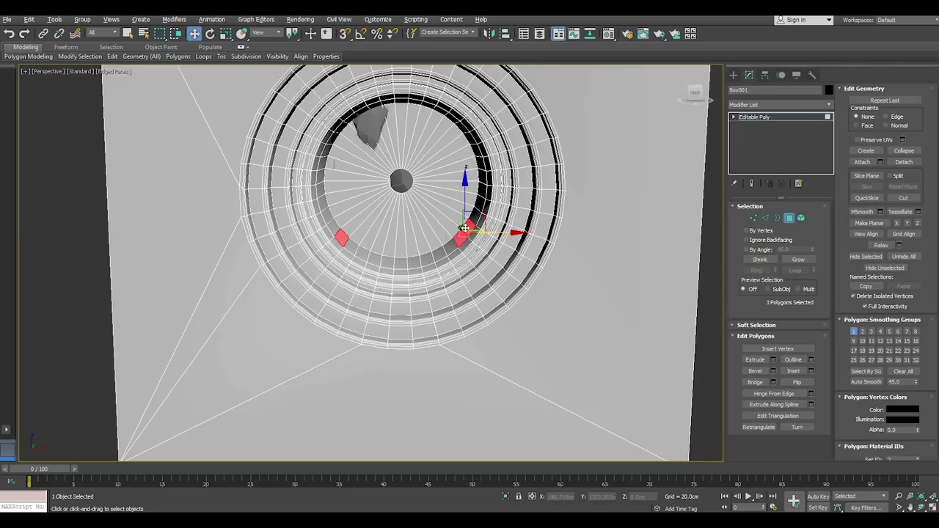
{"action": "left_click", "coordinate": [466, 227], "text": "alt"}
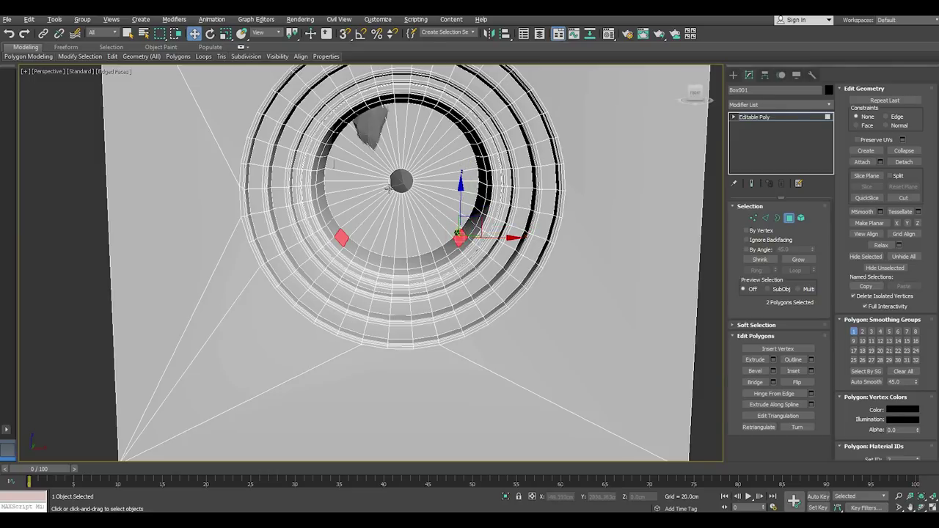
{"action": "middle_click_drag", "start_coordinate": [388, 188], "coordinate": [362, 124], "text": "alt"}
{"action": "left_click", "coordinate": [355, 116], "text": "ctrl"}
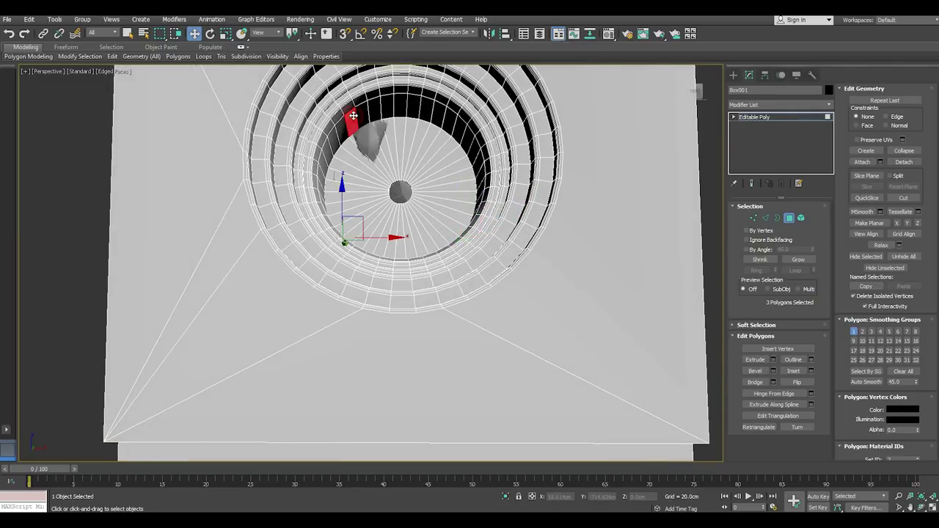
{"action": "middle_click_drag", "start_coordinate": [477, 156], "coordinate": [472, 153], "text": "alt"}
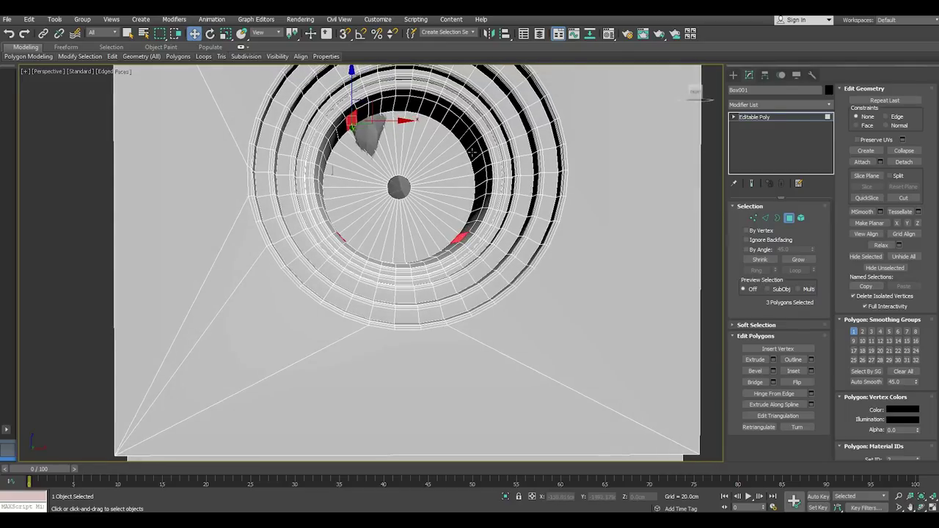
{"action": "left_click", "coordinate": [457, 120], "text": "ctrl"}
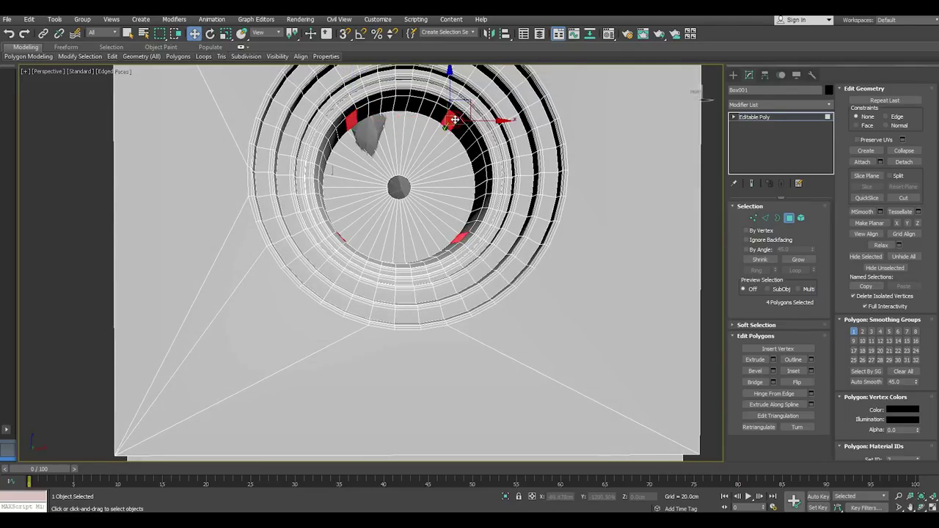
{"action": "middle_click_drag", "start_coordinate": [454, 141], "coordinate": [381, 136], "text": "alt"}
{"action": "left_click", "coordinate": [342, 129], "text": "ctrl"}
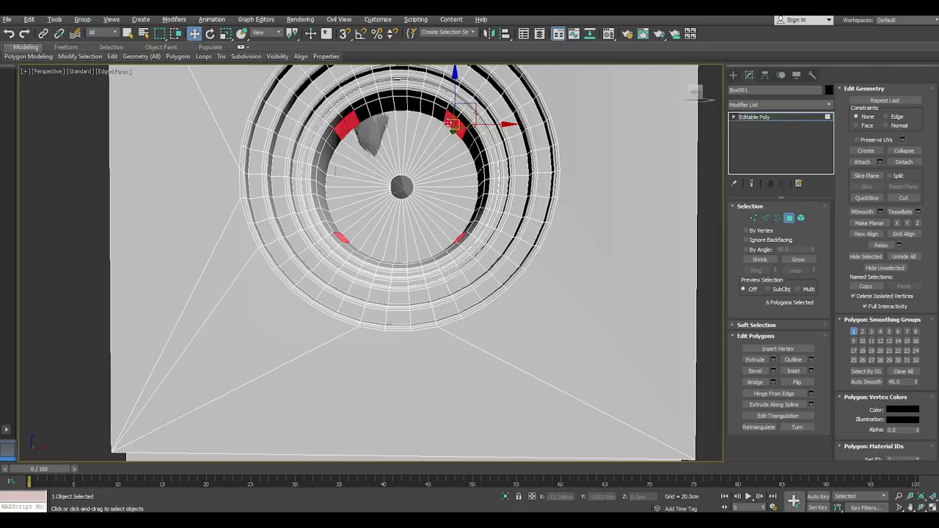
{"action": "left_click", "coordinate": [351, 118], "text": "ctrl"}
Add the remaining faces around the drum wall to complete eight evenly spaced rib faces
{"action": "mouse_move", "coordinate": [394, 135]}
{"action": "middle_mouse_down", "text": "alt"}
{"action": "mouse_move", "coordinate": [355, 168]}
{"action": "mouse_move", "coordinate": [403, 189]}
{"action": "mouse_move", "coordinate": [481, 188]}
{"action": "mouse_move", "coordinate": [403, 257]}
{"action": "mouse_move", "coordinate": [404, 209]}
{"action": "middle_mouse_up", "text": "alt"}
{"action": "left_click", "coordinate": [330, 177], "text": "ctrl"}
{"action": "left_click", "coordinate": [482, 184], "text": "ctrl"}
{"action": "left_click", "coordinate": [404, 257], "text": "ctrl"}
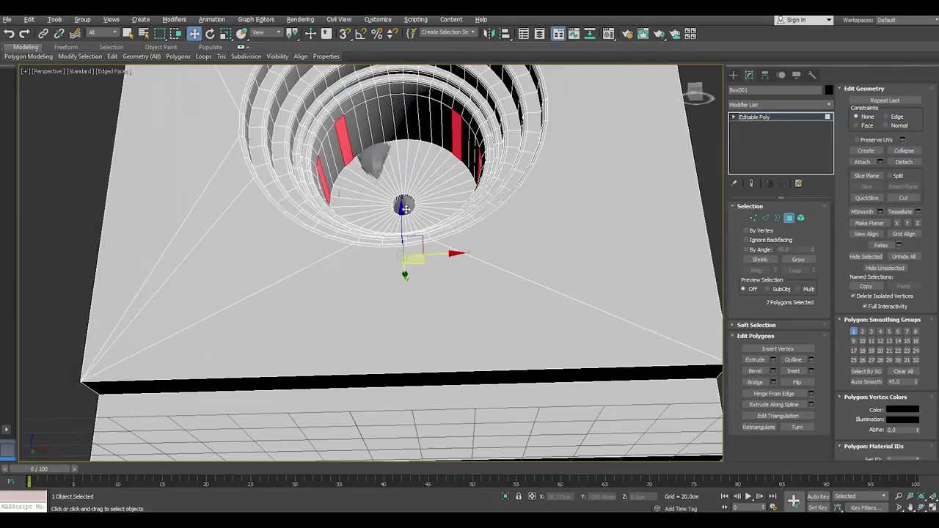
{"action": "left_click", "coordinate": [396, 125], "text": "ctrl"}
{"action": "mouse_move", "coordinate": [397, 125]}
{"action": "middle_mouse_down", "text": "alt"}
{"action": "mouse_move", "coordinate": [390, 180]}
{"action": "mouse_move", "coordinate": [418, 232]}
{"action": "mouse_move", "coordinate": [397, 230]}
{"action": "middle_mouse_up", "text": "alt"}
{"action": "scroll", "coordinate": [418, 231], "scroll_direction": "up", "scroll_amount": 3}
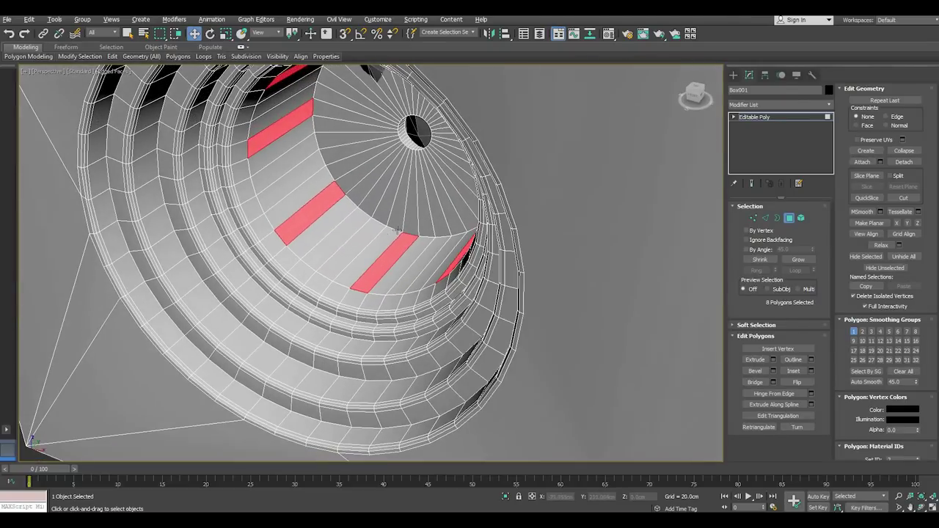
Bevel the eight drum faces 1.178cm high with a -2.232cm outline to form ribs
{"action": "scroll", "coordinate": [393, 247], "scroll_direction": "up", "scroll_amount": 2}
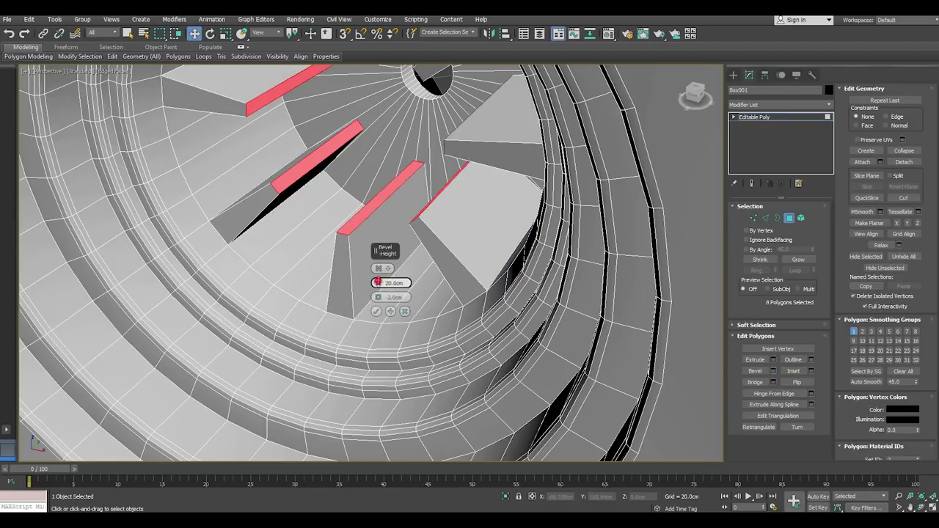
{"action": "left_click_drag", "start_coordinate": [377, 283], "coordinate": [390, 316]}
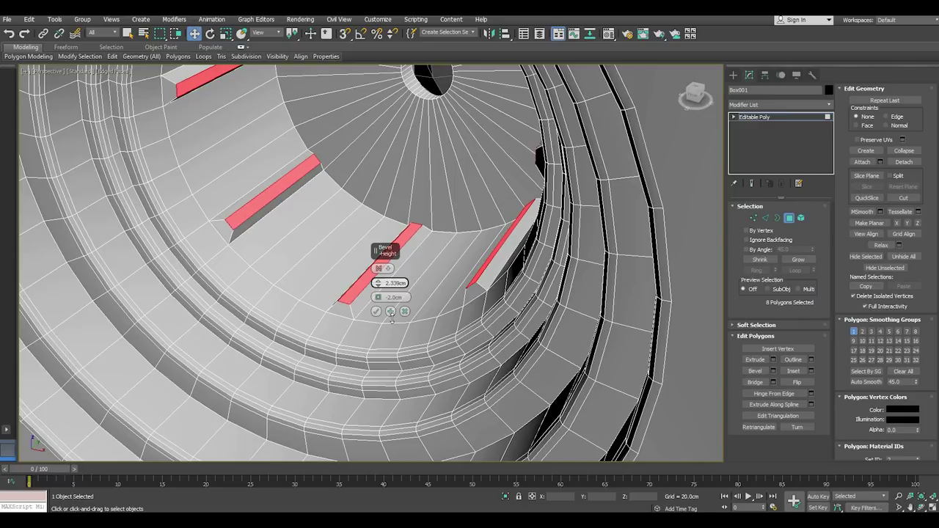
{"action": "left_click_drag", "start_coordinate": [377, 283], "coordinate": [379, 268]}
{"action": "mouse_move", "coordinate": [391, 316]}
{"action": "middle_mouse_down", "text": "alt"}
{"action": "mouse_move", "coordinate": [417, 283]}
{"action": "mouse_move", "coordinate": [422, 299]}
{"action": "middle_mouse_up", "text": "alt"}
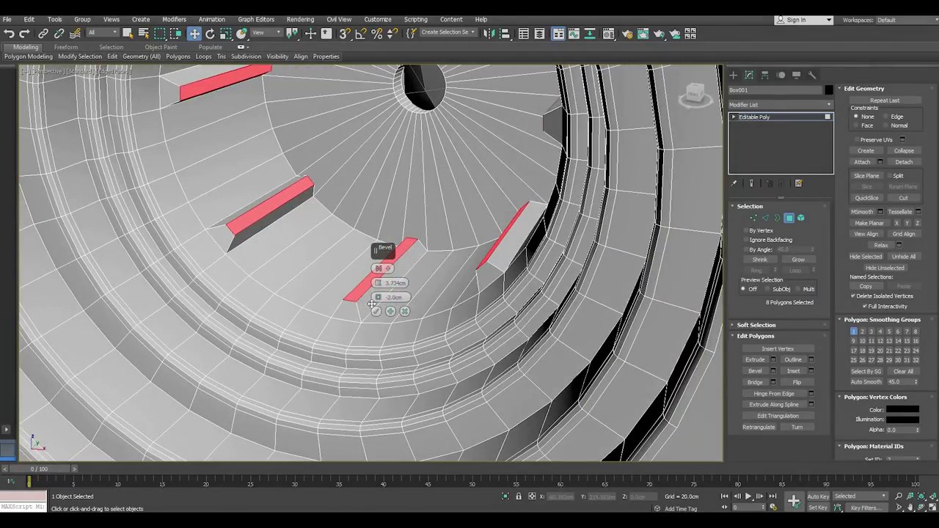
{"action": "mouse_move", "coordinate": [378, 283]}
{"action": "left_mouse_down"}
{"action": "mouse_move", "coordinate": [384, 303]}
{"action": "mouse_move", "coordinate": [377, 297]}
{"action": "left_mouse_up"}
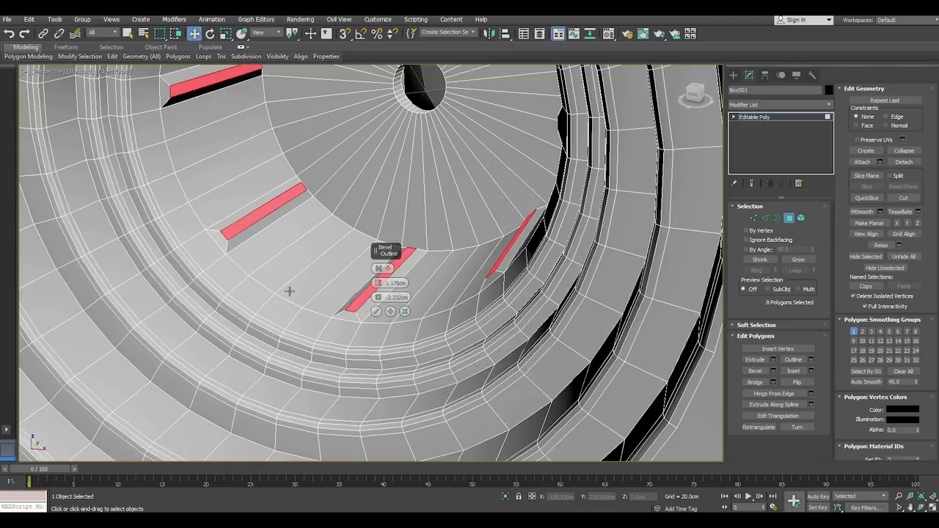
{"action": "mouse_move", "coordinate": [290, 292]}
{"action": "middle_mouse_down", "text": "alt"}
{"action": "mouse_move", "coordinate": [289, 276]}
{"action": "mouse_move", "coordinate": [325, 279]}
{"action": "mouse_move", "coordinate": [294, 293]}
{"action": "mouse_move", "coordinate": [302, 291]}
{"action": "mouse_move", "coordinate": [283, 277]}
{"action": "mouse_move", "coordinate": [344, 304]}
{"action": "mouse_move", "coordinate": [396, 308]}
{"action": "mouse_move", "coordinate": [381, 318]}
{"action": "middle_mouse_up", "text": "alt"}
{"action": "left_click", "coordinate": [375, 311]}
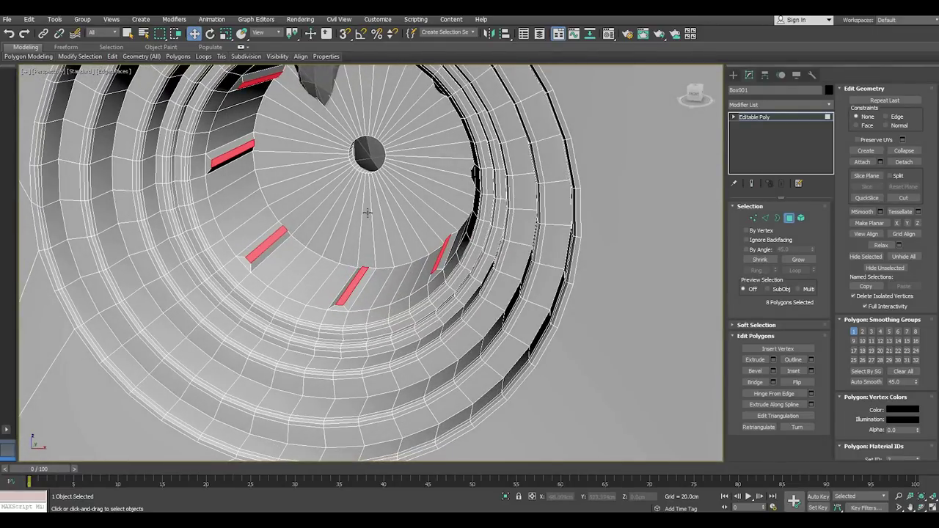
Select the drum's centre cap face and shift it along Y
{"action": "middle_click_drag", "start_coordinate": [373, 216], "coordinate": [384, 213], "text": "alt"}
{"action": "left_click", "coordinate": [354, 159]}
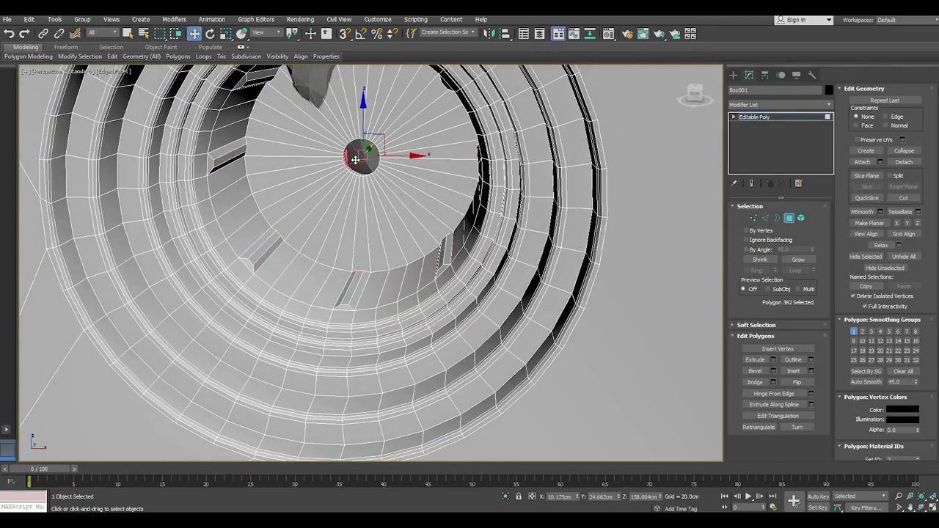
{"action": "scroll", "coordinate": [355, 160], "scroll_direction": "up", "scroll_amount": 8}
{"action": "middle_click_drag", "start_coordinate": [411, 172], "coordinate": [405, 180], "text": "alt"}
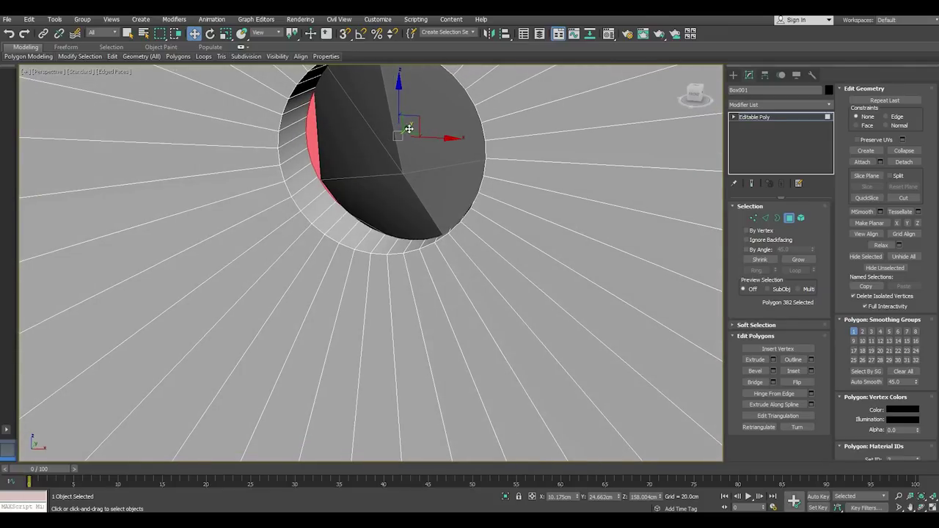
{"action": "left_click_drag", "start_coordinate": [408, 129], "coordinate": [383, 149]}
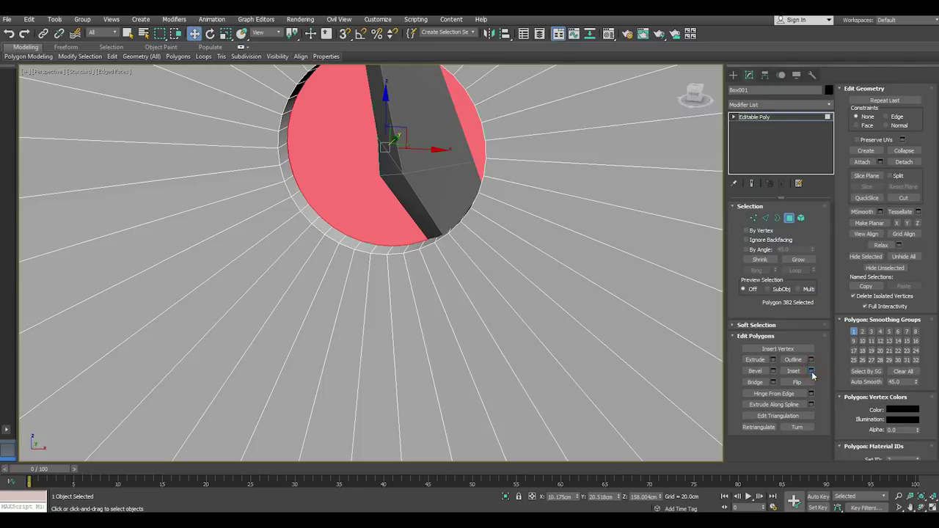
Bevel the centre cap with the same 1.178cm height and -2.232cm outline, then select the outer ring edge loop
{"action": "left_click", "coordinate": [772, 370]}
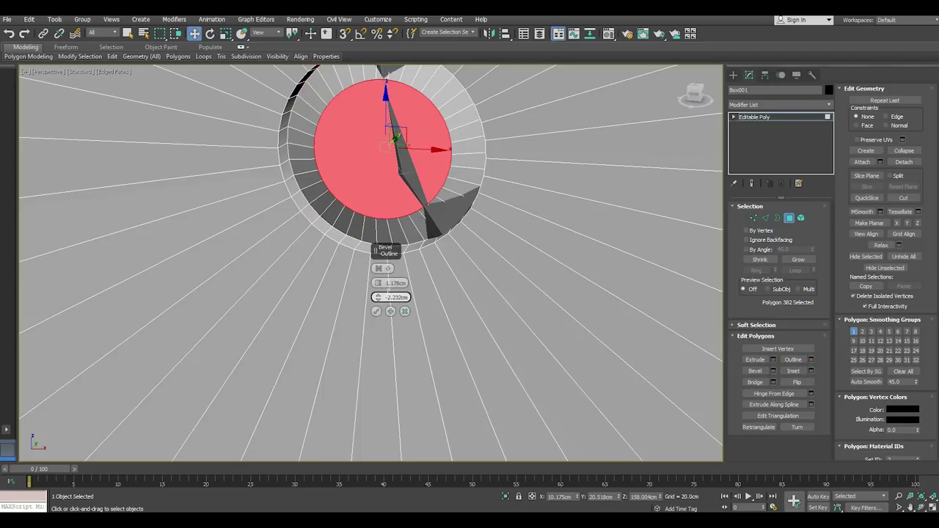
{"action": "left_click", "coordinate": [376, 312]}
{"action": "key", "text": "2"}
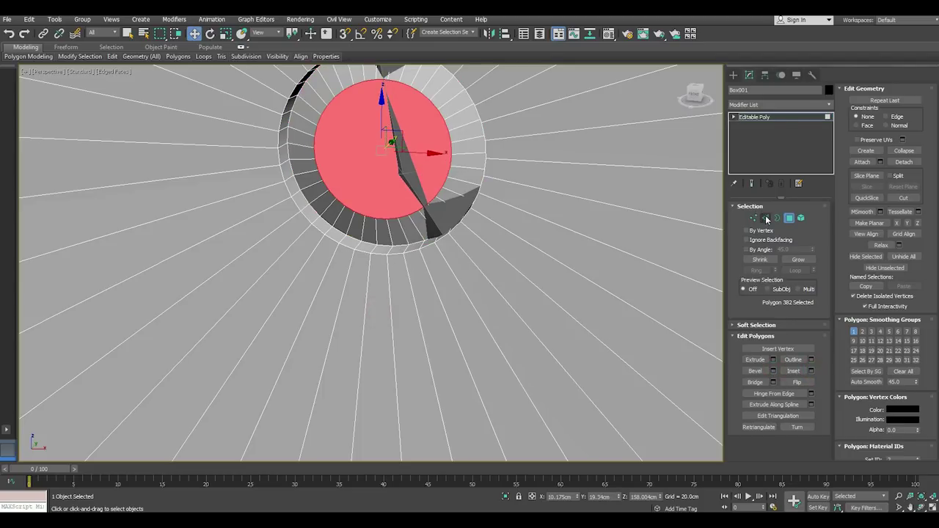
{"action": "double_click", "coordinate": [394, 254]}
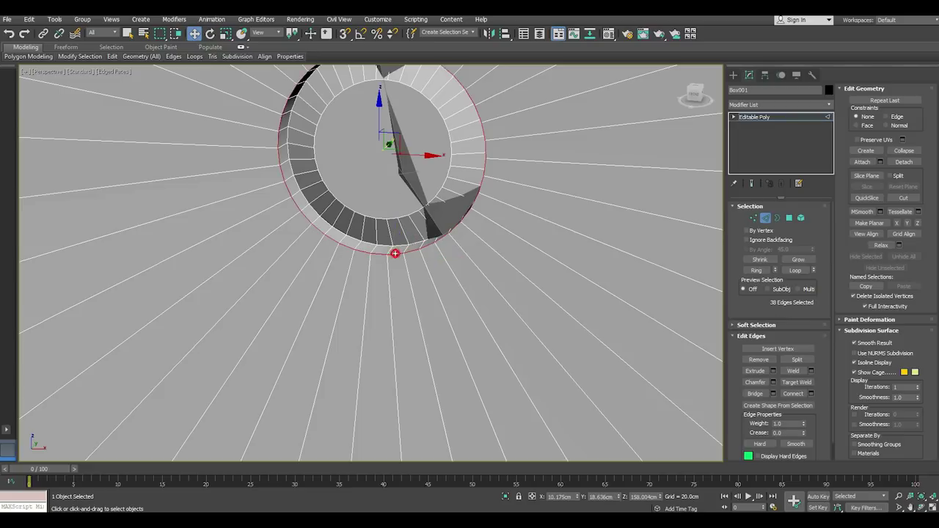
Chamfer the outer 38-edge loop by 0.141cm with a single segment
{"action": "left_click", "coordinate": [773, 382]}
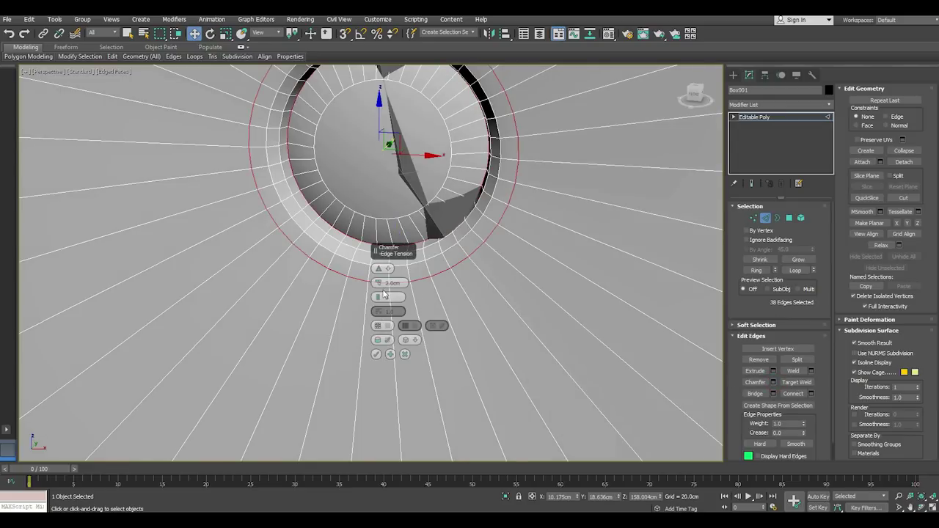
{"action": "right_click", "coordinate": [380, 286]}
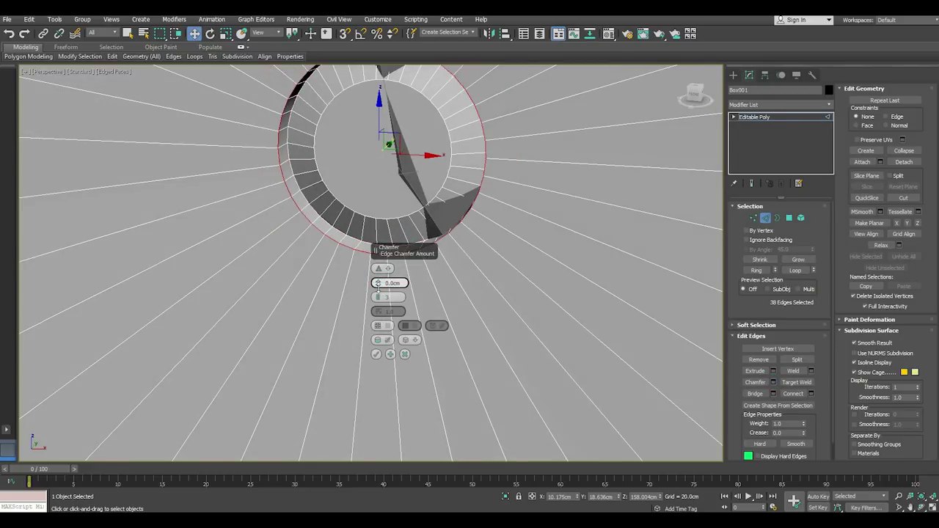
{"action": "left_click_drag", "start_coordinate": [377, 285], "coordinate": [377, 281]}
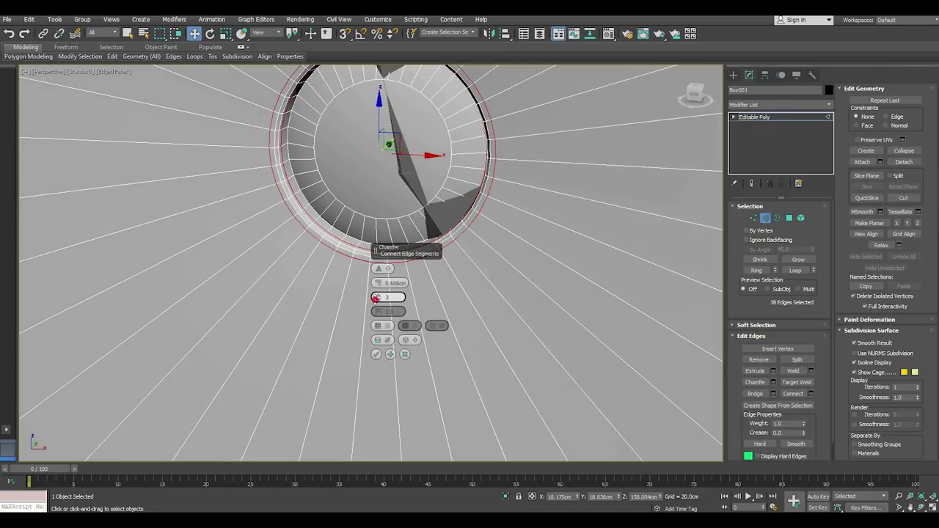
{"action": "left_click", "coordinate": [377, 295]}
{"action": "left_click", "coordinate": [376, 301]}
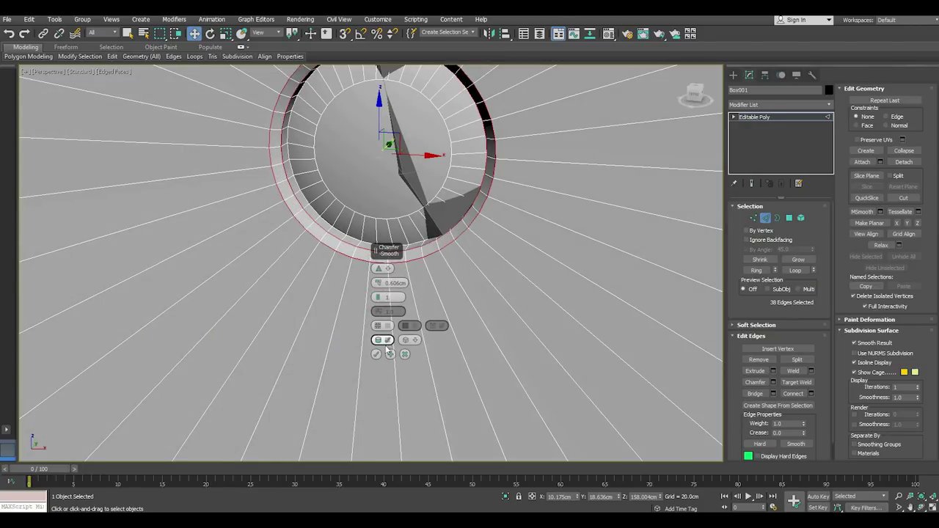
{"action": "left_click_drag", "start_coordinate": [377, 282], "coordinate": [378, 286]}
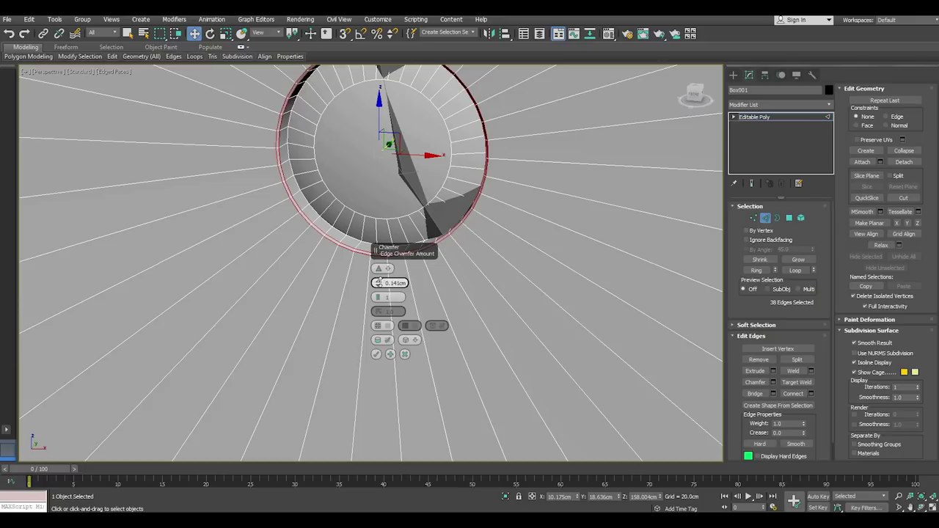
{"action": "left_click", "coordinate": [376, 354]}
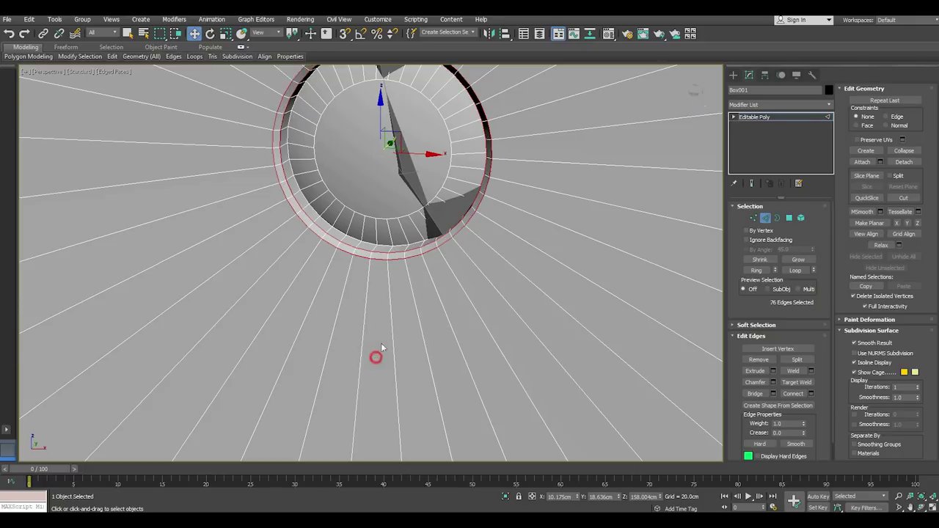
{"action": "scroll", "coordinate": [387, 185], "scroll_direction": "down", "scroll_amount": 5}
{"action": "scroll", "coordinate": [383, 197], "scroll_direction": "down", "scroll_amount": 5}
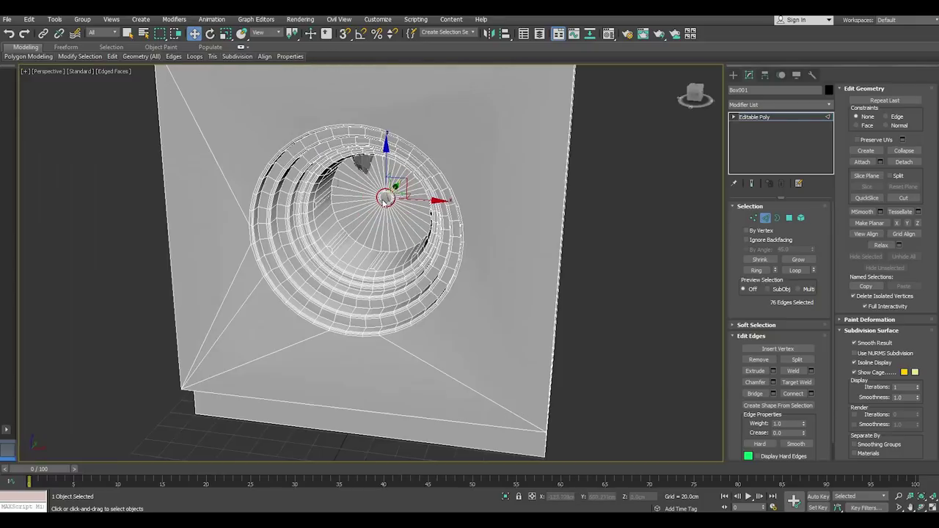
Select the 38-polygon ring inside the tunnel on Box001 and assign it to smoothing group 2
{"action": "left_click", "coordinate": [623, 200]}
{"action": "mouse_move", "coordinate": [623, 209]}
{"action": "middle_mouse_down", "text": "alt"}
{"action": "mouse_move", "coordinate": [491, 224]}
{"action": "mouse_move", "coordinate": [520, 230]}
{"action": "mouse_move", "coordinate": [509, 241]}
{"action": "mouse_move", "coordinate": [366, 268]}
{"action": "middle_mouse_up", "text": "alt"}
{"action": "scroll", "coordinate": [366, 268], "scroll_direction": "up", "scroll_amount": 6}
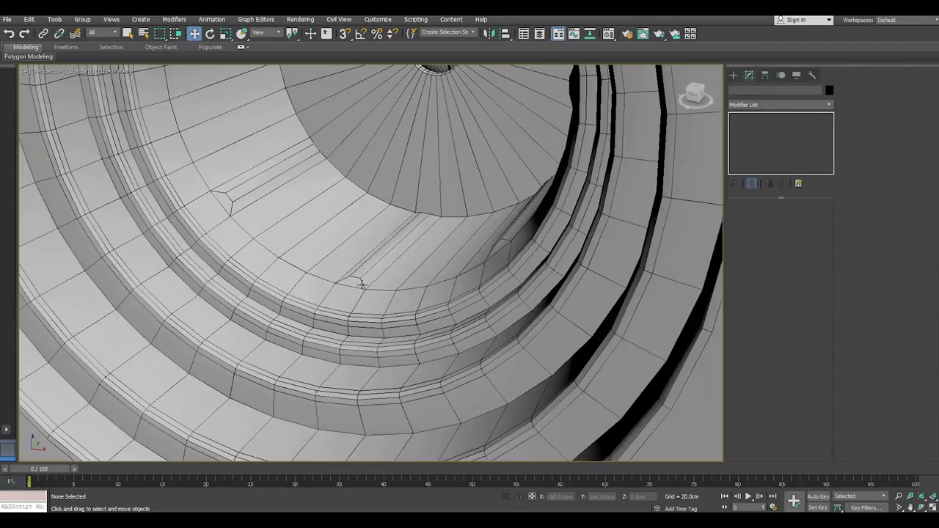
{"action": "left_click", "coordinate": [362, 286]}
{"action": "left_click", "coordinate": [790, 217]}
{"action": "left_click", "coordinate": [371, 299]}
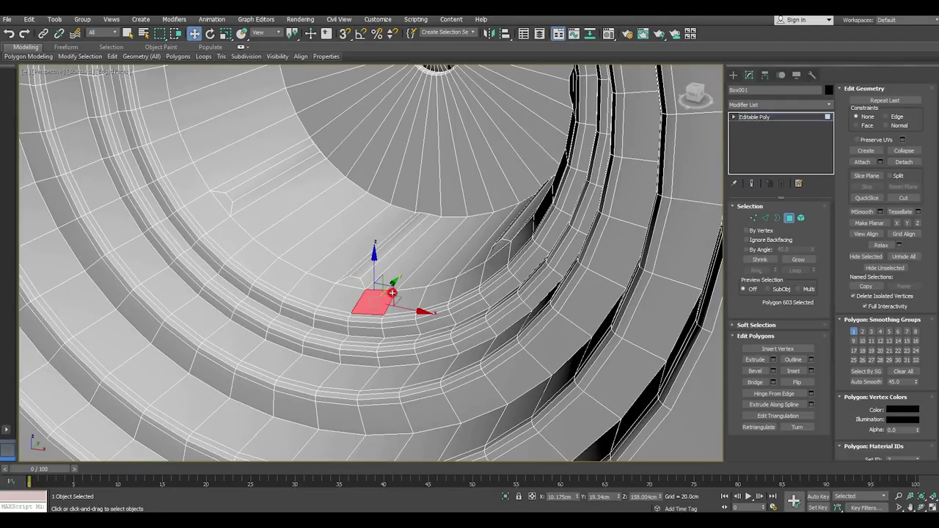
{"action": "left_click", "coordinate": [400, 299], "text": "shift"}
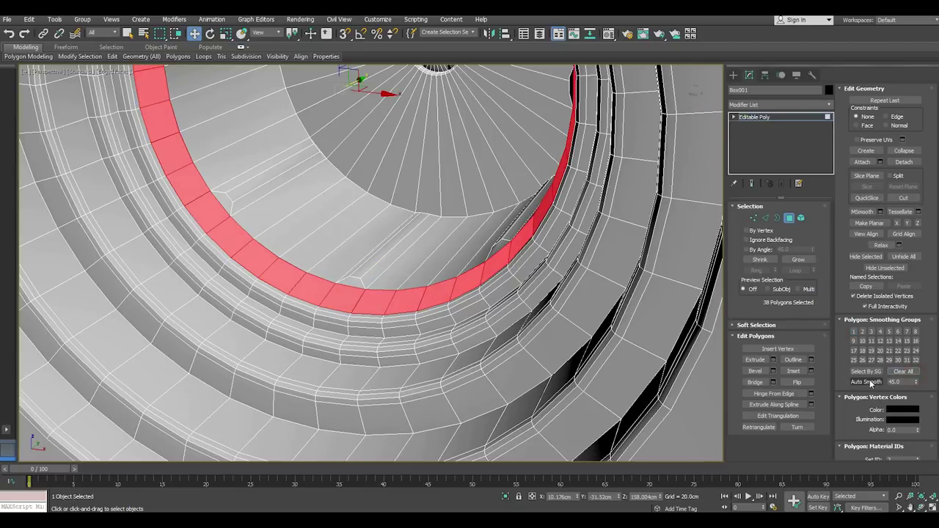
{"action": "left_click", "coordinate": [863, 332]}
Exit polygon editing, deselect Box001 and orbit to view the porthole
{"action": "left_click", "coordinate": [782, 122]}
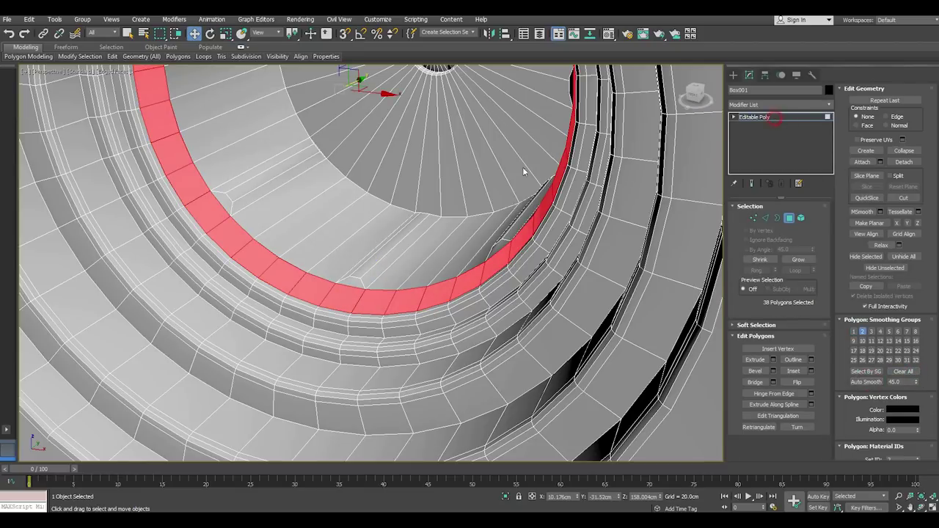
{"action": "scroll", "coordinate": [401, 258], "scroll_direction": "down", "scroll_amount": 6}
{"action": "left_click", "coordinate": [692, 356]}
{"action": "middle_click_drag", "start_coordinate": [692, 356], "coordinate": [524, 323], "text": "alt"}
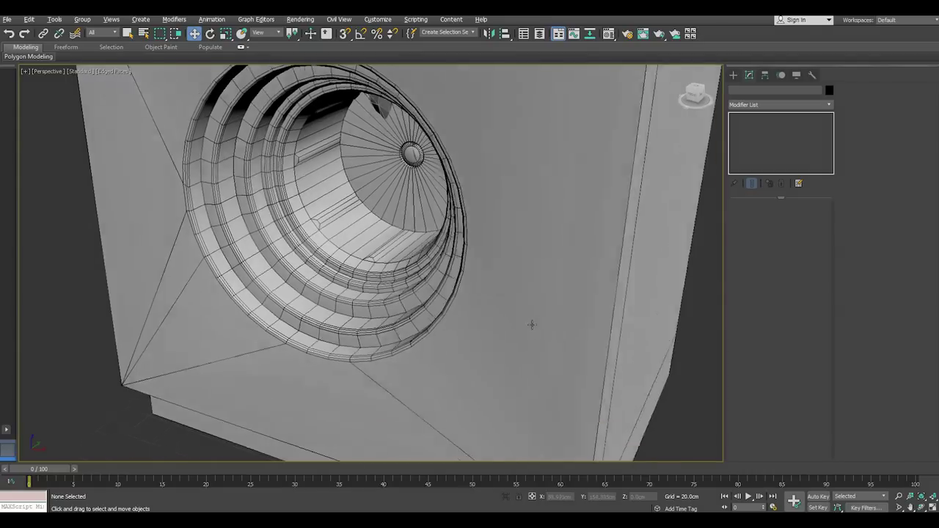
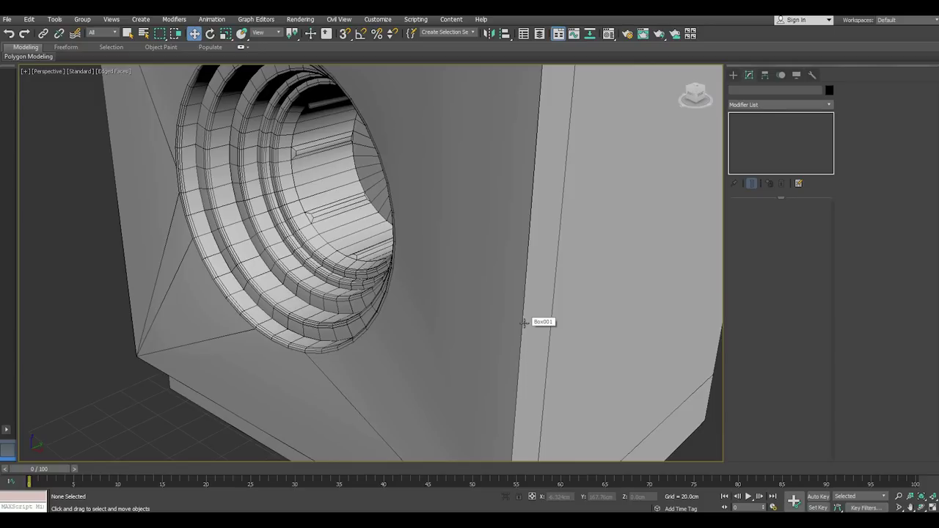
In the Front view, draw Cylinder003 centred on the cabinet's round speaker hole
{"action": "key", "text": "f"}
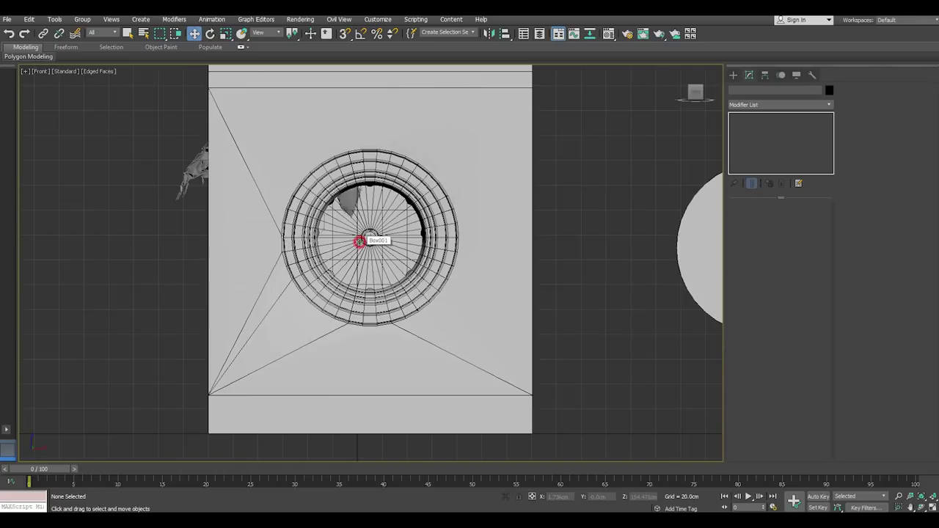
{"action": "left_click", "coordinate": [733, 75]}
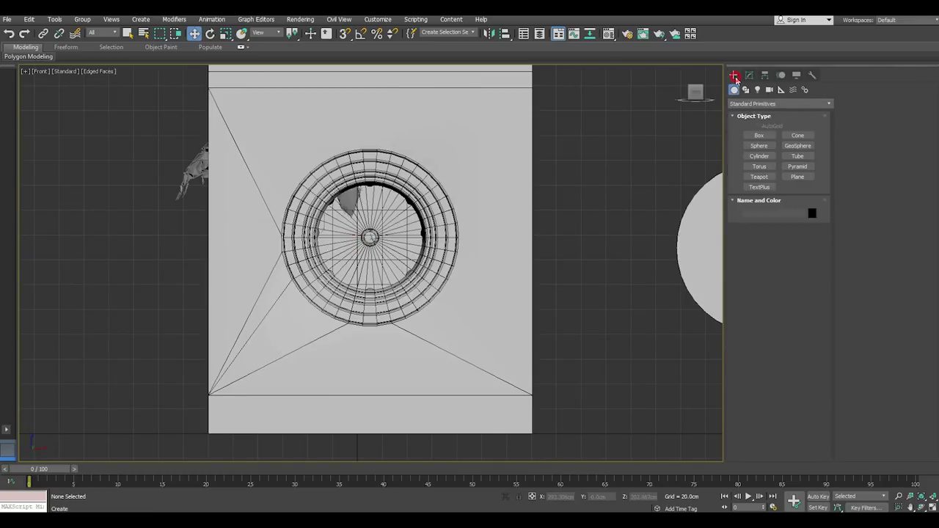
{"action": "left_click", "coordinate": [760, 155]}
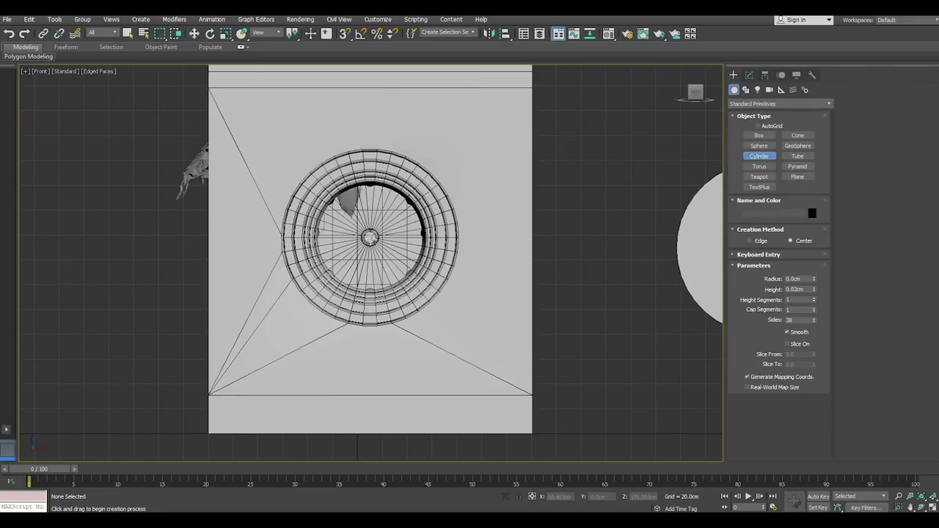
{"action": "left_click_drag", "start_coordinate": [369, 237], "coordinate": [432, 255]}
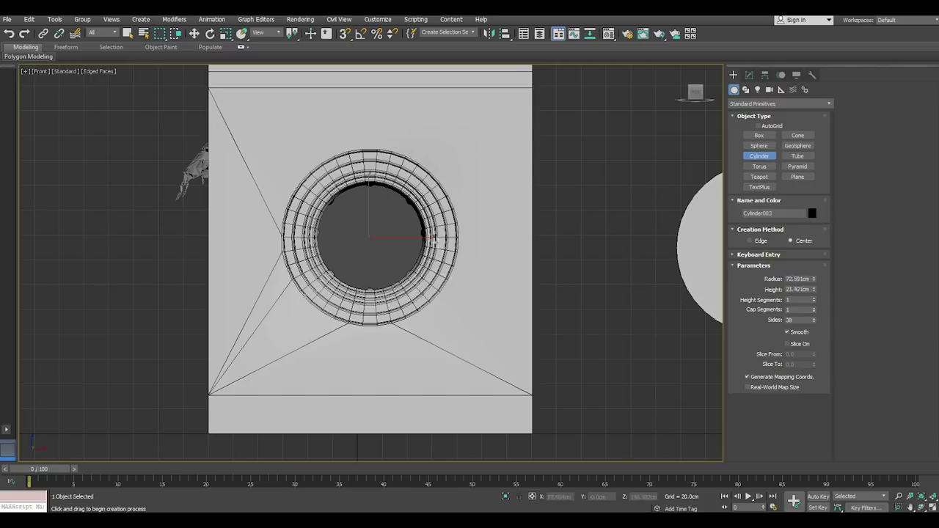
{"action": "left_click", "coordinate": [434, 237]}
Close the Material Editor and move the cylinder along Y out to the cabinet's front face
{"action": "key", "text": "w"}
{"action": "key", "text": "m"}
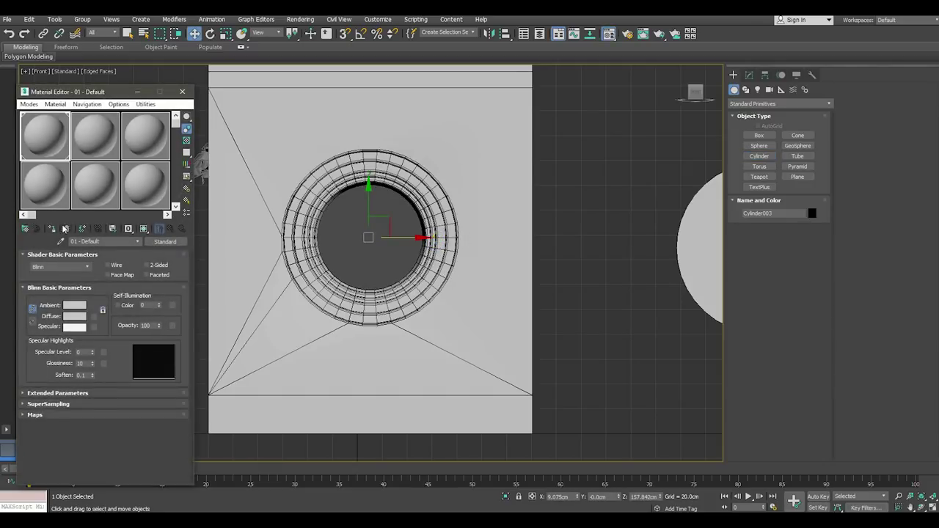
{"action": "key", "text": "m"}
{"action": "middle_click_drag", "start_coordinate": [213, 245], "coordinate": [392, 253], "text": "alt"}
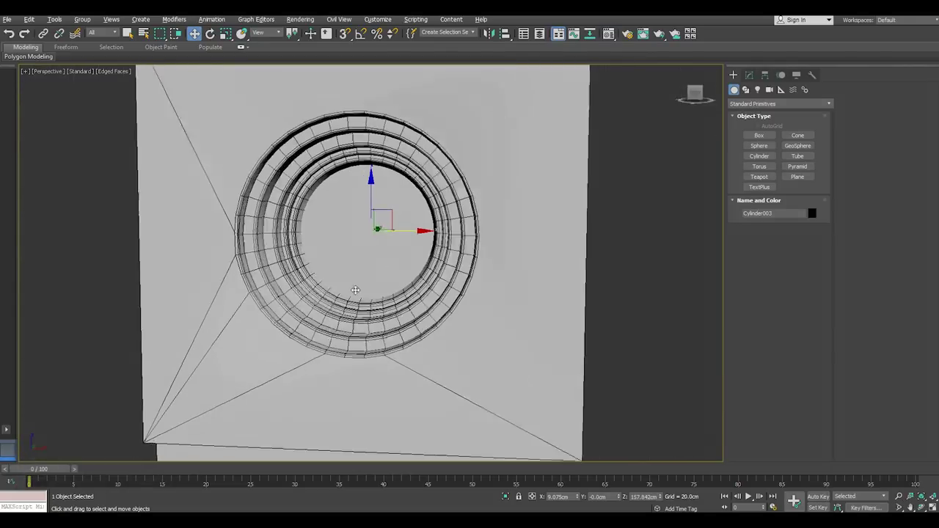
{"action": "left_click_drag", "start_coordinate": [392, 218], "coordinate": [410, 215]}
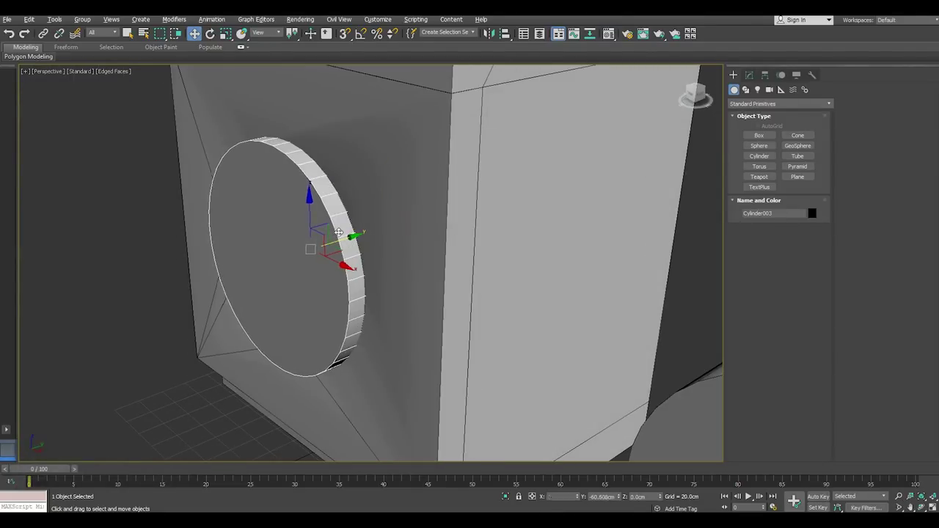
{"action": "mouse_move", "coordinate": [409, 214]}
{"action": "middle_mouse_down", "text": "alt"}
{"action": "mouse_move", "coordinate": [445, 263]}
{"action": "mouse_move", "coordinate": [225, 212]}
{"action": "middle_mouse_up", "text": "alt"}
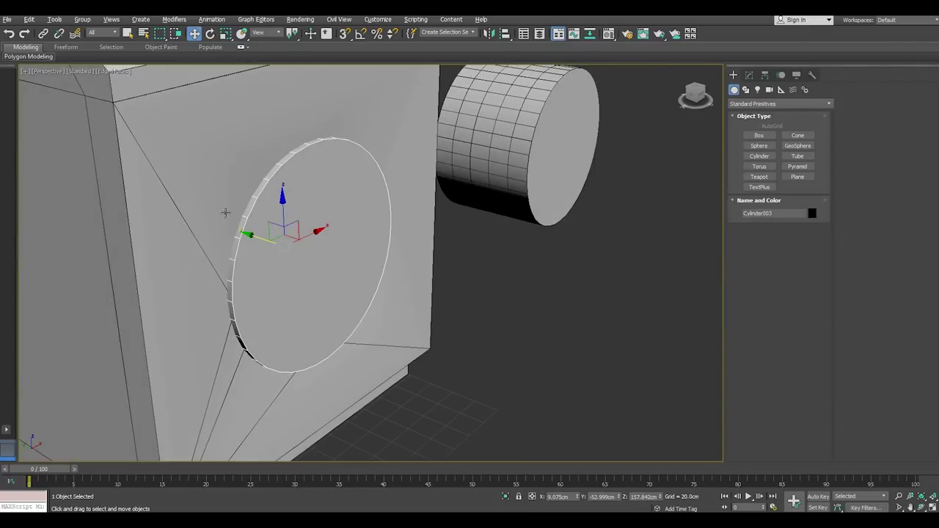
{"action": "left_click_drag", "start_coordinate": [252, 234], "coordinate": [312, 257]}
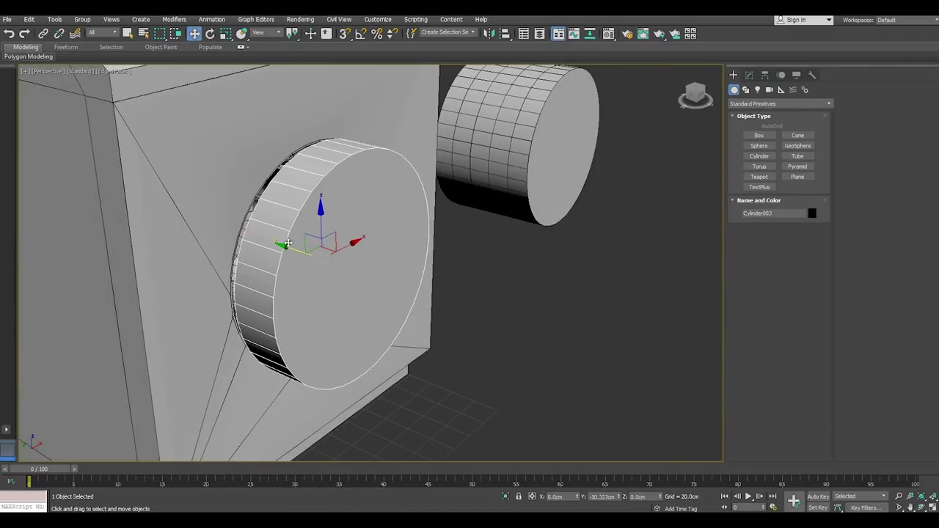
{"action": "middle_click_drag", "start_coordinate": [311, 257], "coordinate": [283, 197], "text": "alt"}
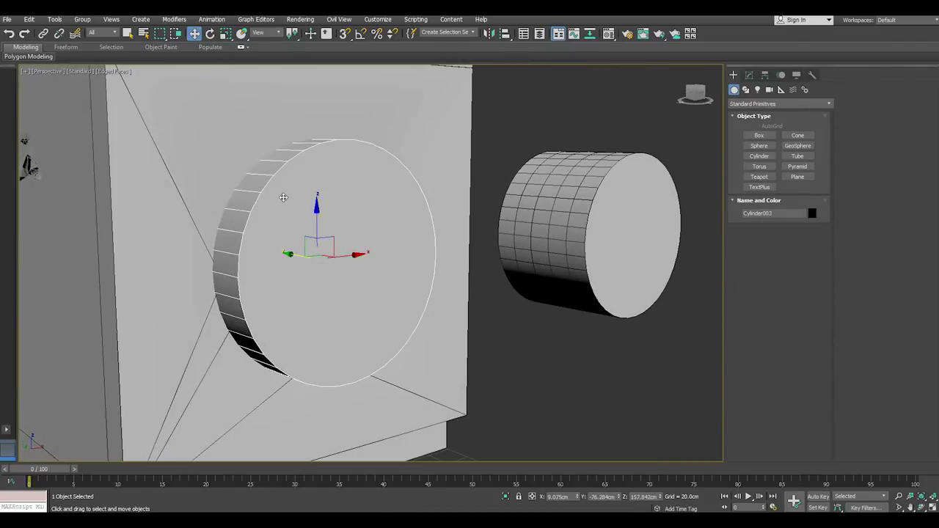
Scale the disc down to about 96%, undoing a trial enlargement
{"action": "left_click", "coordinate": [225, 34]}
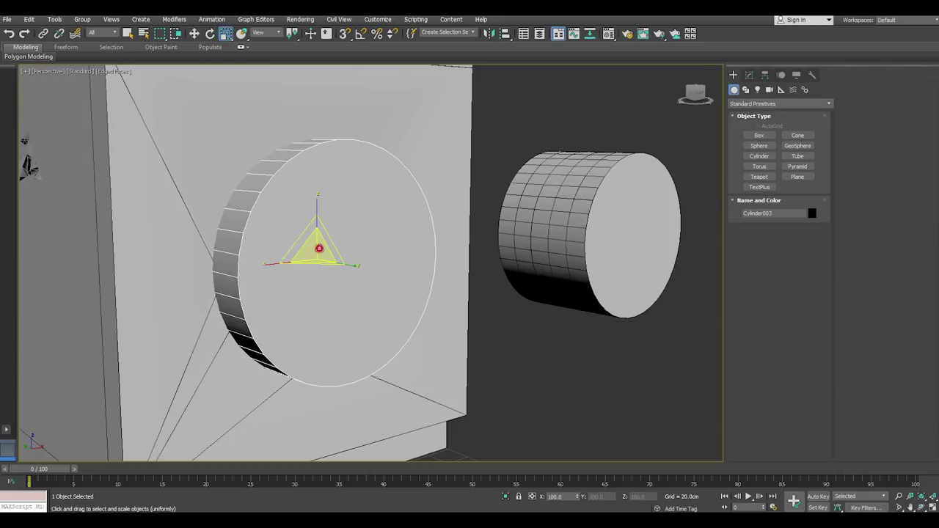
{"action": "left_click_drag", "start_coordinate": [321, 249], "coordinate": [324, 247]}
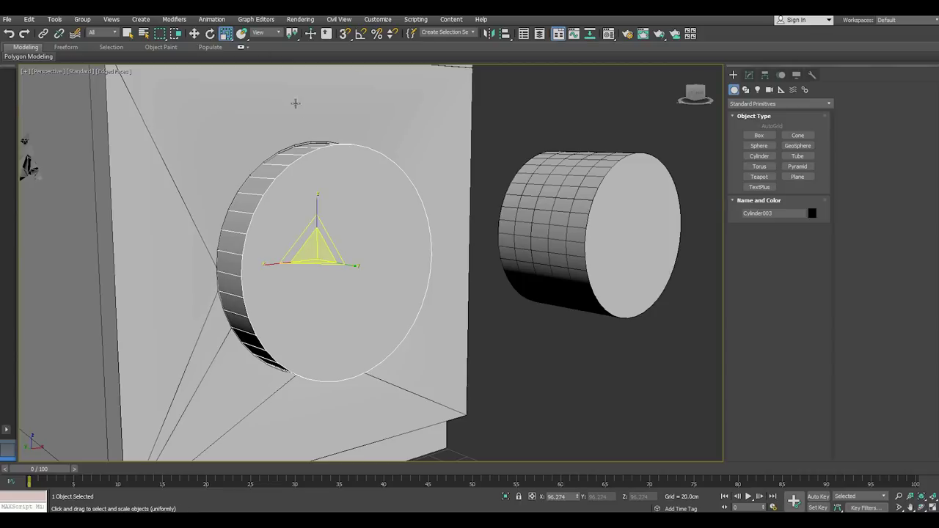
{"action": "mouse_move", "coordinate": [295, 103]}
{"action": "middle_mouse_down", "text": "alt"}
{"action": "mouse_move", "coordinate": [372, 187]}
{"action": "mouse_move", "coordinate": [380, 178]}
{"action": "middle_mouse_up", "text": "alt"}
{"action": "scroll", "coordinate": [343, 287], "scroll_direction": "up", "scroll_amount": 3}
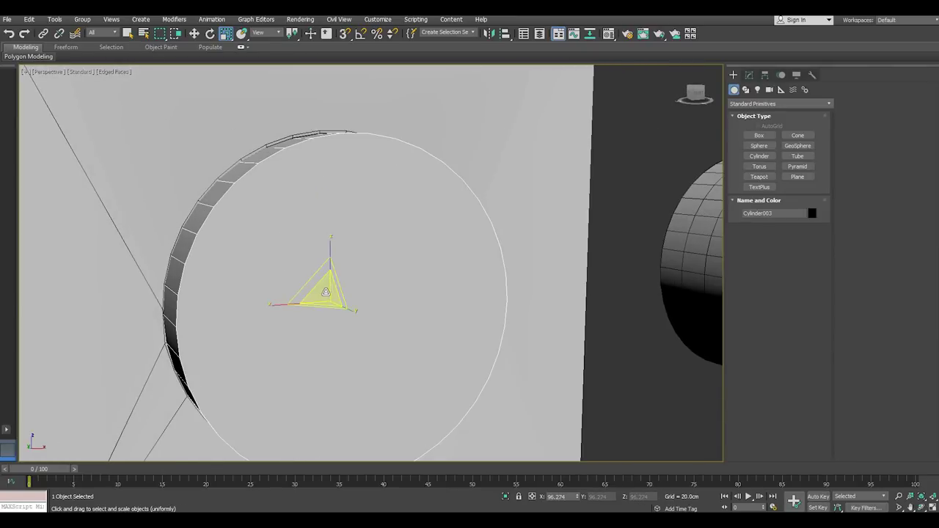
{"action": "left_click_drag", "start_coordinate": [324, 292], "coordinate": [324, 292]}
{"action": "key", "text": "ctrl+z"}
{"action": "key", "text": "shift+z"}
{"action": "key", "text": "shift+z"}
{"action": "left_click", "coordinate": [194, 33]}
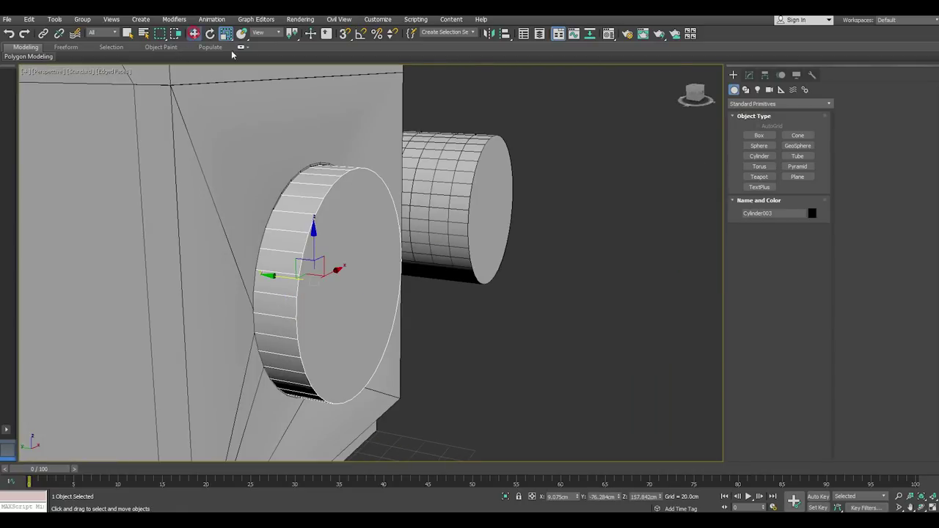
{"action": "left_click", "coordinate": [749, 75]}
Lower the cylinder's Height to 9.711cm and nudge the disc slightly right in the Front view
{"action": "left_click_drag", "start_coordinate": [813, 230], "coordinate": [815, 263]}
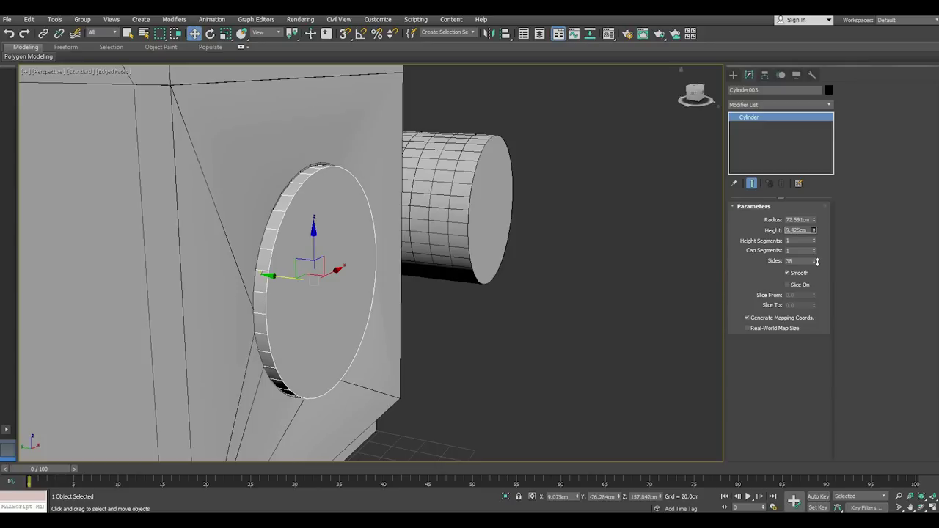
{"action": "mouse_move", "coordinate": [513, 269]}
{"action": "middle_mouse_down", "text": "alt"}
{"action": "mouse_move", "coordinate": [425, 262]}
{"action": "mouse_move", "coordinate": [454, 244]}
{"action": "middle_mouse_up", "text": "alt"}
{"action": "key", "text": "f"}
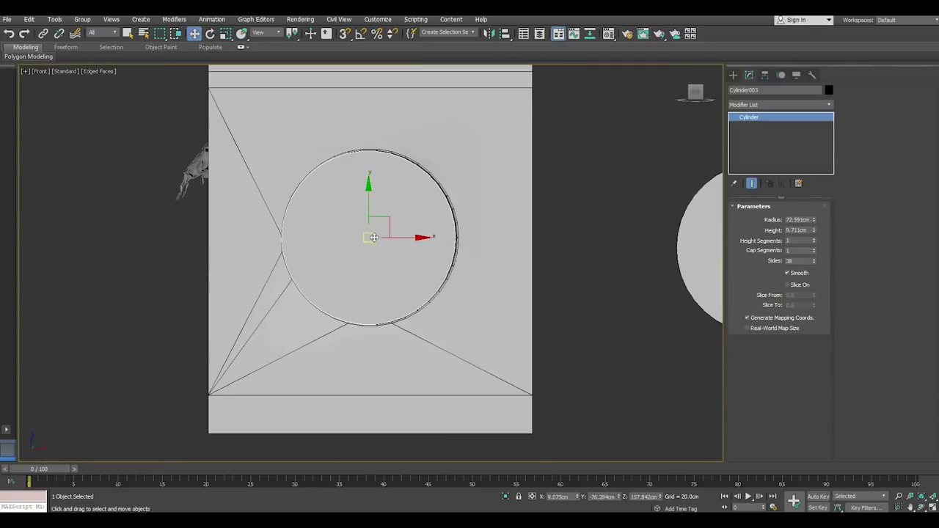
{"action": "scroll", "coordinate": [385, 238], "scroll_direction": "up", "scroll_amount": 2}
{"action": "left_click_drag", "start_coordinate": [403, 235], "coordinate": [405, 232]}
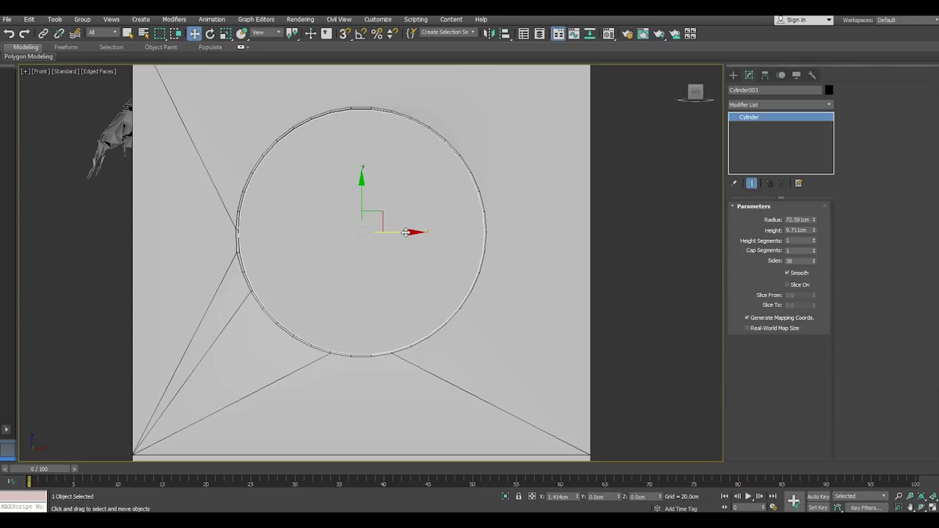
Try enlarging the disc slightly, then undo the scale
{"action": "left_click", "coordinate": [226, 34]}
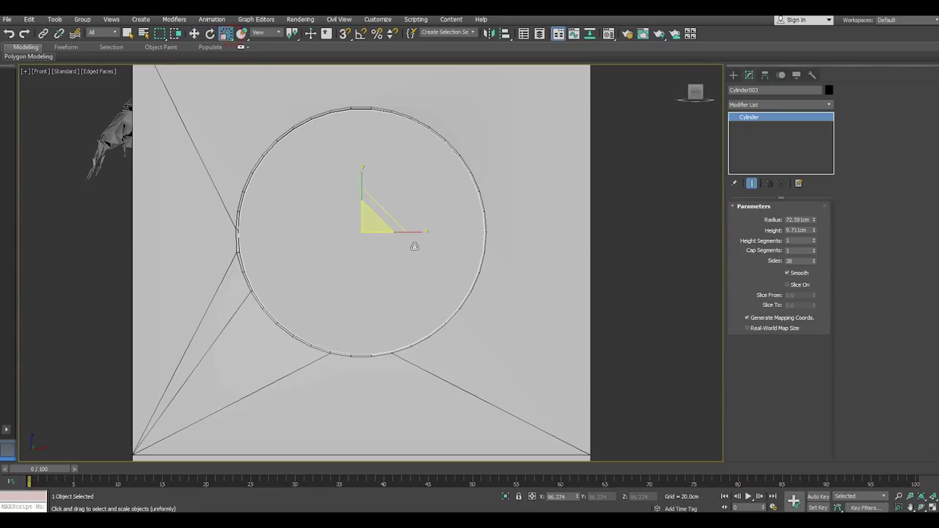
{"action": "left_click_drag", "start_coordinate": [374, 225], "coordinate": [373, 222]}
{"action": "key", "text": "p"}
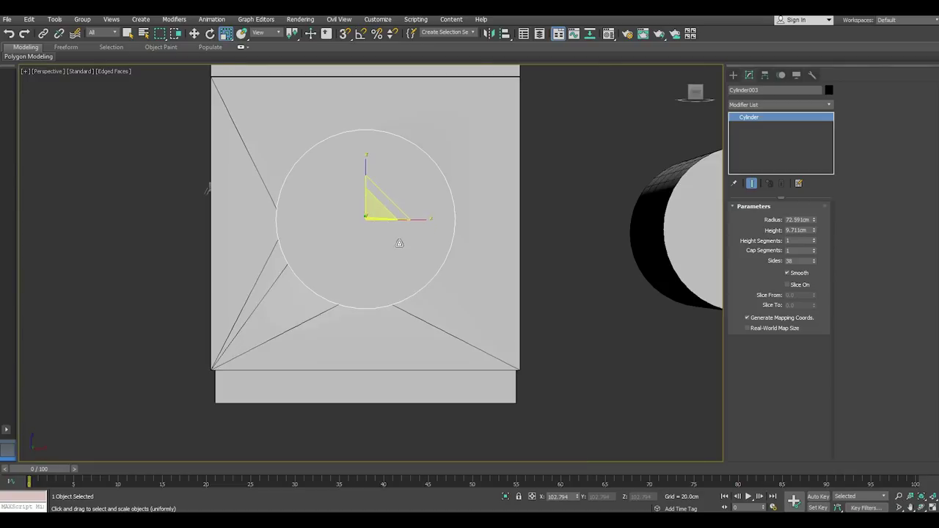
{"action": "left_click", "coordinate": [9, 35]}
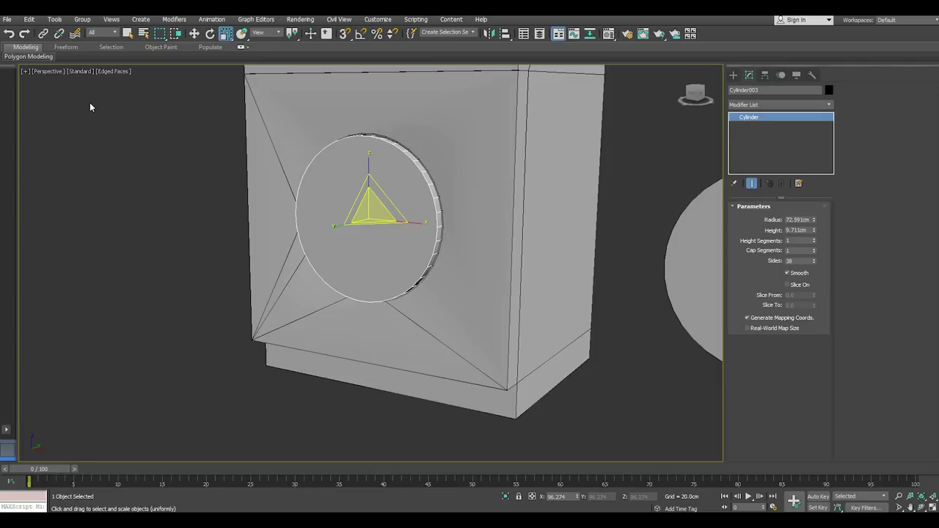
{"action": "left_click", "coordinate": [194, 33]}
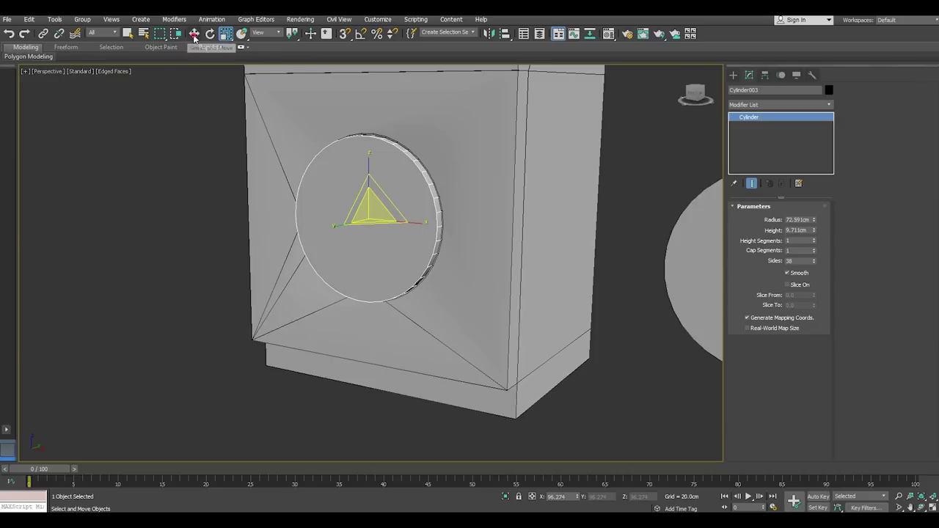
{"action": "scroll", "coordinate": [404, 232], "scroll_direction": "up", "scroll_amount": 2}
Convert the cylinder to Editable Poly and select its front cap polygon
{"action": "right_click", "coordinate": [784, 135]}
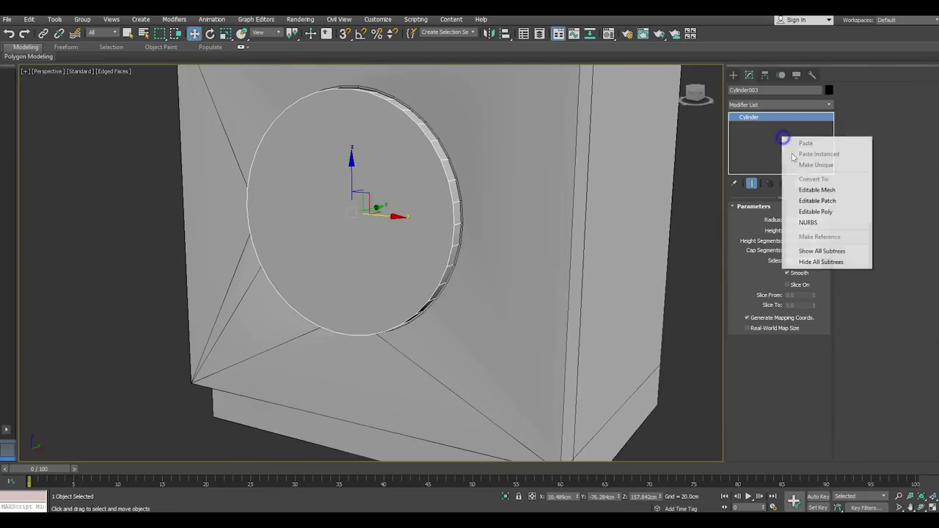
{"action": "left_click", "coordinate": [803, 210]}
{"action": "left_click", "coordinate": [789, 217]}
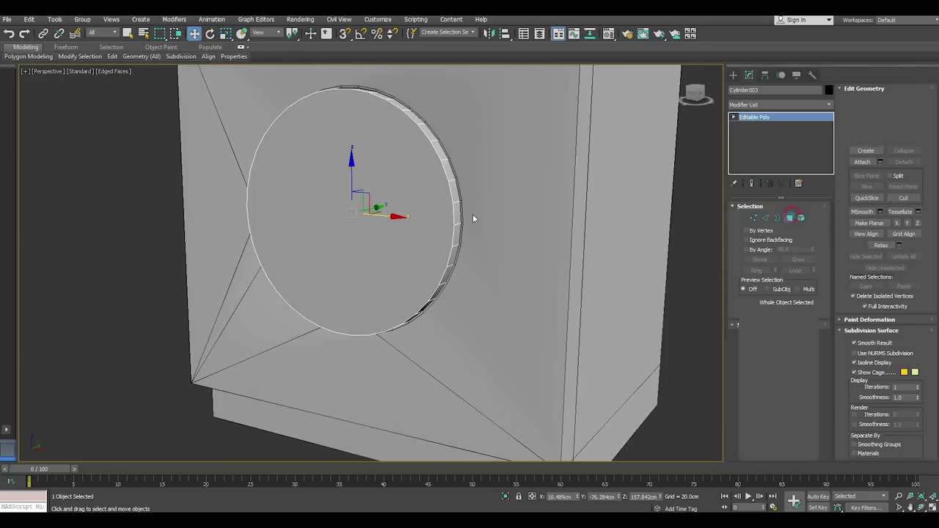
{"action": "left_click", "coordinate": [440, 209]}
{"action": "left_click", "coordinate": [765, 218], "text": "ctrl"}
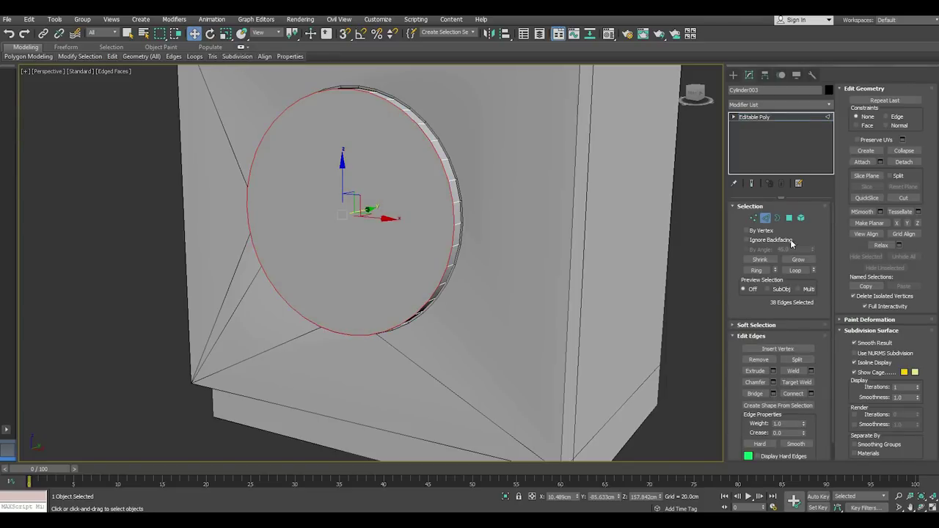
{"action": "left_click", "coordinate": [789, 218]}
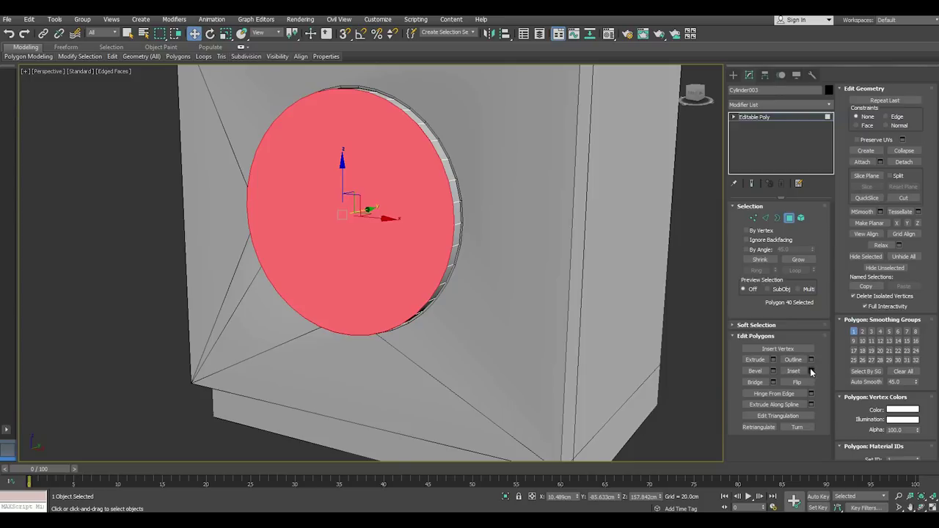
Inset the front cap to form a ring around a smaller centre face
{"action": "left_click", "coordinate": [811, 371]}
{"action": "middle_click_drag", "start_coordinate": [512, 304], "coordinate": [537, 306], "text": "alt"}
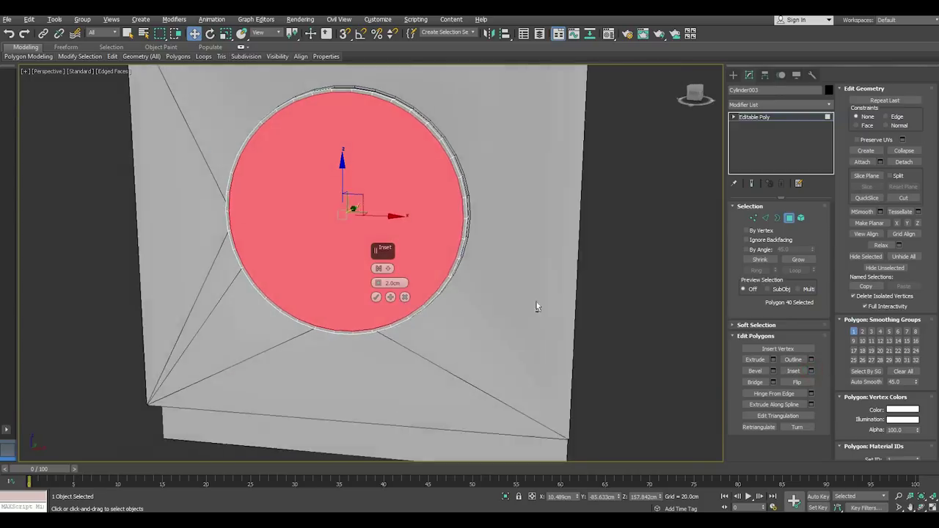
{"action": "left_click_drag", "start_coordinate": [379, 285], "coordinate": [368, 259]}
{"action": "left_click", "coordinate": [377, 296]}
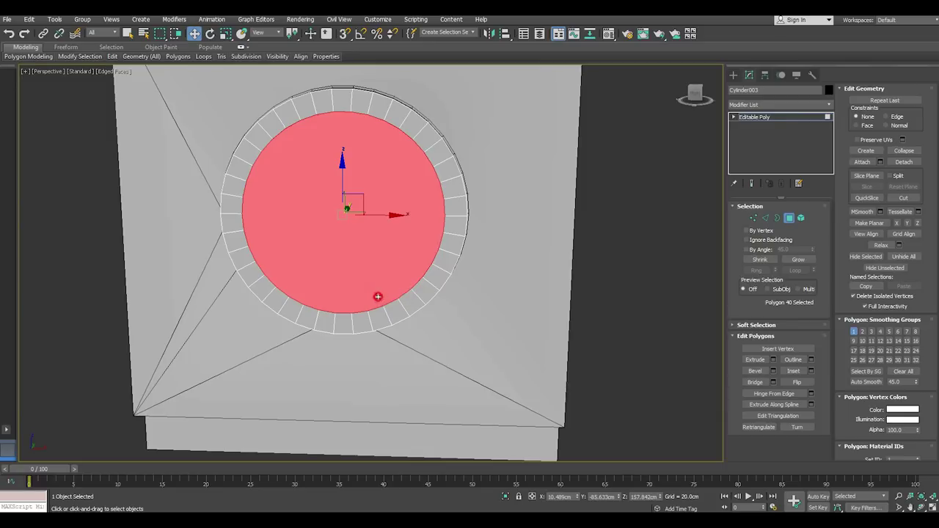
{"action": "middle_click_drag", "start_coordinate": [377, 297], "coordinate": [392, 259], "text": "alt"}
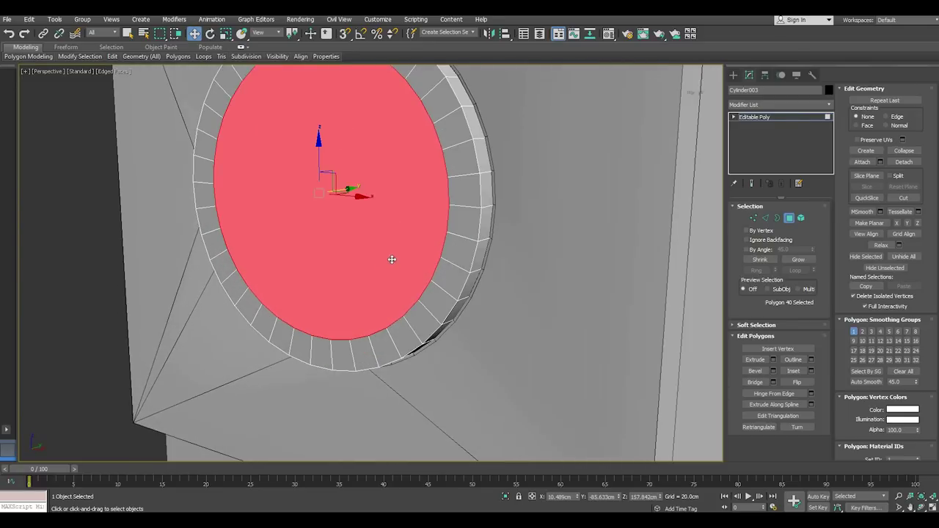
Bevel the inner face inward with negative Height and Outline to recess it
{"action": "left_click", "coordinate": [774, 372]}
{"action": "left_click_drag", "start_coordinate": [377, 283], "coordinate": [405, 349]}
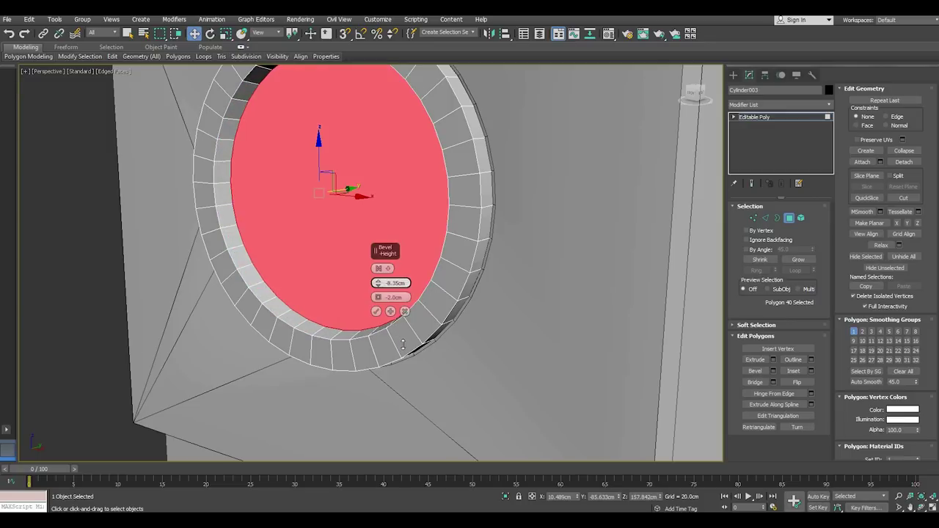
{"action": "left_click_drag", "start_coordinate": [378, 297], "coordinate": [384, 311]}
{"action": "left_click", "coordinate": [376, 311]}
{"action": "scroll", "coordinate": [433, 320], "scroll_direction": "down", "scroll_amount": 3}
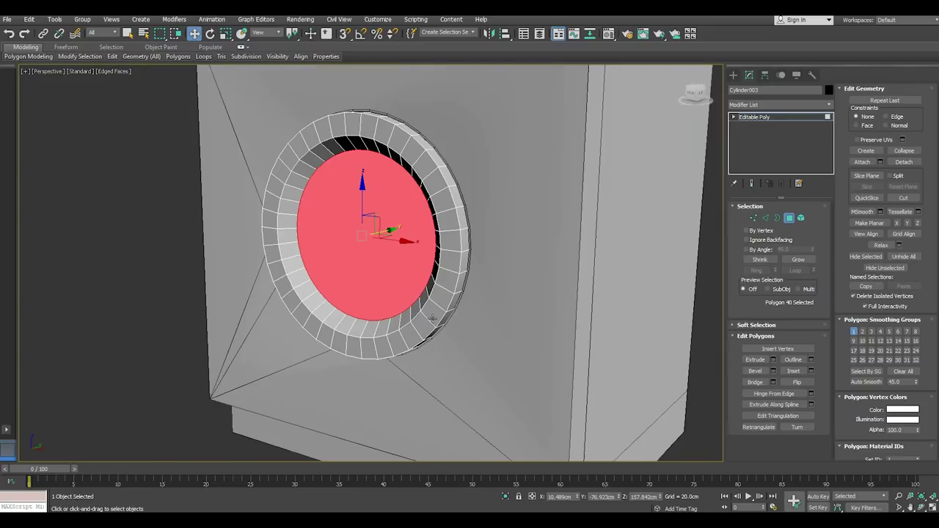
{"action": "middle_click_drag", "start_coordinate": [433, 319], "coordinate": [587, 323], "text": "alt"}
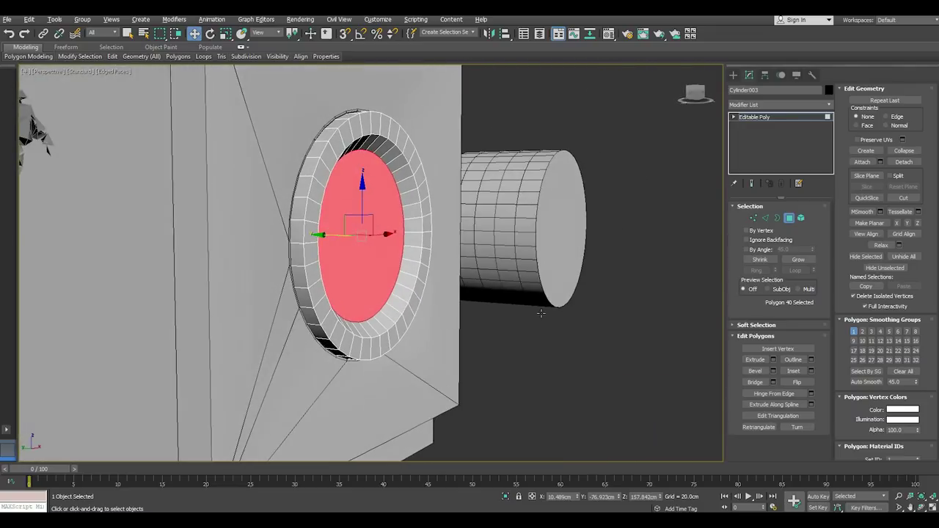
Chamfer the ring's edge loops with an amount of 6.647cm
{"action": "left_click", "coordinate": [766, 218]}
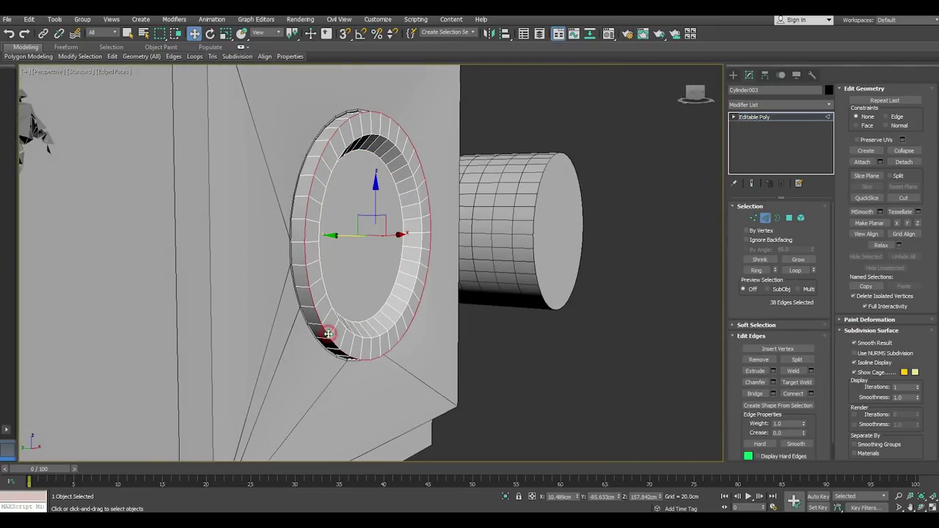
{"action": "scroll", "coordinate": [328, 334], "scroll_direction": "up", "scroll_amount": 2}
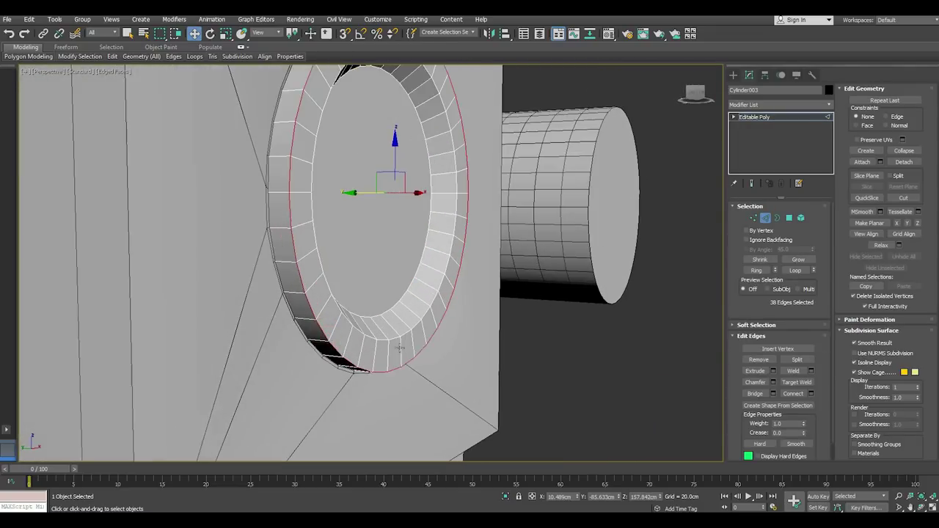
{"action": "left_click", "coordinate": [774, 383]}
{"action": "left_click_drag", "start_coordinate": [377, 289], "coordinate": [497, 353]}
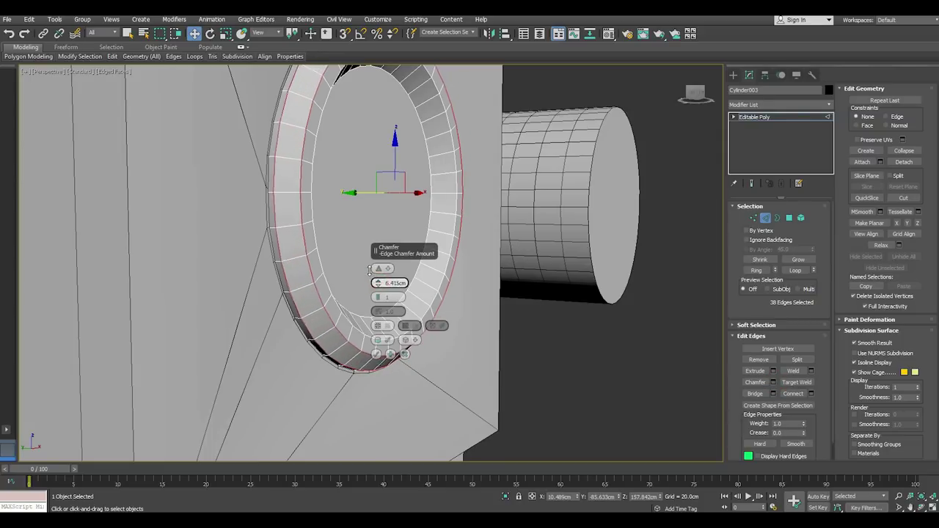
{"action": "mouse_move", "coordinate": [498, 352]}
{"action": "middle_mouse_down", "text": "alt"}
{"action": "mouse_move", "coordinate": [559, 327]}
{"action": "mouse_move", "coordinate": [472, 401]}
{"action": "middle_mouse_up", "text": "alt"}
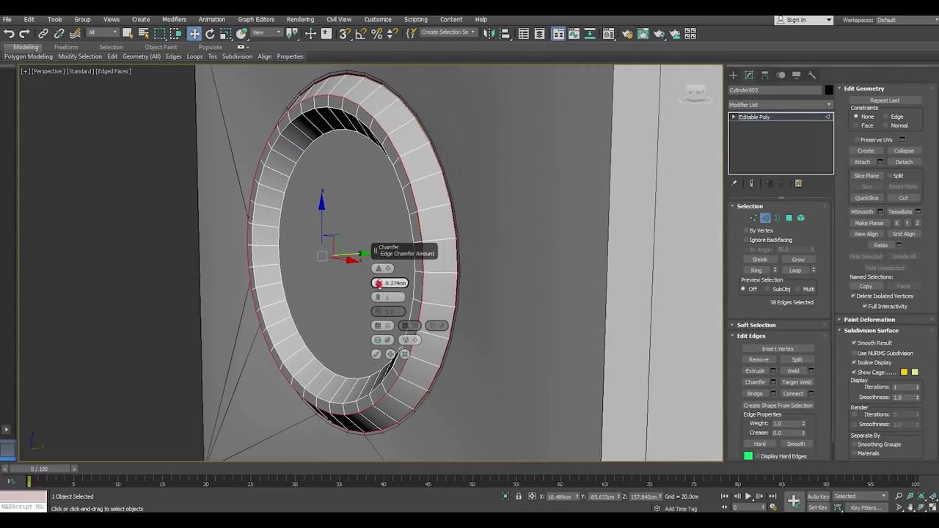
{"action": "left_click_drag", "start_coordinate": [378, 283], "coordinate": [389, 291]}
{"action": "mouse_move", "coordinate": [389, 291]}
{"action": "middle_mouse_down", "text": "alt"}
{"action": "mouse_move", "coordinate": [591, 313]}
{"action": "mouse_move", "coordinate": [347, 264]}
{"action": "mouse_move", "coordinate": [272, 336]}
{"action": "middle_mouse_up", "text": "alt"}
{"action": "scroll", "coordinate": [347, 264], "scroll_direction": "down", "scroll_amount": 5}
{"action": "scroll", "coordinate": [369, 219], "scroll_direction": "up", "scroll_amount": 3}
{"action": "scroll", "coordinate": [370, 220], "scroll_direction": "up", "scroll_amount": 2}
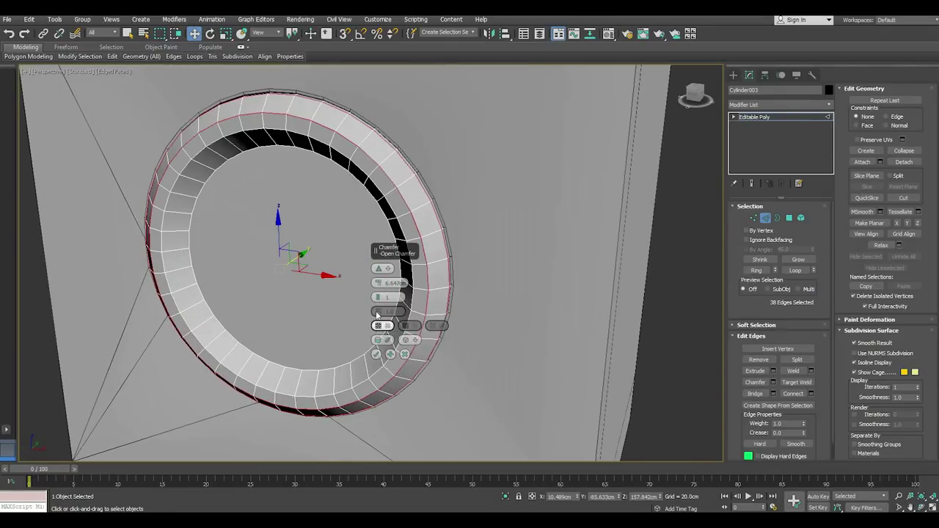
Raise the chamfer to 4 segments and commit it
{"action": "left_click", "coordinate": [378, 294]}
{"action": "mouse_move", "coordinate": [388, 296]}
{"action": "middle_mouse_down", "text": "alt"}
{"action": "mouse_move", "coordinate": [538, 291]}
{"action": "mouse_move", "coordinate": [570, 271]}
{"action": "mouse_move", "coordinate": [592, 275]}
{"action": "mouse_move", "coordinate": [602, 251]}
{"action": "mouse_move", "coordinate": [607, 259]}
{"action": "mouse_move", "coordinate": [567, 281]}
{"action": "middle_mouse_up", "text": "alt"}
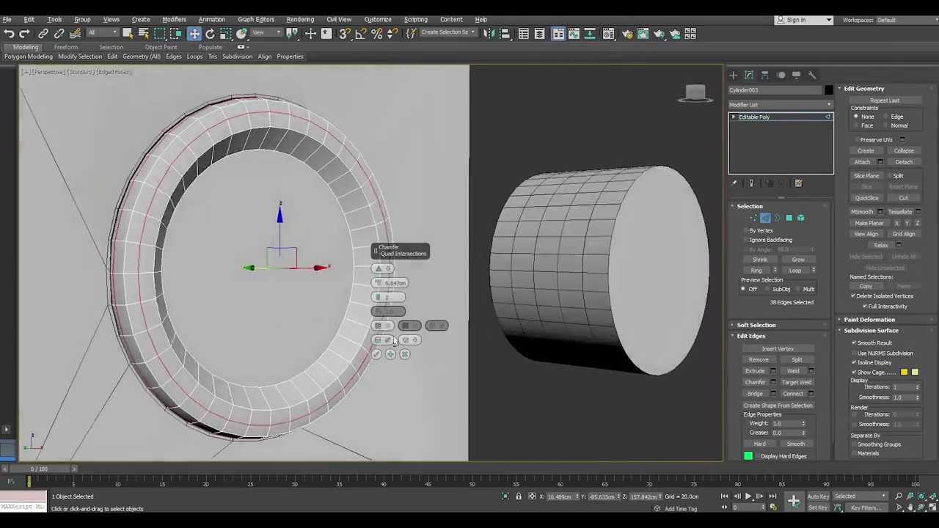
{"action": "middle_click_drag", "start_coordinate": [402, 318], "coordinate": [331, 331], "text": "alt"}
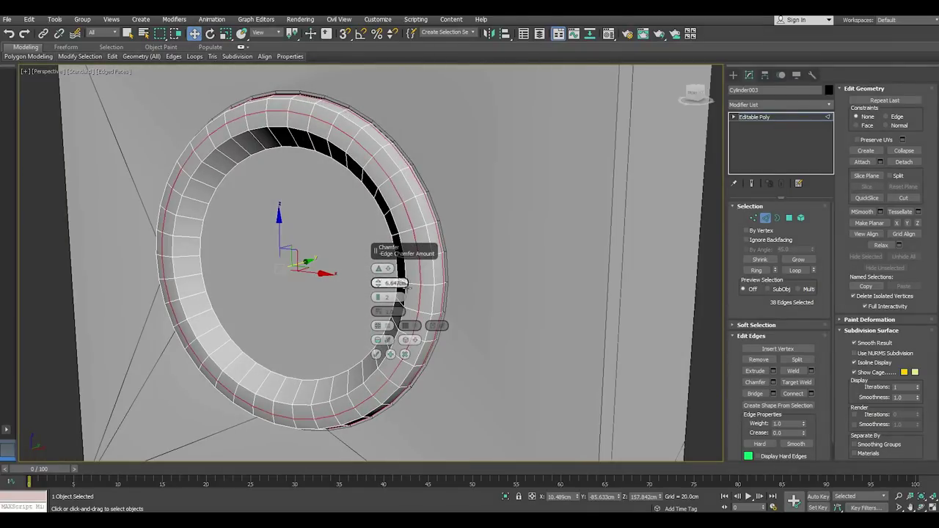
{"action": "middle_click_drag", "start_coordinate": [415, 284], "coordinate": [382, 296], "text": "alt"}
{"action": "left_click_drag", "start_coordinate": [380, 296], "coordinate": [389, 296]}
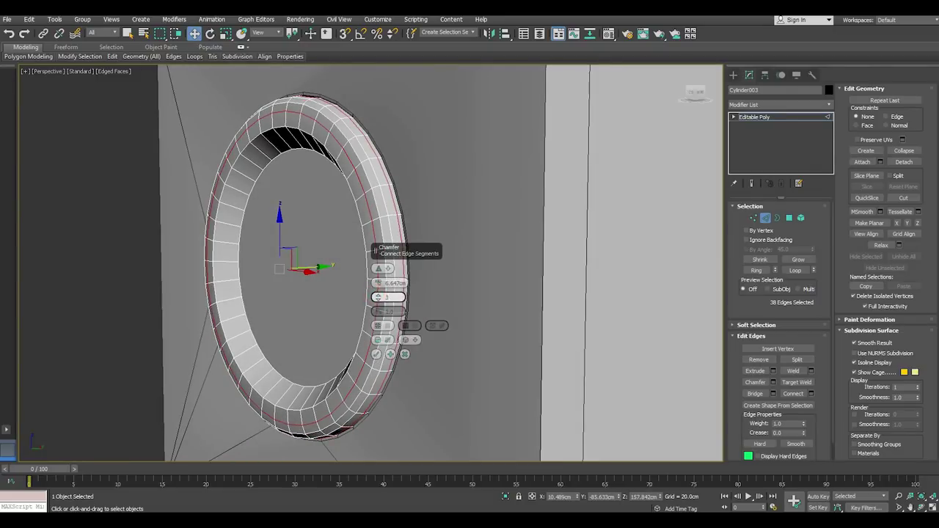
{"action": "mouse_move", "coordinate": [441, 303]}
{"action": "middle_mouse_down", "text": "alt"}
{"action": "mouse_move", "coordinate": [441, 263]}
{"action": "mouse_move", "coordinate": [376, 296]}
{"action": "middle_mouse_up", "text": "alt"}
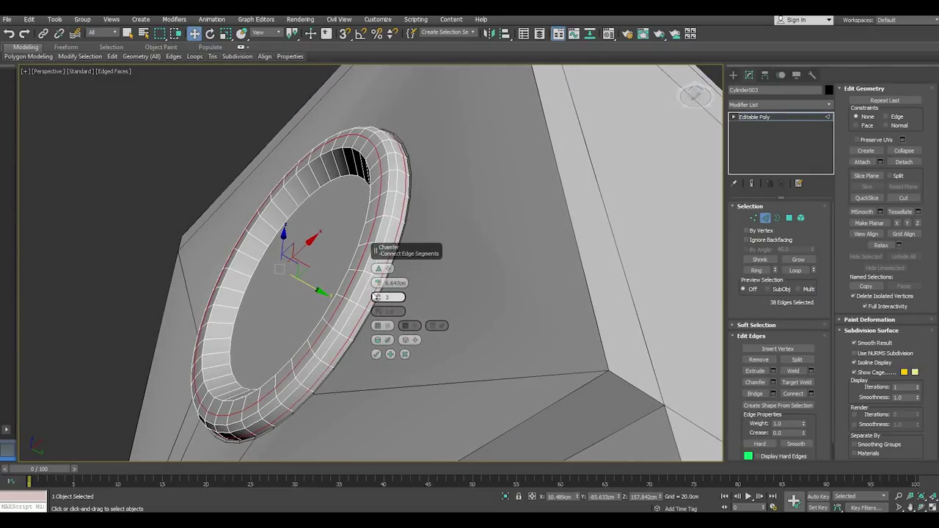
{"action": "left_click", "coordinate": [376, 297]}
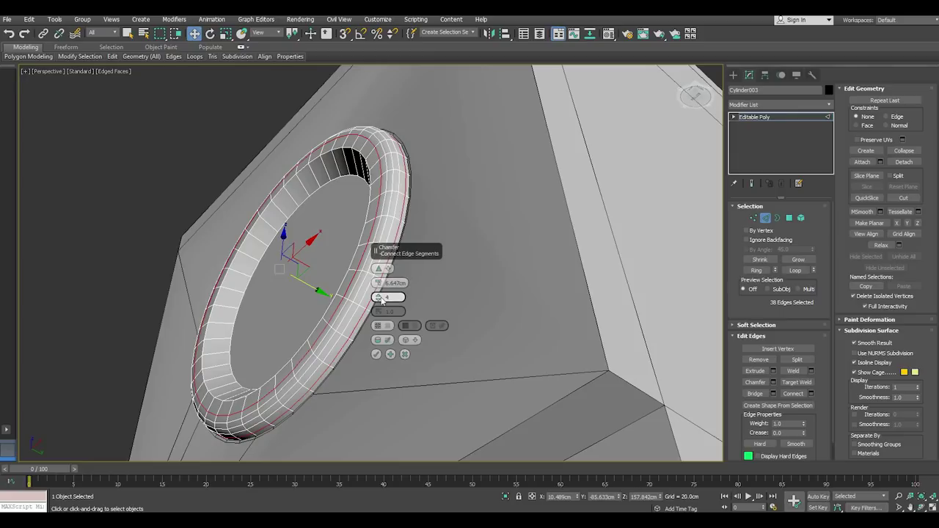
{"action": "left_click_drag", "start_coordinate": [377, 297], "coordinate": [379, 300]}
{"action": "left_click", "coordinate": [379, 298]}
{"action": "mouse_move", "coordinate": [435, 287]}
{"action": "middle_mouse_down", "text": "alt"}
{"action": "mouse_move", "coordinate": [518, 325]}
{"action": "mouse_move", "coordinate": [506, 326]}
{"action": "middle_mouse_up", "text": "alt"}
{"action": "left_click", "coordinate": [375, 354]}
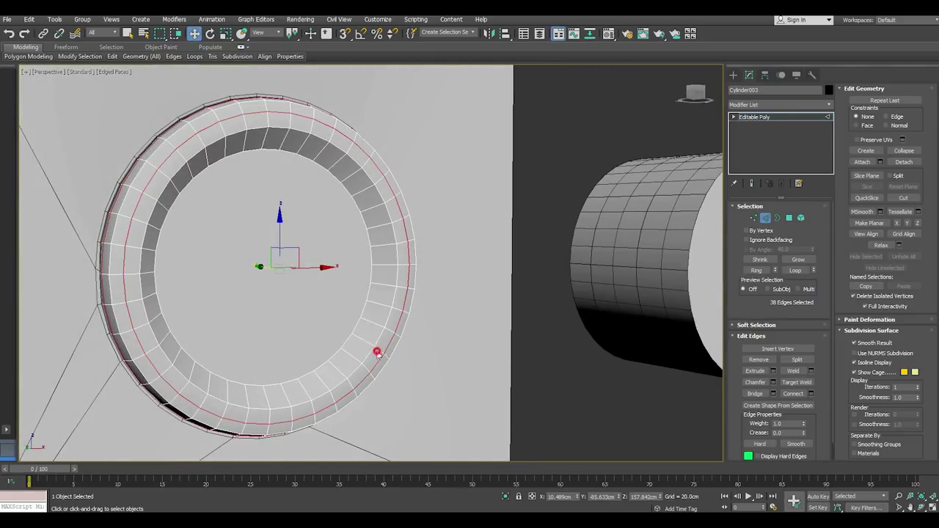
Select the inner edge loop and chamfer it at 2.697cm
{"action": "double_click", "coordinate": [323, 390]}
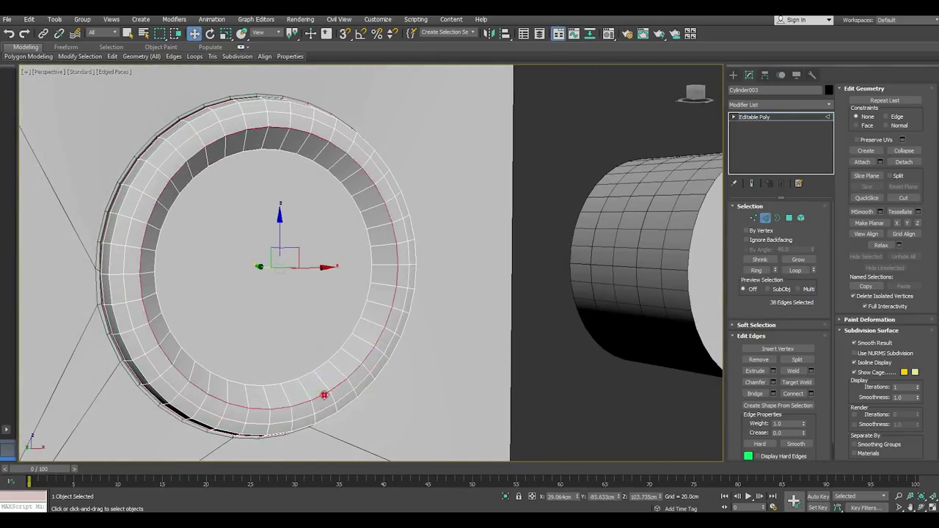
{"action": "left_click", "coordinate": [225, 33]}
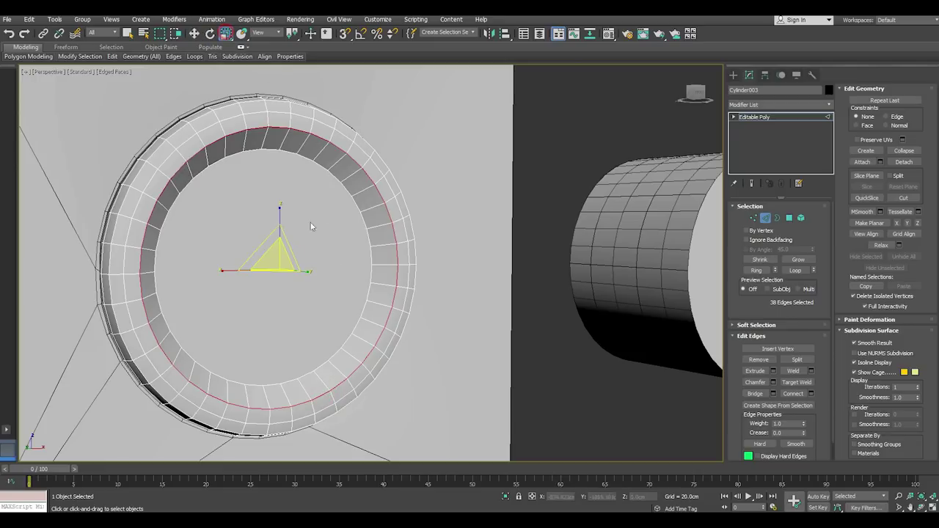
{"action": "left_click", "coordinate": [773, 383]}
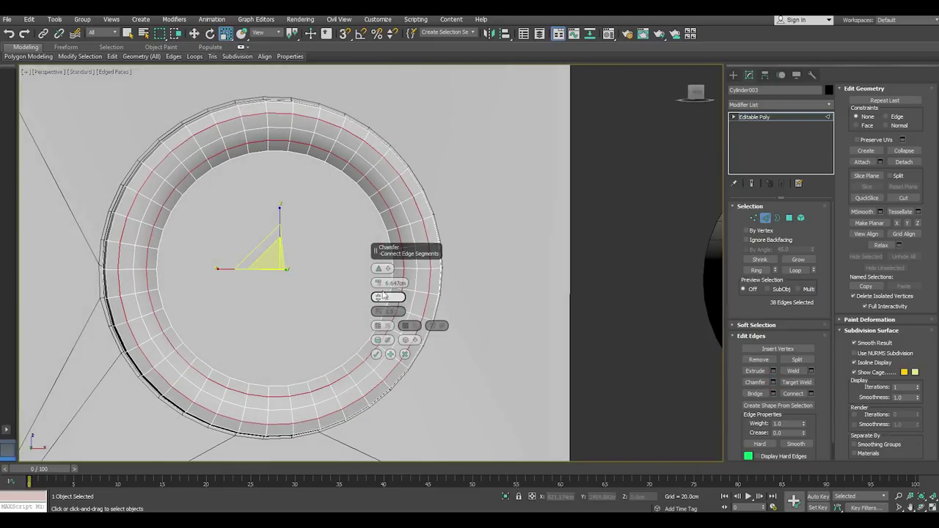
{"action": "left_click_drag", "start_coordinate": [376, 283], "coordinate": [376, 293]}
{"action": "middle_click_drag", "start_coordinate": [457, 379], "coordinate": [405, 383], "text": "alt"}
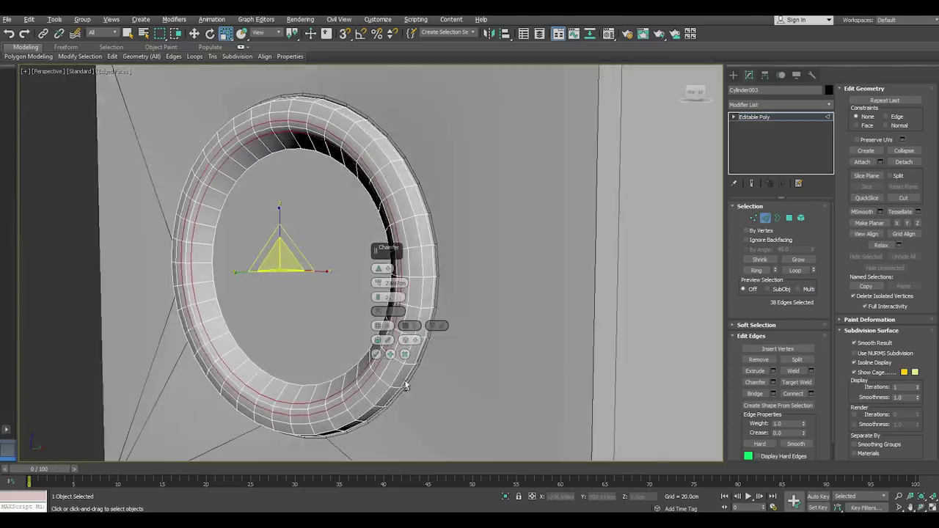
{"action": "left_click", "coordinate": [377, 354]}
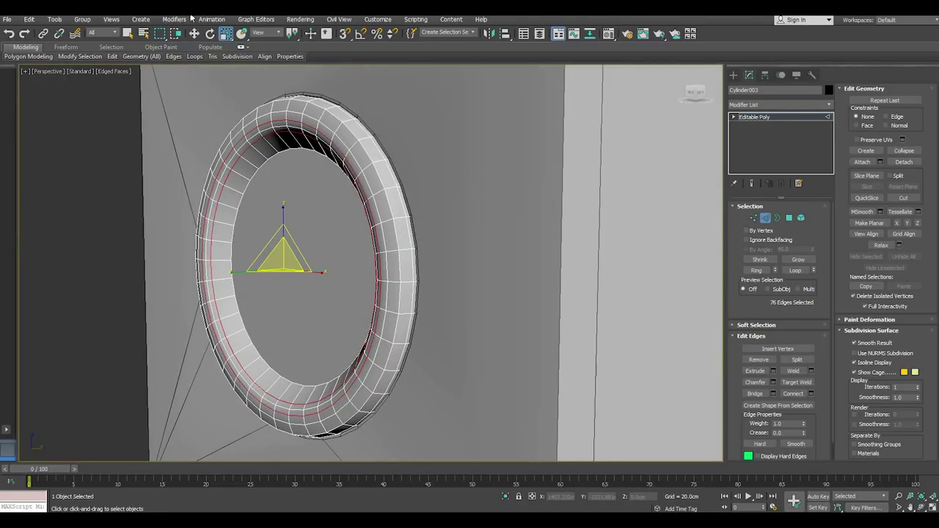
Select the ring's flat centre cap polygon and save the scene
{"action": "left_click", "coordinate": [194, 33]}
{"action": "middle_click_drag", "start_coordinate": [322, 242], "coordinate": [357, 264], "text": "alt"}
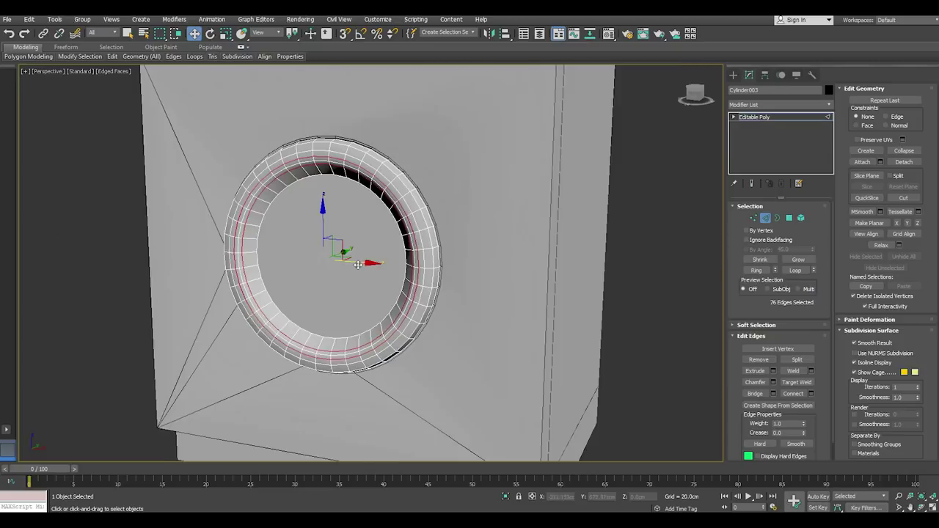
{"action": "scroll", "coordinate": [358, 264], "scroll_direction": "up", "scroll_amount": 3}
{"action": "left_click", "coordinate": [789, 219]}
{"action": "left_click", "coordinate": [334, 249]}
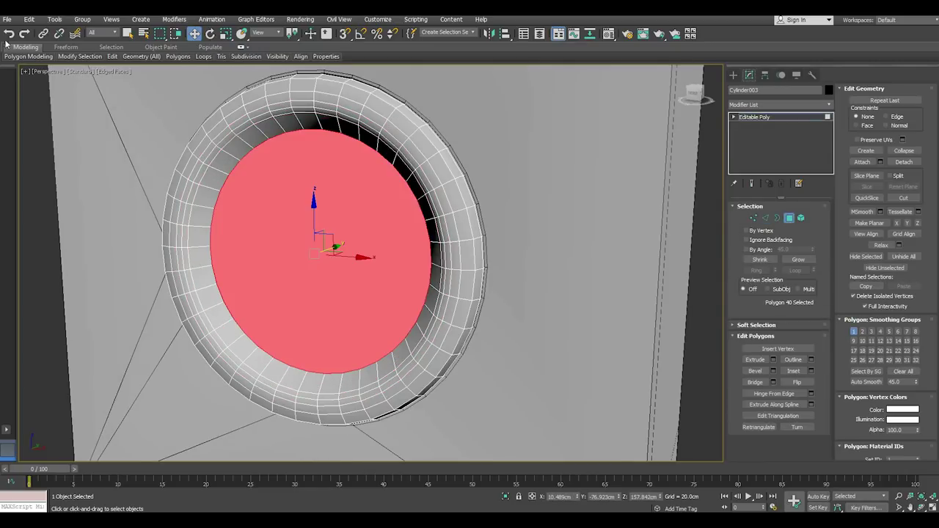
{"action": "left_click", "coordinate": [6, 19]}
{"action": "left_click", "coordinate": [32, 96]}
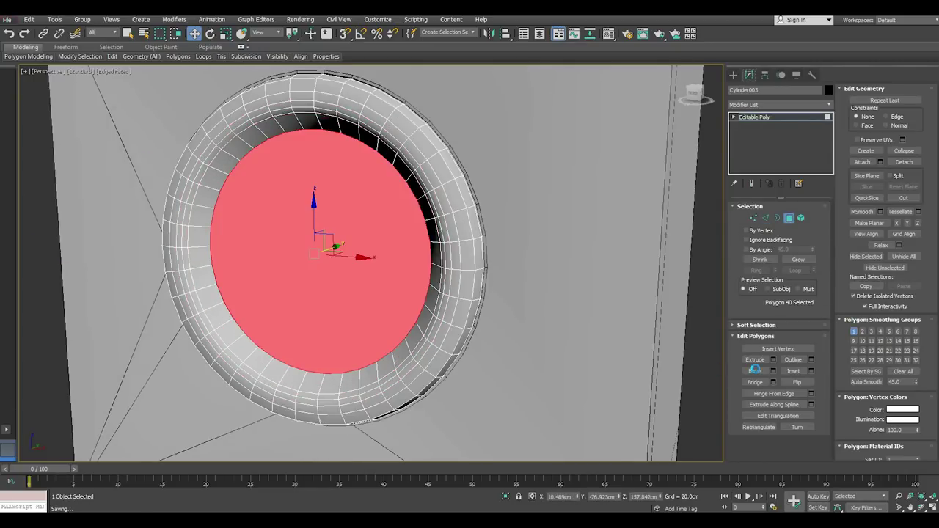
Inset the centre cap into a small disc, then undo the inset
{"action": "left_click", "coordinate": [812, 373]}
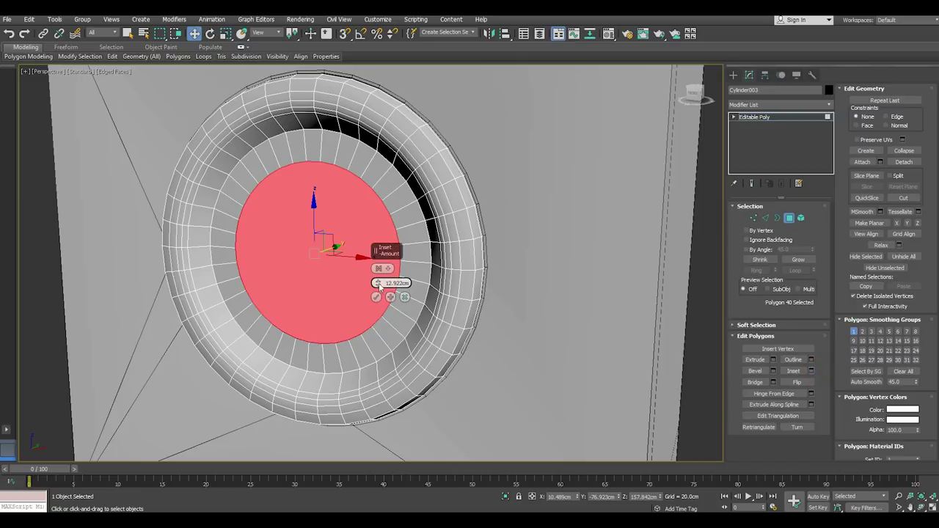
{"action": "mouse_move", "coordinate": [378, 283]}
{"action": "left_mouse_down"}
{"action": "mouse_move", "coordinate": [365, 218]}
{"action": "mouse_move", "coordinate": [365, 227]}
{"action": "left_mouse_up"}
{"action": "scroll", "coordinate": [318, 262], "scroll_direction": "up", "scroll_amount": 2}
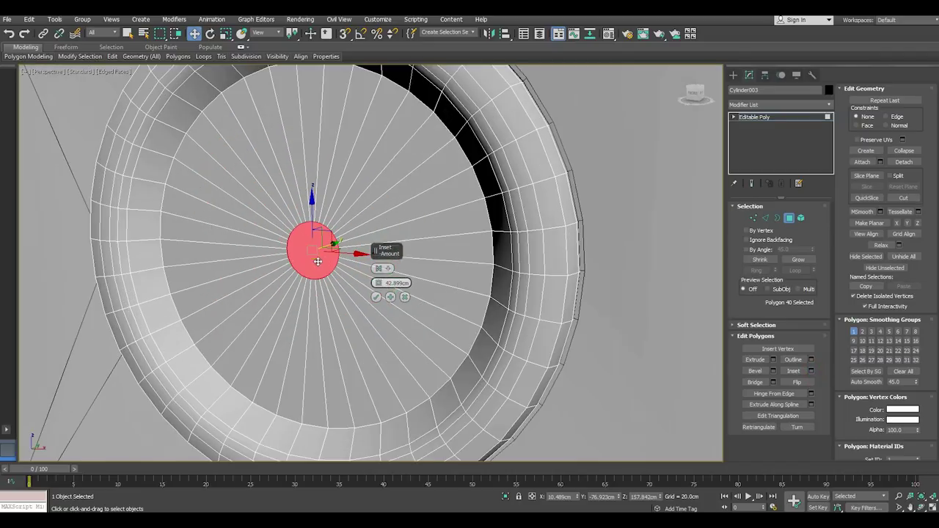
{"action": "left_click_drag", "start_coordinate": [377, 284], "coordinate": [377, 270]}
{"action": "left_click", "coordinate": [376, 296]}
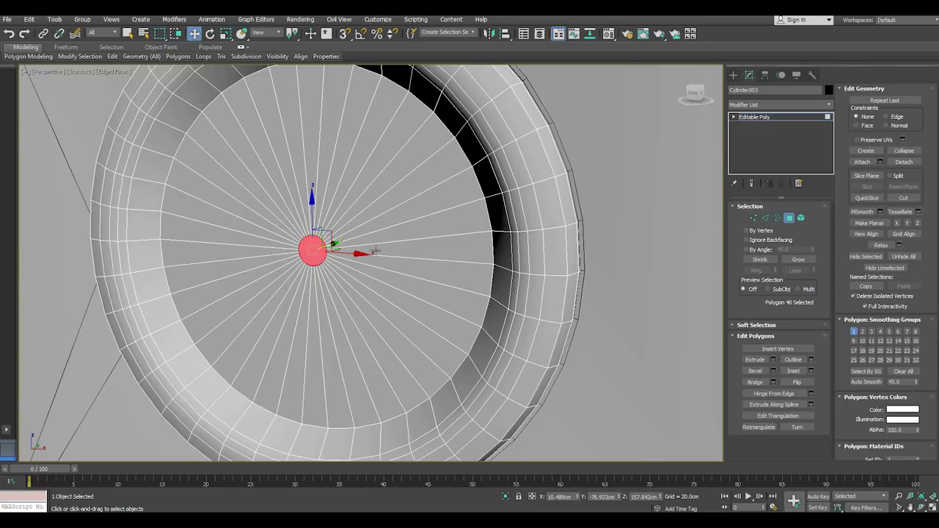
{"action": "scroll", "coordinate": [374, 251], "scroll_direction": "down", "scroll_amount": 3}
{"action": "middle_click_drag", "start_coordinate": [384, 258], "coordinate": [463, 278], "text": "alt"}
{"action": "scroll", "coordinate": [344, 201], "scroll_direction": "down", "scroll_amount": 4}
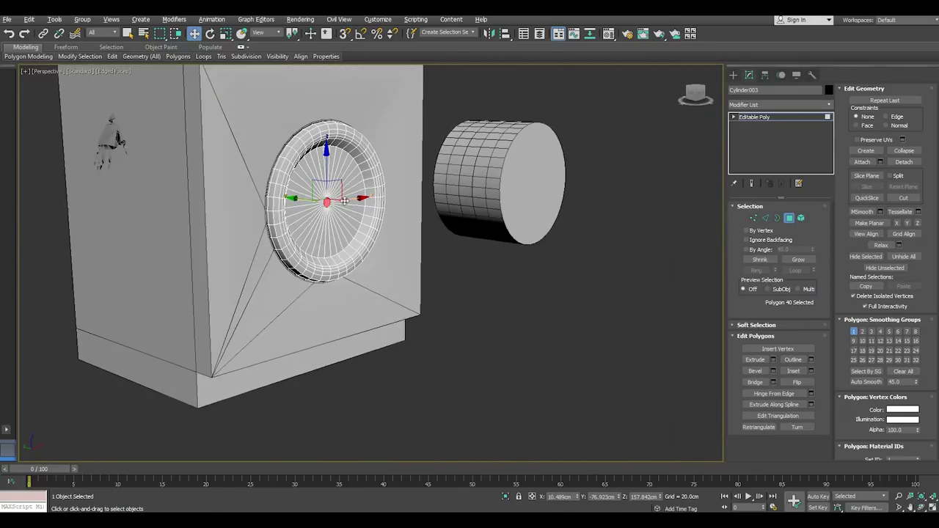
{"action": "middle_click_drag", "start_coordinate": [344, 201], "coordinate": [294, 200], "text": "alt"}
{"action": "left_click", "coordinate": [9, 33]}
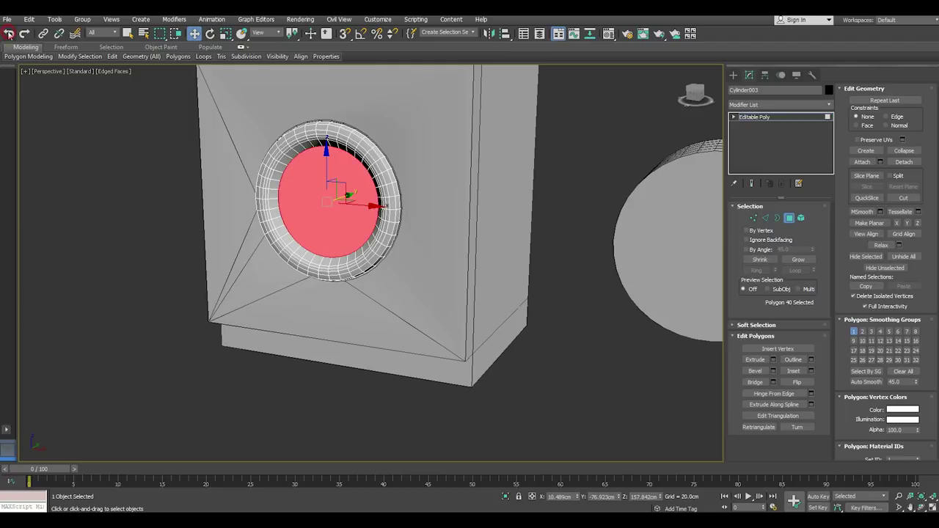
{"action": "scroll", "coordinate": [358, 161], "scroll_direction": "up", "scroll_amount": 3}
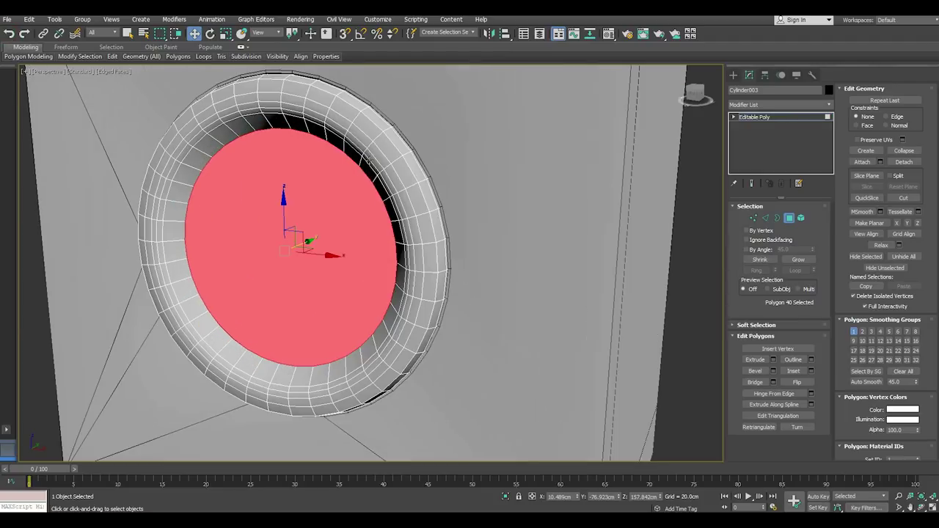
{"action": "scroll", "coordinate": [370, 158], "scroll_direction": "up", "scroll_amount": 1}
{"action": "mouse_move", "coordinate": [389, 142]}
{"action": "middle_mouse_down", "text": "alt"}
{"action": "mouse_move", "coordinate": [404, 111]}
{"action": "mouse_move", "coordinate": [506, 175]}
{"action": "middle_mouse_up", "text": "alt"}
At object level, move the whole ring forward along Y out of the cabinet front and deselect it
{"action": "left_click", "coordinate": [745, 118]}
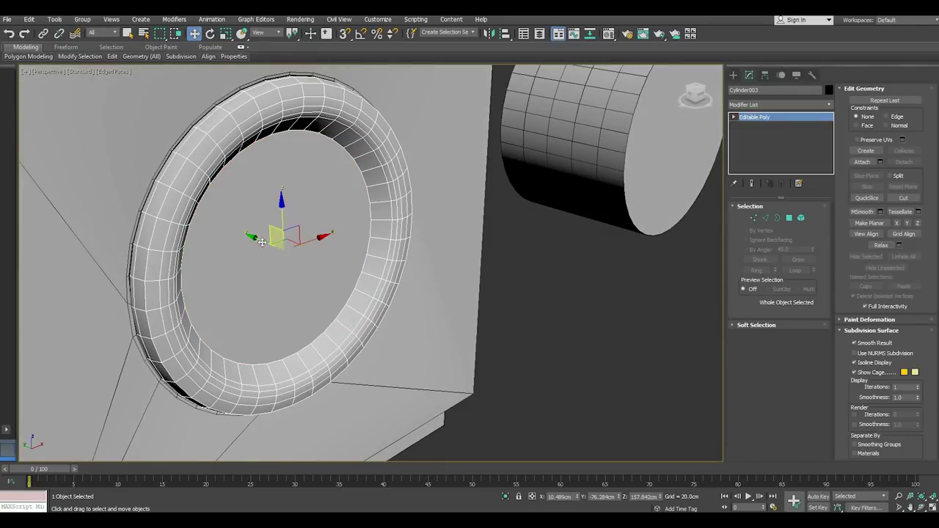
{"action": "mouse_move", "coordinate": [257, 236]}
{"action": "left_mouse_down"}
{"action": "mouse_move", "coordinate": [279, 226]}
{"action": "mouse_move", "coordinate": [321, 267]}
{"action": "left_mouse_up"}
{"action": "key", "text": "ctrl+z"}
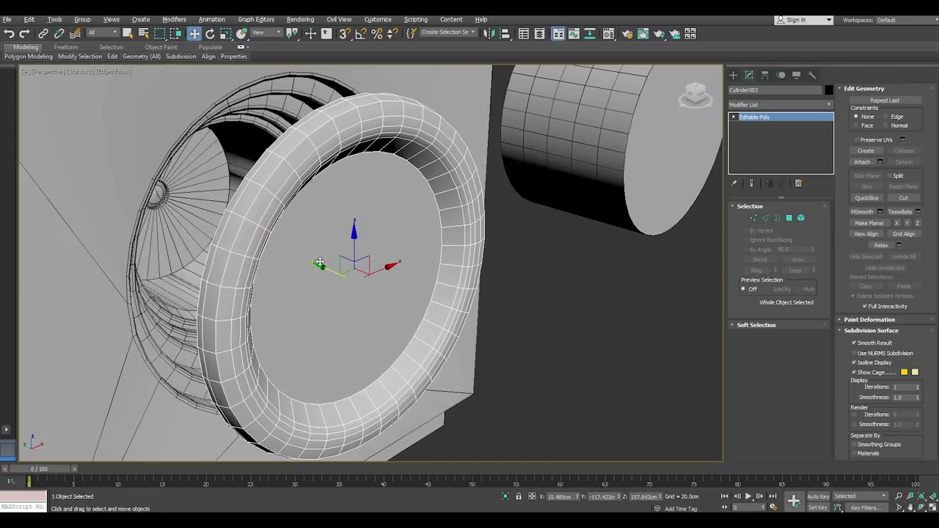
{"action": "middle_click_drag", "start_coordinate": [321, 266], "coordinate": [441, 412], "text": "alt"}
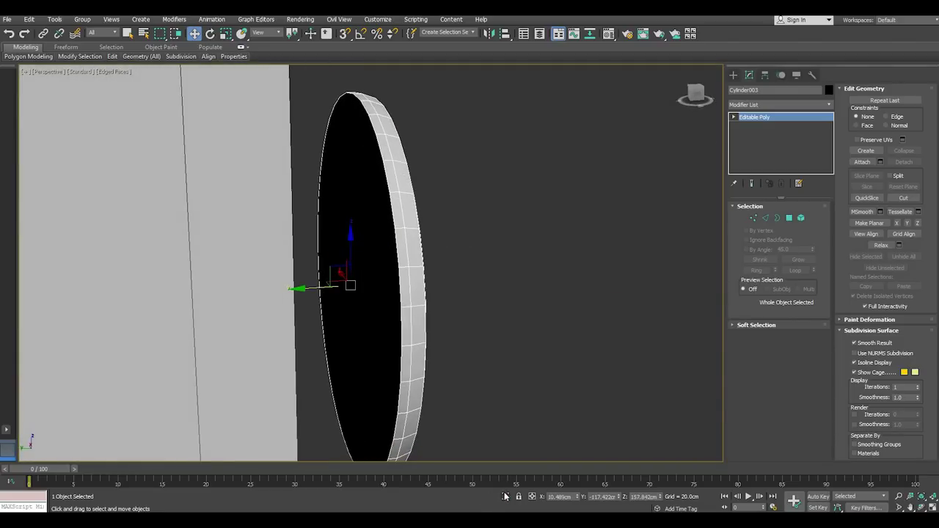
{"action": "middle_click_drag", "start_coordinate": [505, 498], "coordinate": [524, 412], "text": "alt"}
{"action": "left_click", "coordinate": [524, 390]}
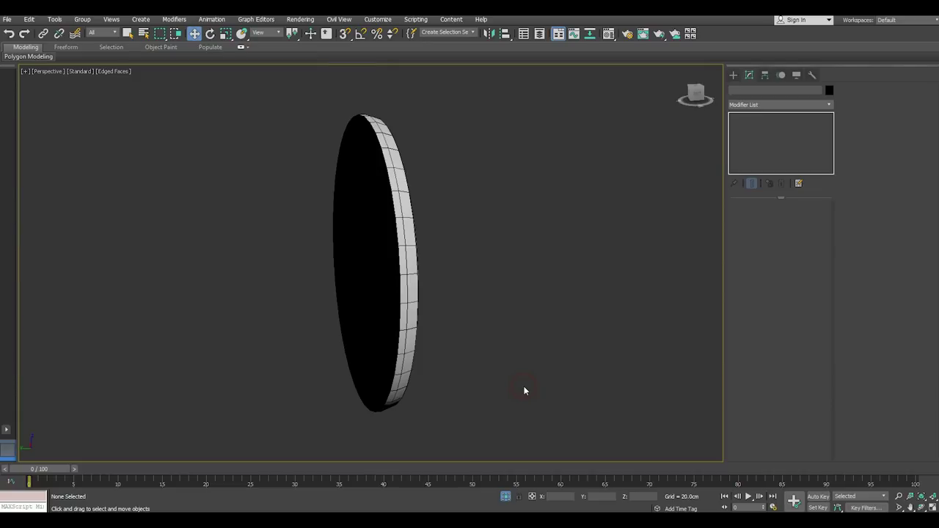
Add a Symmetry modifier to the ring with Mirror Axis set to Z
{"action": "mouse_move", "coordinate": [447, 267]}
{"action": "middle_mouse_down", "text": "alt"}
{"action": "mouse_move", "coordinate": [389, 277]}
{"action": "mouse_move", "coordinate": [299, 199]}
{"action": "middle_mouse_up", "text": "alt"}
{"action": "left_click", "coordinate": [299, 199]}
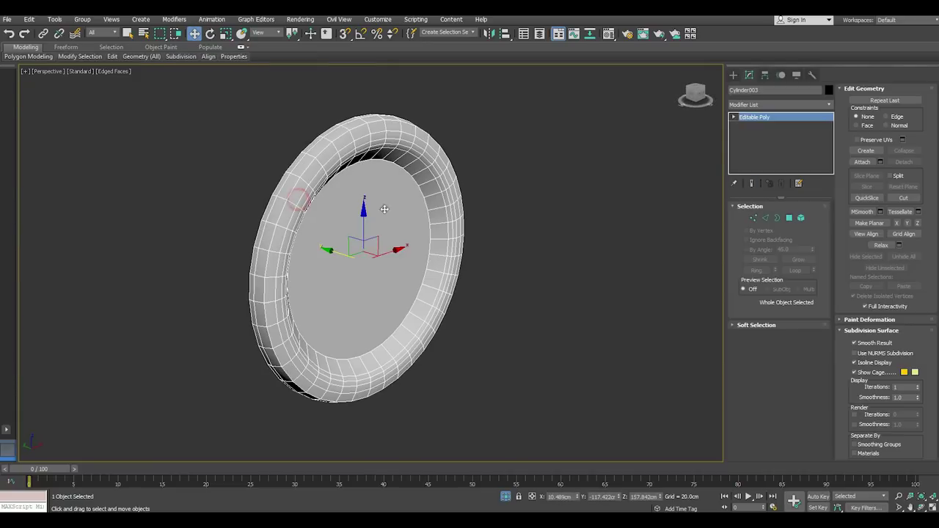
{"action": "left_click", "coordinate": [829, 105]}
{"action": "scroll", "coordinate": [778, 294], "scroll_direction": "down", "scroll_amount": 10}
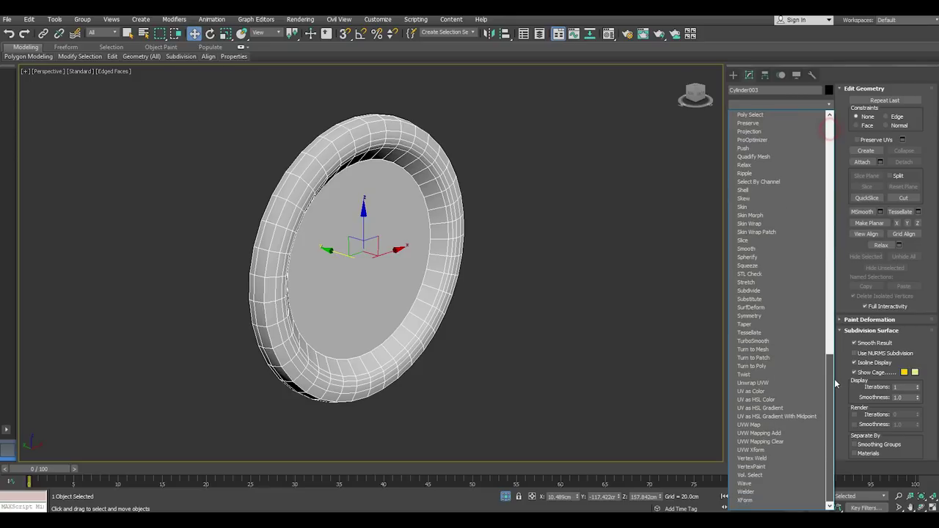
{"action": "left_click", "coordinate": [749, 316]}
{"action": "middle_click_drag", "start_coordinate": [566, 287], "coordinate": [734, 257], "text": "alt"}
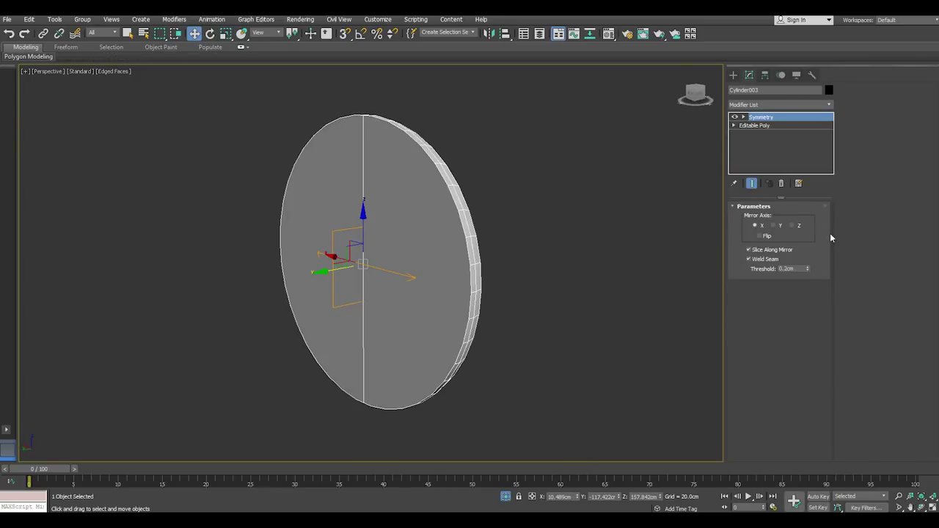
{"action": "left_click", "coordinate": [781, 226]}
{"action": "left_click", "coordinate": [800, 226]}
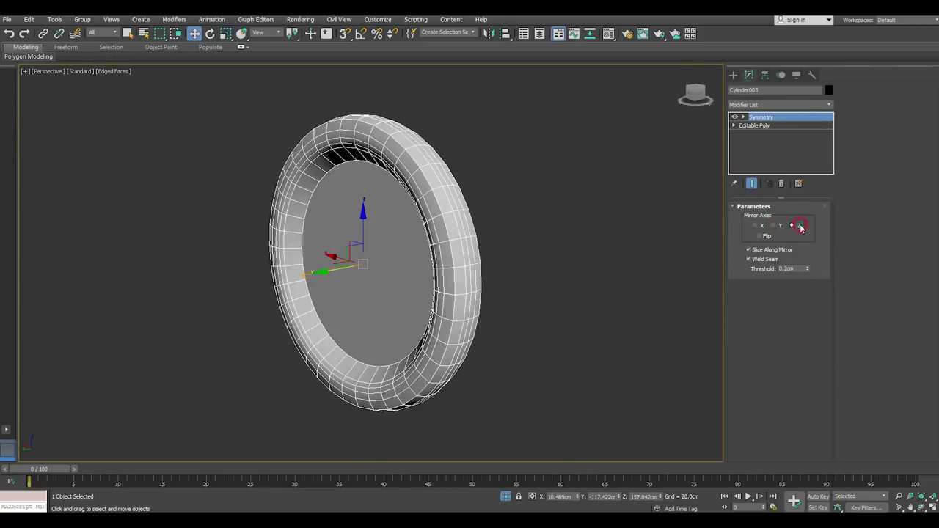
Slide the ring along Y to close the mirror gap, then Collapse All into Editable Poly
{"action": "mouse_move", "coordinate": [628, 253]}
{"action": "middle_mouse_down", "text": "alt"}
{"action": "mouse_move", "coordinate": [568, 253]}
{"action": "mouse_move", "coordinate": [583, 213]}
{"action": "middle_mouse_up", "text": "alt"}
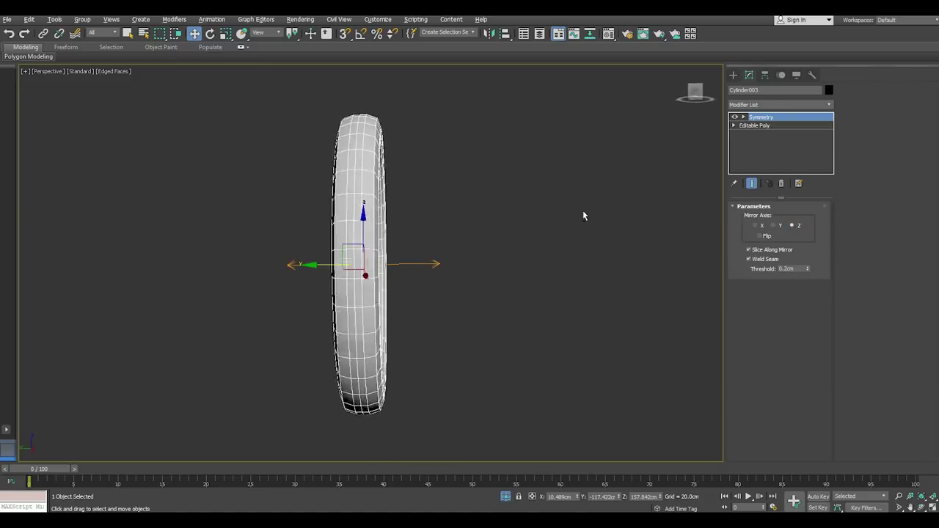
{"action": "scroll", "coordinate": [646, 170], "scroll_direction": "up", "scroll_amount": 2}
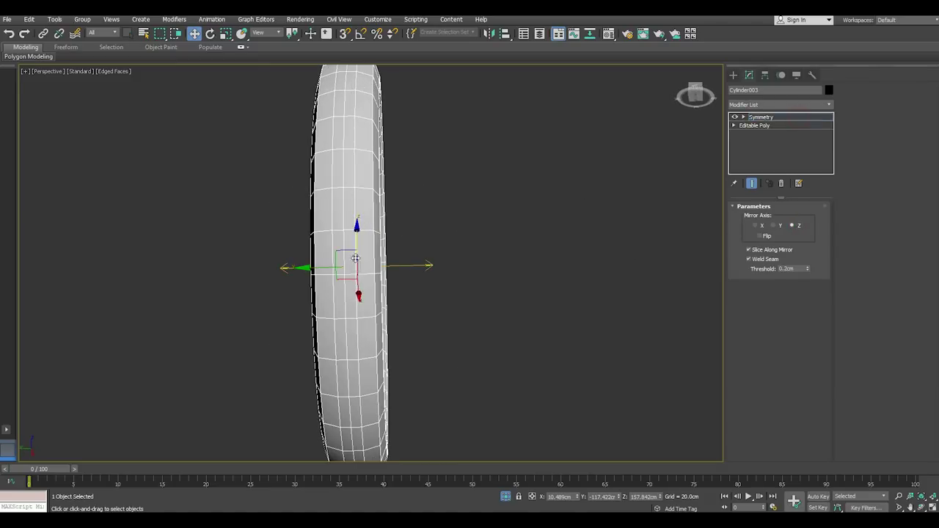
{"action": "left_click_drag", "start_coordinate": [325, 266], "coordinate": [330, 265]}
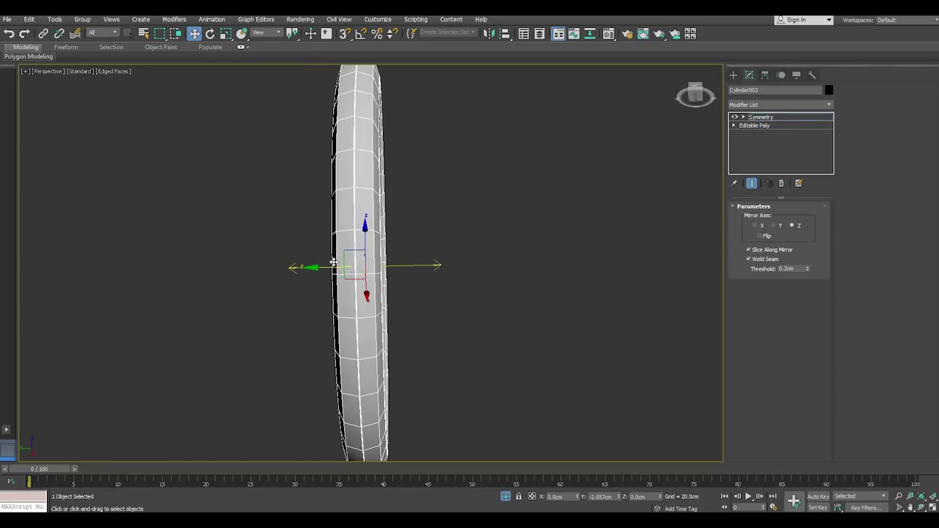
{"action": "left_click_drag", "start_coordinate": [329, 264], "coordinate": [336, 264]}
{"action": "mouse_move", "coordinate": [462, 321]}
{"action": "middle_mouse_down", "text": "alt"}
{"action": "mouse_move", "coordinate": [435, 335]}
{"action": "mouse_move", "coordinate": [451, 357]}
{"action": "mouse_move", "coordinate": [309, 304]}
{"action": "middle_mouse_up", "text": "alt"}
{"action": "left_click_drag", "start_coordinate": [327, 268], "coordinate": [319, 267]}
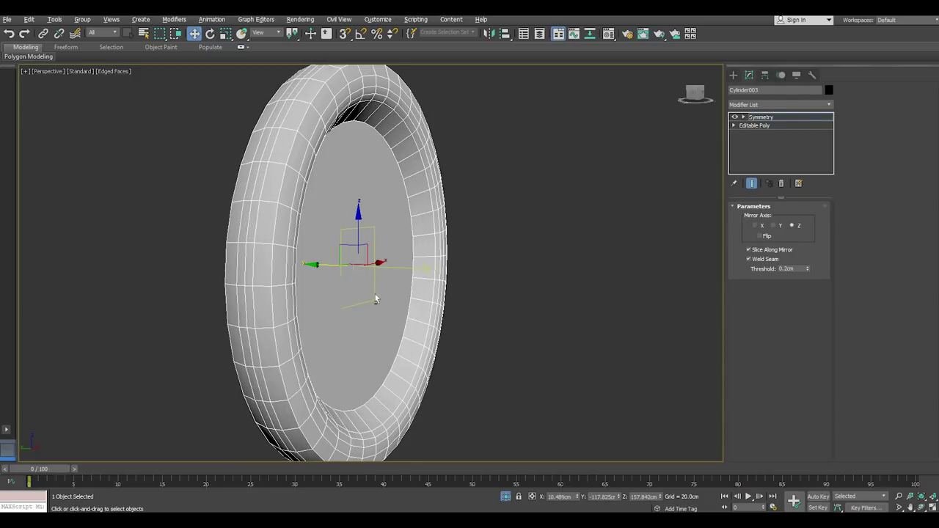
{"action": "mouse_move", "coordinate": [377, 298]}
{"action": "middle_mouse_down", "text": "alt"}
{"action": "mouse_move", "coordinate": [443, 315]}
{"action": "mouse_move", "coordinate": [341, 302]}
{"action": "mouse_move", "coordinate": [279, 314]}
{"action": "middle_mouse_up", "text": "alt"}
{"action": "right_click", "coordinate": [769, 126]}
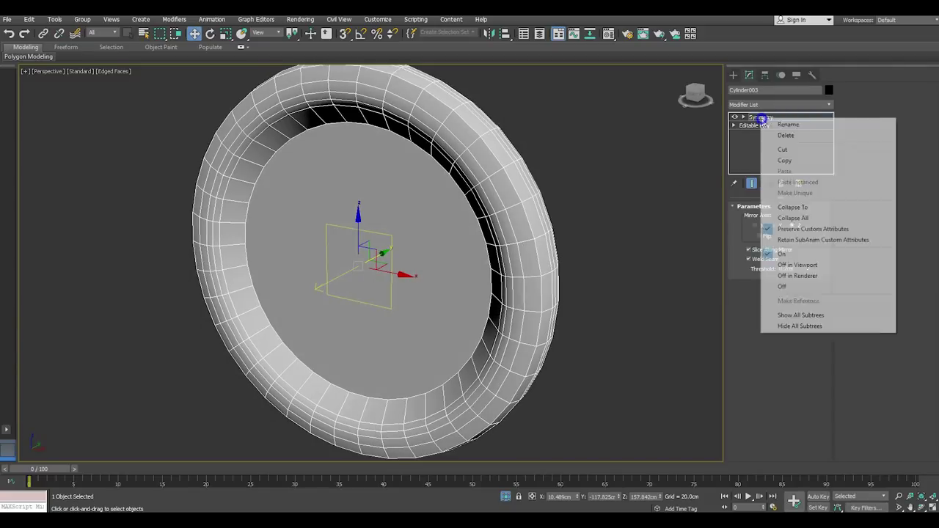
{"action": "left_click", "coordinate": [782, 216]}
{"action": "left_click", "coordinate": [790, 218]}
{"action": "left_click", "coordinate": [351, 290]}
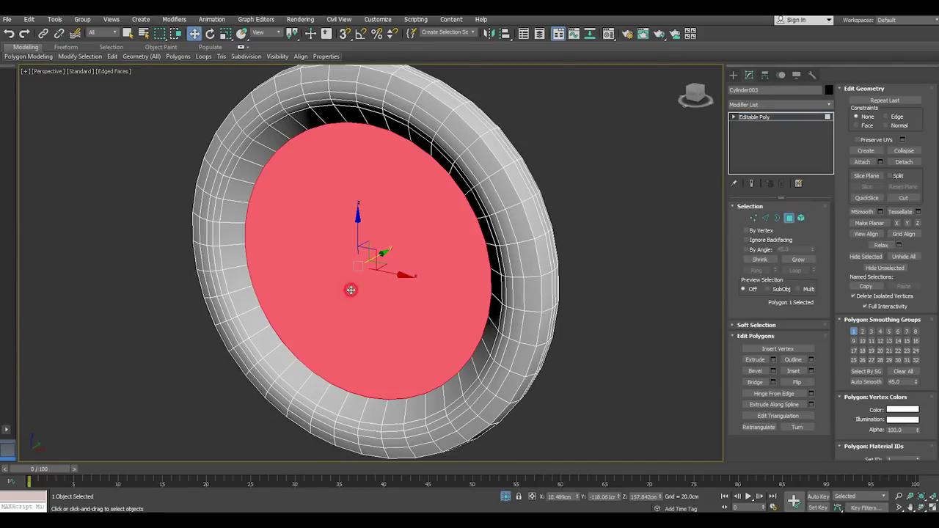
{"action": "key", "text": "Delete"}
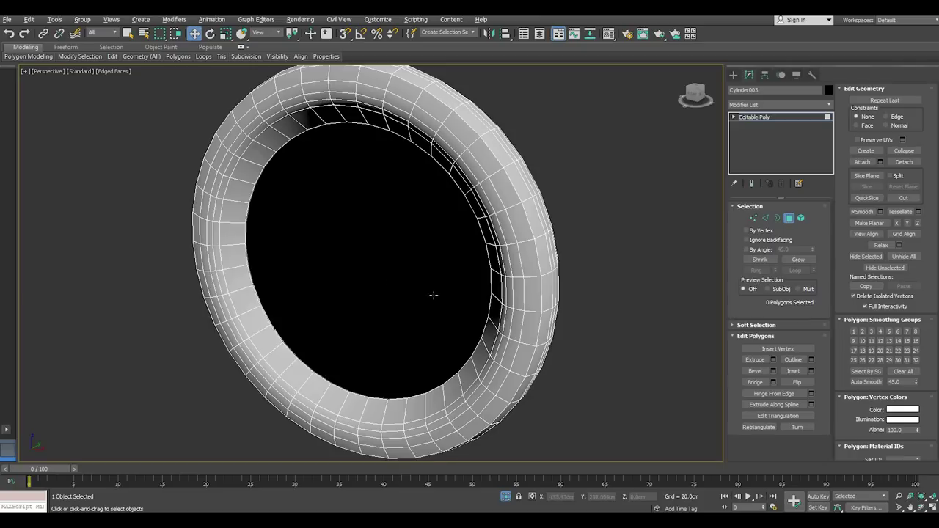
{"action": "middle_click_drag", "start_coordinate": [434, 295], "coordinate": [330, 283], "text": "alt"}
{"action": "left_click", "coordinate": [332, 286]}
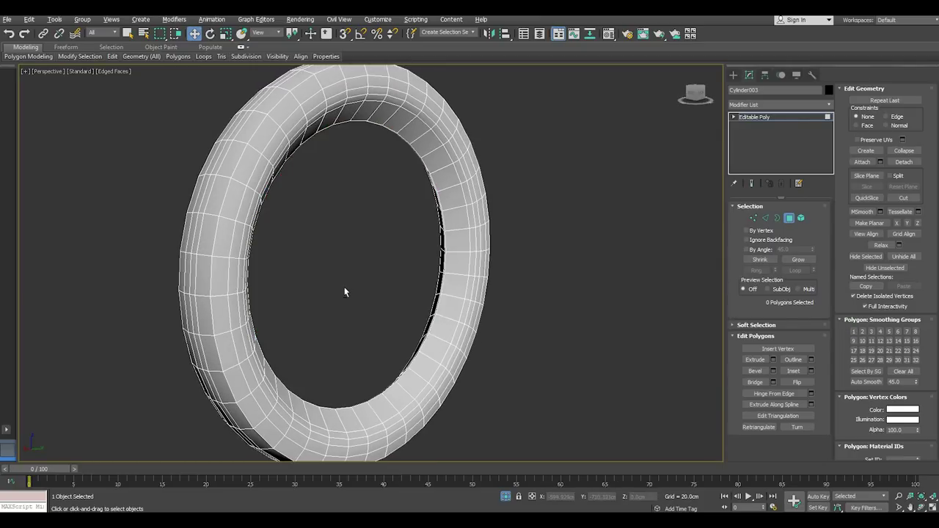
{"action": "mouse_move", "coordinate": [344, 292]}
{"action": "middle_mouse_down", "text": "alt"}
{"action": "mouse_move", "coordinate": [416, 315]}
{"action": "mouse_move", "coordinate": [396, 355]}
{"action": "middle_mouse_up", "text": "alt"}
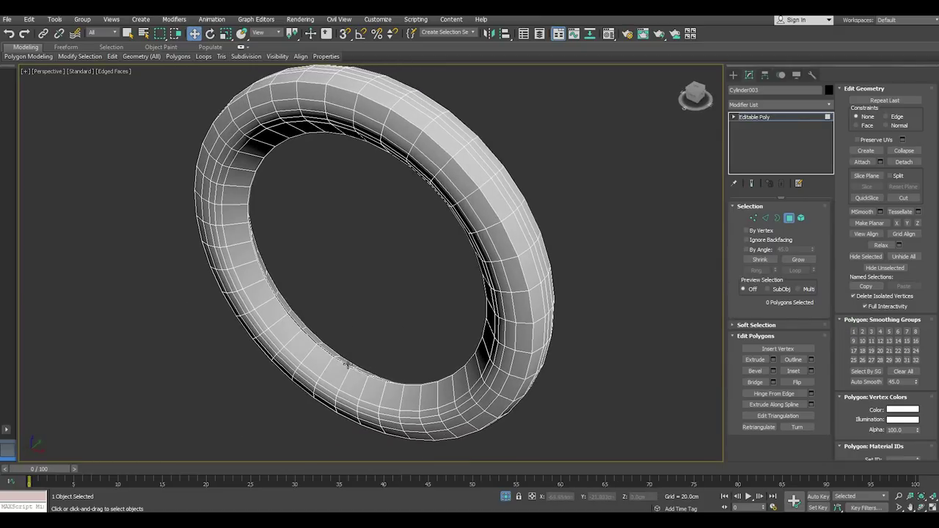
{"action": "scroll", "coordinate": [347, 365], "scroll_direction": "up", "scroll_amount": 5}
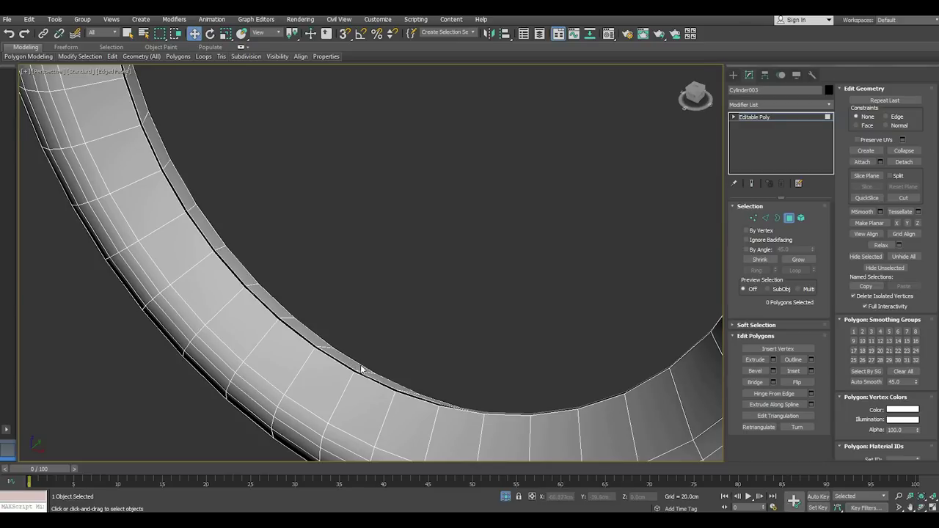
{"action": "middle_click_drag", "start_coordinate": [358, 367], "coordinate": [344, 370], "text": "alt"}
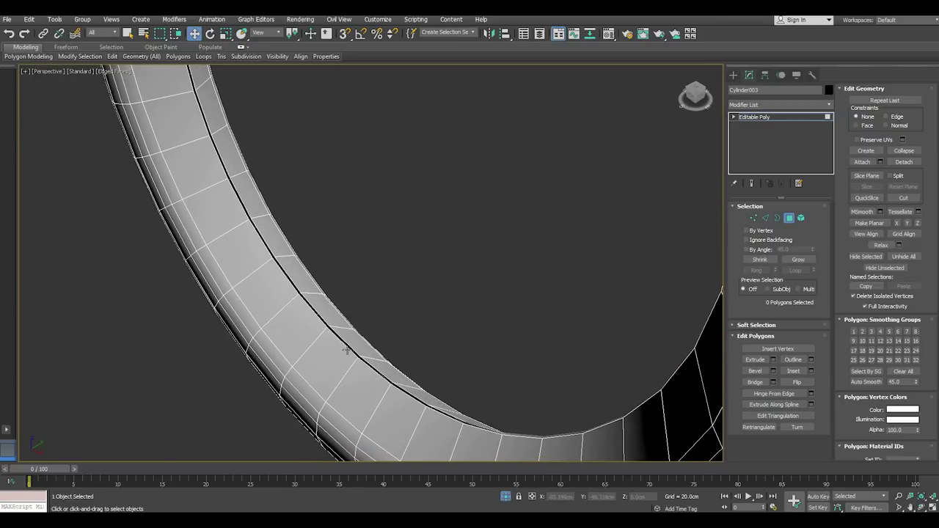
{"action": "left_click", "coordinate": [347, 349]}
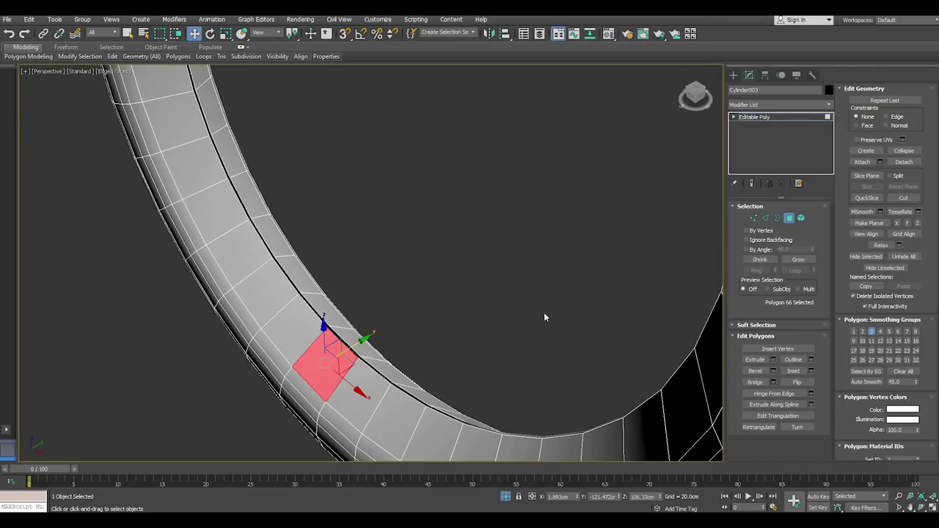
{"action": "left_click", "coordinate": [777, 219]}
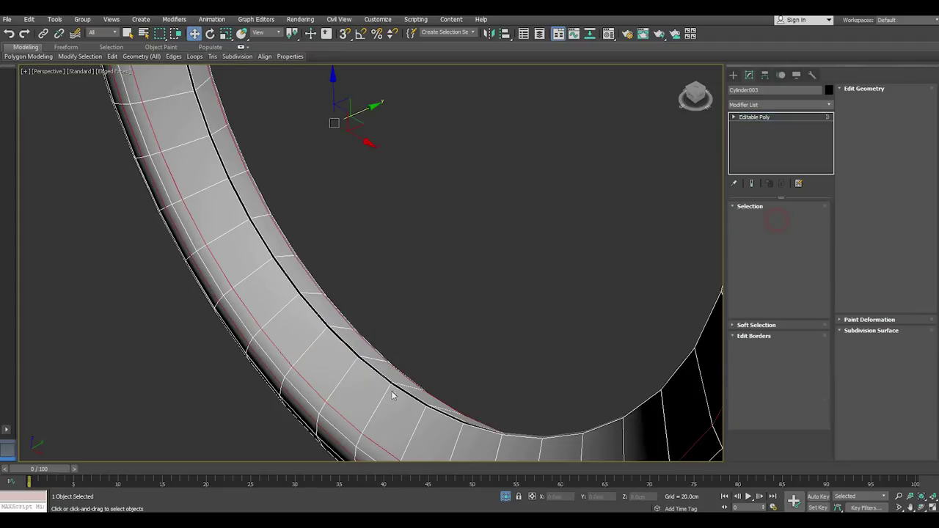
{"action": "left_click", "coordinate": [376, 376]}
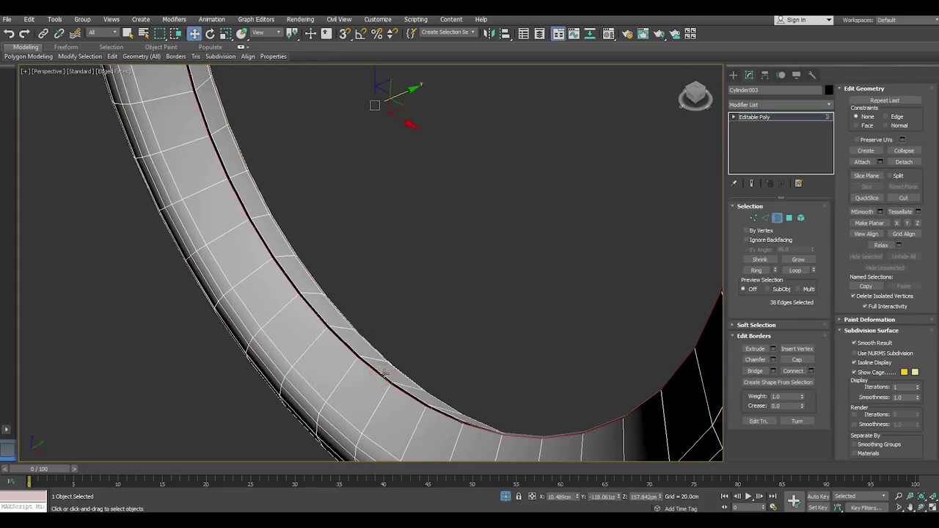
{"action": "left_click", "coordinate": [375, 376], "text": "ctrl"}
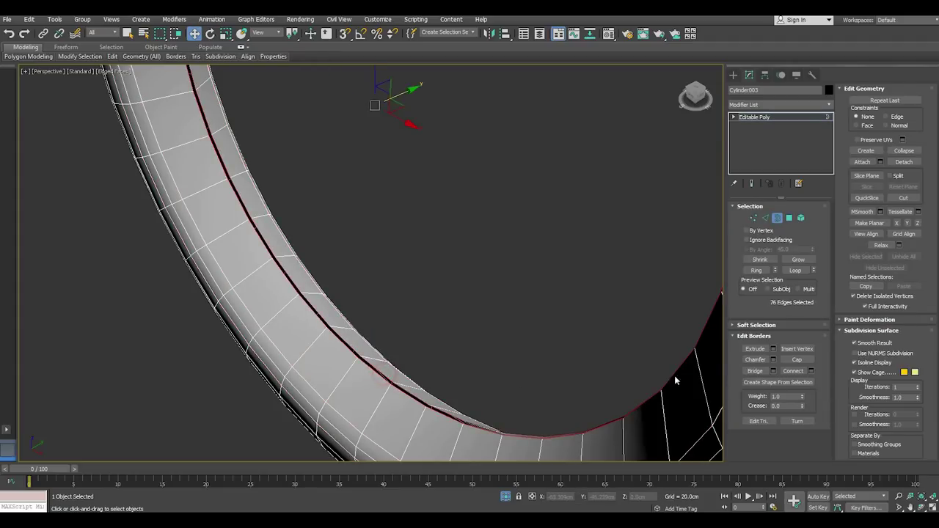
{"action": "left_click", "coordinate": [774, 373]}
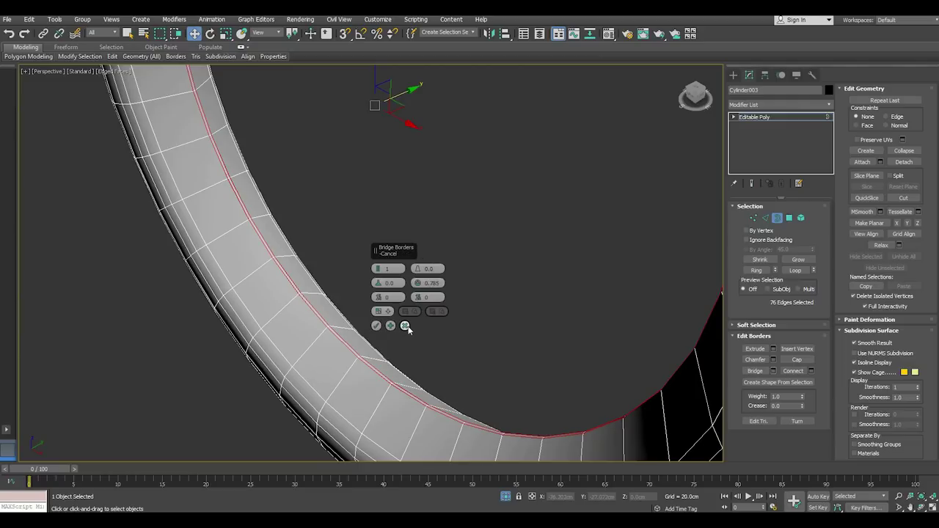
{"action": "left_click", "coordinate": [405, 325]}
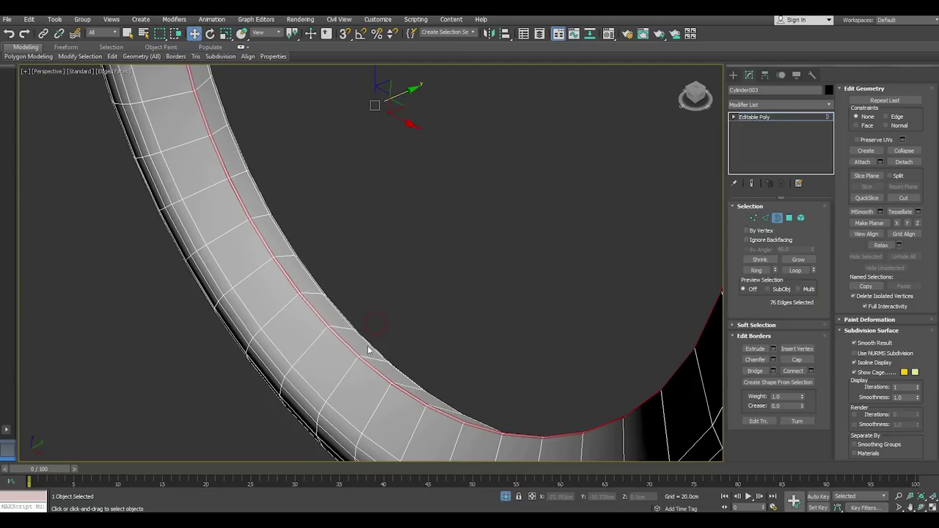
{"action": "scroll", "coordinate": [367, 345], "scroll_direction": "down", "scroll_amount": 5}
{"action": "mouse_move", "coordinate": [381, 352]}
{"action": "middle_mouse_down", "text": "alt"}
{"action": "mouse_move", "coordinate": [426, 325]}
{"action": "mouse_move", "coordinate": [478, 315]}
{"action": "mouse_move", "coordinate": [478, 325]}
{"action": "mouse_move", "coordinate": [354, 337]}
{"action": "mouse_move", "coordinate": [361, 368]}
{"action": "middle_mouse_up", "text": "alt"}
{"action": "scroll", "coordinate": [361, 369], "scroll_direction": "up", "scroll_amount": 5}
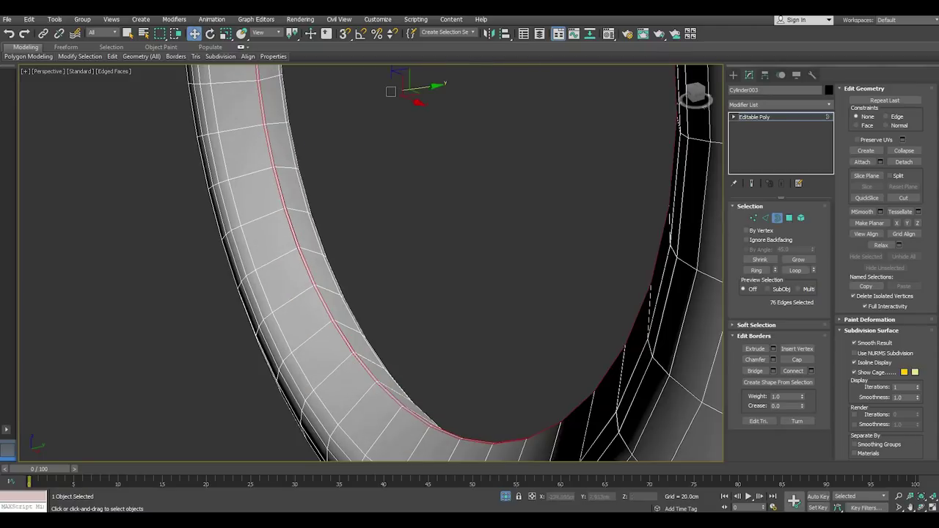
{"action": "left_click", "coordinate": [9, 34]}
{"action": "left_click", "coordinate": [9, 34]}
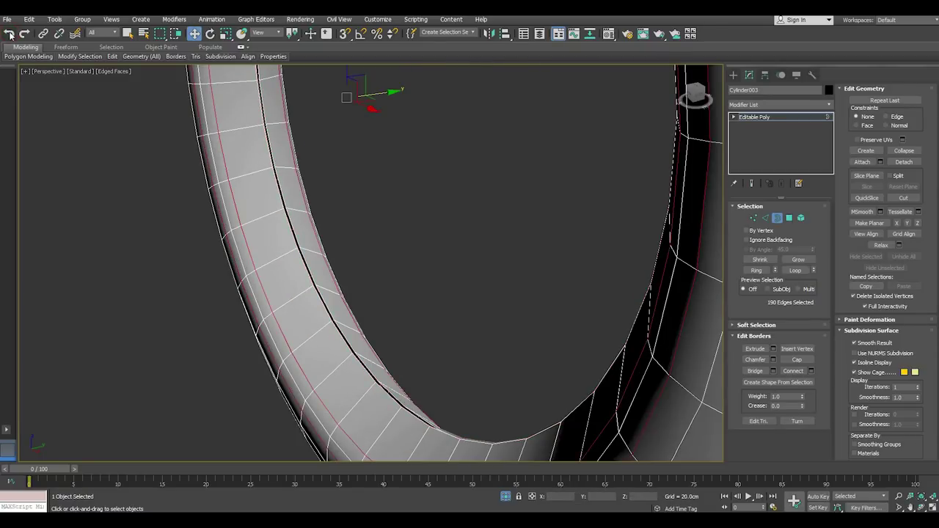
{"action": "left_click", "coordinate": [9, 33]}
{"action": "left_click", "coordinate": [9, 33]}
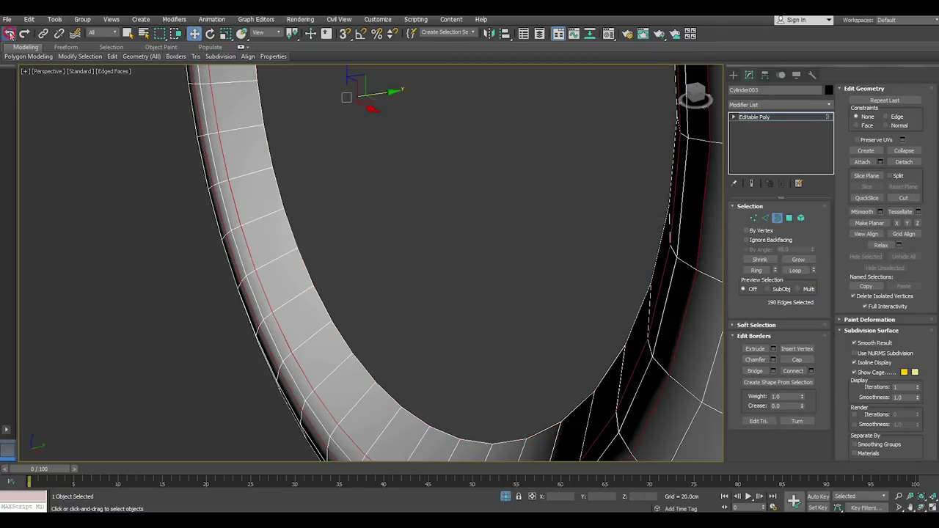
Select both inner cap polygons of the ring
{"action": "mouse_move", "coordinate": [206, 161]}
{"action": "middle_mouse_down", "text": "alt"}
{"action": "mouse_move", "coordinate": [321, 171]}
{"action": "mouse_move", "coordinate": [271, 203]}
{"action": "mouse_move", "coordinate": [702, 286]}
{"action": "middle_mouse_up", "text": "alt"}
{"action": "left_click", "coordinate": [789, 217]}
{"action": "left_click", "coordinate": [377, 210]}
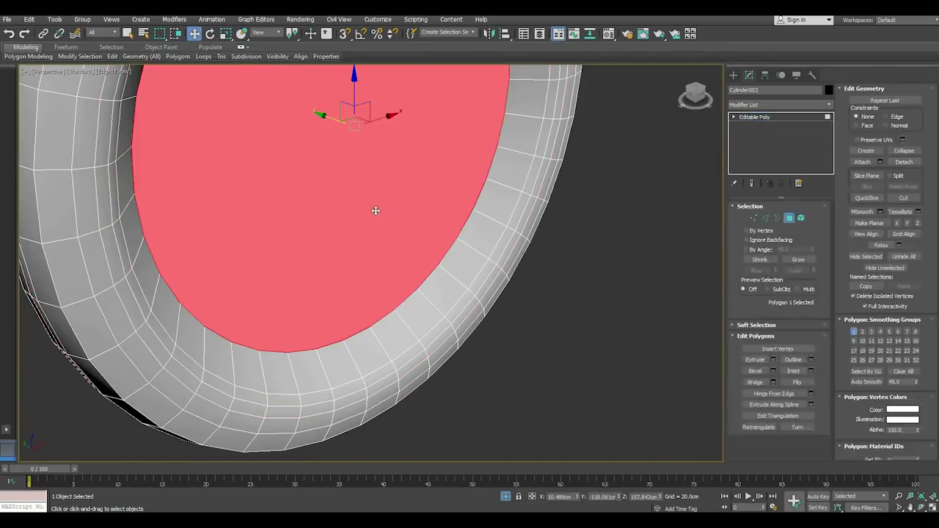
{"action": "mouse_move", "coordinate": [377, 210]}
{"action": "middle_mouse_down", "text": "alt"}
{"action": "mouse_move", "coordinate": [540, 205]}
{"action": "mouse_move", "coordinate": [423, 201]}
{"action": "mouse_move", "coordinate": [375, 221]}
{"action": "middle_mouse_up", "text": "alt"}
{"action": "left_click", "coordinate": [374, 221], "text": "ctrl"}
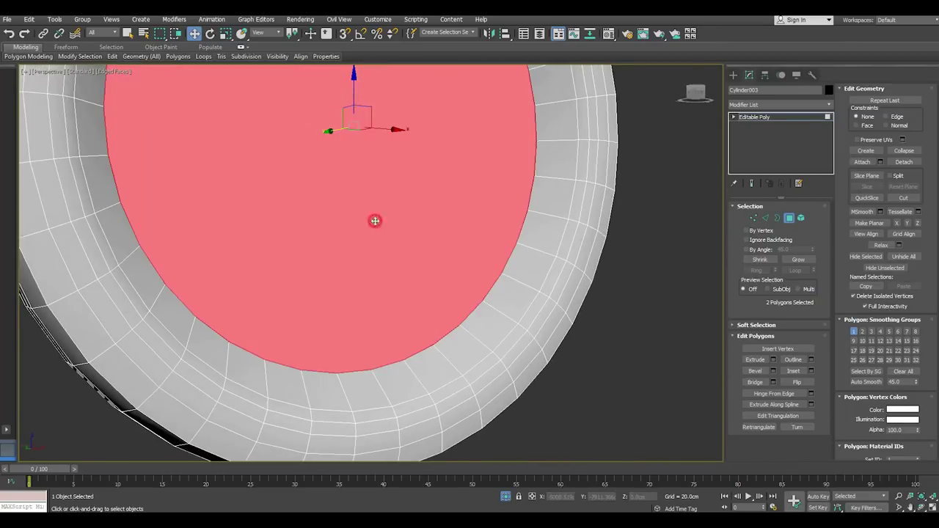
Try bridging the two caps, cancel it, and return to object level
{"action": "left_click", "coordinate": [774, 382]}
{"action": "mouse_move", "coordinate": [565, 363]}
{"action": "middle_mouse_down", "text": "alt"}
{"action": "mouse_move", "coordinate": [509, 392]}
{"action": "mouse_move", "coordinate": [440, 326]}
{"action": "mouse_move", "coordinate": [740, 189]}
{"action": "middle_mouse_up", "text": "alt"}
{"action": "left_click", "coordinate": [407, 326]}
{"action": "scroll", "coordinate": [409, 326], "scroll_direction": "down", "scroll_amount": 3}
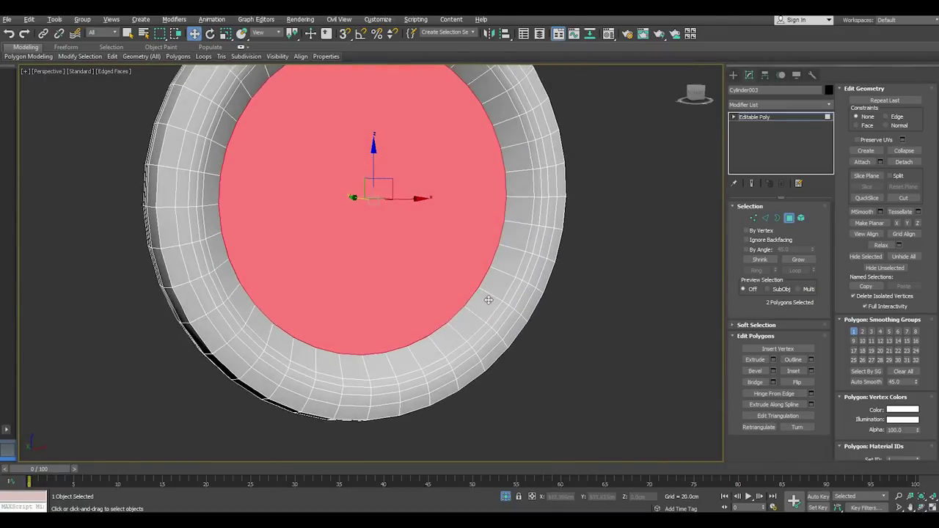
{"action": "left_click", "coordinate": [759, 121]}
{"action": "scroll", "coordinate": [299, 284], "scroll_direction": "down", "scroll_amount": 4}
{"action": "left_click", "coordinate": [505, 497]}
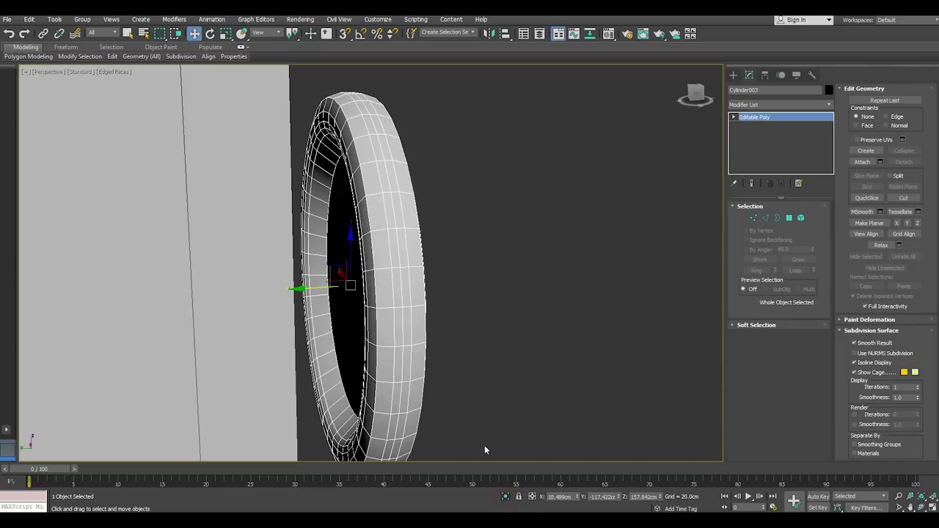
{"action": "mouse_move", "coordinate": [468, 388]}
{"action": "middle_mouse_down", "text": "alt"}
{"action": "mouse_move", "coordinate": [406, 392]}
{"action": "mouse_move", "coordinate": [461, 293]}
{"action": "middle_mouse_up", "text": "alt"}
{"action": "scroll", "coordinate": [406, 392], "scroll_direction": "down", "scroll_amount": 3}
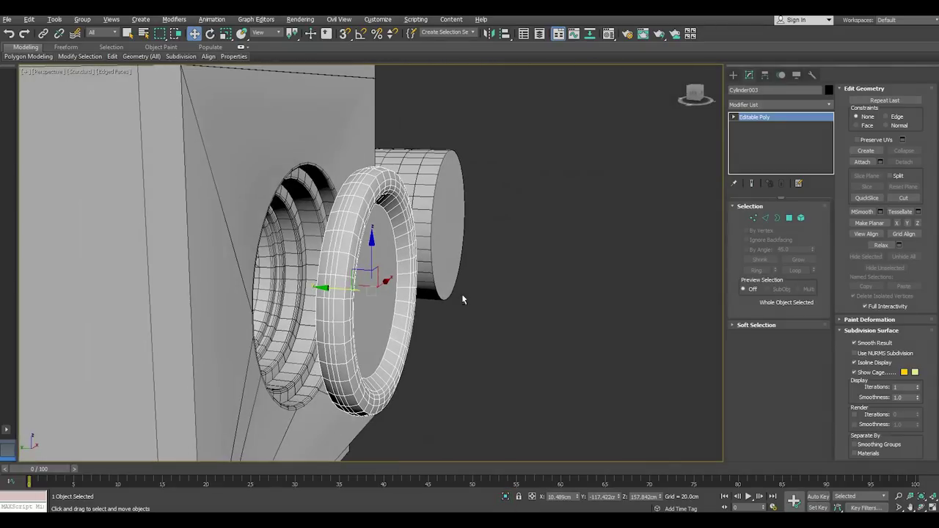
{"action": "scroll", "coordinate": [347, 308], "scroll_direction": "up", "scroll_amount": 2}
{"action": "right_click", "coordinate": [789, 144]}
{"action": "left_click", "coordinate": [797, 210]}
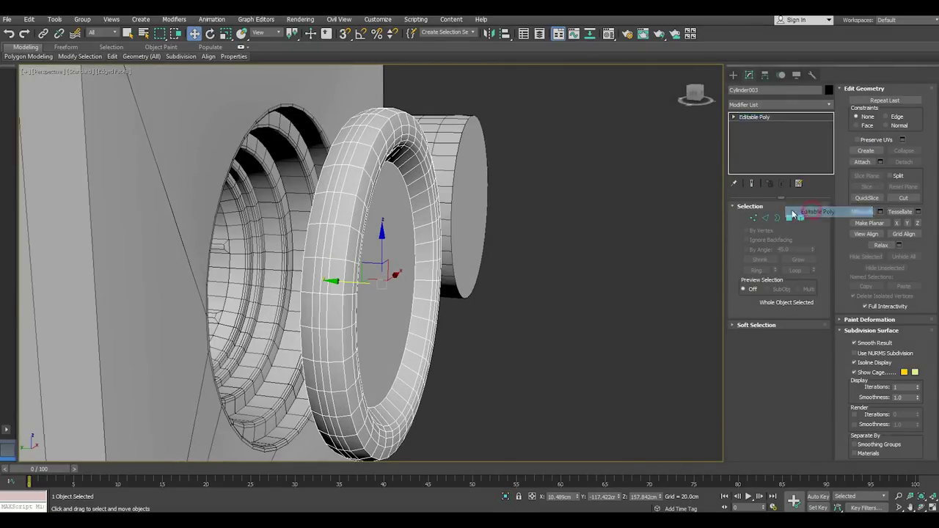
{"action": "left_click", "coordinate": [765, 218]}
{"action": "double_click", "coordinate": [350, 307]}
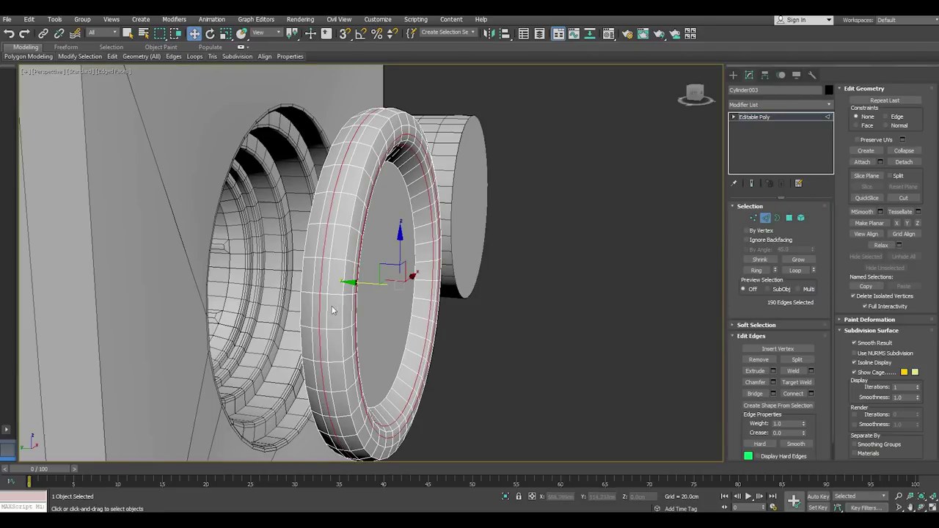
{"action": "left_click", "coordinate": [328, 307]}
{"action": "double_click", "coordinate": [327, 307]}
{"action": "left_click", "coordinate": [315, 311]}
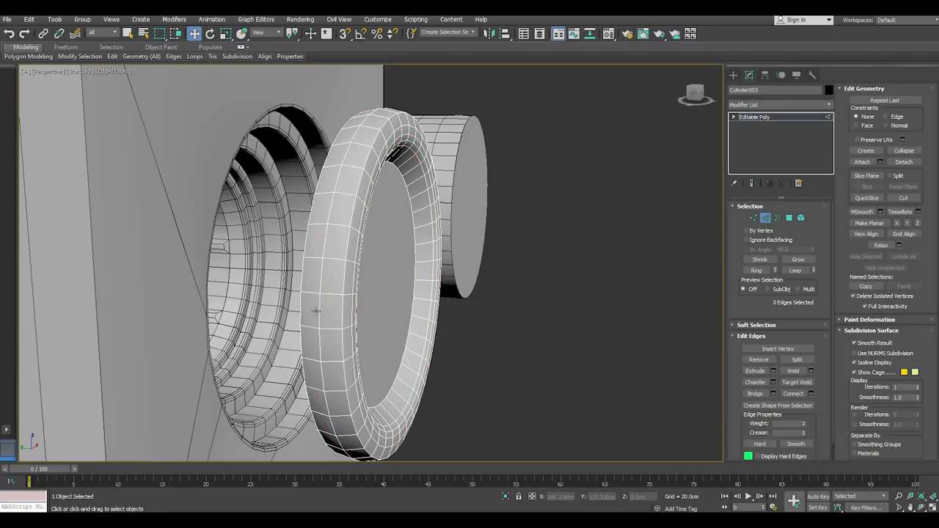
{"action": "mouse_move", "coordinate": [421, 310]}
{"action": "middle_mouse_down", "text": "alt"}
{"action": "mouse_move", "coordinate": [403, 300]}
{"action": "mouse_move", "coordinate": [356, 306]}
{"action": "mouse_move", "coordinate": [432, 237]}
{"action": "middle_mouse_up", "text": "alt"}
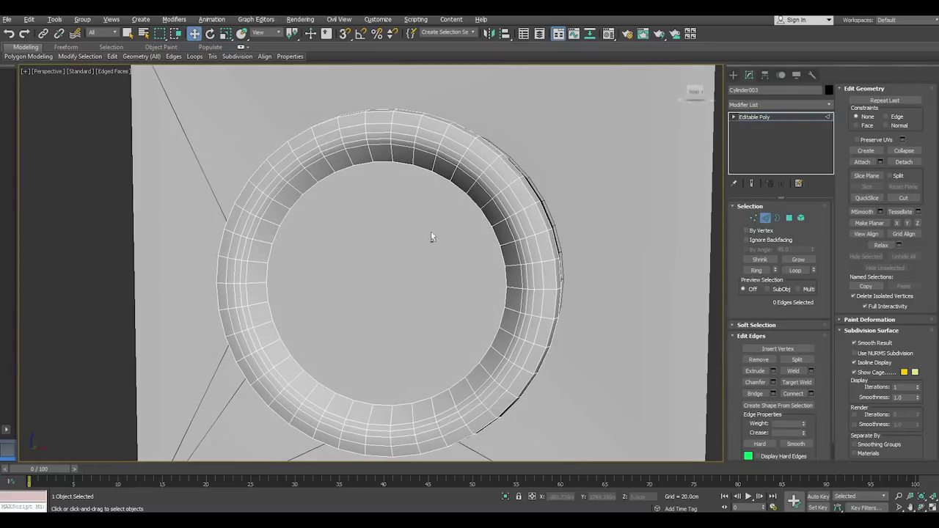
{"action": "left_click", "coordinate": [784, 117]}
{"action": "mouse_move", "coordinate": [677, 157]}
{"action": "middle_mouse_down", "text": "alt"}
{"action": "mouse_move", "coordinate": [410, 271]}
{"action": "mouse_move", "coordinate": [630, 215]}
{"action": "mouse_move", "coordinate": [581, 250]}
{"action": "mouse_move", "coordinate": [488, 233]}
{"action": "mouse_move", "coordinate": [602, 347]}
{"action": "middle_mouse_up", "text": "alt"}
Reselect the torus ring and squash it to 77% along Y with non-uniform scale
{"action": "scroll", "coordinate": [488, 232], "scroll_direction": "down", "scroll_amount": 5}
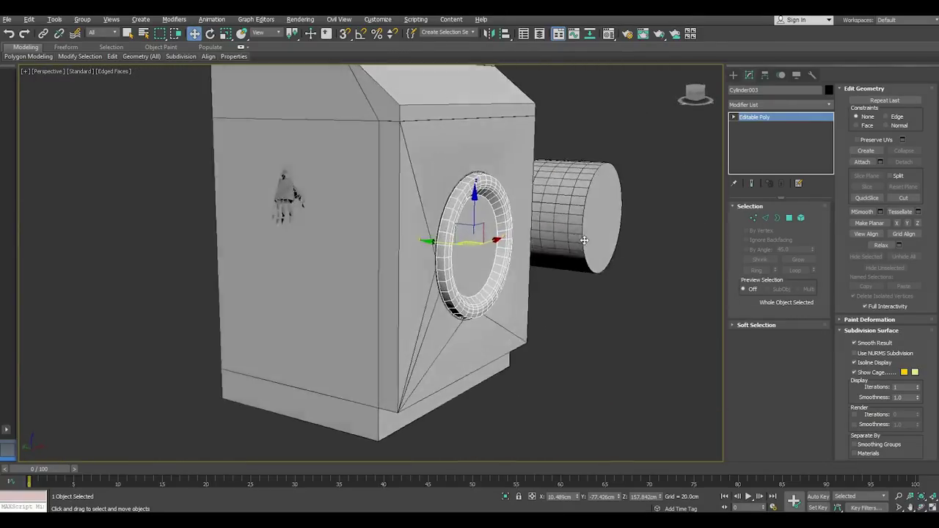
{"action": "left_click", "coordinate": [602, 353]}
{"action": "scroll", "coordinate": [503, 343], "scroll_direction": "down", "scroll_amount": 2}
{"action": "scroll", "coordinate": [501, 345], "scroll_direction": "up", "scroll_amount": 3}
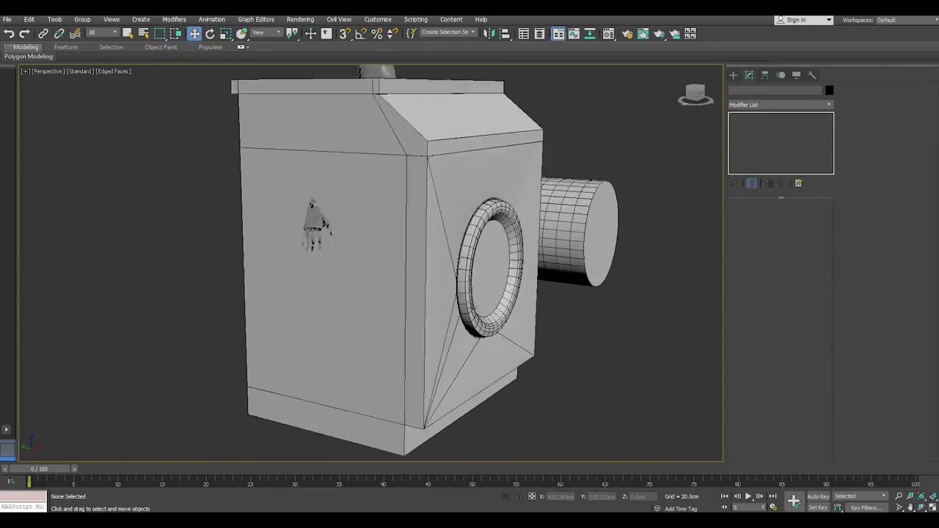
{"action": "scroll", "coordinate": [501, 346], "scroll_direction": "up", "scroll_amount": 2}
{"action": "left_click", "coordinate": [481, 338]}
{"action": "left_click", "coordinate": [225, 34]}
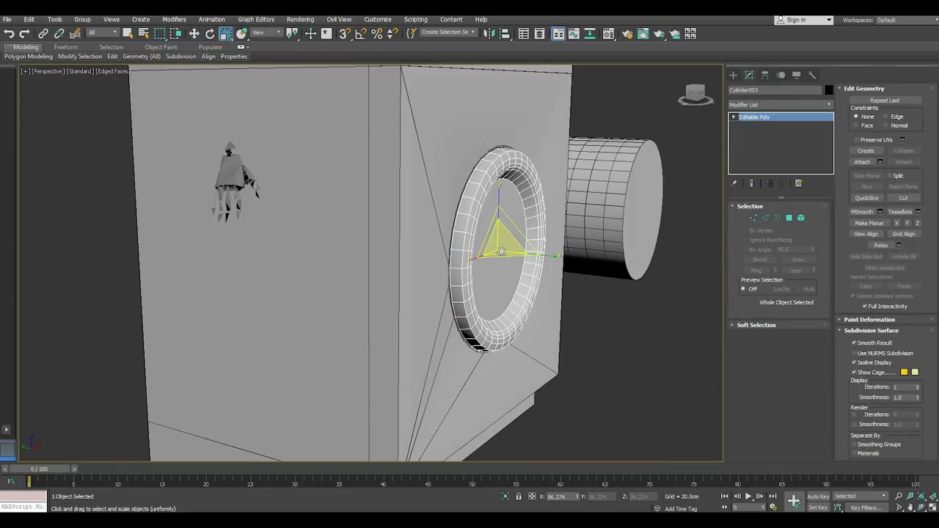
{"action": "scroll", "coordinate": [536, 270], "scroll_direction": "up", "scroll_amount": 3}
{"action": "key", "text": "r"}
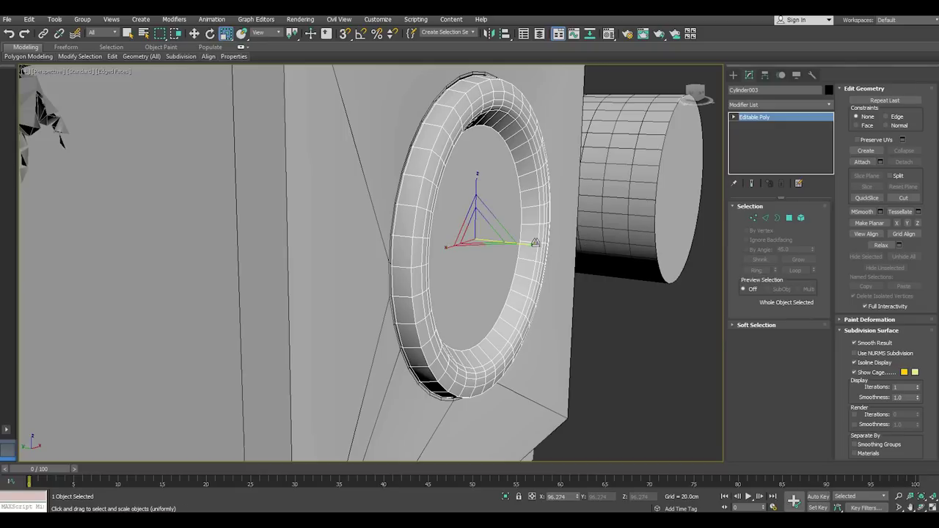
{"action": "left_click_drag", "start_coordinate": [531, 243], "coordinate": [521, 240]}
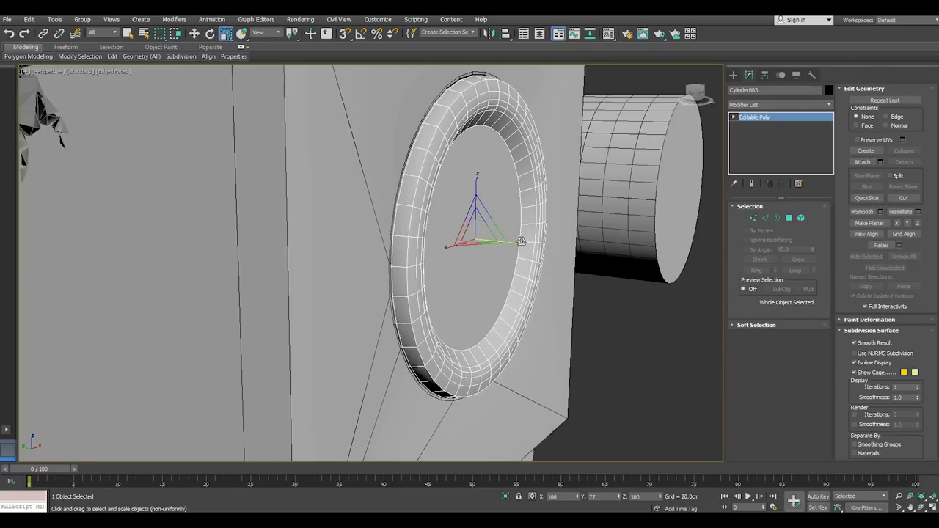
{"action": "middle_click_drag", "start_coordinate": [576, 262], "coordinate": [439, 268], "text": "alt"}
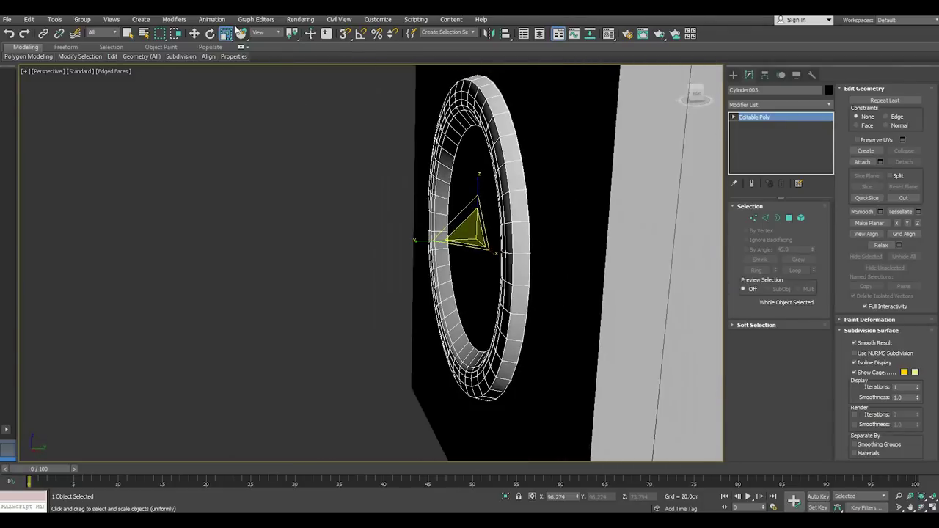
Nudge the ring slightly along Y so it seats in the cabinet's speaker opening
{"action": "left_click", "coordinate": [195, 33]}
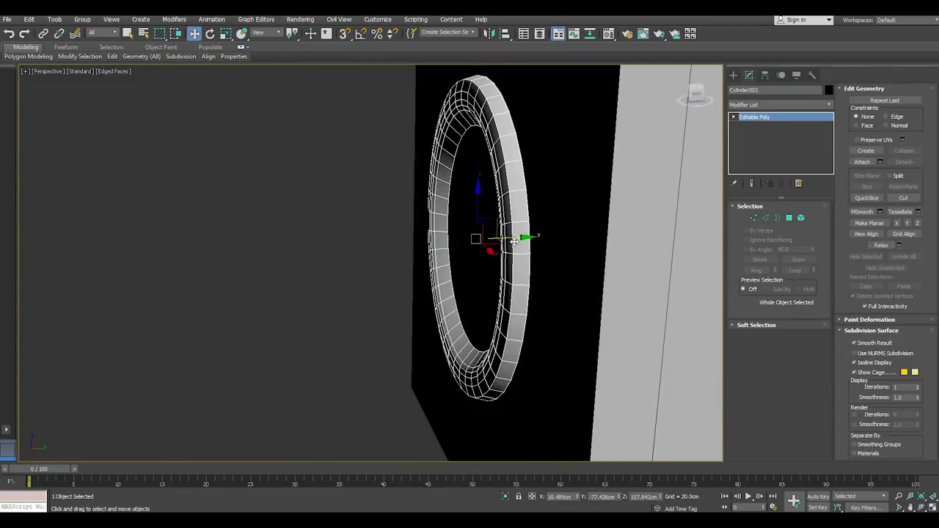
{"action": "left_click_drag", "start_coordinate": [515, 241], "coordinate": [538, 238]}
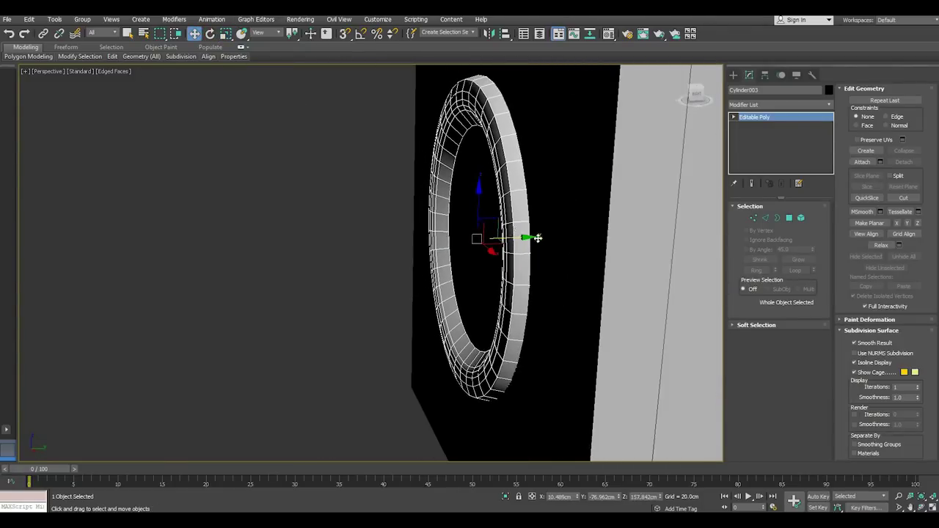
{"action": "key", "text": "shift+z"}
{"action": "key", "text": "shift+z"}
{"action": "key", "text": "shift+z"}
Deselect the ring, view the cabinet from the Front, and show the Standard Primitives list
{"action": "left_click", "coordinate": [623, 334]}
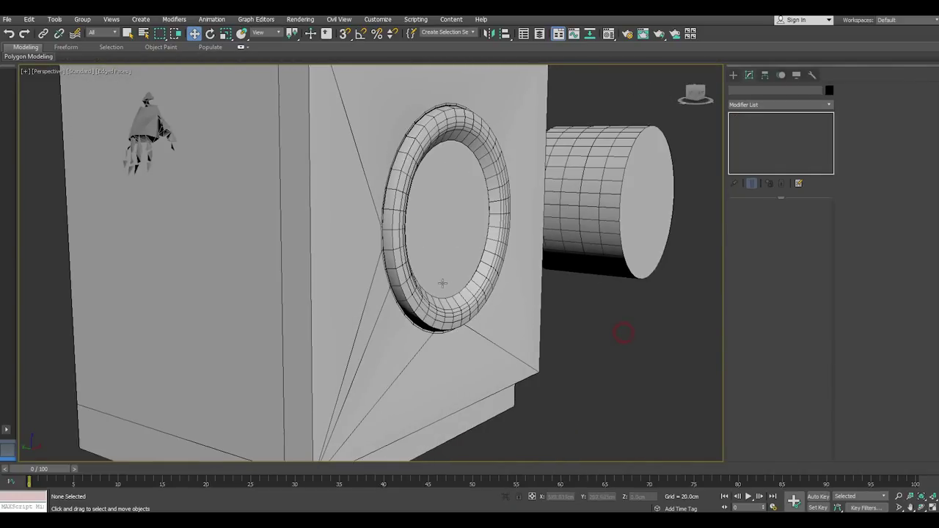
{"action": "key", "text": "shift+z"}
{"action": "key", "text": "shift+z"}
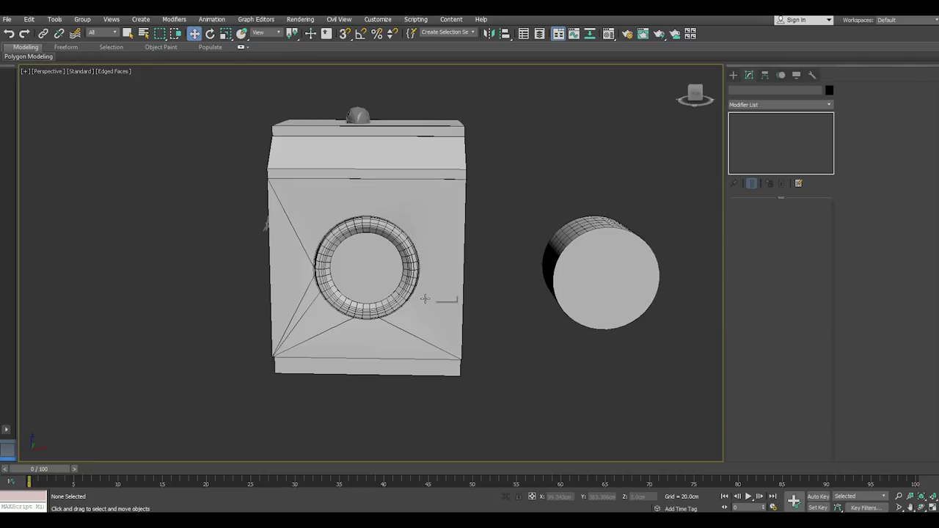
{"action": "key", "text": "f"}
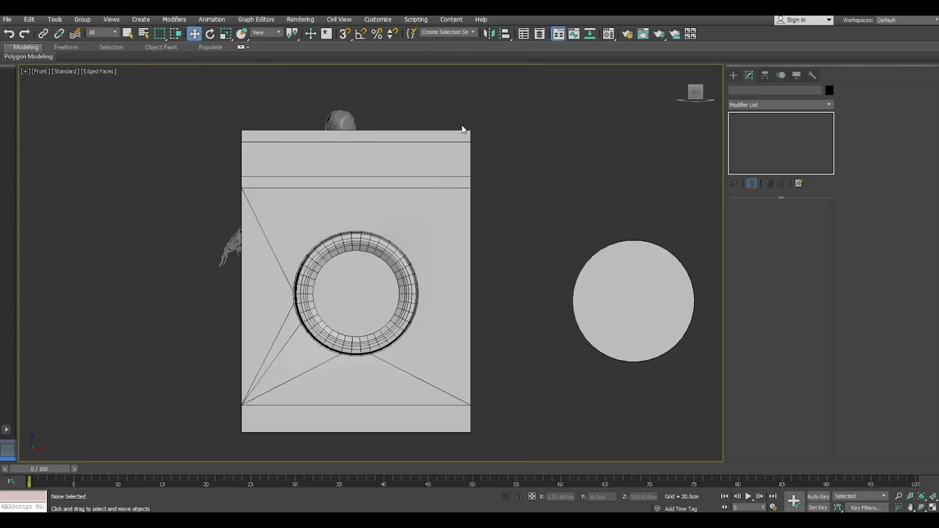
{"action": "scroll", "coordinate": [447, 141], "scroll_direction": "up", "scroll_amount": 2}
{"action": "left_click", "coordinate": [733, 74]}
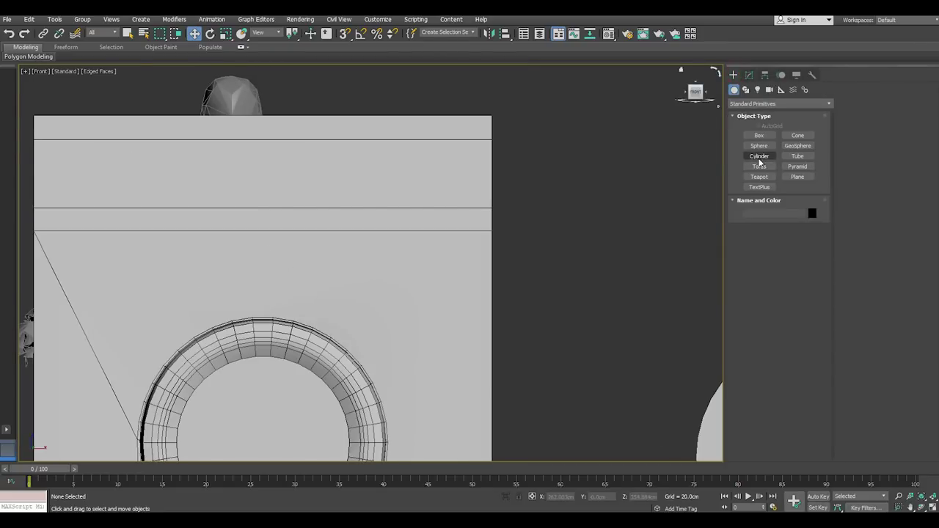
Create a small cylinder near the cabinet's top corner and give it the cabinet's material
{"action": "left_click", "coordinate": [759, 159]}
{"action": "left_click_drag", "start_coordinate": [512, 176], "coordinate": [536, 182]}
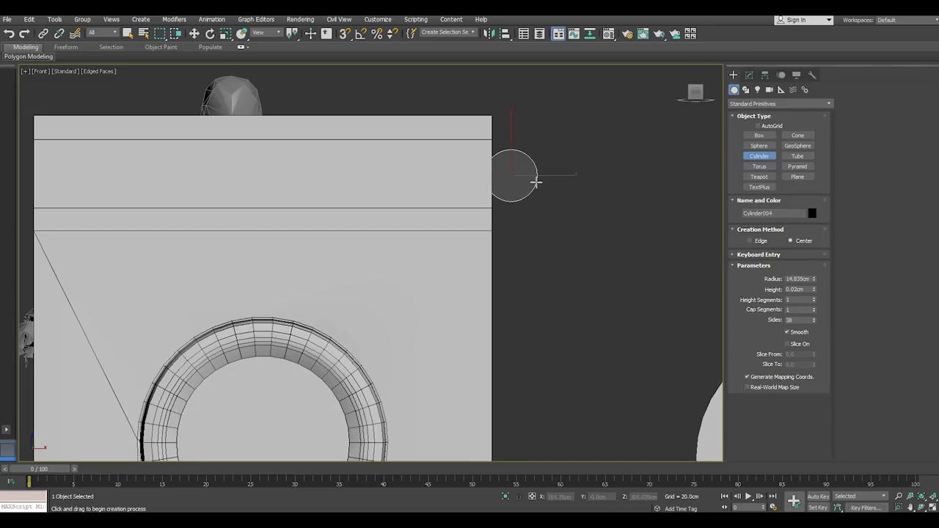
{"action": "left_click", "coordinate": [518, 172]}
{"action": "key", "text": "w"}
{"action": "key", "text": "m"}
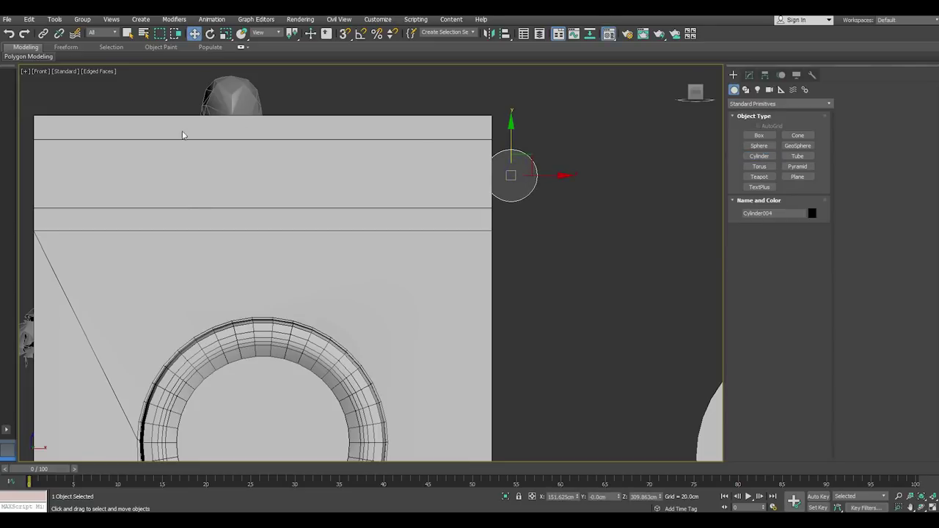
{"action": "left_click", "coordinate": [51, 230]}
{"action": "key", "text": "m"}
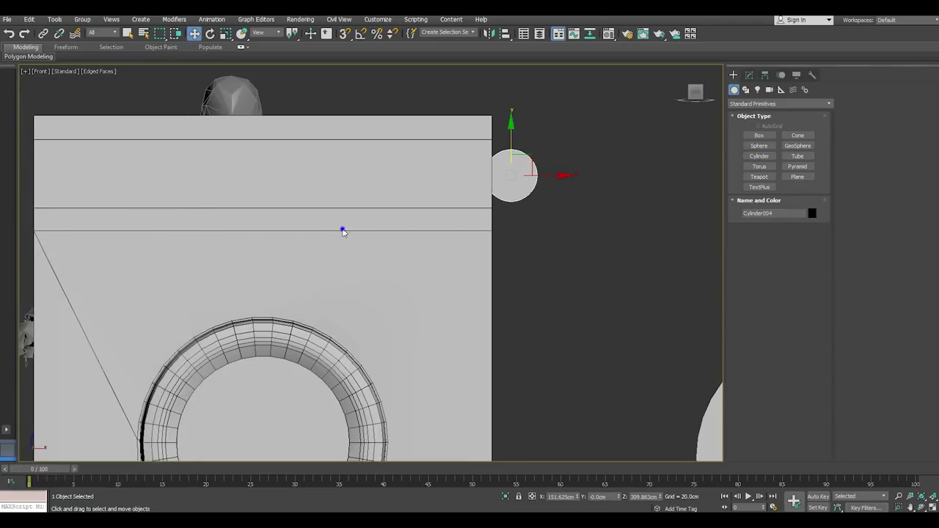
Move the cylinder onto the cabinet's sloped top face in the perspective view
{"action": "right_click", "coordinate": [342, 228]}
{"action": "mouse_move", "coordinate": [482, 218]}
{"action": "middle_mouse_down"}
{"action": "mouse_move", "coordinate": [531, 228]}
{"action": "mouse_move", "coordinate": [581, 191]}
{"action": "middle_mouse_up"}
{"action": "scroll", "coordinate": [531, 229], "scroll_direction": "up", "scroll_amount": 3}
{"action": "key", "text": "p"}
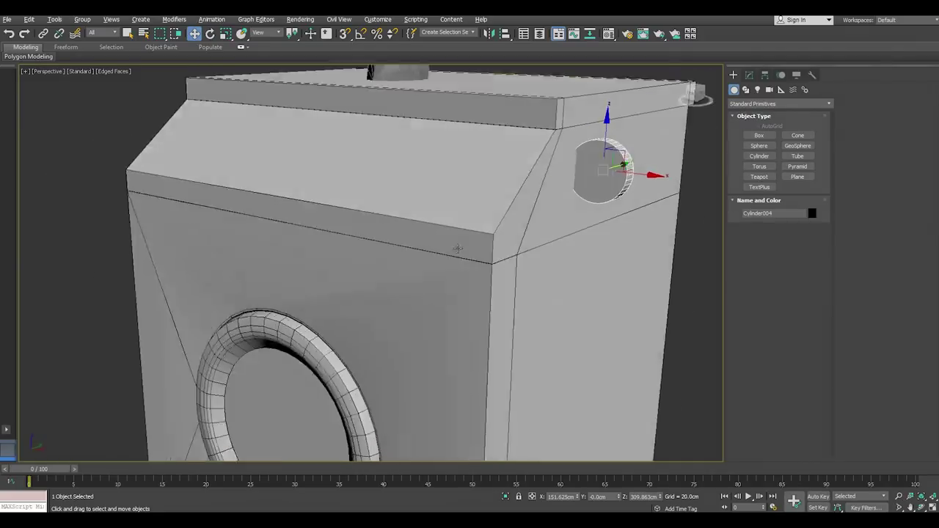
{"action": "left_click_drag", "start_coordinate": [629, 178], "coordinate": [420, 174]}
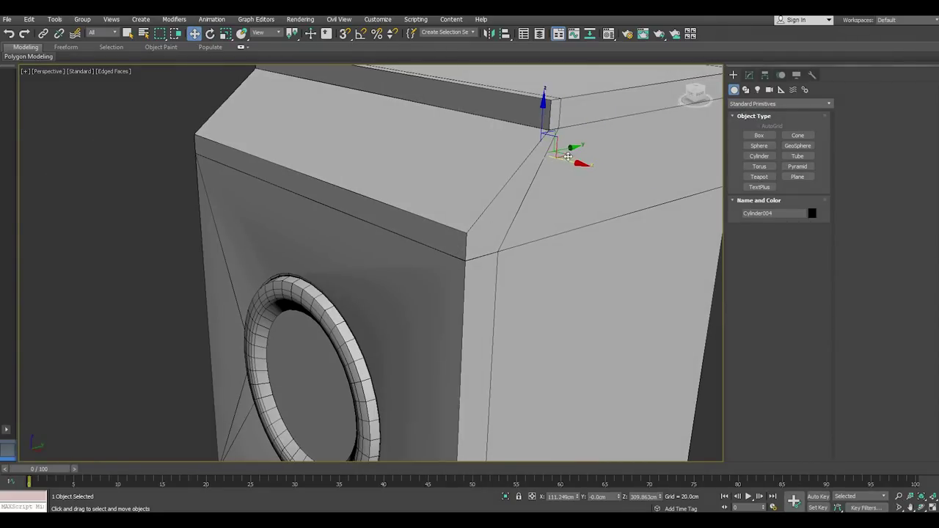
{"action": "scroll", "coordinate": [421, 176], "scroll_direction": "up", "scroll_amount": 2}
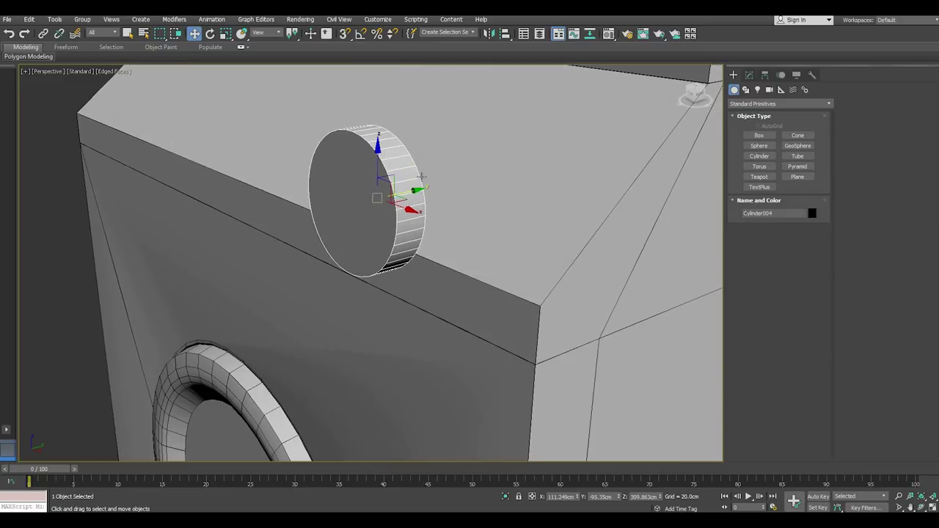
{"action": "middle_click_drag", "start_coordinate": [445, 190], "coordinate": [470, 189], "text": "alt"}
Set the cylinder to 19 sides and 3.436cm height, then convert it to Editable Poly
{"action": "left_click", "coordinate": [749, 75]}
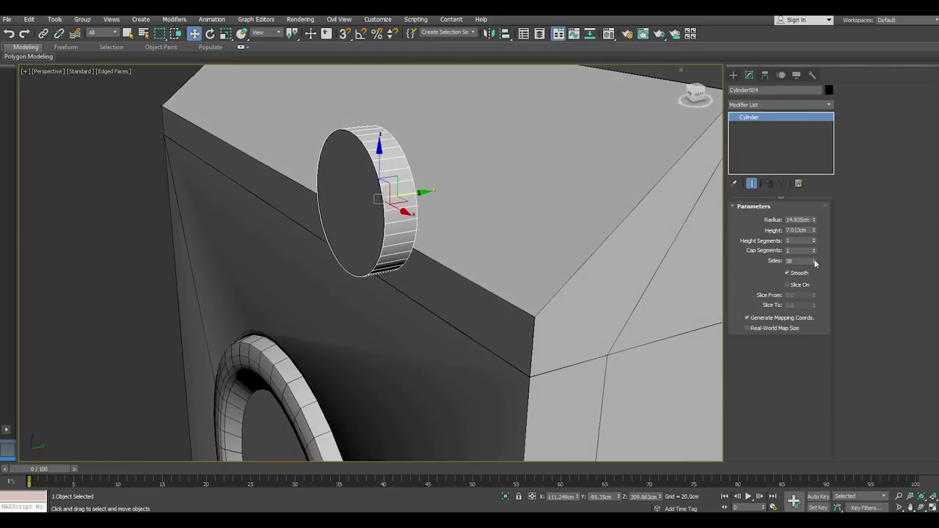
{"action": "left_click_drag", "start_coordinate": [815, 263], "coordinate": [815, 275]}
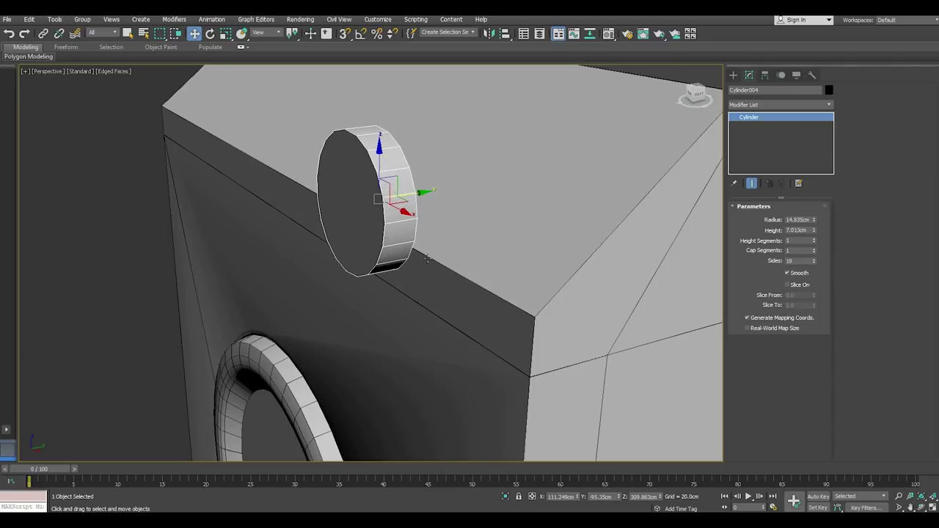
{"action": "scroll", "coordinate": [427, 259], "scroll_direction": "down", "scroll_amount": 2}
{"action": "mouse_move", "coordinate": [469, 258]}
{"action": "middle_mouse_down", "text": "alt"}
{"action": "mouse_move", "coordinate": [315, 184]}
{"action": "mouse_move", "coordinate": [297, 205]}
{"action": "mouse_move", "coordinate": [359, 192]}
{"action": "middle_mouse_up", "text": "alt"}
{"action": "scroll", "coordinate": [315, 183], "scroll_direction": "down", "scroll_amount": 3}
{"action": "scroll", "coordinate": [297, 205], "scroll_direction": "down", "scroll_amount": 3}
{"action": "scroll", "coordinate": [336, 191], "scroll_direction": "up", "scroll_amount": 4}
{"action": "left_click_drag", "start_coordinate": [814, 230], "coordinate": [822, 256]}
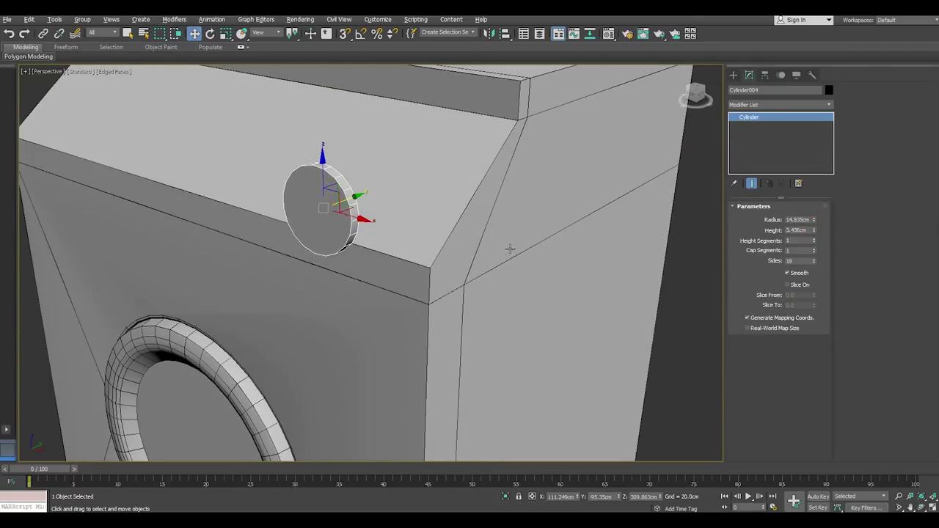
{"action": "middle_click_drag", "start_coordinate": [492, 244], "coordinate": [429, 210], "text": "alt"}
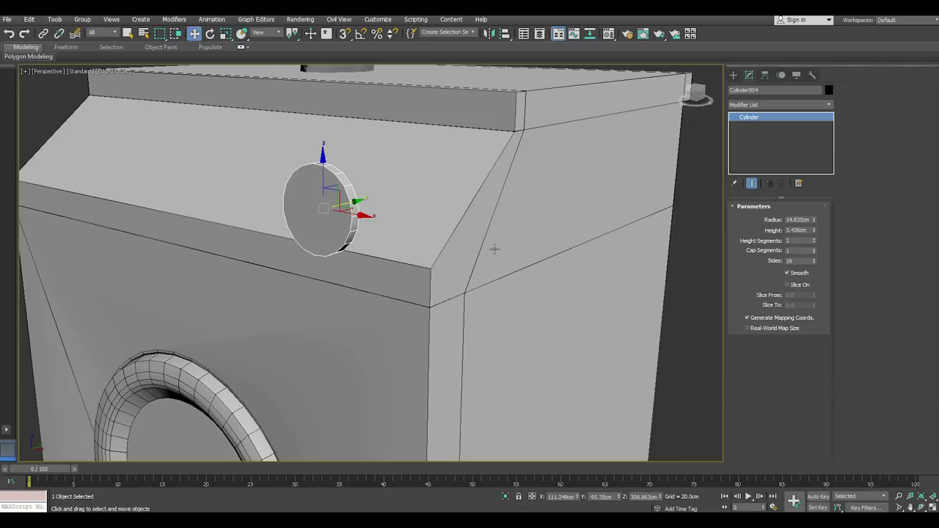
{"action": "middle_click_drag", "start_coordinate": [495, 250], "coordinate": [588, 259]}
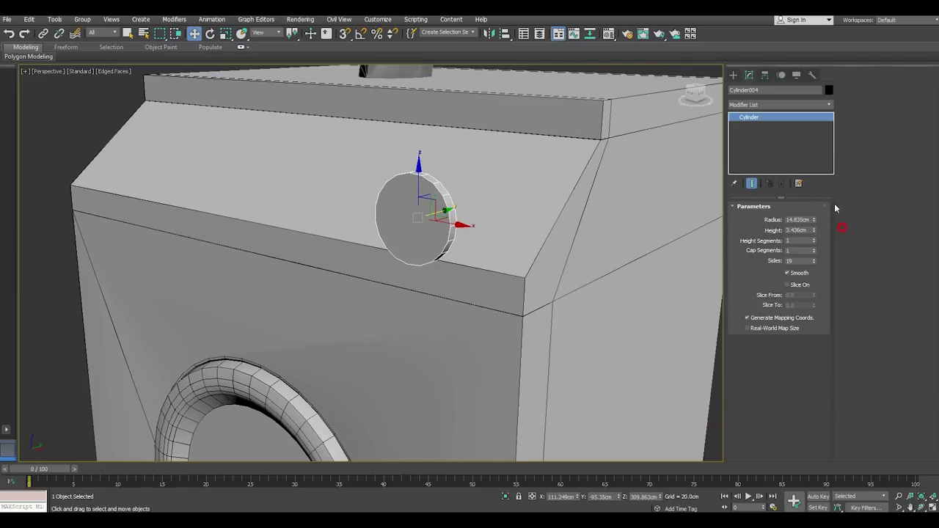
{"action": "right_click", "coordinate": [748, 117]}
{"action": "left_click", "coordinate": [779, 208]}
In vertex mode, try two vertical edges across the disc cap, then undo them
{"action": "key", "text": "1"}
{"action": "mouse_move", "coordinate": [539, 218]}
{"action": "middle_mouse_down", "text": "alt"}
{"action": "mouse_move", "coordinate": [422, 227]}
{"action": "mouse_move", "coordinate": [430, 188]}
{"action": "middle_mouse_up", "text": "alt"}
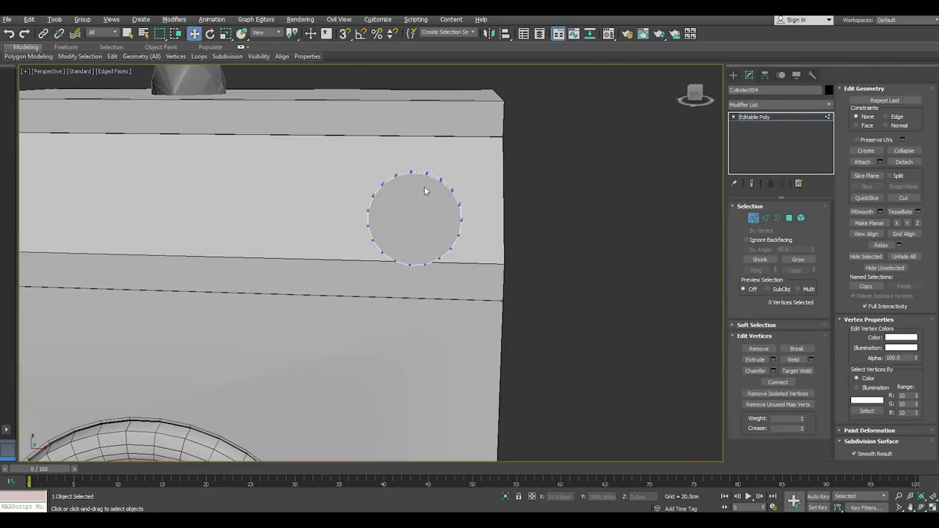
{"action": "left_click", "coordinate": [410, 170]}
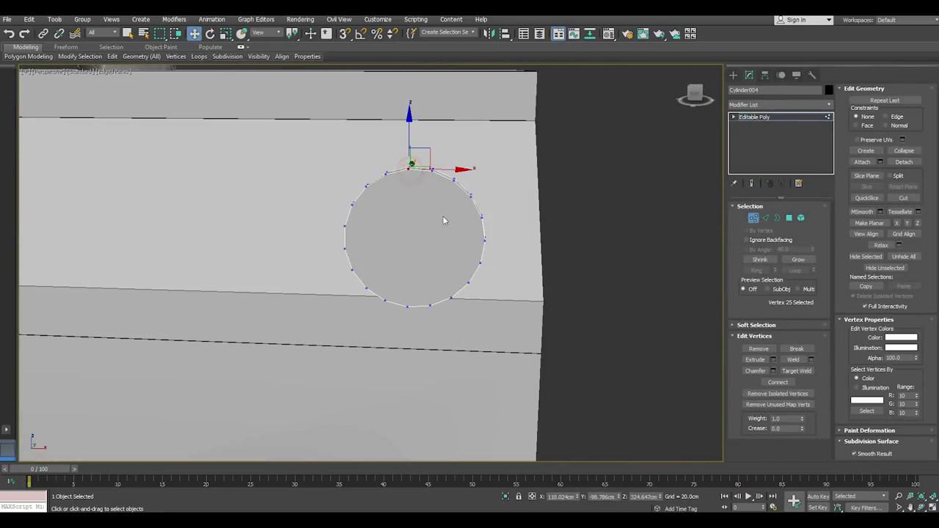
{"action": "left_click", "coordinate": [407, 308], "text": "ctrl"}
{"action": "left_click", "coordinate": [777, 383]}
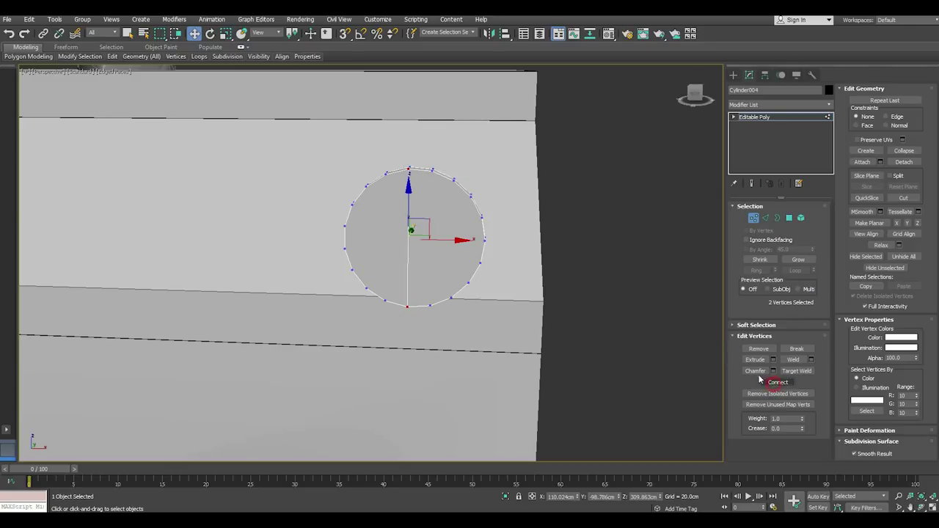
{"action": "left_click", "coordinate": [430, 307]}
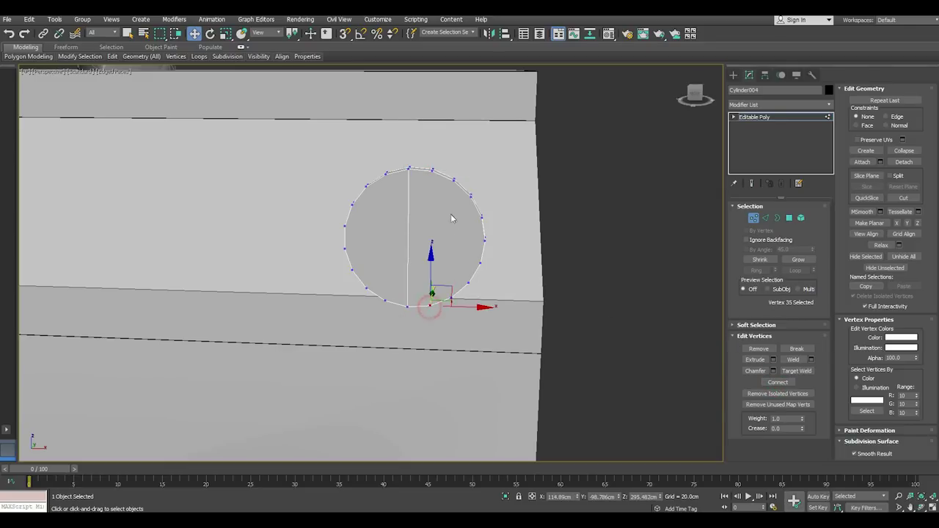
{"action": "left_click", "coordinate": [432, 169], "text": "ctrl"}
{"action": "left_click", "coordinate": [779, 382]}
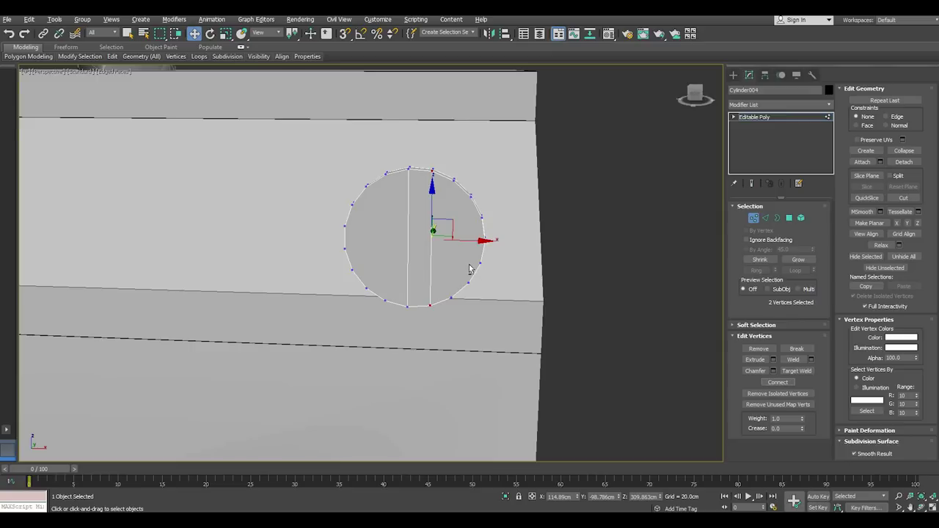
{"action": "middle_click_drag", "start_coordinate": [469, 268], "coordinate": [481, 249], "text": "alt"}
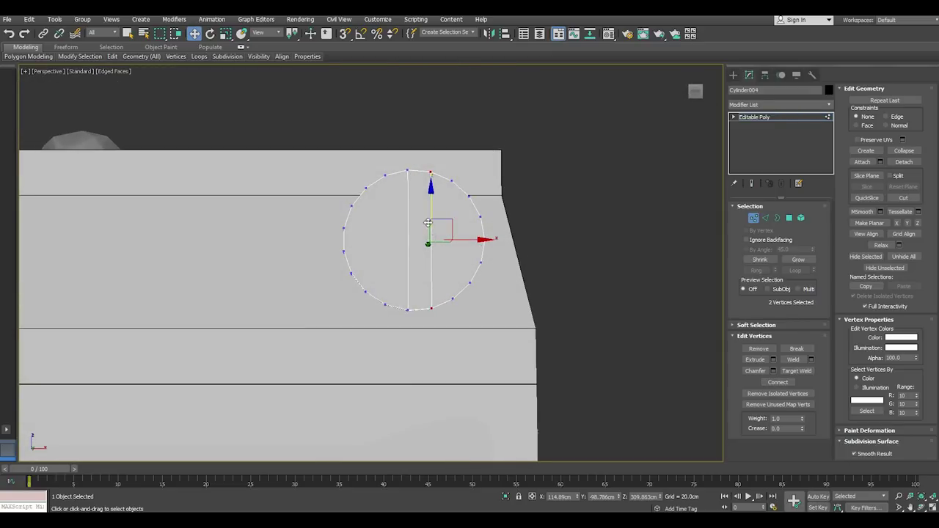
{"action": "middle_click_drag", "start_coordinate": [428, 222], "coordinate": [447, 262], "text": "alt"}
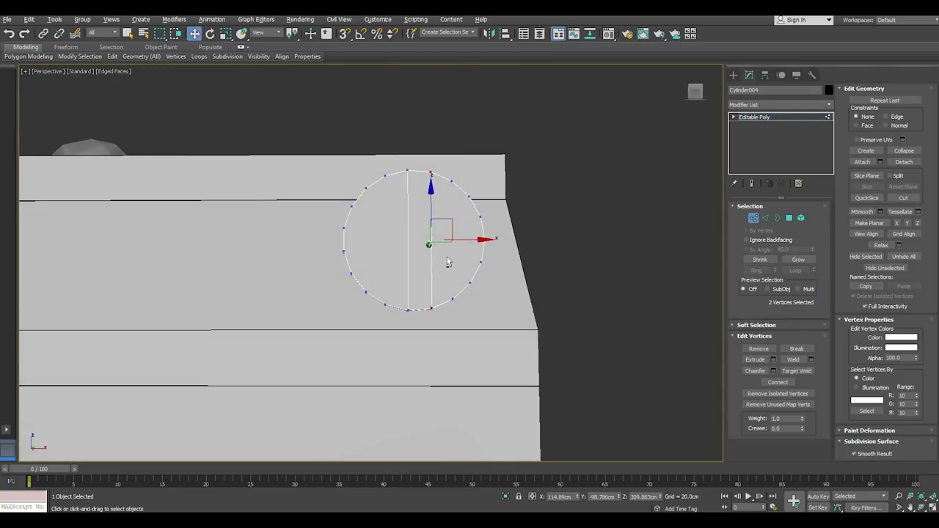
{"action": "left_click", "coordinate": [9, 34]}
{"action": "left_click", "coordinate": [8, 33]}
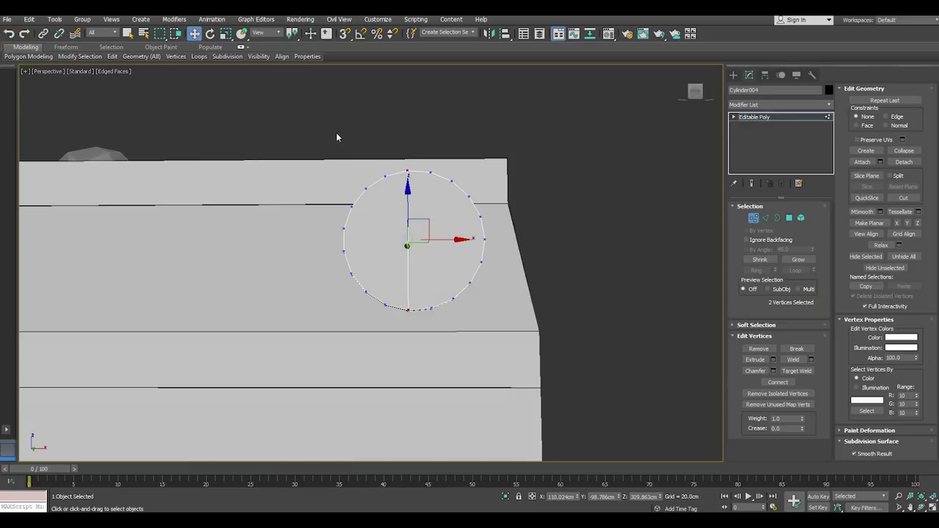
{"action": "left_click", "coordinate": [8, 33]}
Connect the upper-right and lower-left rim vertices with a diagonal edge, discarding a misplaced second diagonal
{"action": "left_click", "coordinate": [431, 172]}
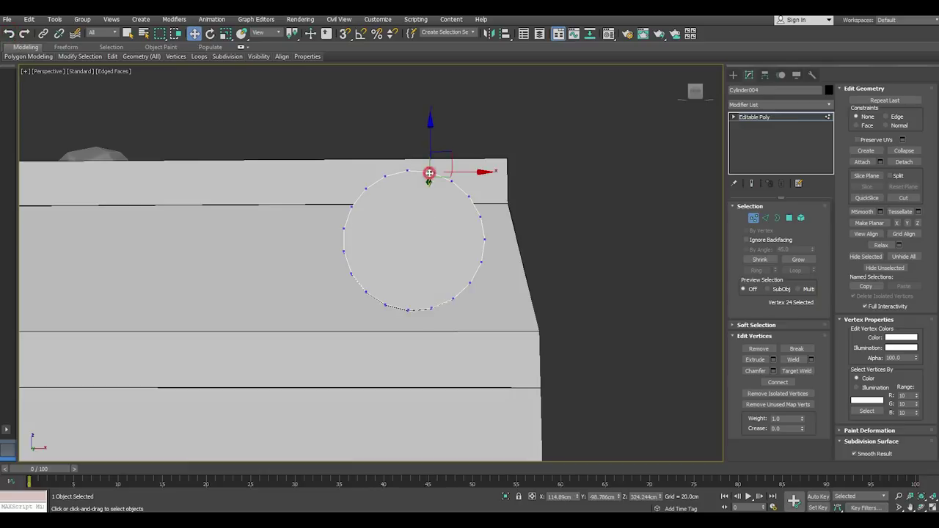
{"action": "left_click", "coordinate": [365, 292], "text": "ctrl"}
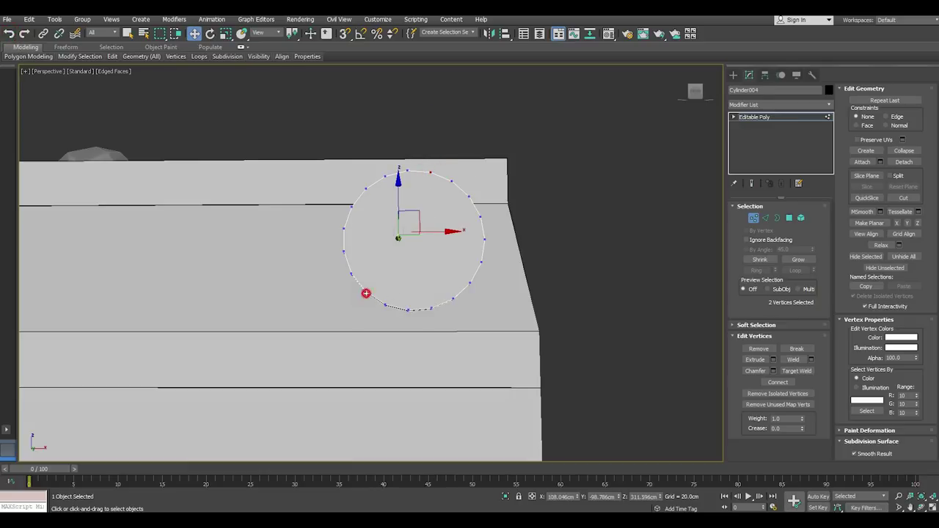
{"action": "left_click", "coordinate": [777, 382]}
{"action": "left_click", "coordinate": [407, 311]}
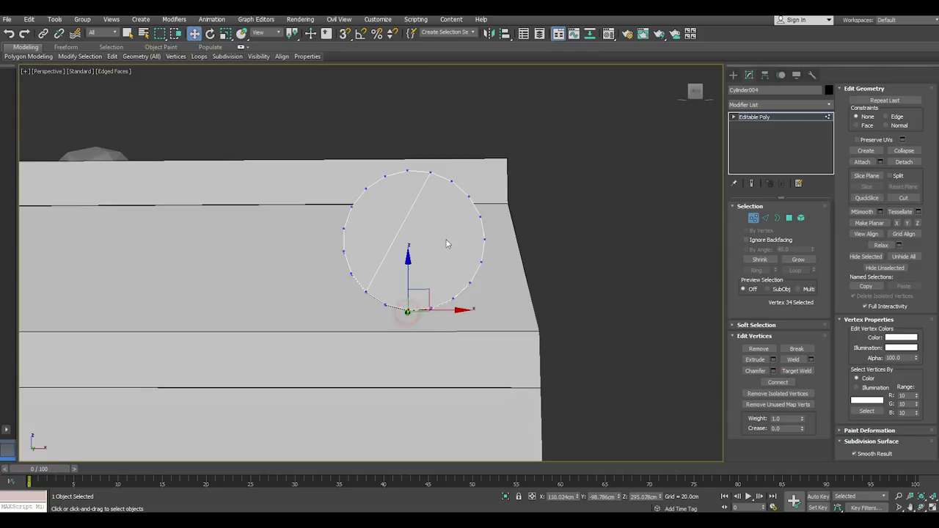
{"action": "left_click", "coordinate": [469, 196], "text": "ctrl"}
{"action": "left_click", "coordinate": [778, 382]}
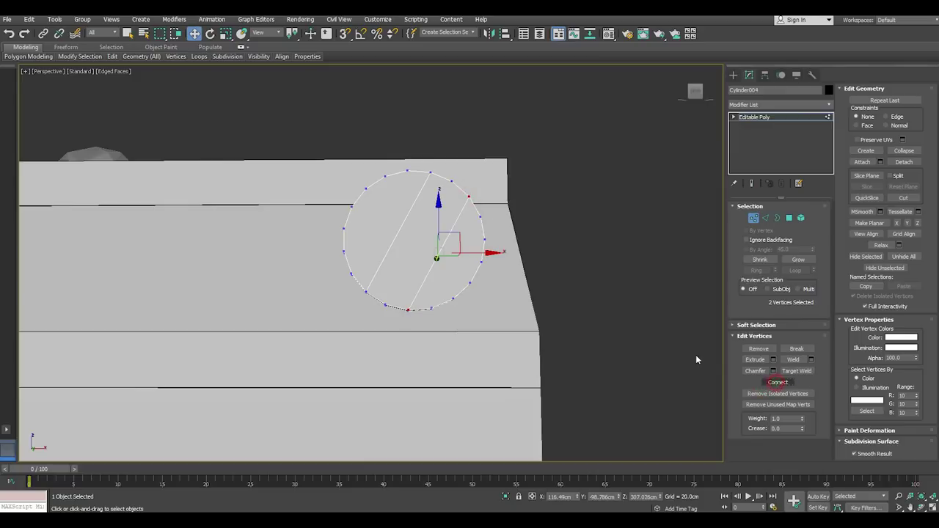
{"action": "mouse_move", "coordinate": [698, 359]}
{"action": "middle_mouse_down", "text": "alt"}
{"action": "mouse_move", "coordinate": [458, 330]}
{"action": "mouse_move", "coordinate": [486, 341]}
{"action": "middle_mouse_up", "text": "alt"}
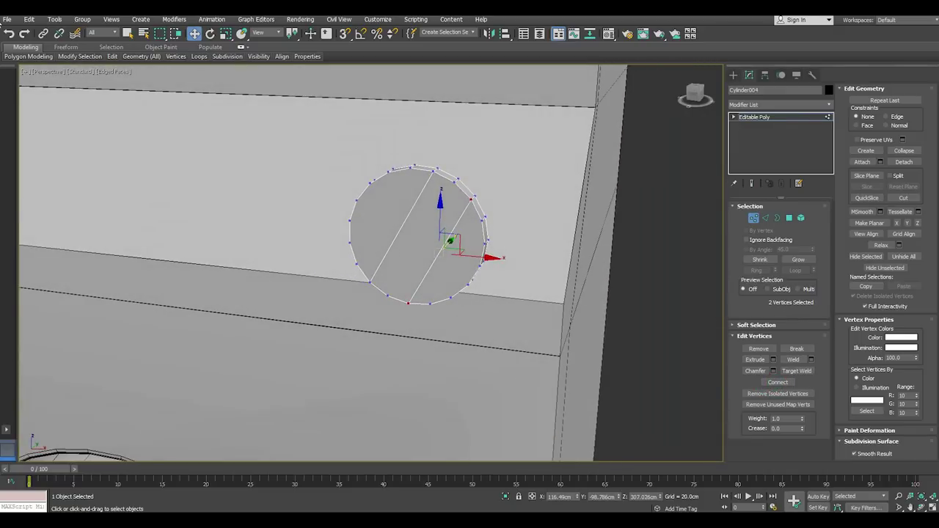
{"action": "left_click", "coordinate": [10, 34]}
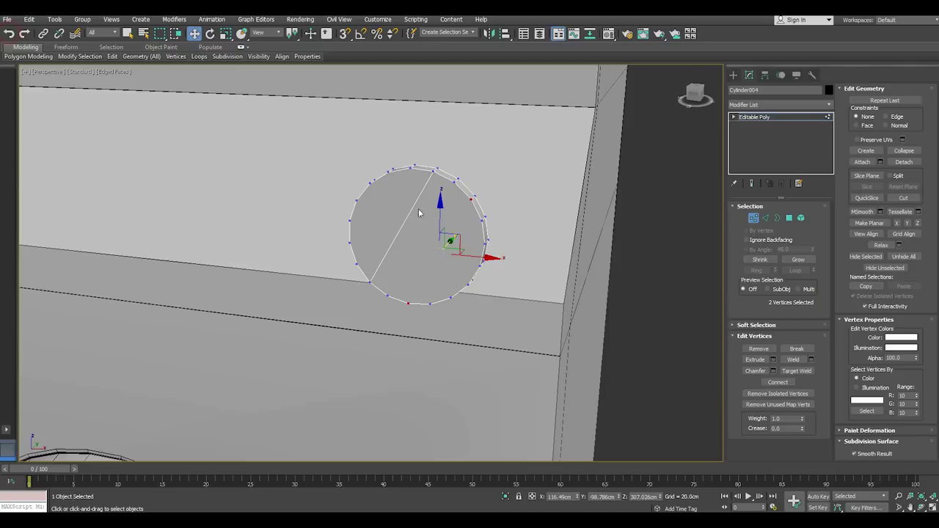
Add a second diagonal edge parallel to the first, redoing it until it lines up
{"action": "left_click", "coordinate": [386, 295]}
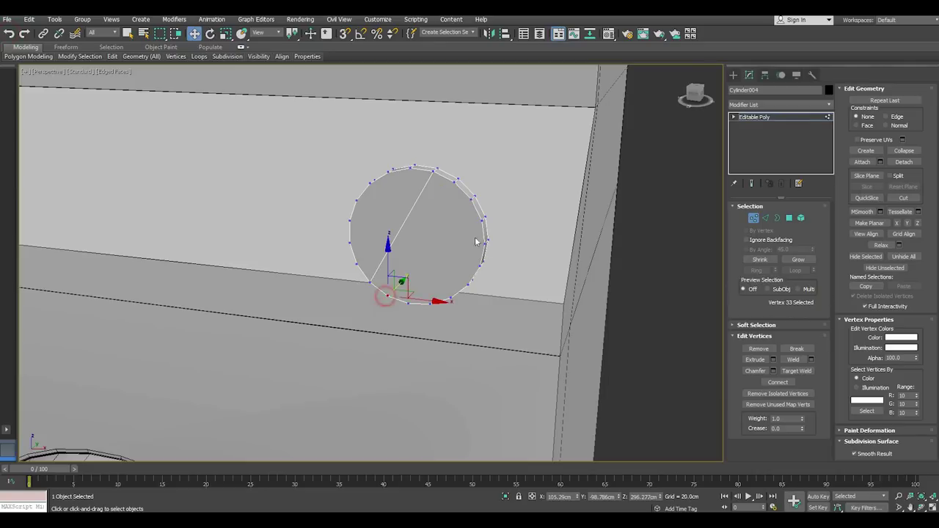
{"action": "left_click", "coordinate": [454, 180], "text": "ctrl"}
{"action": "left_click", "coordinate": [777, 382]}
{"action": "middle_click_drag", "start_coordinate": [504, 304], "coordinate": [524, 291], "text": "alt"}
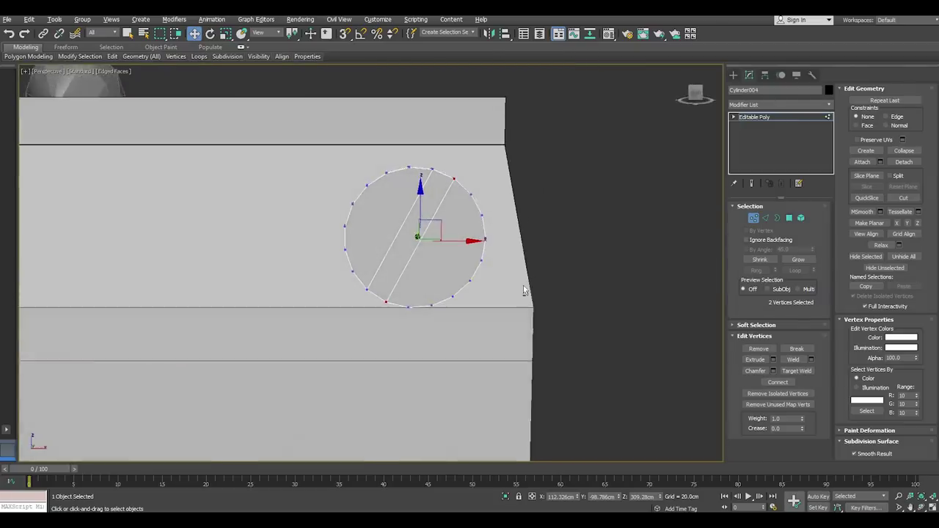
{"action": "scroll", "coordinate": [436, 268], "scroll_direction": "up", "scroll_amount": 3}
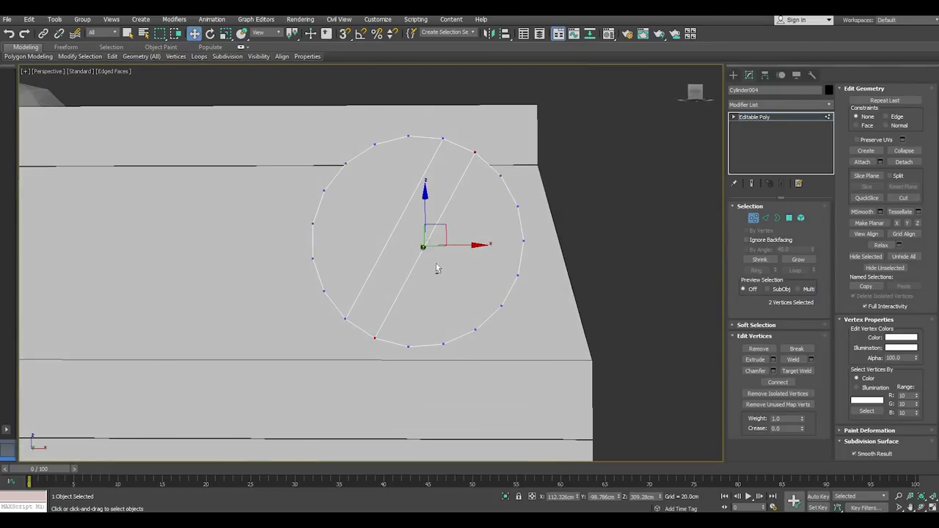
{"action": "left_click", "coordinate": [8, 34]}
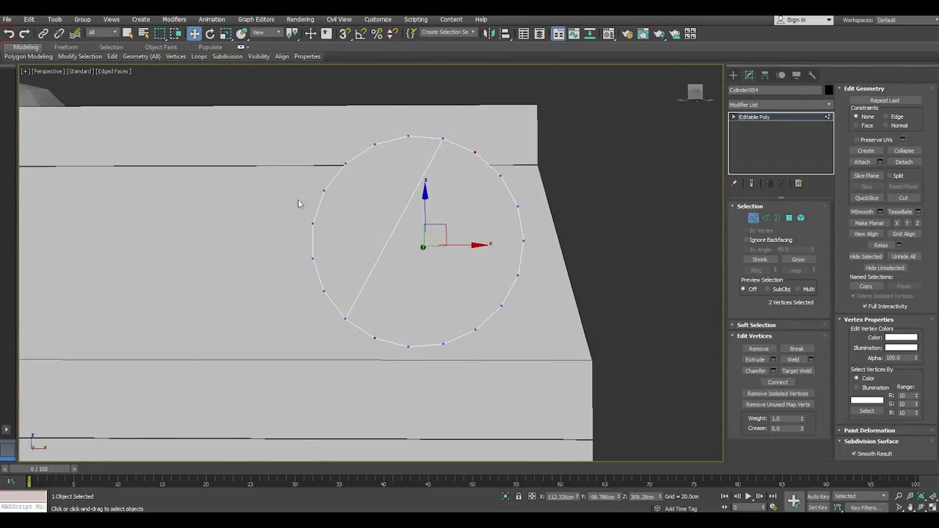
{"action": "left_click", "coordinate": [375, 337]}
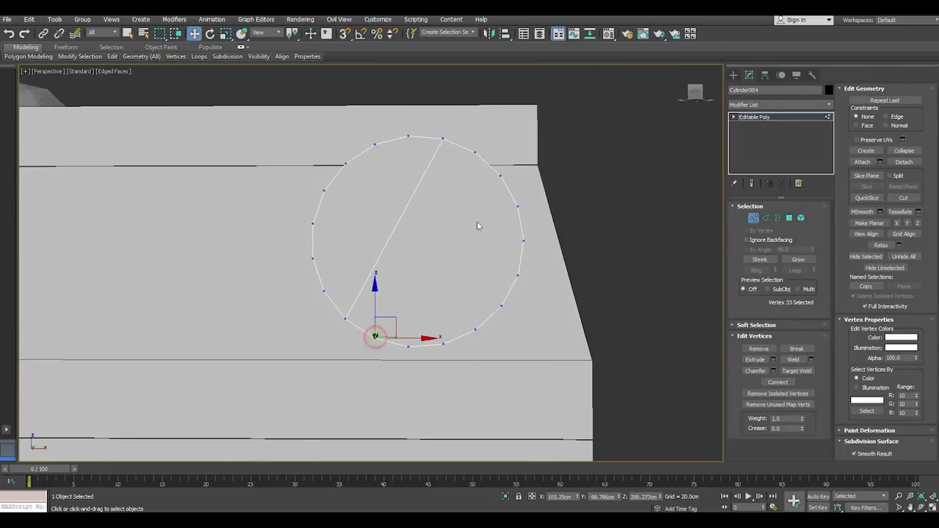
{"action": "left_click", "coordinate": [500, 176], "text": "ctrl"}
{"action": "left_click", "coordinate": [776, 383]}
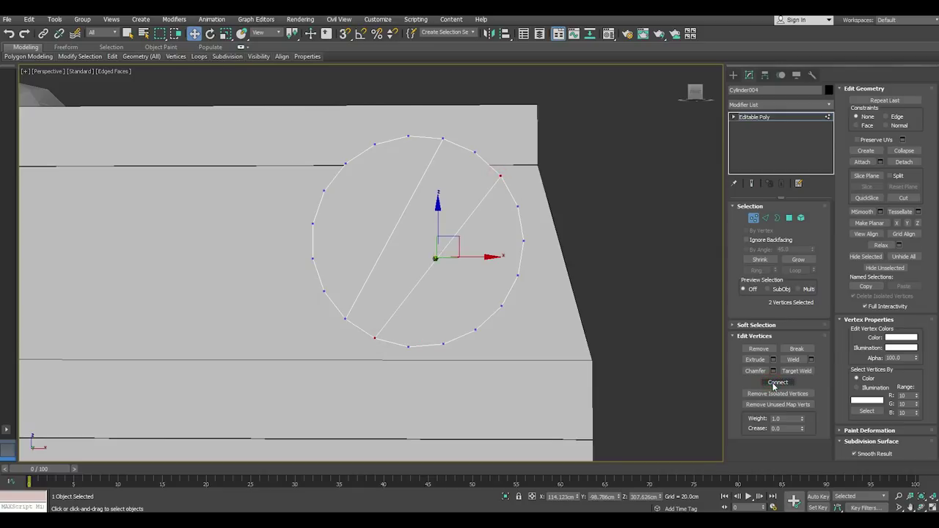
Bevel the strip polygon inward (4.895cm height, -2.0cm outline) after cancelling a trial extrude
{"action": "key", "text": "4"}
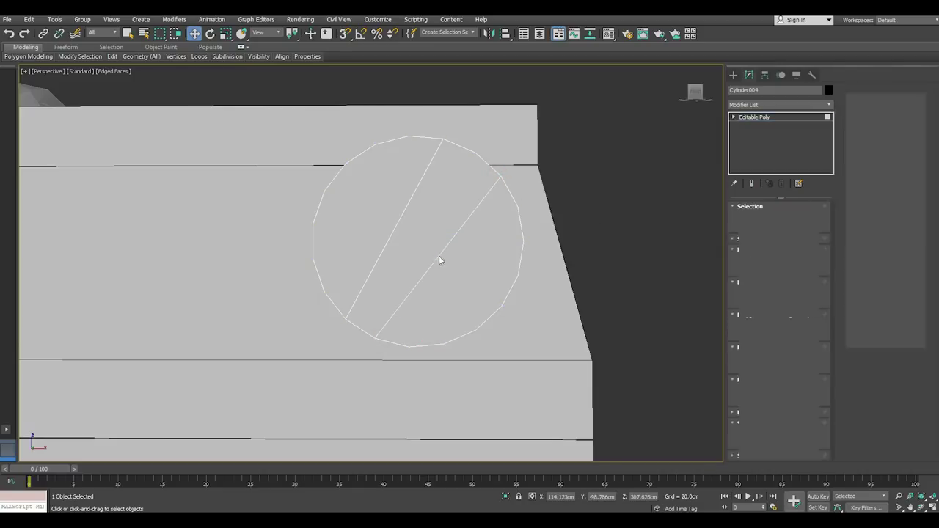
{"action": "left_click", "coordinate": [439, 257]}
{"action": "middle_click_drag", "start_coordinate": [423, 252], "coordinate": [404, 236], "text": "alt"}
{"action": "scroll", "coordinate": [385, 235], "scroll_direction": "up", "scroll_amount": 2}
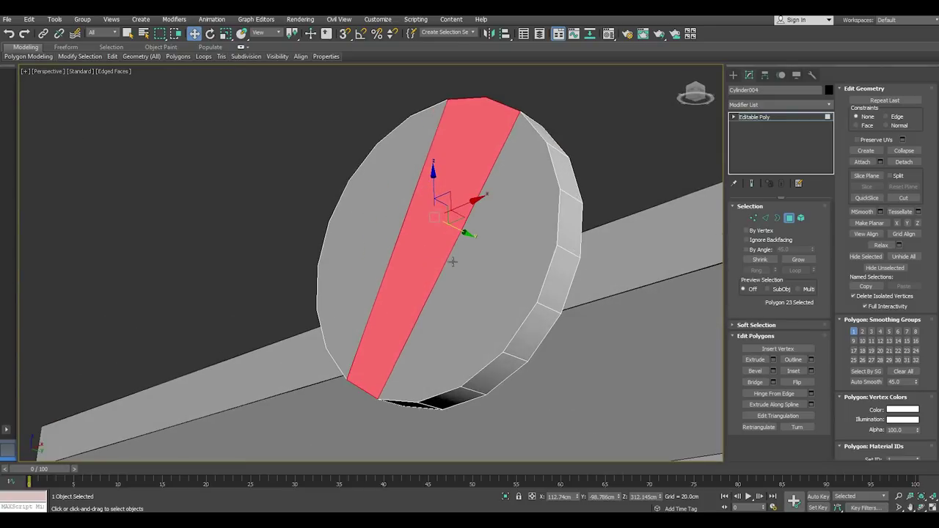
{"action": "left_click", "coordinate": [774, 360]}
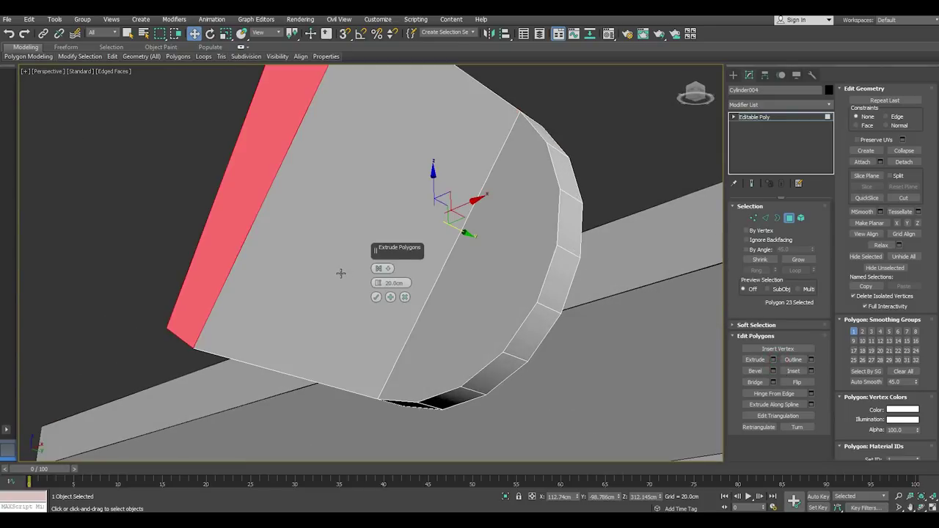
{"action": "left_click_drag", "start_coordinate": [402, 282], "coordinate": [405, 312]}
{"action": "left_click", "coordinate": [404, 297]}
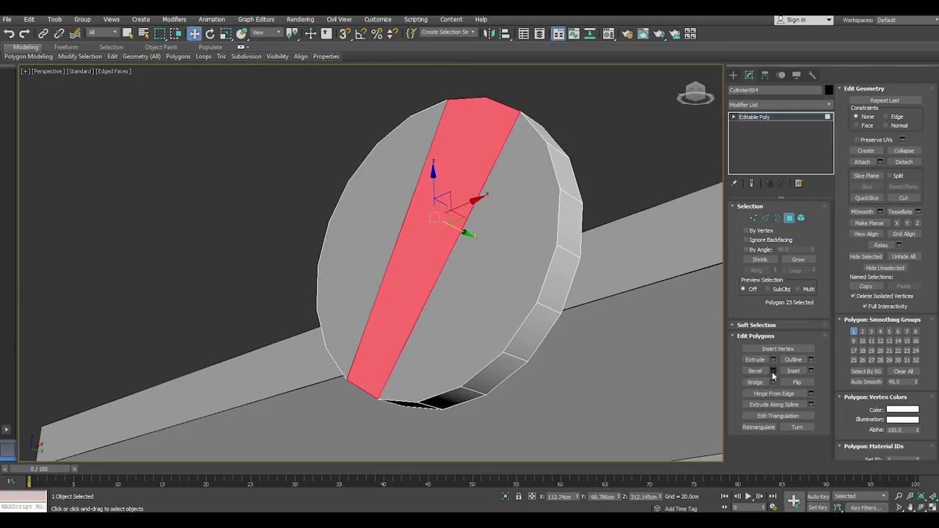
{"action": "left_click", "coordinate": [773, 371]}
{"action": "left_click_drag", "start_coordinate": [393, 297], "coordinate": [409, 317]}
{"action": "mouse_move", "coordinate": [409, 317]}
{"action": "middle_mouse_down", "text": "alt"}
{"action": "mouse_move", "coordinate": [595, 369]}
{"action": "mouse_move", "coordinate": [450, 325]}
{"action": "middle_mouse_up", "text": "alt"}
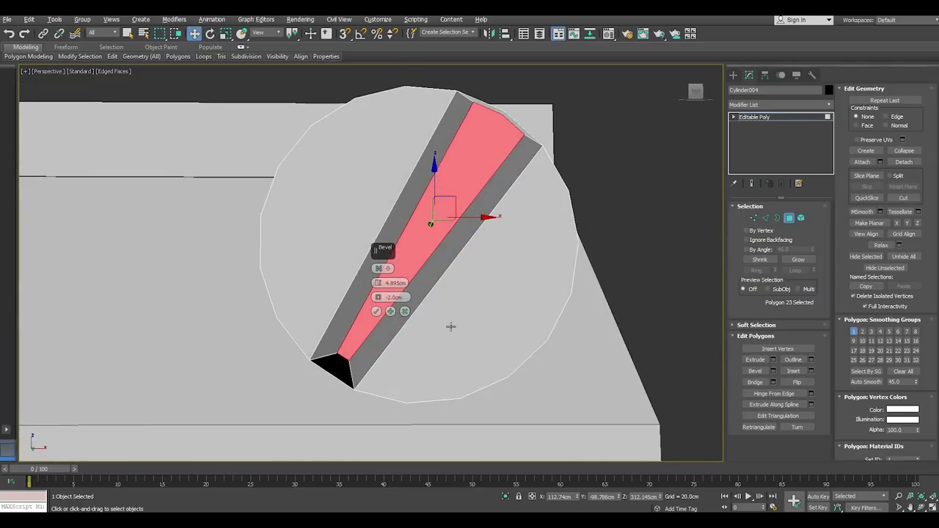
{"action": "left_click", "coordinate": [376, 312]}
In Edge mode, select the edge at the slot's lower end
{"action": "middle_click_drag", "start_coordinate": [374, 306], "coordinate": [405, 310], "text": "alt"}
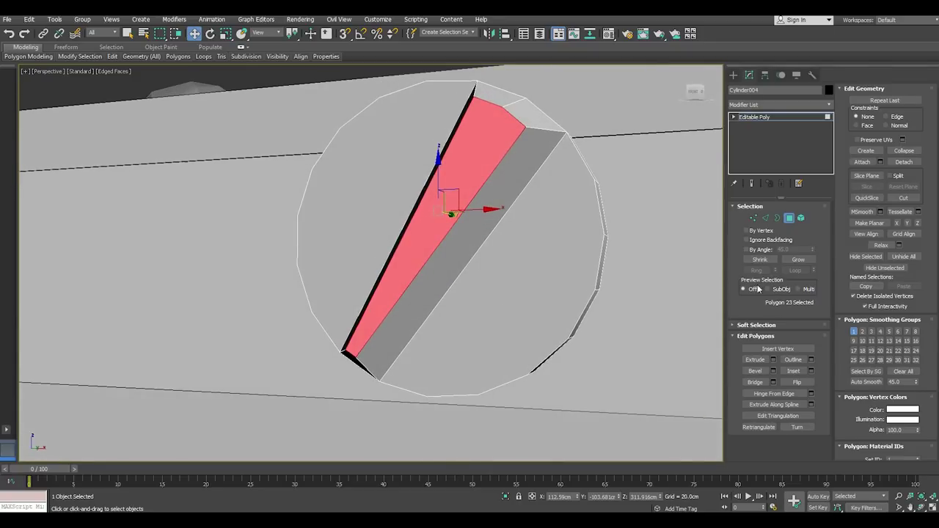
{"action": "left_click", "coordinate": [765, 218]}
{"action": "mouse_move", "coordinate": [526, 291]}
{"action": "middle_mouse_down", "text": "alt"}
{"action": "mouse_move", "coordinate": [503, 287]}
{"action": "mouse_move", "coordinate": [391, 314]}
{"action": "mouse_move", "coordinate": [389, 323]}
{"action": "mouse_move", "coordinate": [394, 302]}
{"action": "middle_mouse_up", "text": "alt"}
{"action": "left_click", "coordinate": [377, 325]}
Shift the slot's lower end edge, then chamfer it at 5.95cm with 3 segments
{"action": "left_click_drag", "start_coordinate": [393, 301], "coordinate": [429, 257]}
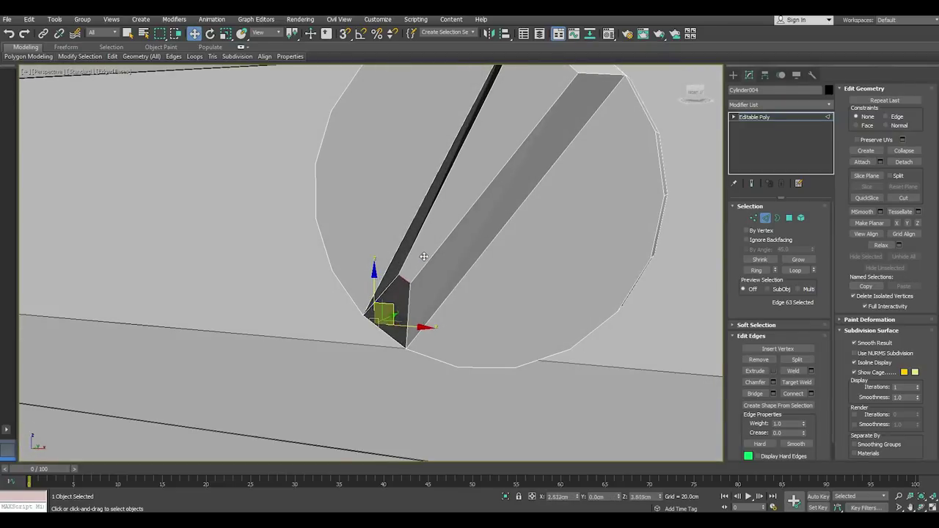
{"action": "mouse_move", "coordinate": [440, 264]}
{"action": "middle_mouse_down", "text": "alt"}
{"action": "mouse_move", "coordinate": [466, 276]}
{"action": "mouse_move", "coordinate": [475, 268]}
{"action": "middle_mouse_up", "text": "alt"}
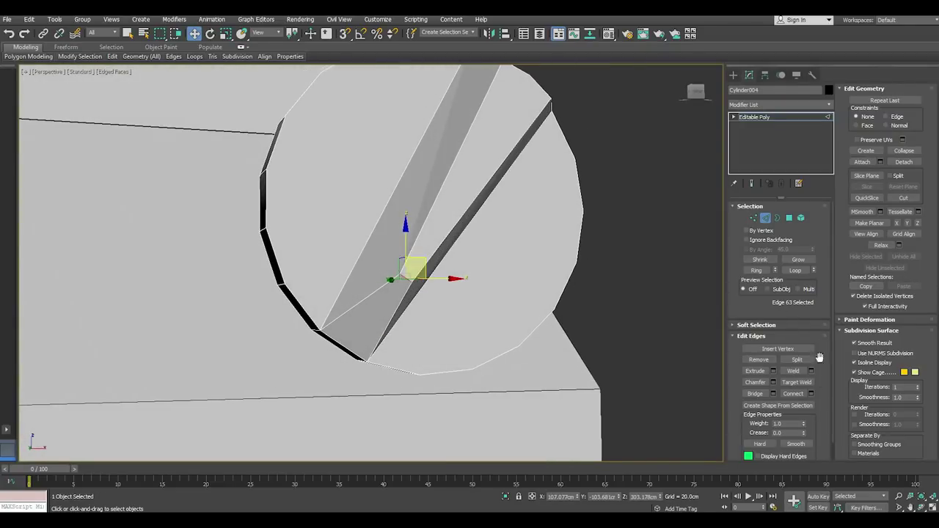
{"action": "mouse_move", "coordinate": [606, 351]}
{"action": "middle_mouse_down", "text": "alt"}
{"action": "mouse_move", "coordinate": [572, 357]}
{"action": "mouse_move", "coordinate": [563, 391]}
{"action": "mouse_move", "coordinate": [580, 360]}
{"action": "mouse_move", "coordinate": [557, 353]}
{"action": "middle_mouse_up", "text": "alt"}
{"action": "left_click", "coordinate": [772, 382]}
{"action": "left_click_drag", "start_coordinate": [385, 251], "coordinate": [479, 276]}
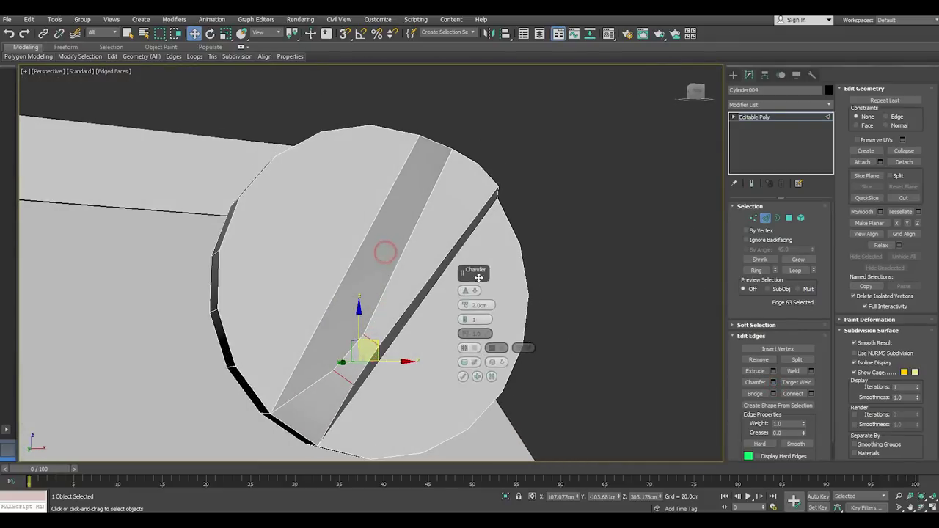
{"action": "mouse_move", "coordinate": [472, 309]}
{"action": "left_mouse_down"}
{"action": "mouse_move", "coordinate": [467, 296]}
{"action": "mouse_move", "coordinate": [472, 317]}
{"action": "left_mouse_up"}
{"action": "mouse_move", "coordinate": [490, 356]}
{"action": "middle_mouse_down", "text": "alt"}
{"action": "mouse_move", "coordinate": [426, 390]}
{"action": "mouse_move", "coordinate": [391, 389]}
{"action": "middle_mouse_up", "text": "alt"}
{"action": "left_click", "coordinate": [469, 383]}
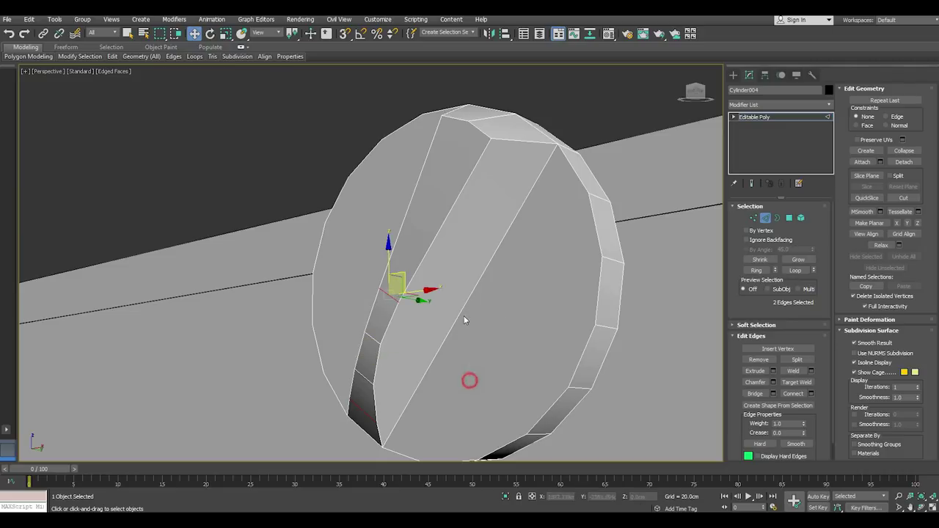
{"action": "mouse_move", "coordinate": [465, 319]}
{"action": "middle_mouse_down", "text": "alt"}
{"action": "mouse_move", "coordinate": [474, 342]}
{"action": "mouse_move", "coordinate": [490, 193]}
{"action": "mouse_move", "coordinate": [529, 146]}
{"action": "middle_mouse_up", "text": "alt"}
{"action": "scroll", "coordinate": [529, 145], "scroll_direction": "up", "scroll_amount": 2}
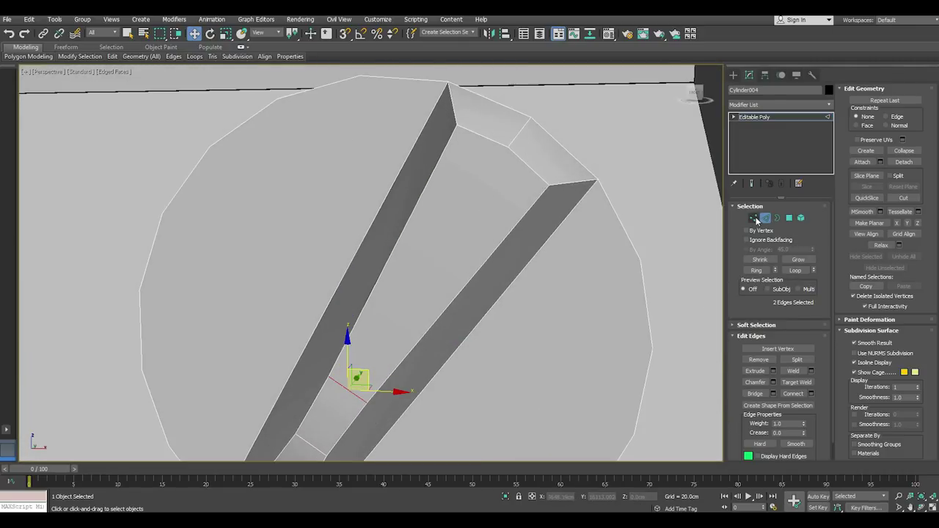
Select the two edges at the slot's top corner
{"action": "left_click", "coordinate": [755, 219]}
{"action": "left_click", "coordinate": [509, 148]}
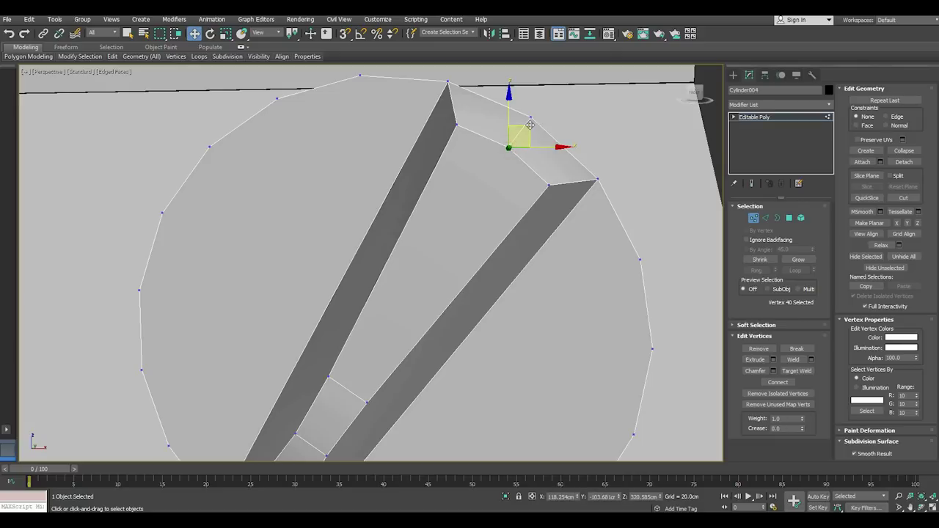
{"action": "scroll", "coordinate": [514, 139], "scroll_direction": "down", "scroll_amount": 2}
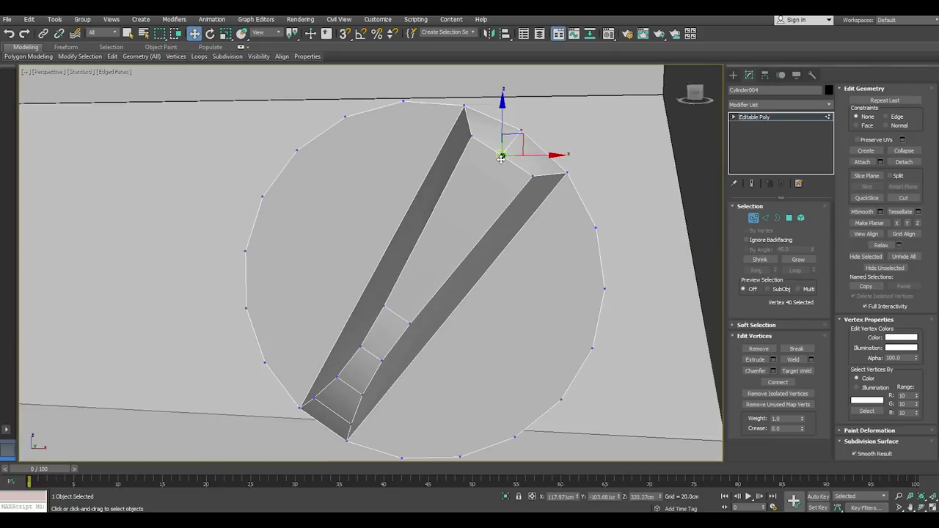
{"action": "left_click", "coordinate": [766, 217]}
{"action": "left_click", "coordinate": [524, 161]}
{"action": "left_click", "coordinate": [513, 165]}
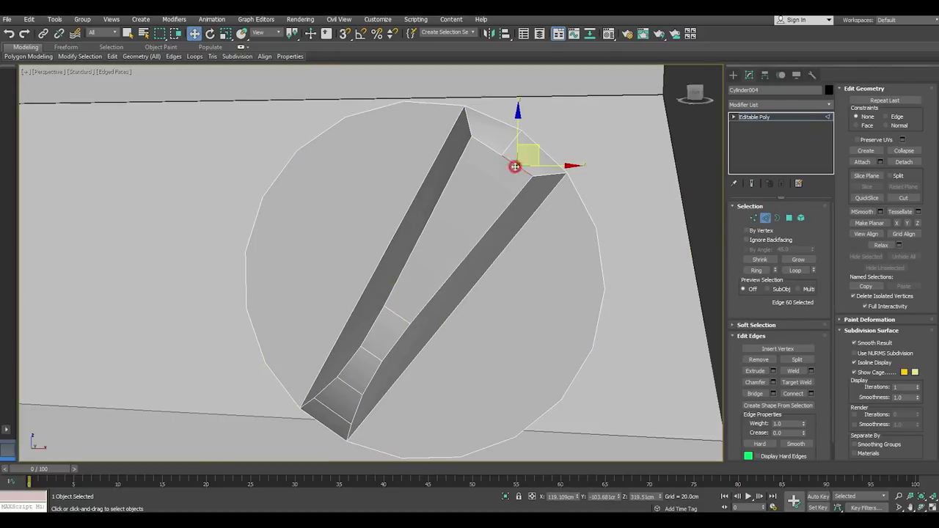
{"action": "left_click", "coordinate": [497, 152], "text": "ctrl"}
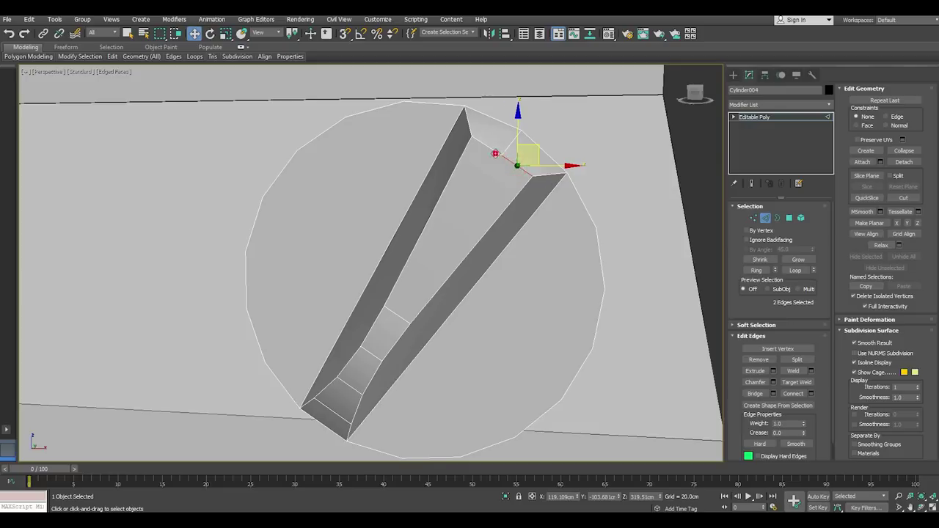
Chamfer the two edges at 4.556cm with 4 segments, then clear the selection
{"action": "left_click", "coordinate": [773, 382]}
{"action": "mouse_move", "coordinate": [660, 355]}
{"action": "middle_mouse_down", "text": "alt"}
{"action": "mouse_move", "coordinate": [612, 341]}
{"action": "mouse_move", "coordinate": [506, 344]}
{"action": "middle_mouse_up", "text": "alt"}
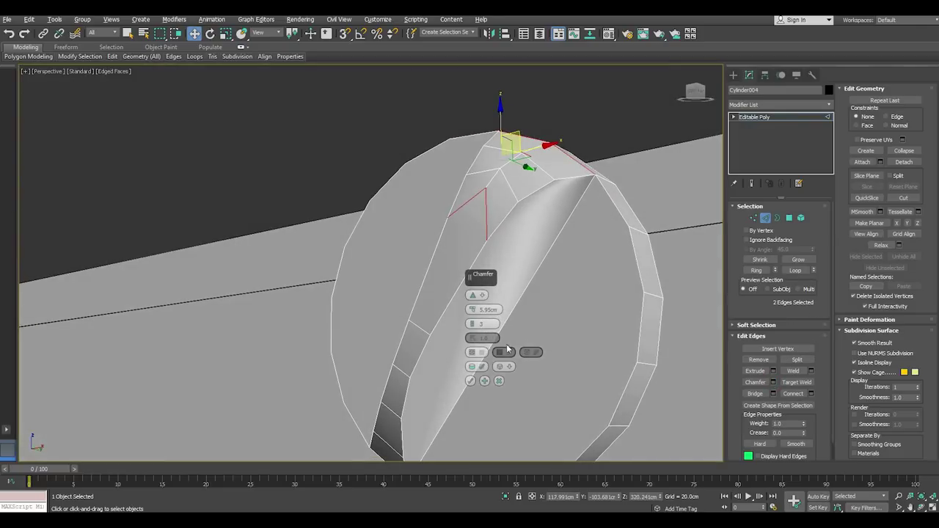
{"action": "left_click_drag", "start_coordinate": [473, 309], "coordinate": [477, 303]}
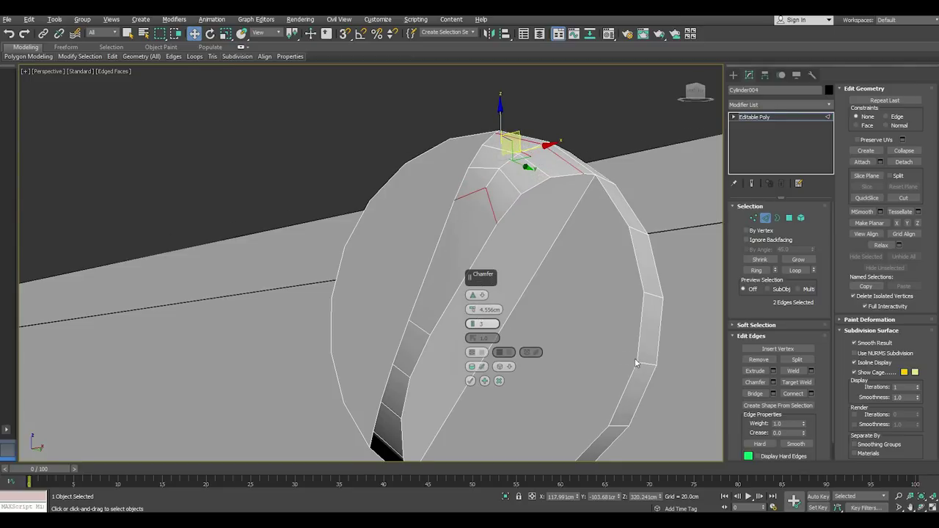
{"action": "mouse_move", "coordinate": [635, 363]}
{"action": "middle_mouse_down", "text": "alt"}
{"action": "mouse_move", "coordinate": [702, 379]}
{"action": "mouse_move", "coordinate": [637, 392]}
{"action": "mouse_move", "coordinate": [587, 374]}
{"action": "middle_mouse_up", "text": "alt"}
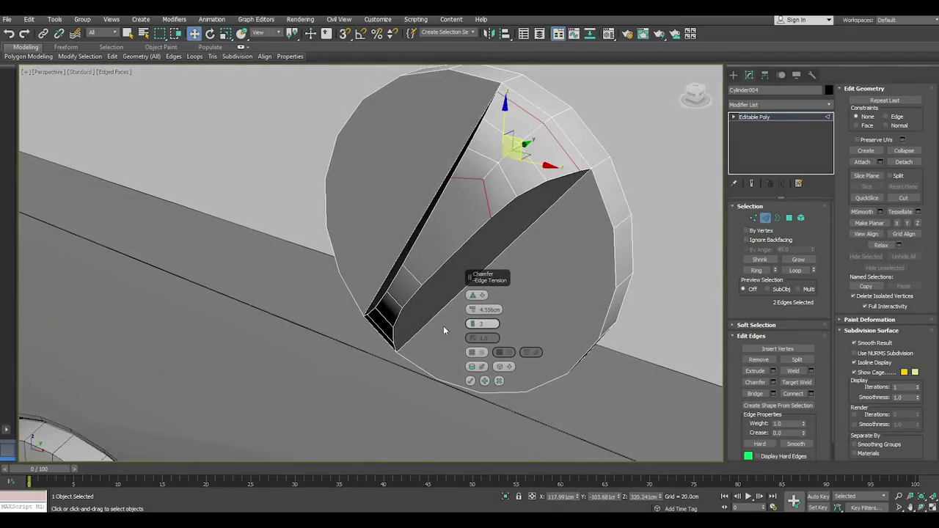
{"action": "left_click_drag", "start_coordinate": [473, 324], "coordinate": [475, 321]}
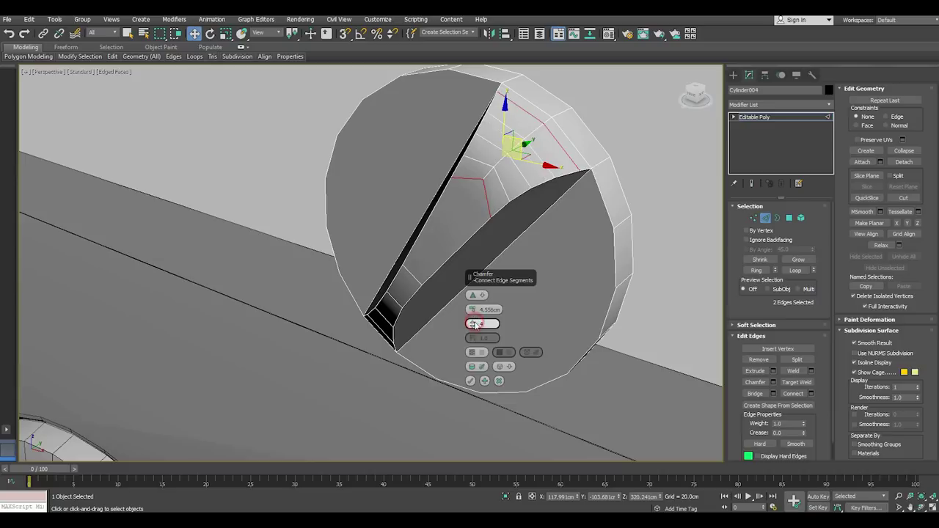
{"action": "left_click", "coordinate": [471, 382]}
{"action": "mouse_move", "coordinate": [474, 337]}
{"action": "middle_mouse_down", "text": "alt"}
{"action": "mouse_move", "coordinate": [520, 309]}
{"action": "mouse_move", "coordinate": [557, 313]}
{"action": "mouse_move", "coordinate": [486, 357]}
{"action": "mouse_move", "coordinate": [472, 262]}
{"action": "mouse_move", "coordinate": [481, 223]}
{"action": "mouse_move", "coordinate": [509, 212]}
{"action": "middle_mouse_up", "text": "alt"}
{"action": "left_click", "coordinate": [534, 310]}
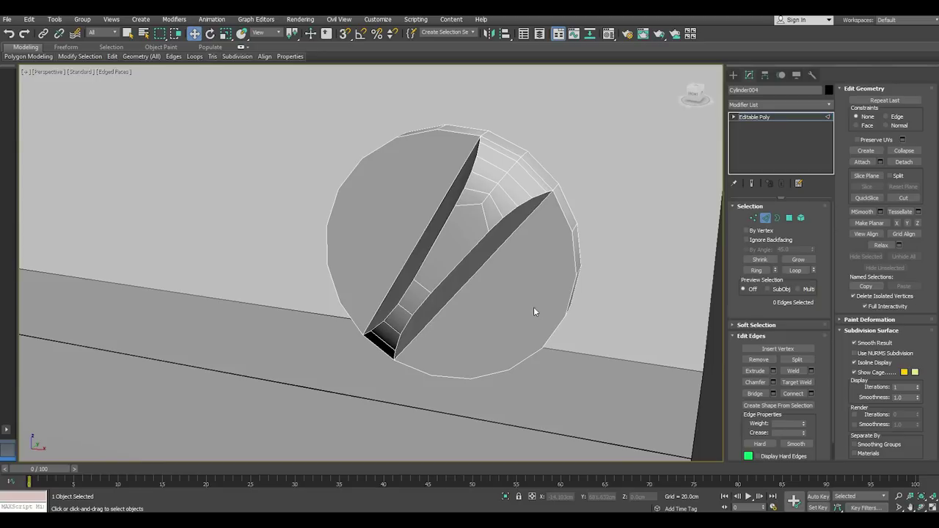
Enable edge-constrained moves and slide a vertex on the rounded slot end along its edge
{"action": "scroll", "coordinate": [533, 307], "scroll_direction": "up", "scroll_amount": 3}
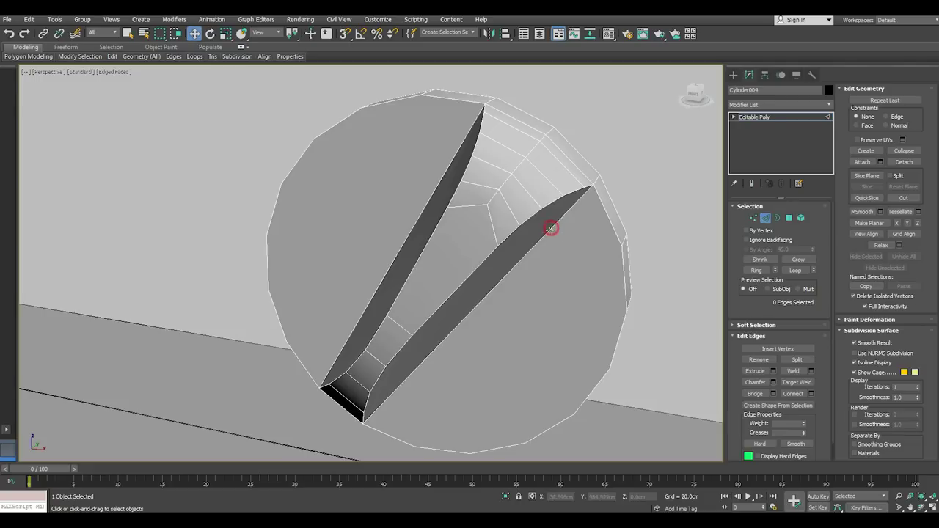
{"action": "left_click", "coordinate": [490, 220]}
{"action": "middle_click_drag", "start_coordinate": [490, 220], "coordinate": [200, 50], "text": "alt"}
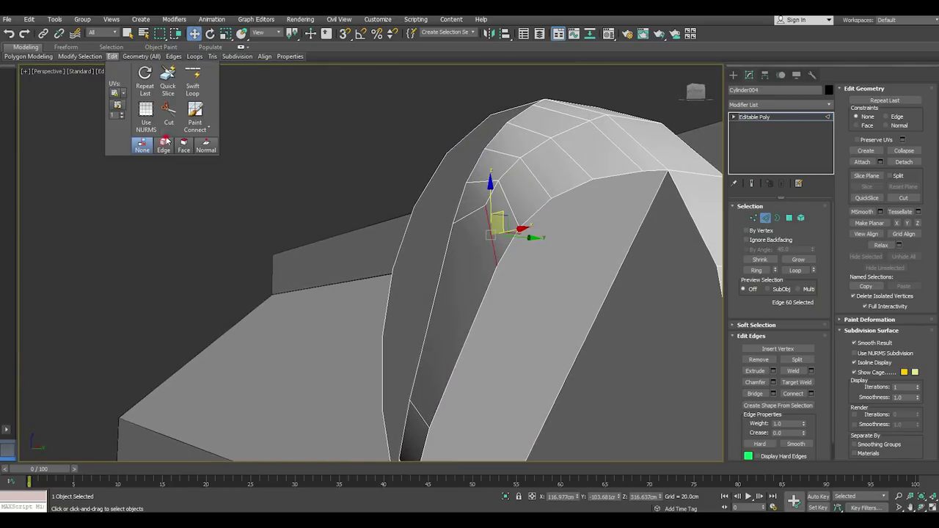
{"action": "left_click", "coordinate": [163, 145]}
{"action": "left_click", "coordinate": [754, 218]}
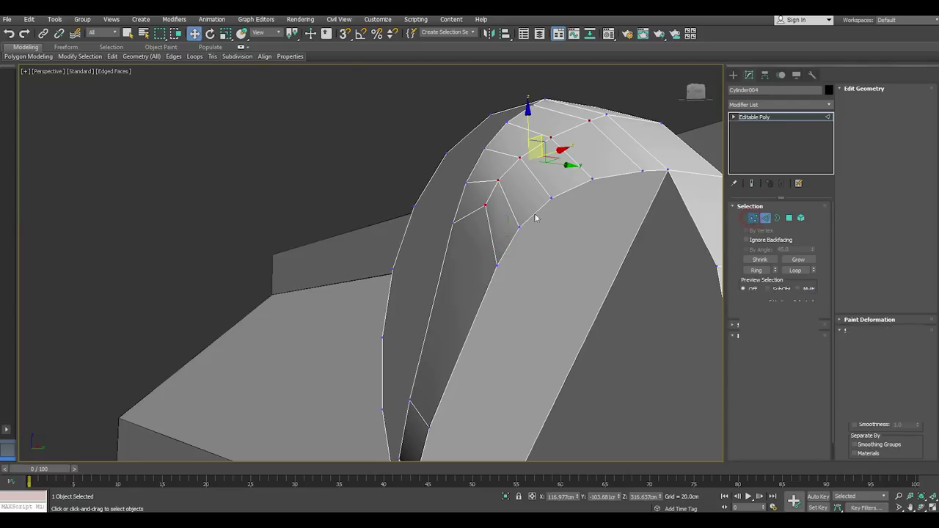
{"action": "left_click", "coordinate": [488, 203]}
{"action": "left_click_drag", "start_coordinate": [487, 203], "coordinate": [566, 247]}
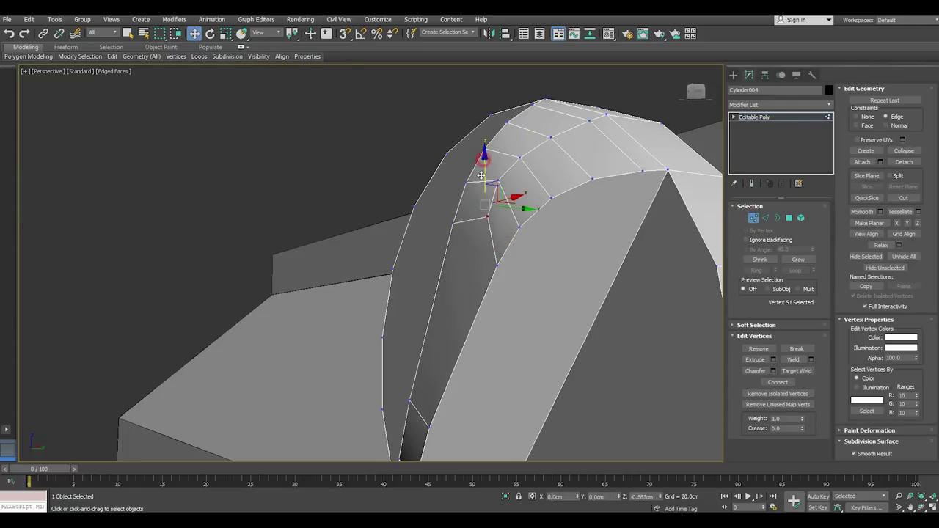
{"action": "middle_click_drag", "start_coordinate": [566, 247], "coordinate": [597, 241], "text": "alt"}
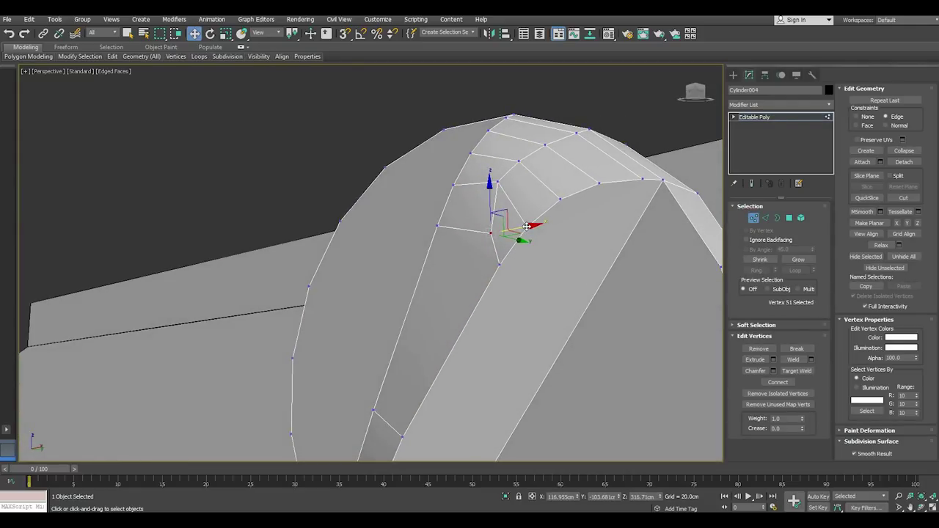
{"action": "left_click_drag", "start_coordinate": [501, 221], "coordinate": [461, 218]}
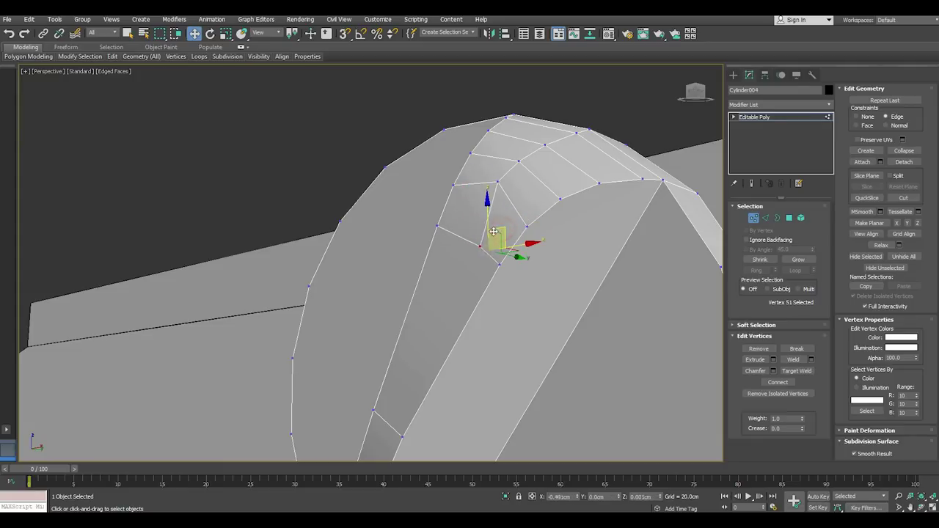
{"action": "left_click_drag", "start_coordinate": [513, 236], "coordinate": [497, 226]}
Try nudging a neighbouring ridge vertex, cancel the move, and clear the vertex selection
{"action": "left_click", "coordinate": [498, 182]}
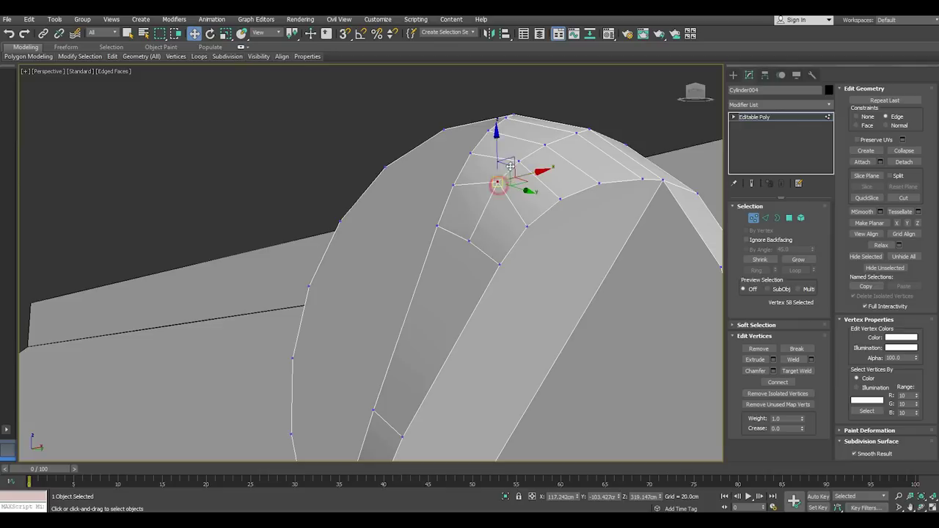
{"action": "left_click_drag", "start_coordinate": [508, 163], "coordinate": [506, 170]}
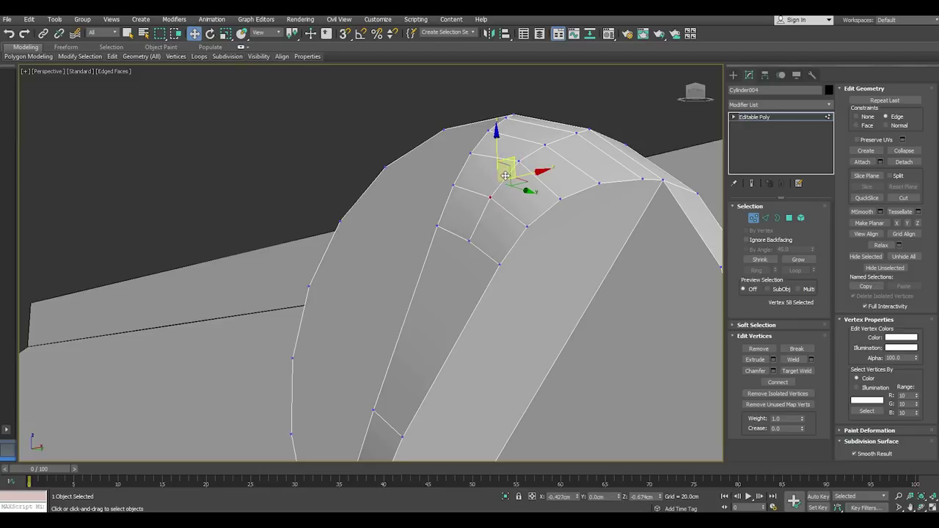
{"action": "right_click", "coordinate": [535, 168]}
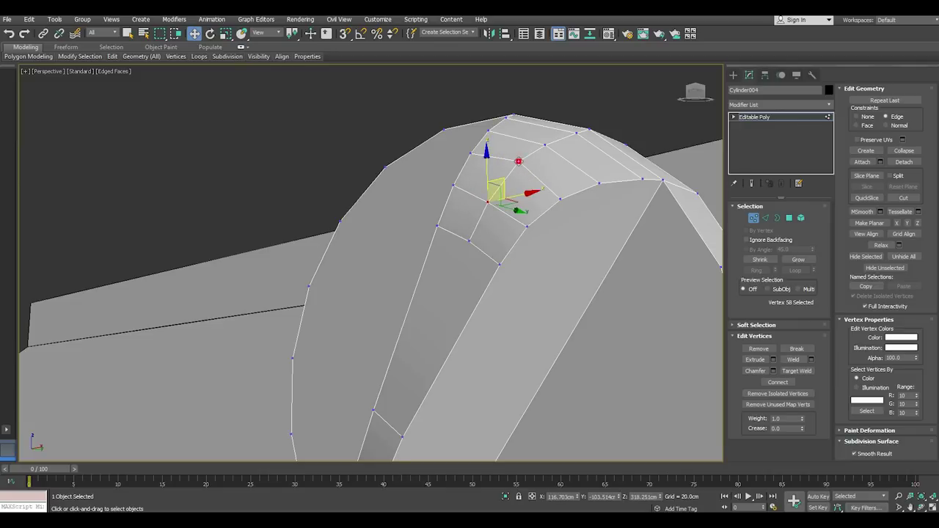
{"action": "left_click", "coordinate": [519, 160]}
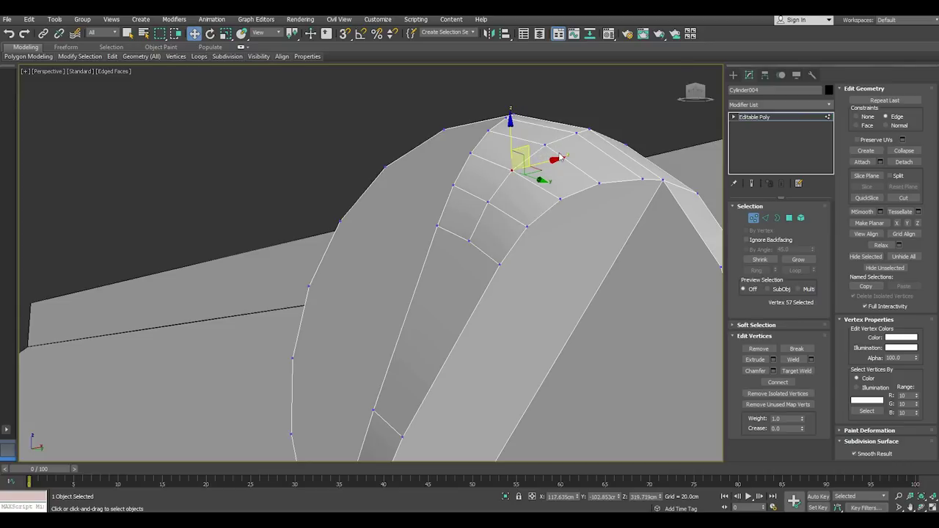
{"action": "left_click", "coordinate": [543, 147]}
{"action": "mouse_move", "coordinate": [539, 142]}
{"action": "middle_mouse_down", "text": "alt"}
{"action": "mouse_move", "coordinate": [541, 253]}
{"action": "mouse_move", "coordinate": [622, 263]}
{"action": "mouse_move", "coordinate": [593, 286]}
{"action": "mouse_move", "coordinate": [526, 250]}
{"action": "mouse_move", "coordinate": [583, 250]}
{"action": "mouse_move", "coordinate": [606, 269]}
{"action": "mouse_move", "coordinate": [586, 282]}
{"action": "mouse_move", "coordinate": [562, 270]}
{"action": "middle_mouse_up", "text": "alt"}
Select the knob's two cap faces and two slanted slot faces, convert them to border edges, then drop two slot edges
{"action": "left_click", "coordinate": [765, 218]}
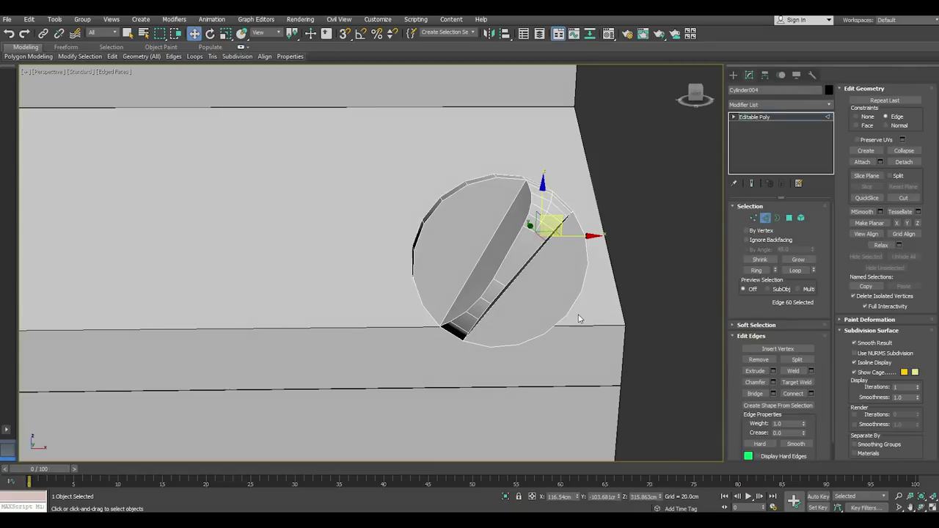
{"action": "left_click", "coordinate": [578, 319]}
{"action": "left_click", "coordinate": [789, 219]}
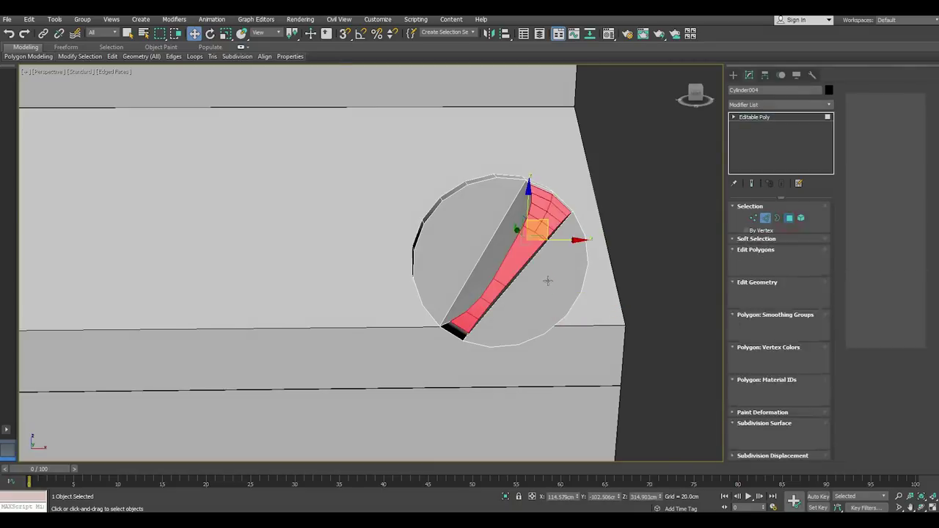
{"action": "left_click", "coordinate": [767, 218], "text": "ctrl"}
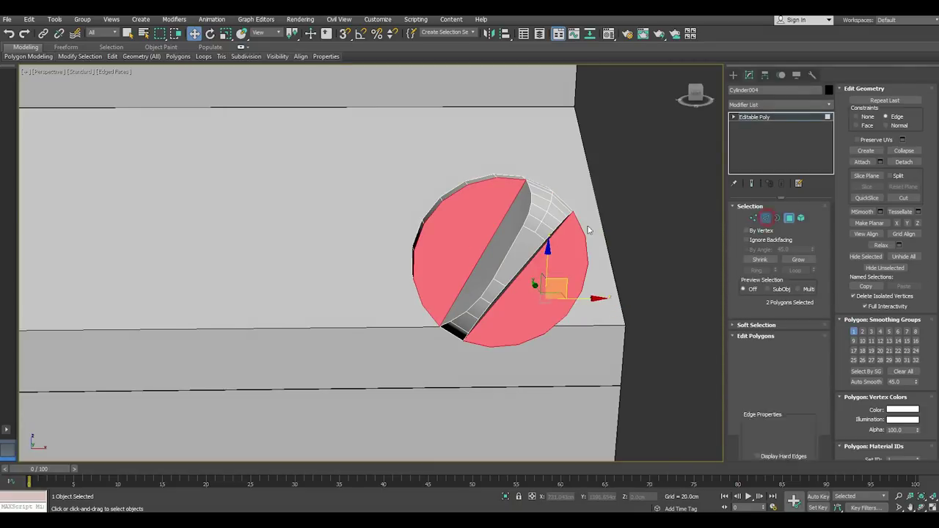
{"action": "left_click_drag", "start_coordinate": [475, 242], "coordinate": [530, 288], "text": "alt"}
{"action": "scroll", "coordinate": [529, 286], "scroll_direction": "up", "scroll_amount": 2}
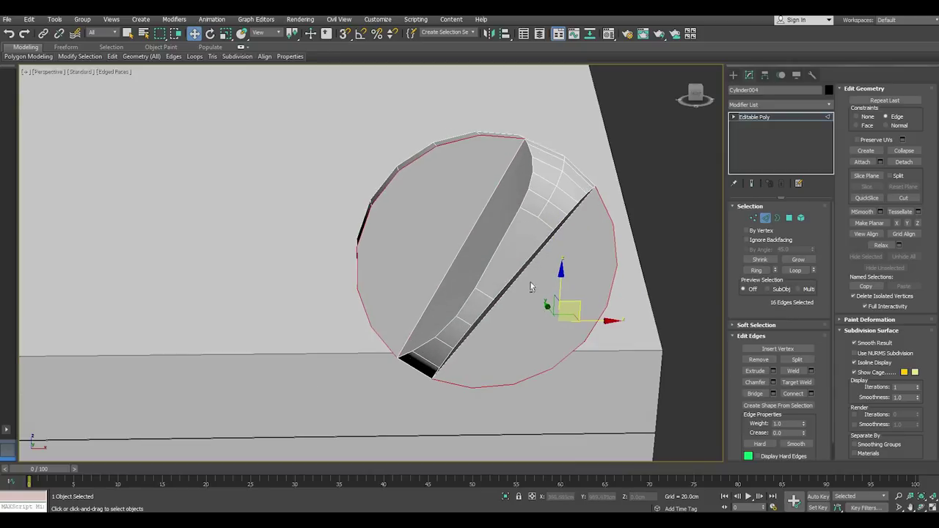
{"action": "left_click", "coordinate": [787, 219], "text": "ctrl"}
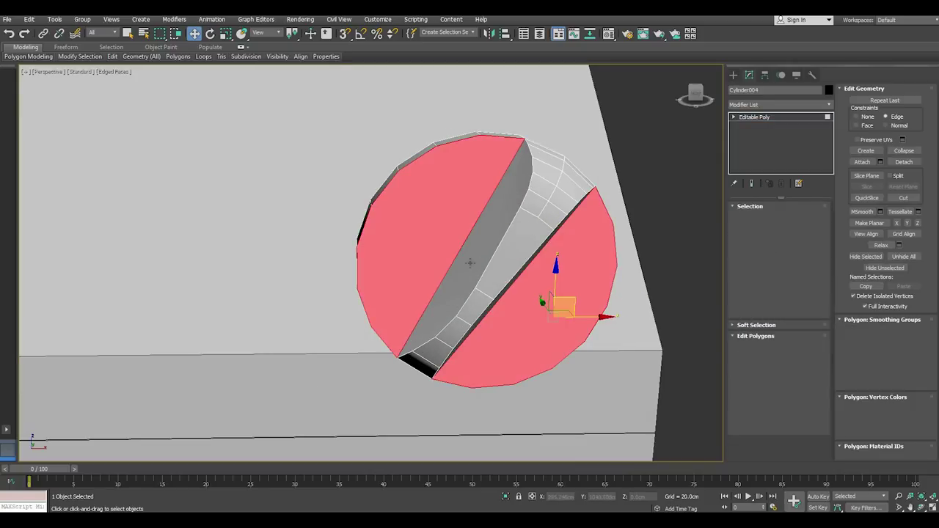
{"action": "left_click", "coordinate": [462, 260], "text": "ctrl"}
{"action": "left_click", "coordinate": [512, 282], "text": "ctrl"}
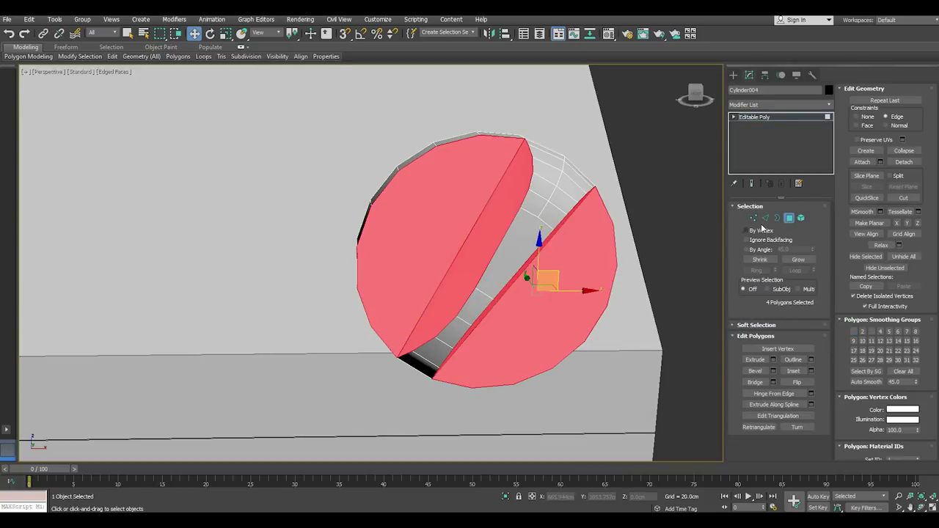
{"action": "key", "text": "ctrl+2"}
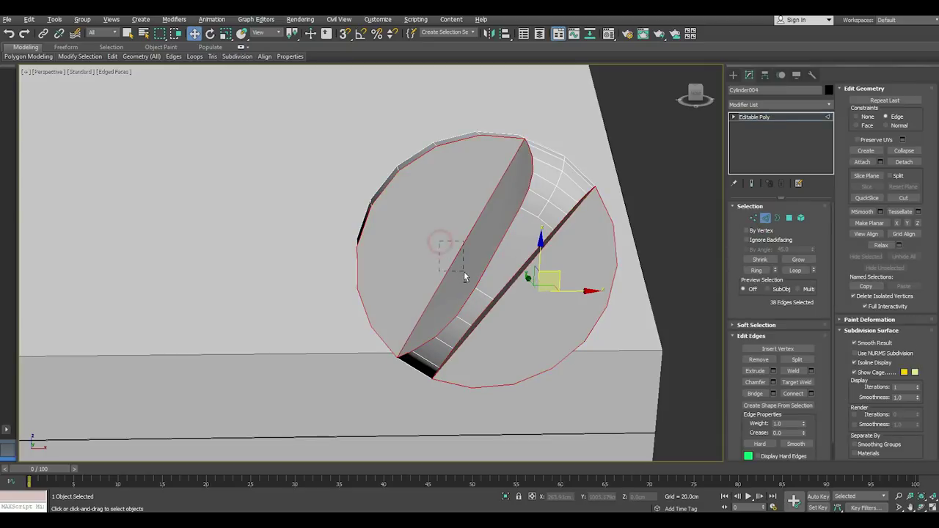
{"action": "left_click", "coordinate": [503, 296], "text": "alt"}
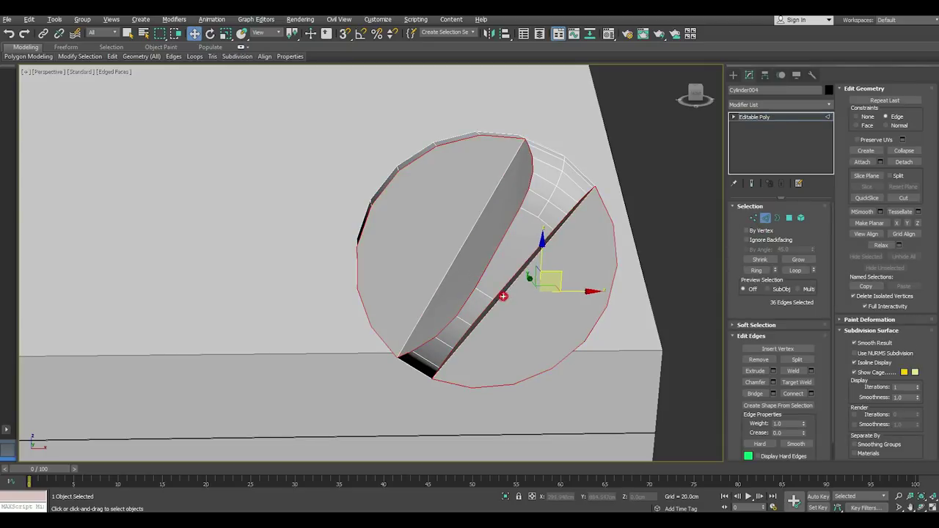
Chamfer the selected border edges with a 0.606cm amount and 2 segments
{"action": "left_click", "coordinate": [773, 382]}
{"action": "middle_click_drag", "start_coordinate": [584, 355], "coordinate": [448, 320], "text": "alt"}
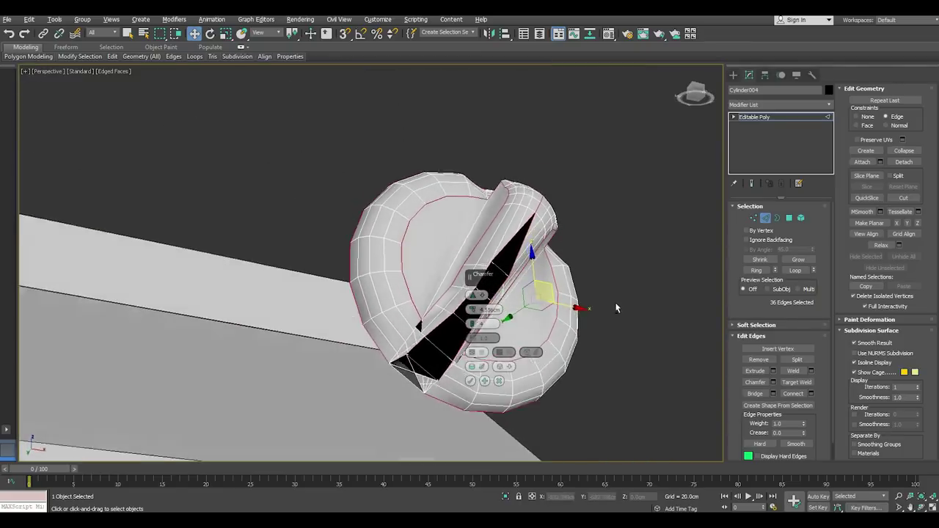
{"action": "mouse_move", "coordinate": [475, 310]}
{"action": "left_mouse_down"}
{"action": "mouse_move", "coordinate": [481, 316]}
{"action": "mouse_move", "coordinate": [477, 300]}
{"action": "mouse_move", "coordinate": [475, 317]}
{"action": "left_mouse_up"}
{"action": "middle_click_drag", "start_coordinate": [481, 323], "coordinate": [444, 363], "text": "alt"}
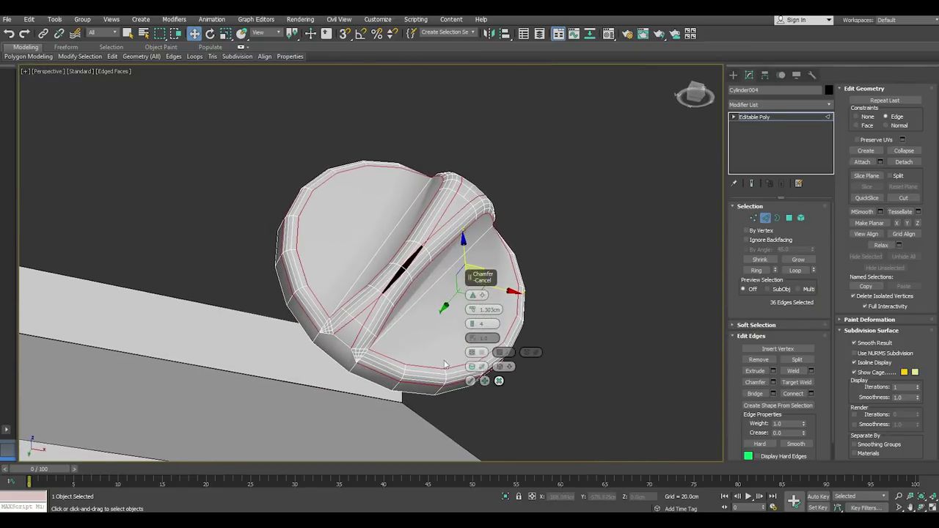
{"action": "middle_click_drag", "start_coordinate": [427, 332], "coordinate": [377, 339], "text": "alt"}
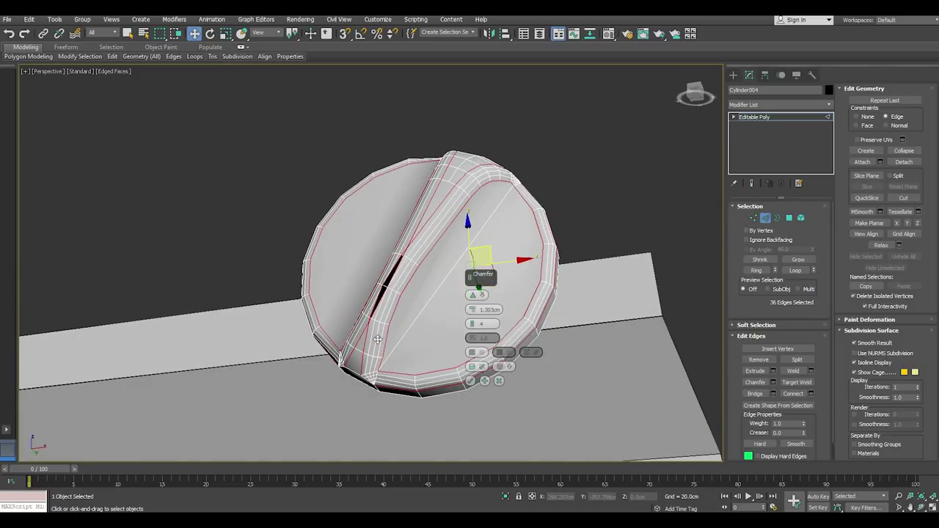
{"action": "scroll", "coordinate": [442, 341], "scroll_direction": "up", "scroll_amount": 3}
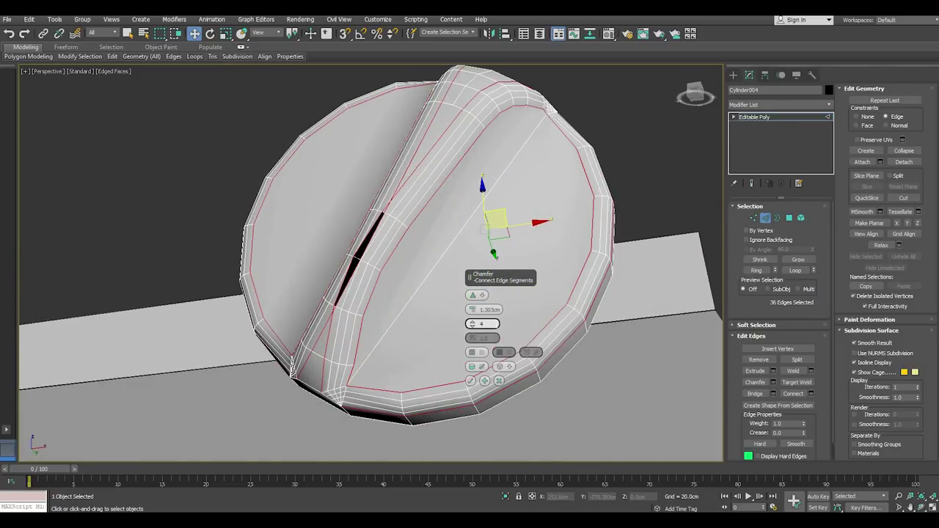
{"action": "left_click", "coordinate": [470, 328]}
{"action": "left_click", "coordinate": [470, 328]}
{"action": "left_click_drag", "start_coordinate": [476, 309], "coordinate": [475, 313]}
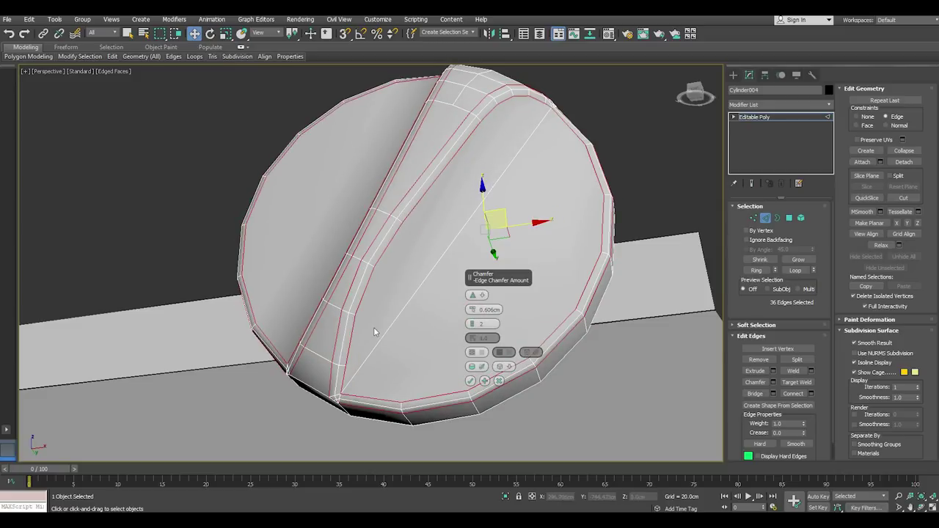
{"action": "mouse_move", "coordinate": [377, 323]}
{"action": "middle_mouse_down", "text": "alt"}
{"action": "mouse_move", "coordinate": [428, 312]}
{"action": "mouse_move", "coordinate": [455, 336]}
{"action": "mouse_move", "coordinate": [457, 353]}
{"action": "mouse_move", "coordinate": [438, 376]}
{"action": "mouse_move", "coordinate": [334, 347]}
{"action": "mouse_move", "coordinate": [418, 379]}
{"action": "mouse_move", "coordinate": [408, 377]}
{"action": "mouse_move", "coordinate": [396, 342]}
{"action": "mouse_move", "coordinate": [461, 371]}
{"action": "mouse_move", "coordinate": [490, 334]}
{"action": "middle_mouse_up", "text": "alt"}
Confirm the chamfer and switch the knob to vertex editing
{"action": "left_click", "coordinate": [472, 381]}
{"action": "scroll", "coordinate": [327, 367], "scroll_direction": "up", "scroll_amount": 3}
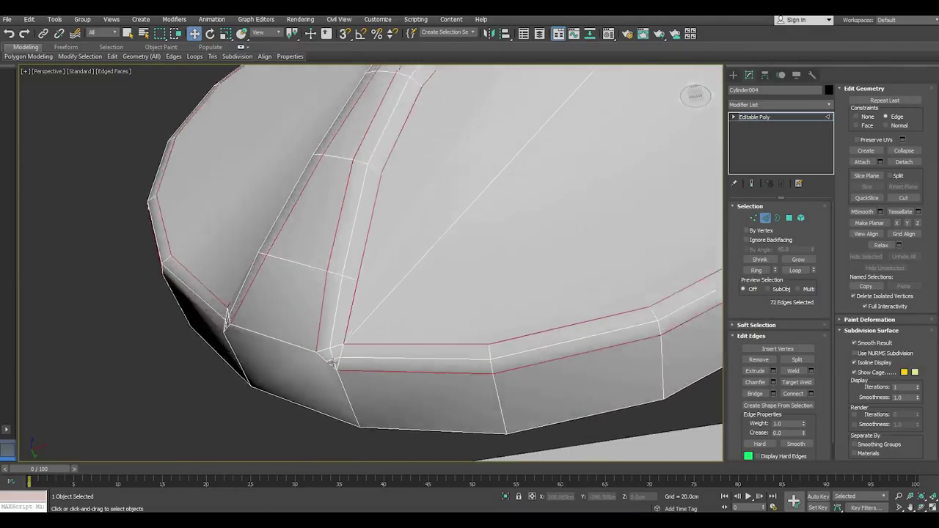
{"action": "scroll", "coordinate": [326, 367], "scroll_direction": "up", "scroll_amount": 3}
{"action": "left_click", "coordinate": [753, 219]}
{"action": "left_click", "coordinate": [503, 261]}
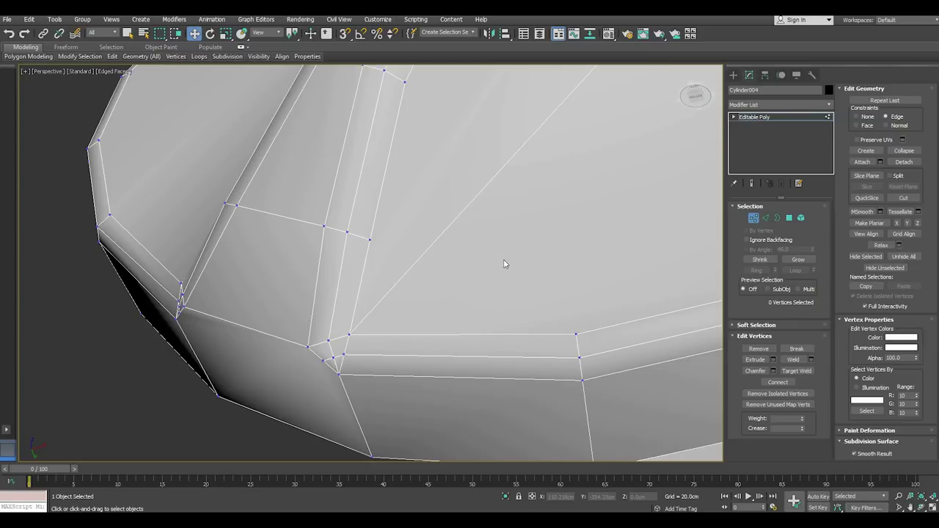
{"action": "scroll", "coordinate": [503, 264], "scroll_direction": "down", "scroll_amount": 3}
{"action": "scroll", "coordinate": [279, 339], "scroll_direction": "up", "scroll_amount": 5}
Target Weld two stray vertices onto the neighbouring slot-corner vertex
{"action": "right_click", "coordinate": [279, 339]}
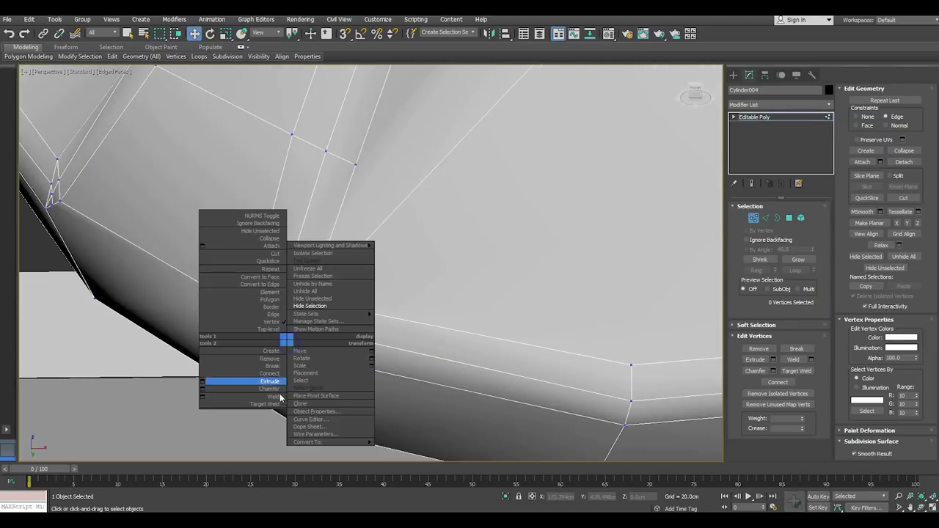
{"action": "left_click", "coordinate": [273, 384]}
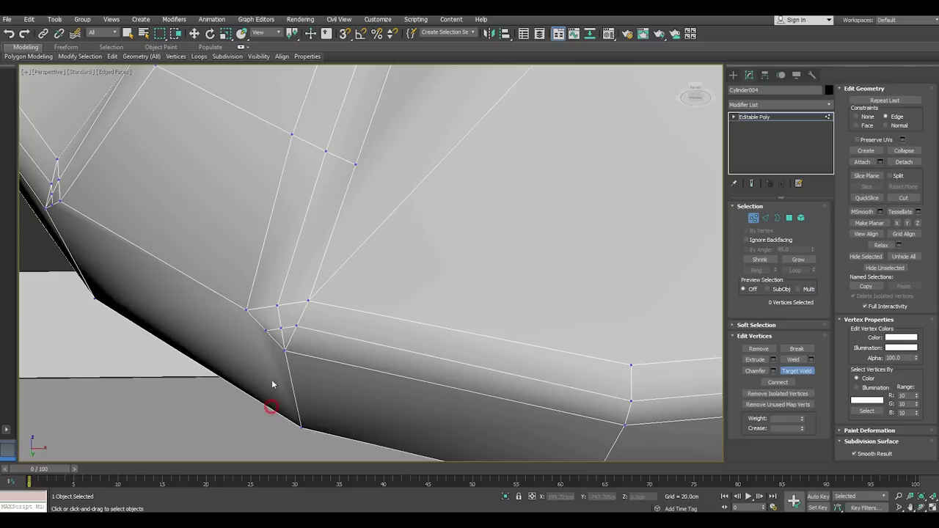
{"action": "left_click", "coordinate": [282, 327]}
{"action": "left_click", "coordinate": [276, 306]}
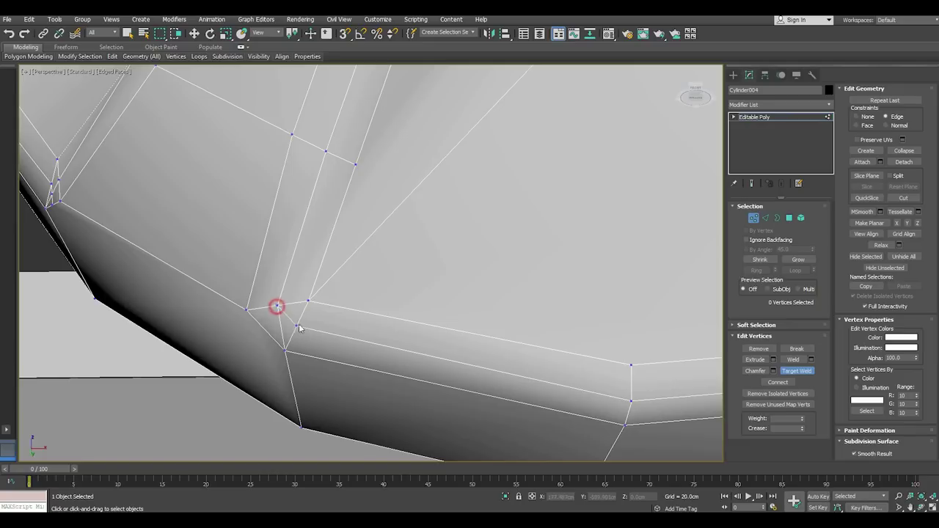
{"action": "left_click", "coordinate": [296, 326]}
{"action": "left_click", "coordinate": [278, 306]}
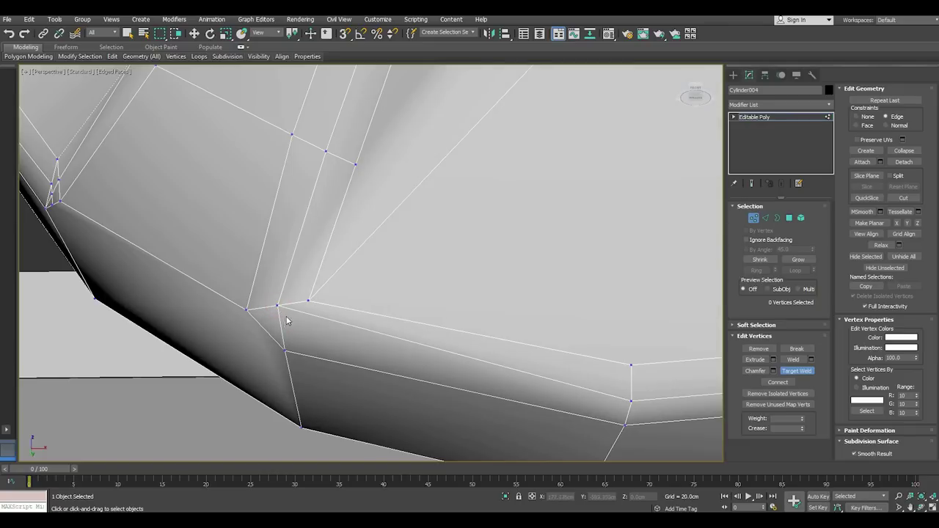
{"action": "mouse_move", "coordinate": [297, 324]}
{"action": "middle_mouse_down", "text": "alt"}
{"action": "mouse_move", "coordinate": [301, 334]}
{"action": "mouse_move", "coordinate": [306, 288]}
{"action": "mouse_move", "coordinate": [294, 357]}
{"action": "mouse_move", "coordinate": [282, 310]}
{"action": "middle_mouse_up", "text": "alt"}
Nudge the corner vertex slightly sideways with Move, with edge-constrained movement turned off
{"action": "key", "text": "w"}
{"action": "left_click", "coordinate": [283, 311]}
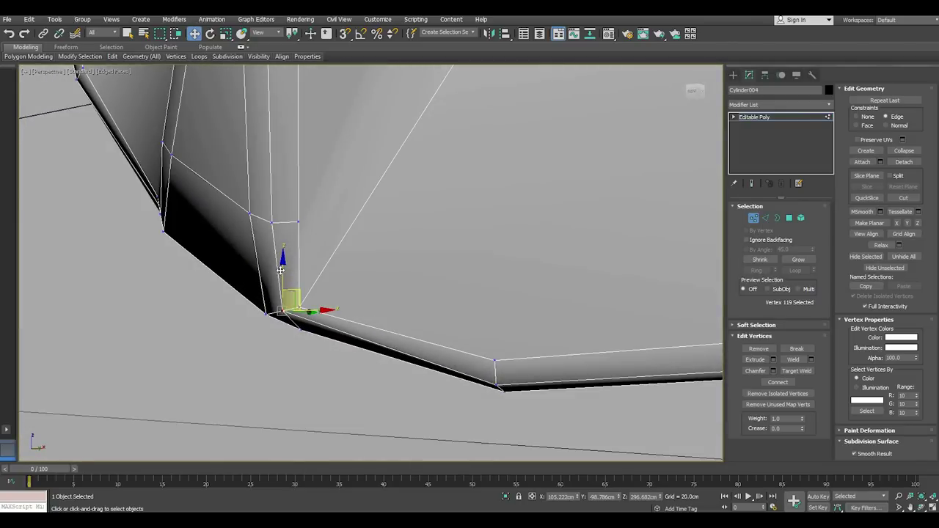
{"action": "left_click_drag", "start_coordinate": [280, 270], "coordinate": [293, 294]}
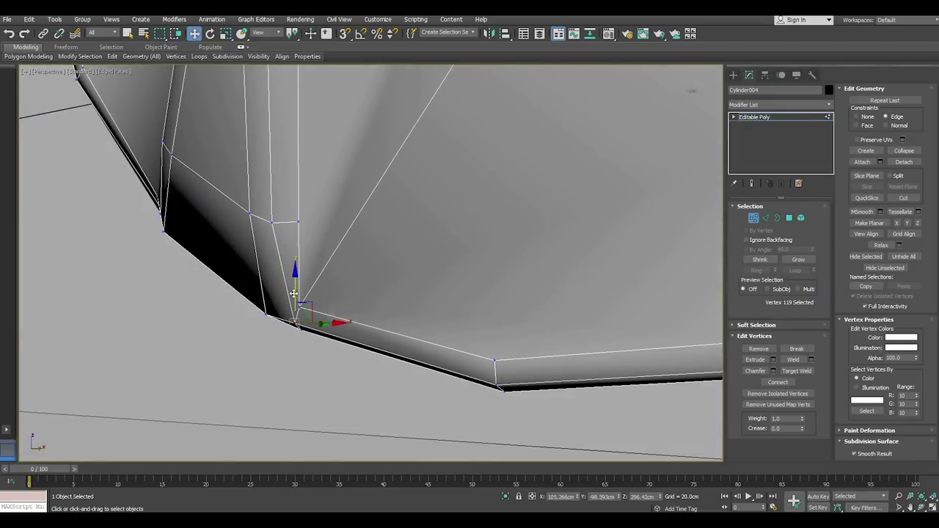
{"action": "mouse_move", "coordinate": [294, 293]}
{"action": "middle_mouse_down", "text": "alt"}
{"action": "mouse_move", "coordinate": [361, 287]}
{"action": "mouse_move", "coordinate": [238, 155]}
{"action": "middle_mouse_up", "text": "alt"}
{"action": "left_click", "coordinate": [9, 33]}
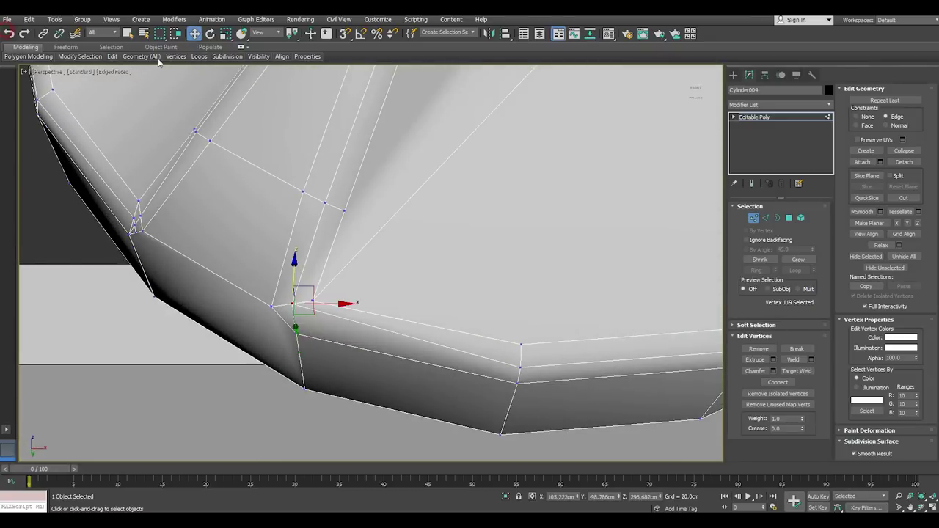
{"action": "left_click", "coordinate": [143, 145]}
{"action": "mouse_move", "coordinate": [298, 229]}
{"action": "middle_mouse_down", "text": "alt"}
{"action": "mouse_move", "coordinate": [367, 234]}
{"action": "mouse_move", "coordinate": [290, 272]}
{"action": "mouse_move", "coordinate": [344, 317]}
{"action": "middle_mouse_up", "text": "alt"}
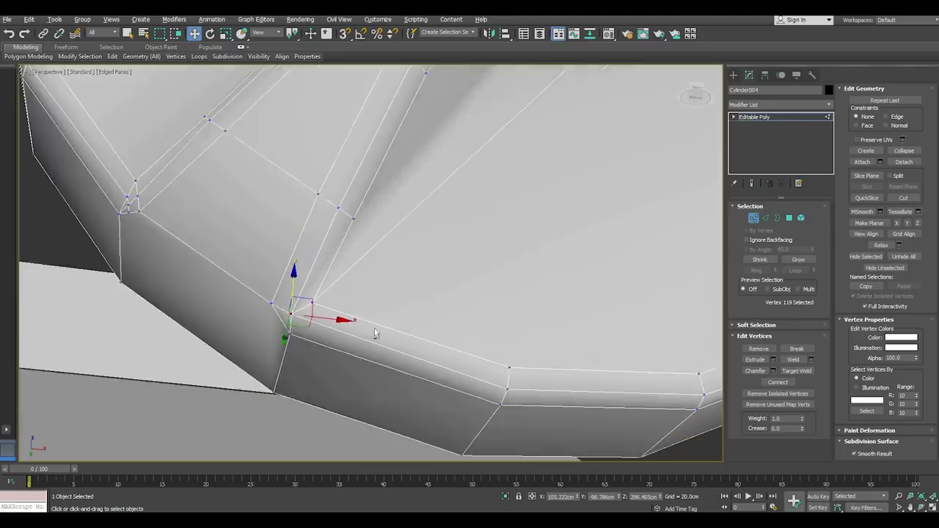
{"action": "left_click_drag", "start_coordinate": [344, 315], "coordinate": [345, 314]}
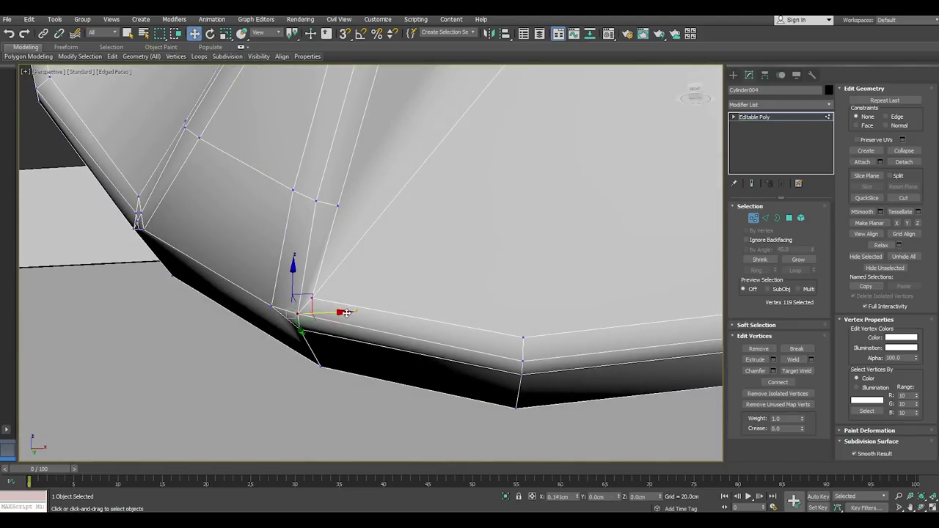
{"action": "middle_click_drag", "start_coordinate": [345, 314], "coordinate": [363, 269], "text": "alt"}
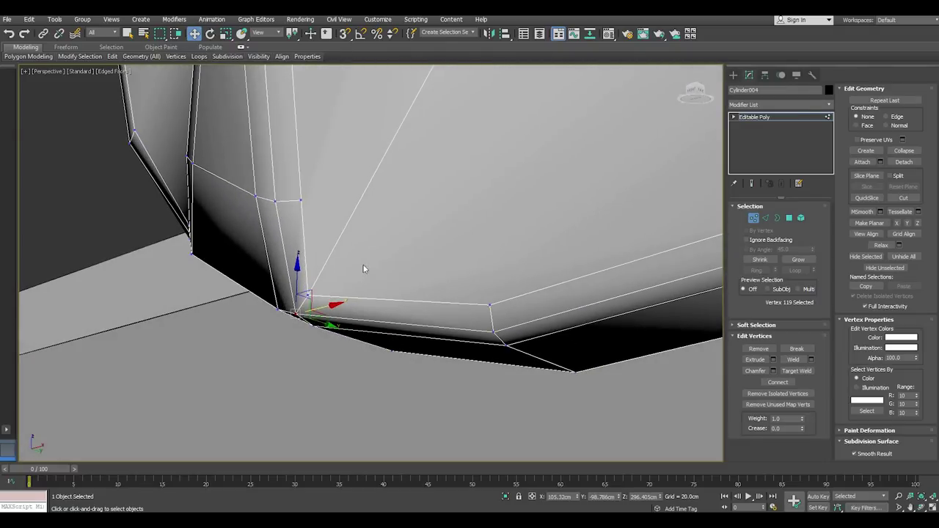
{"action": "left_click", "coordinate": [363, 268]}
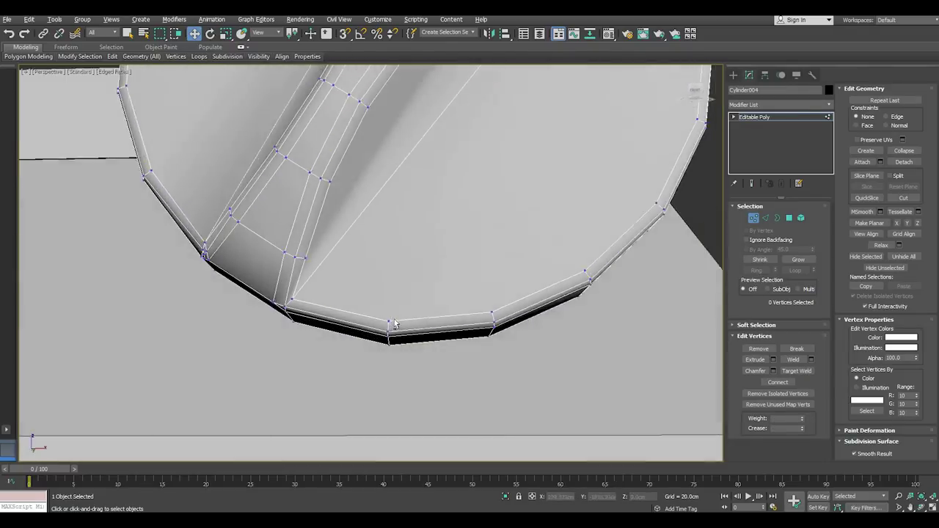
{"action": "mouse_move", "coordinate": [363, 268]}
{"action": "middle_mouse_down", "text": "alt"}
{"action": "mouse_move", "coordinate": [428, 336]}
{"action": "mouse_move", "coordinate": [231, 257]}
{"action": "mouse_move", "coordinate": [309, 261]}
{"action": "middle_mouse_up", "text": "alt"}
Target Weld the remaining loose vertices at the rim corner onto the corner vertex
{"action": "left_click", "coordinate": [226, 261]}
{"action": "scroll", "coordinate": [309, 263], "scroll_direction": "up", "scroll_amount": 1}
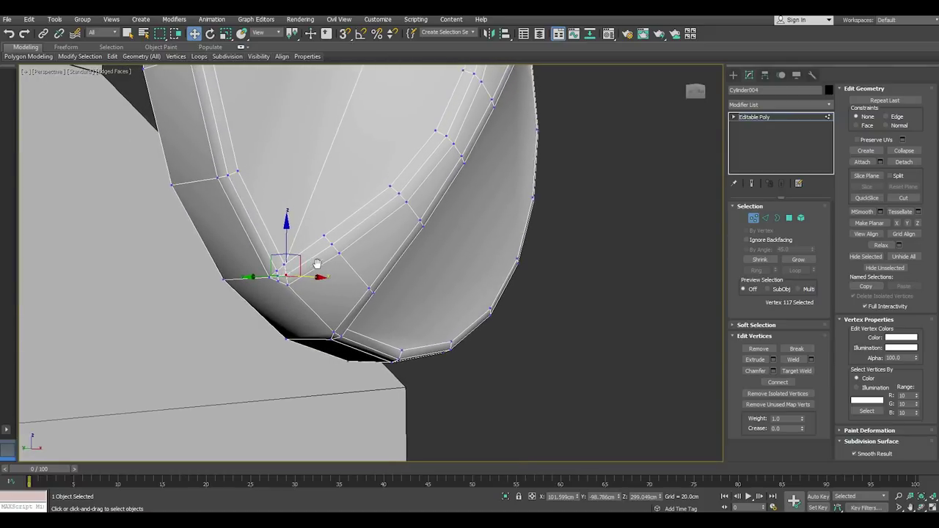
{"action": "scroll", "coordinate": [315, 271], "scroll_direction": "up", "scroll_amount": 1}
{"action": "scroll", "coordinate": [326, 301], "scroll_direction": "up", "scroll_amount": 2}
{"action": "left_click", "coordinate": [329, 305]}
{"action": "right_click", "coordinate": [332, 284]}
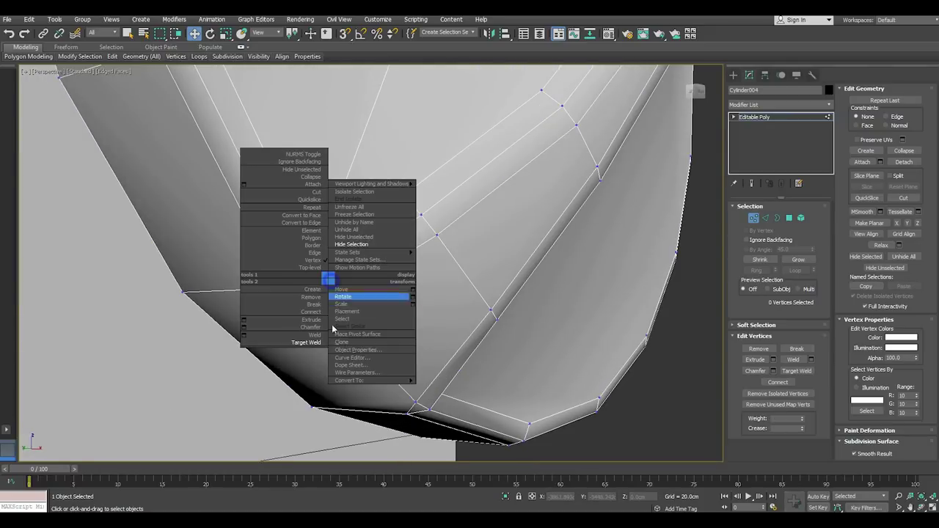
{"action": "left_click", "coordinate": [311, 341]}
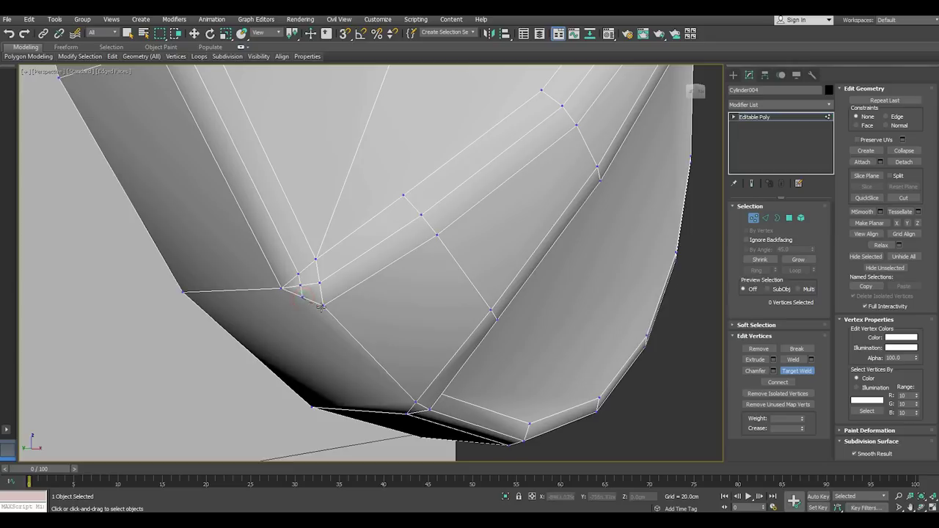
{"action": "left_click", "coordinate": [323, 305]}
{"action": "left_click", "coordinate": [300, 285]}
{"action": "left_click", "coordinate": [320, 283]}
{"action": "left_click", "coordinate": [318, 283]}
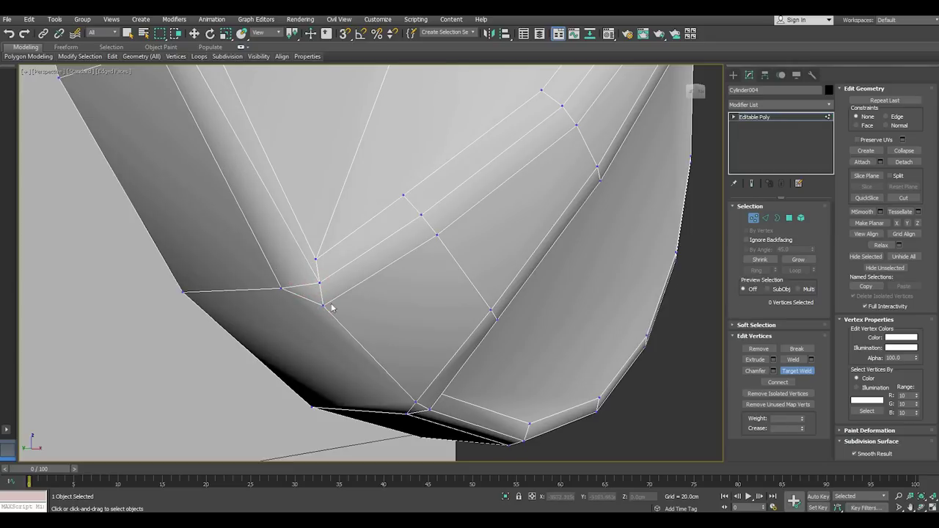
Reposition the merged slot-corner vertex with Move
{"action": "key", "text": "w"}
{"action": "left_click", "coordinate": [279, 290]}
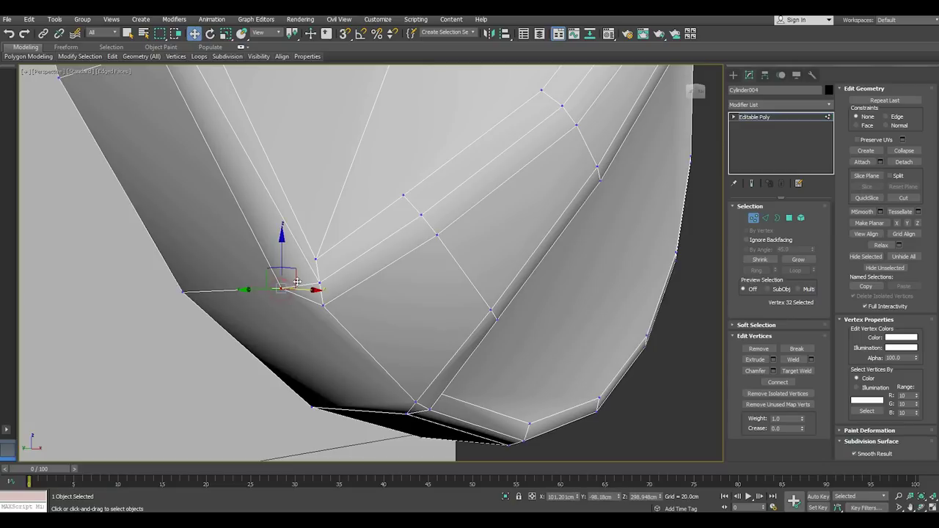
{"action": "mouse_move", "coordinate": [301, 288]}
{"action": "left_mouse_down"}
{"action": "mouse_move", "coordinate": [312, 288]}
{"action": "mouse_move", "coordinate": [288, 284]}
{"action": "left_mouse_up"}
{"action": "left_click", "coordinate": [320, 283]}
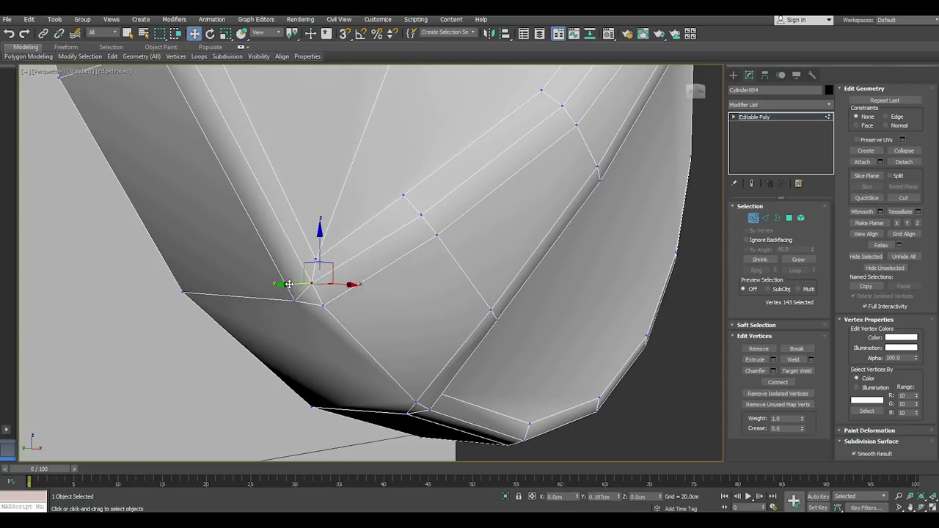
{"action": "middle_click_drag", "start_coordinate": [353, 317], "coordinate": [281, 238], "text": "alt"}
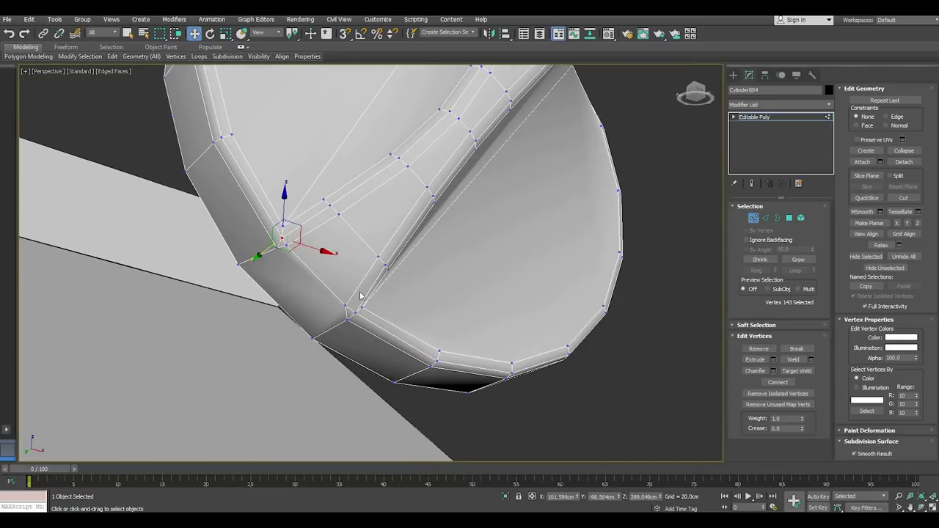
{"action": "mouse_move", "coordinate": [360, 296]}
{"action": "middle_mouse_down", "text": "alt"}
{"action": "mouse_move", "coordinate": [302, 309]}
{"action": "mouse_move", "coordinate": [317, 334]}
{"action": "mouse_move", "coordinate": [308, 307]}
{"action": "mouse_move", "coordinate": [409, 262]}
{"action": "mouse_move", "coordinate": [396, 301]}
{"action": "mouse_move", "coordinate": [404, 176]}
{"action": "middle_mouse_up", "text": "alt"}
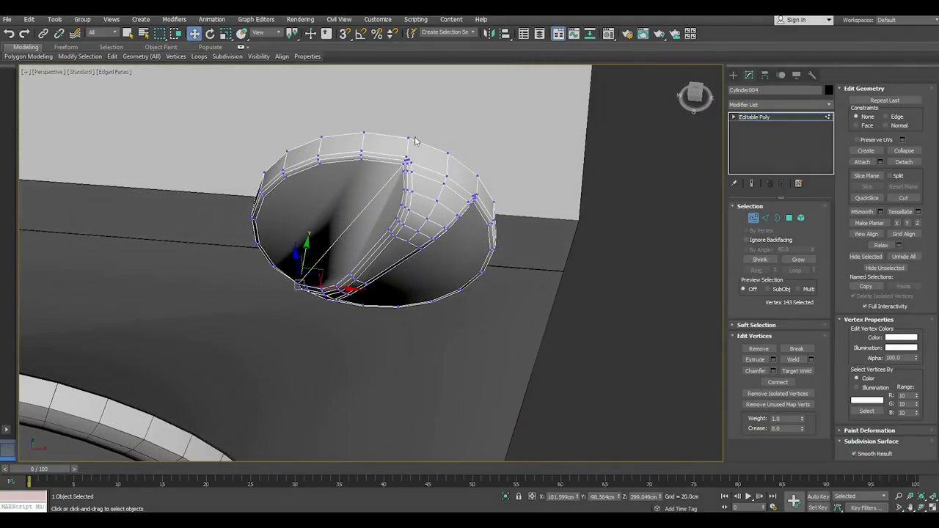
{"action": "scroll", "coordinate": [409, 162], "scroll_direction": "up", "scroll_amount": 5}
{"action": "scroll", "coordinate": [398, 161], "scroll_direction": "up", "scroll_amount": 3}
Weld another vertex onto the upper one, then shift the slot-corner vertex slightly along X
{"action": "right_click", "coordinate": [398, 161]}
{"action": "key", "text": "ctrl+w"}
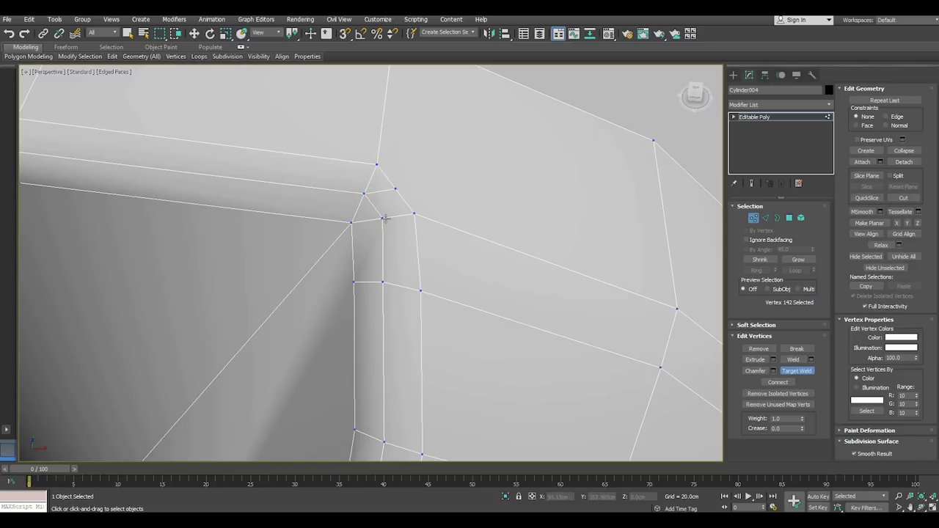
{"action": "left_click", "coordinate": [396, 190]}
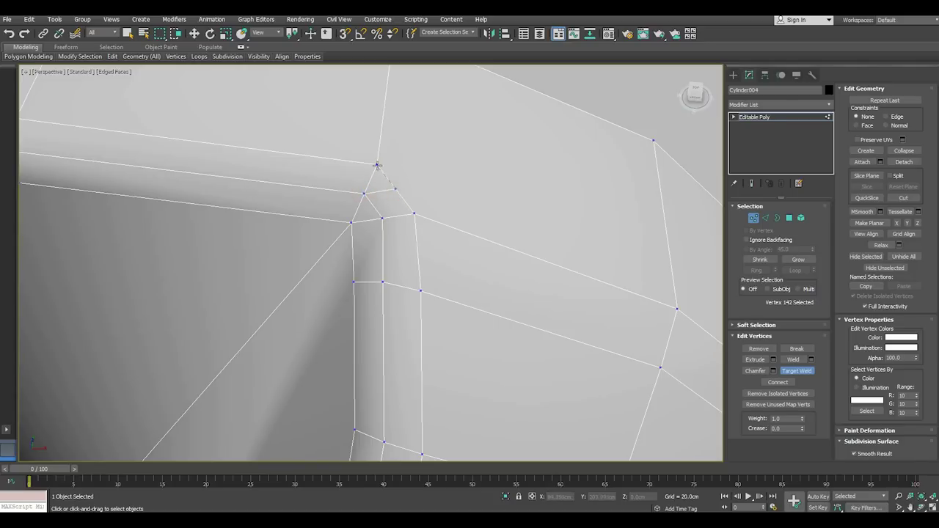
{"action": "right_click", "coordinate": [392, 212]}
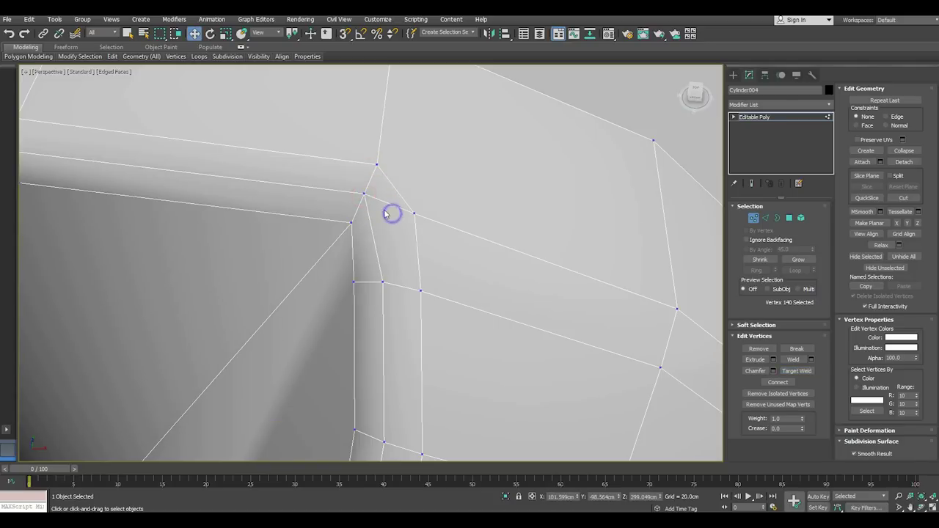
{"action": "left_click", "coordinate": [366, 195]}
{"action": "left_click_drag", "start_coordinate": [412, 199], "coordinate": [419, 200]}
{"action": "scroll", "coordinate": [420, 199], "scroll_direction": "down", "scroll_amount": 5}
{"action": "mouse_move", "coordinate": [420, 199]}
{"action": "middle_mouse_down", "text": "alt"}
{"action": "mouse_move", "coordinate": [436, 256]}
{"action": "mouse_move", "coordinate": [405, 220]}
{"action": "mouse_move", "coordinate": [495, 320]}
{"action": "mouse_move", "coordinate": [306, 184]}
{"action": "middle_mouse_up", "text": "alt"}
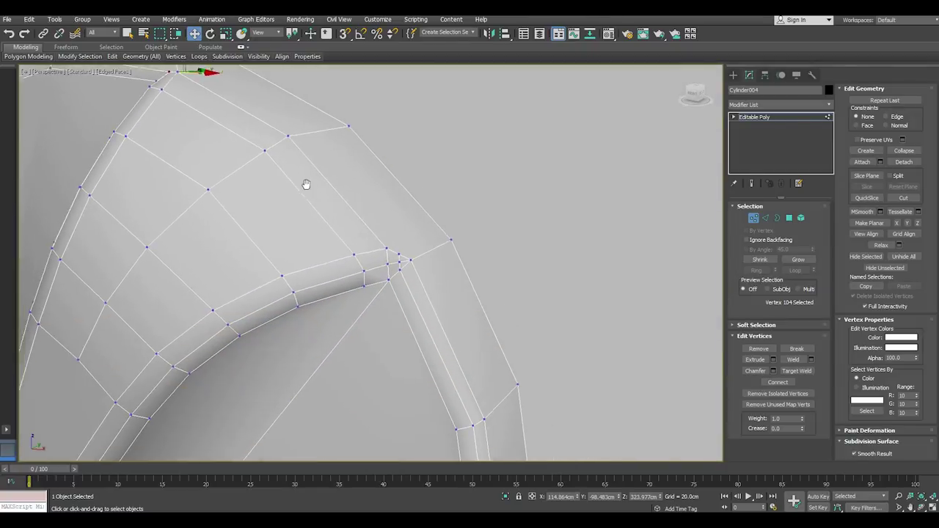
{"action": "scroll", "coordinate": [372, 253], "scroll_direction": "up", "scroll_amount": 4}
Target Weld the outer corner vertex and the last stray vertex, then select the welded vertex
{"action": "right_click", "coordinate": [373, 253]}
{"action": "left_click", "coordinate": [360, 316]}
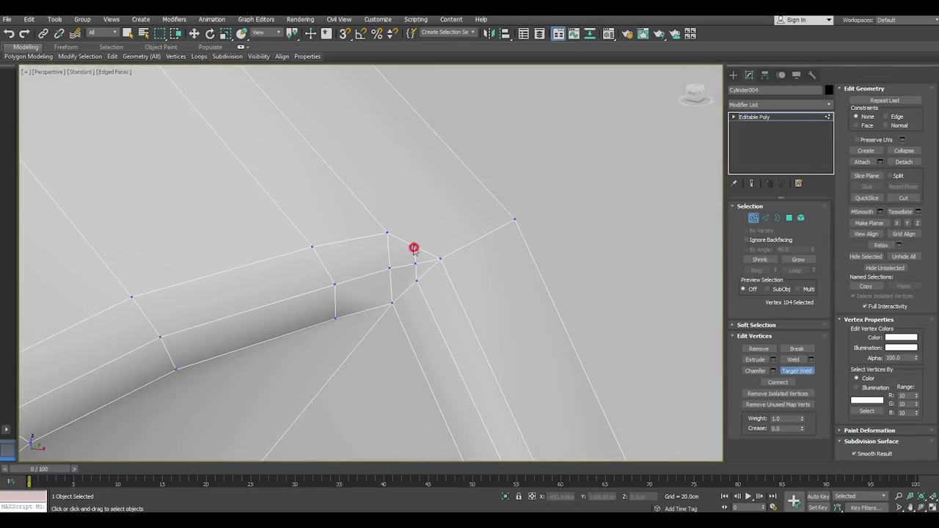
{"action": "left_click", "coordinate": [386, 234]}
{"action": "left_click", "coordinate": [389, 267]}
{"action": "right_click", "coordinate": [428, 286]}
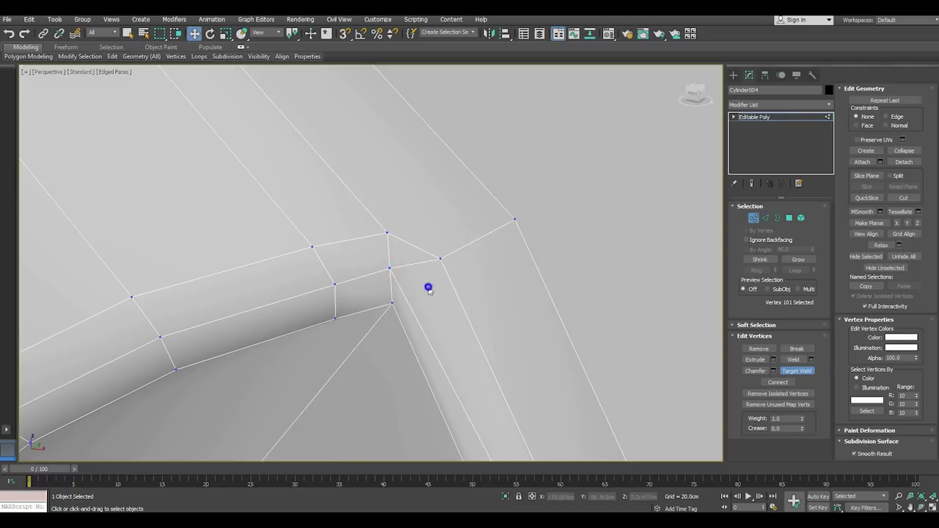
{"action": "left_click", "coordinate": [390, 269]}
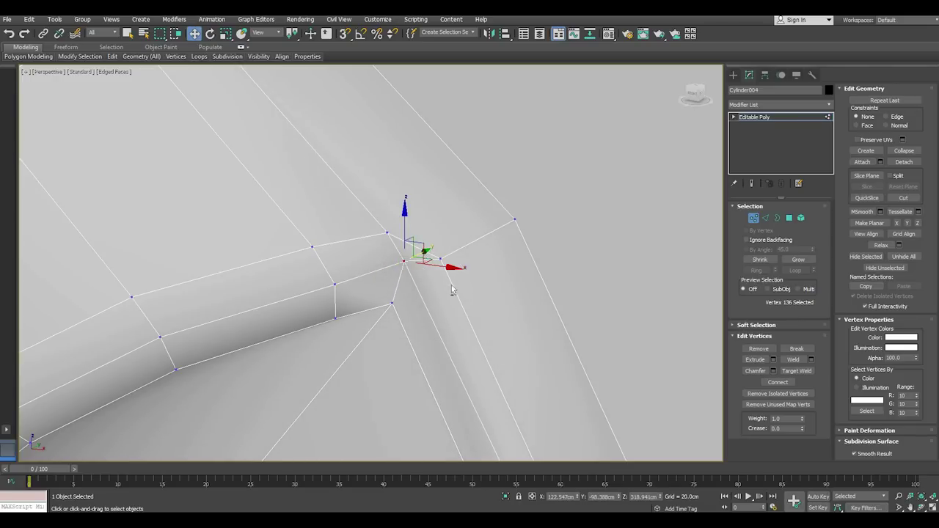
Slide the welded corner vertex left, then raise it to flatten the crease, and deselect it
{"action": "mouse_move", "coordinate": [414, 259]}
{"action": "middle_mouse_down", "text": "alt"}
{"action": "mouse_move", "coordinate": [431, 231]}
{"action": "mouse_move", "coordinate": [419, 242]}
{"action": "mouse_move", "coordinate": [422, 257]}
{"action": "middle_mouse_up", "text": "alt"}
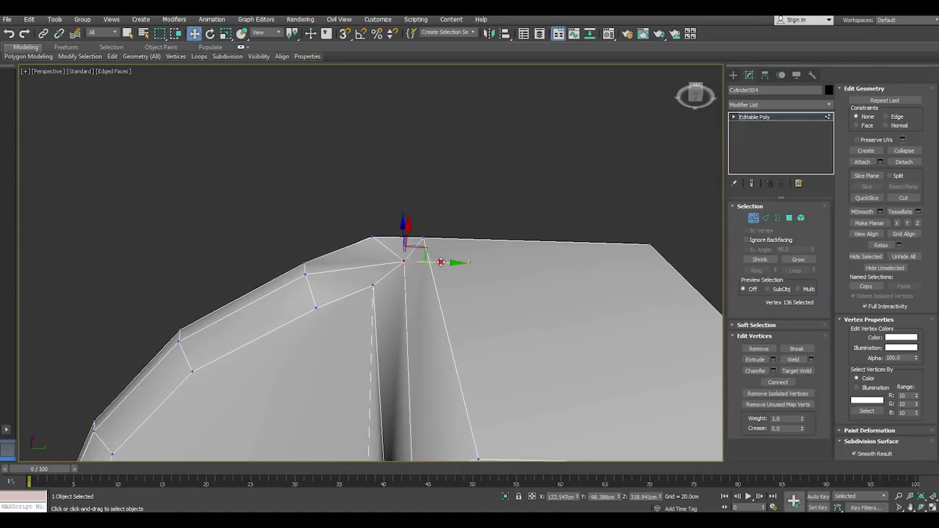
{"action": "left_click_drag", "start_coordinate": [440, 262], "coordinate": [424, 258]}
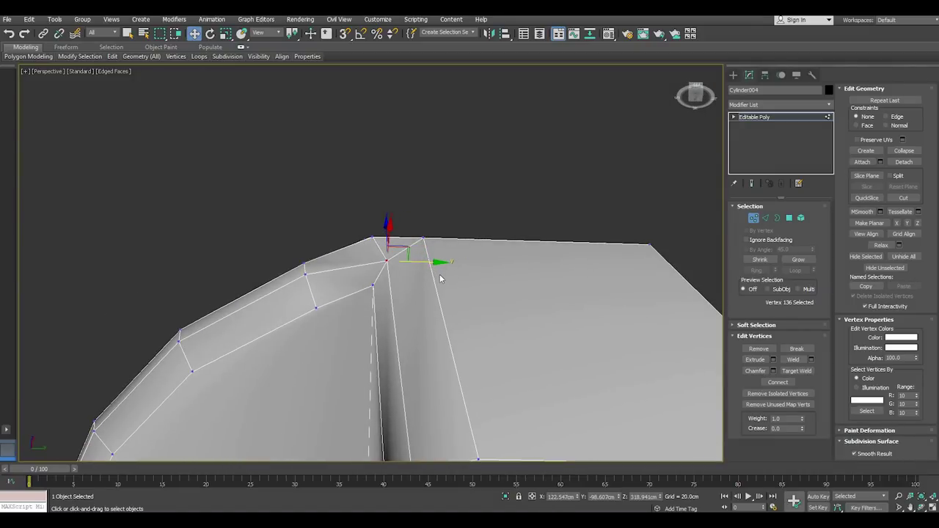
{"action": "middle_click_drag", "start_coordinate": [444, 275], "coordinate": [415, 244], "text": "alt"}
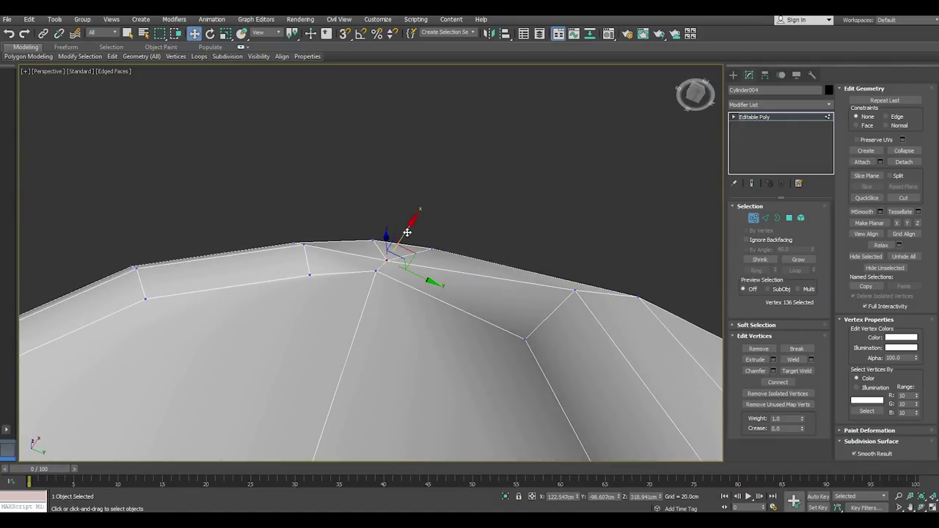
{"action": "left_click_drag", "start_coordinate": [407, 233], "coordinate": [416, 208]}
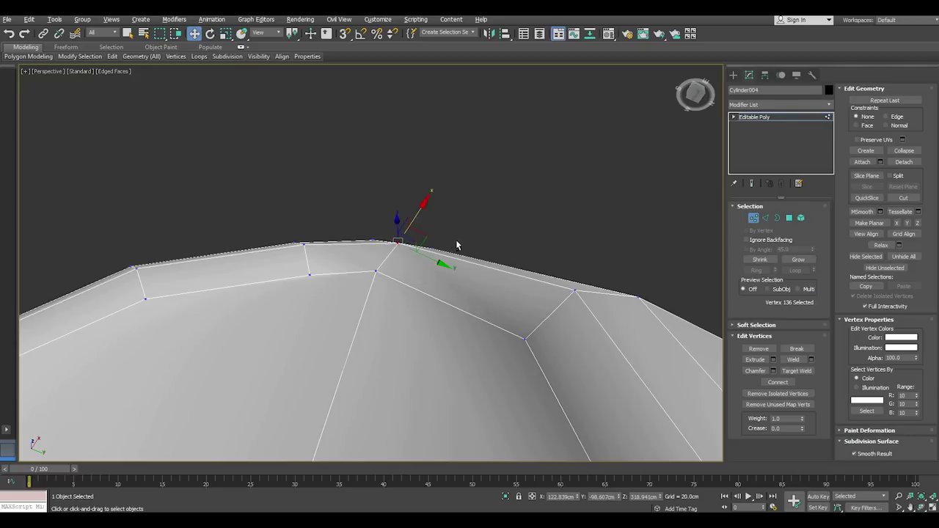
{"action": "mouse_move", "coordinate": [456, 239]}
{"action": "middle_mouse_down", "text": "alt"}
{"action": "mouse_move", "coordinate": [504, 254]}
{"action": "mouse_move", "coordinate": [503, 298]}
{"action": "mouse_move", "coordinate": [486, 311]}
{"action": "middle_mouse_up", "text": "alt"}
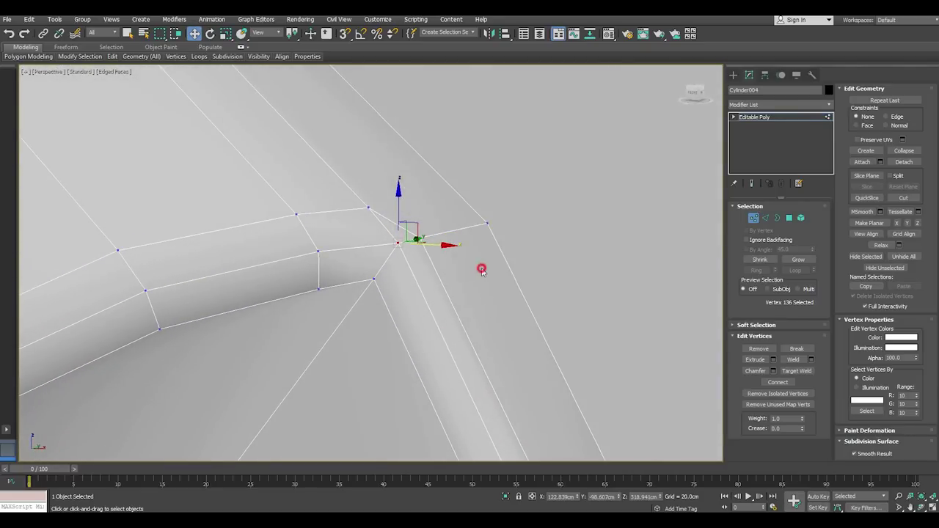
{"action": "left_click", "coordinate": [482, 270]}
{"action": "scroll", "coordinate": [482, 270], "scroll_direction": "down", "scroll_amount": 5}
{"action": "scroll", "coordinate": [482, 270], "scroll_direction": "down", "scroll_amount": 5}
{"action": "mouse_move", "coordinate": [495, 237]}
{"action": "middle_mouse_down", "text": "alt"}
{"action": "mouse_move", "coordinate": [512, 224]}
{"action": "mouse_move", "coordinate": [539, 251]}
{"action": "mouse_move", "coordinate": [587, 264]}
{"action": "middle_mouse_up", "text": "alt"}
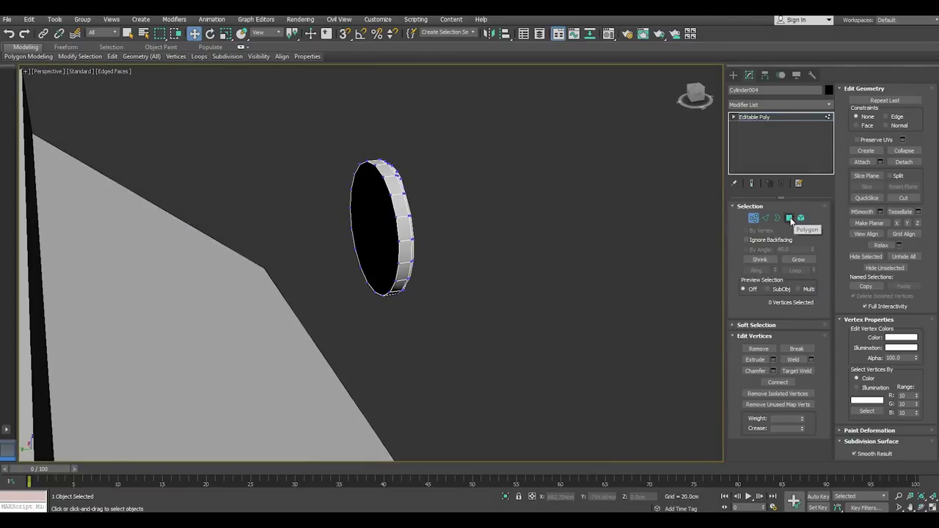
{"action": "left_click", "coordinate": [788, 218]}
Slide the knob across the box top and rotate it to lie on the sloped face
{"action": "left_click", "coordinate": [387, 228]}
{"action": "left_click", "coordinate": [500, 262]}
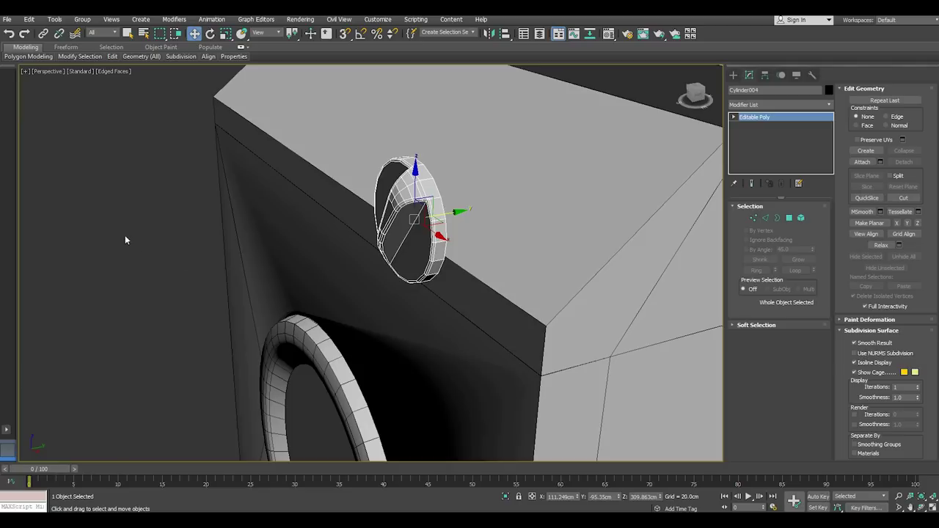
{"action": "middle_click_drag", "start_coordinate": [264, 255], "coordinate": [375, 246], "text": "alt"}
{"action": "scroll", "coordinate": [380, 234], "scroll_direction": "up", "scroll_amount": 5}
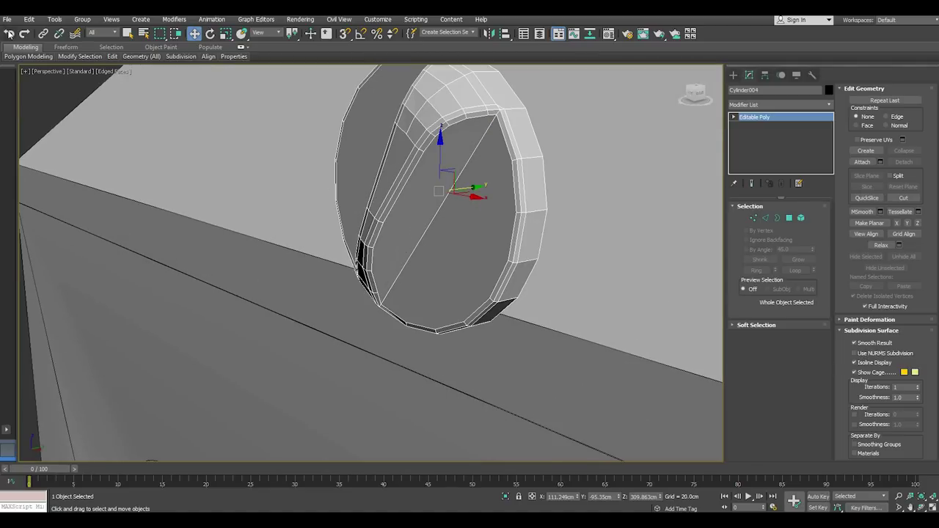
{"action": "scroll", "coordinate": [205, 166], "scroll_direction": "down", "scroll_amount": 5}
{"action": "middle_click_drag", "start_coordinate": [206, 165], "coordinate": [321, 171], "text": "alt"}
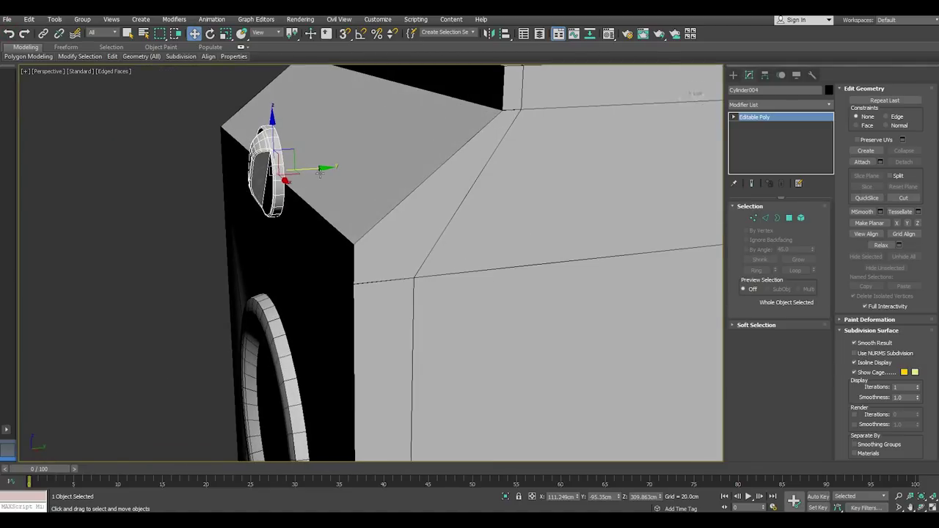
{"action": "left_click_drag", "start_coordinate": [320, 170], "coordinate": [407, 150]}
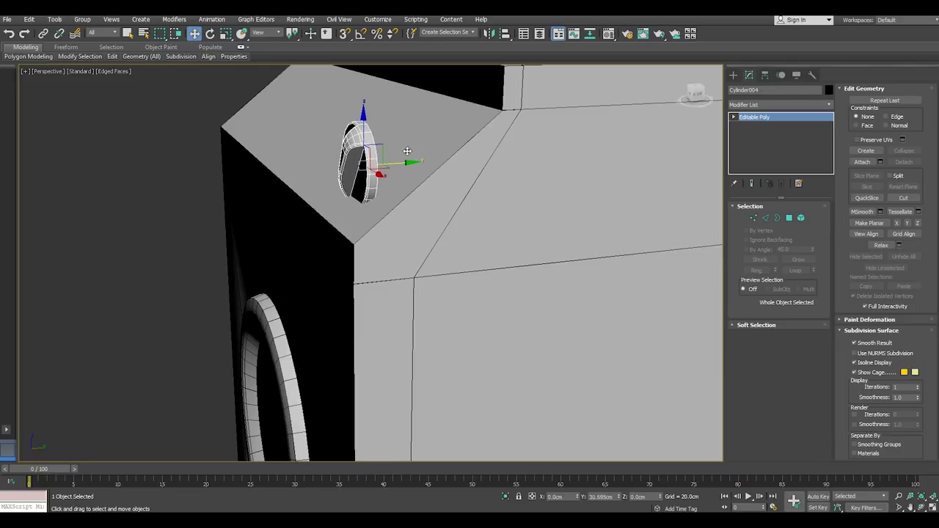
{"action": "left_click", "coordinate": [210, 33]}
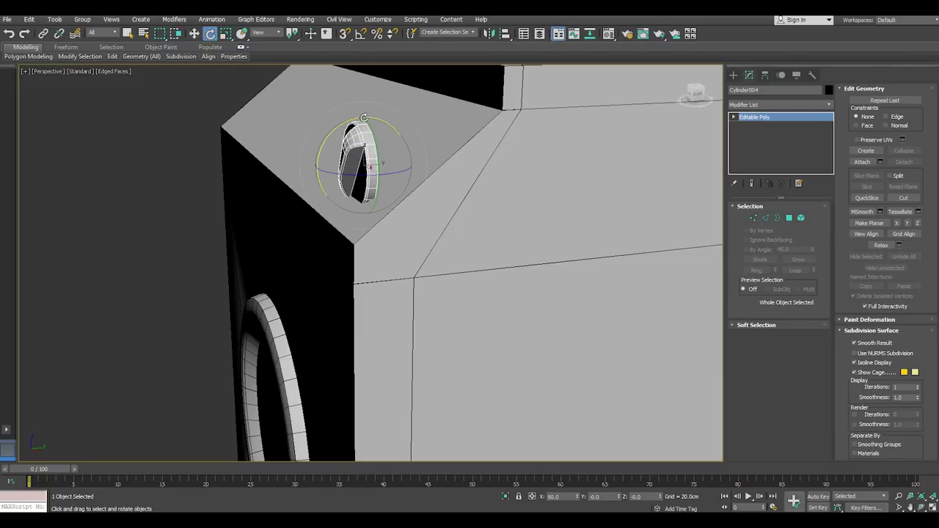
{"action": "left_click_drag", "start_coordinate": [365, 117], "coordinate": [411, 115]}
{"action": "mouse_move", "coordinate": [411, 115]}
{"action": "middle_mouse_down", "text": "alt"}
{"action": "mouse_move", "coordinate": [504, 131]}
{"action": "mouse_move", "coordinate": [239, 42]}
{"action": "middle_mouse_up", "text": "alt"}
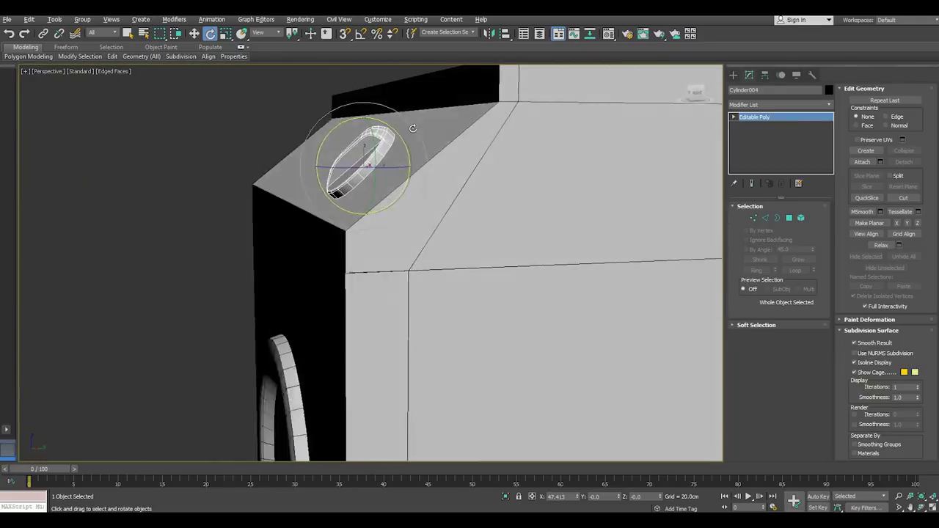
Shift the knob along X, tilt it about -7 degrees, and lower it onto the surface
{"action": "left_click", "coordinate": [194, 33]}
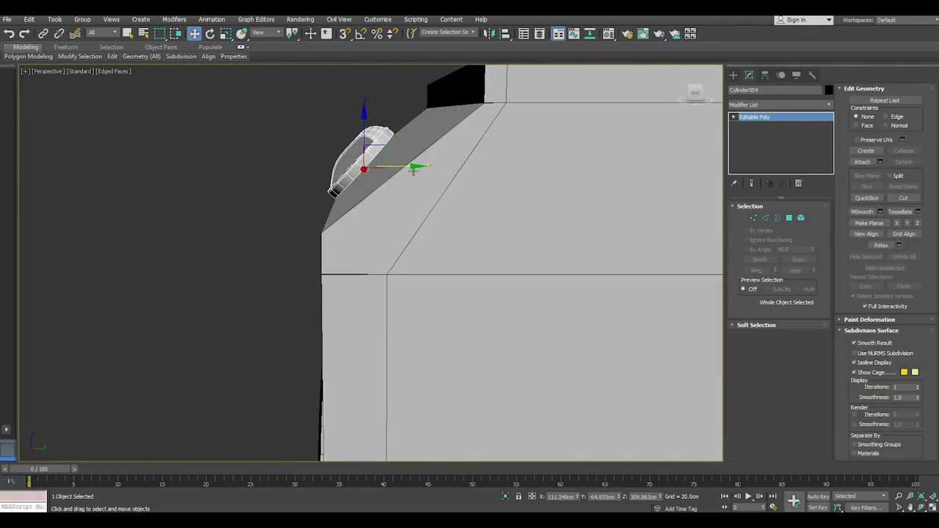
{"action": "left_click_drag", "start_coordinate": [416, 166], "coordinate": [446, 167]}
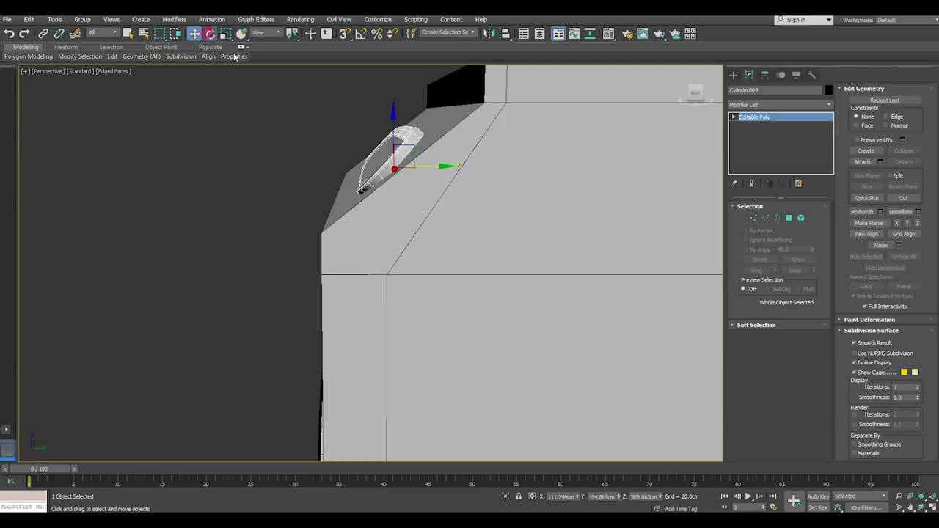
{"action": "left_click", "coordinate": [210, 33]}
{"action": "left_click_drag", "start_coordinate": [418, 128], "coordinate": [424, 130]}
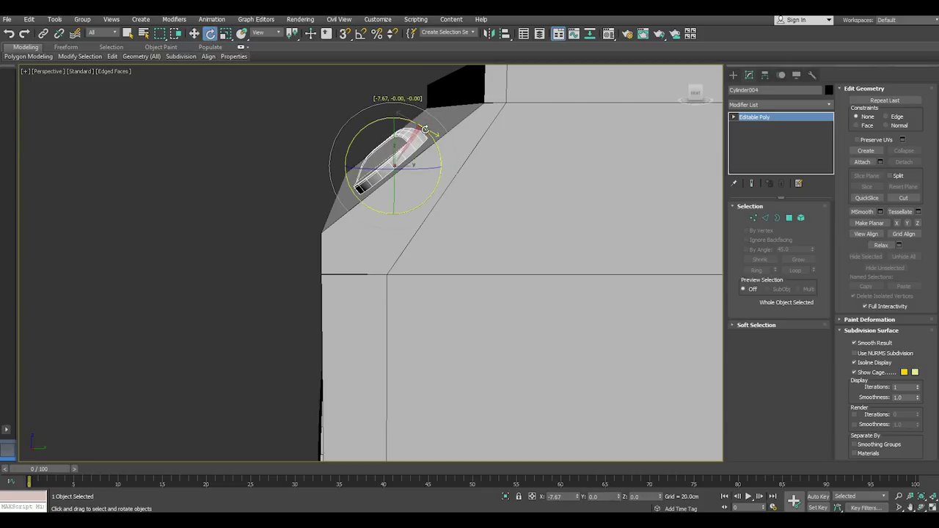
{"action": "left_click", "coordinate": [194, 33]}
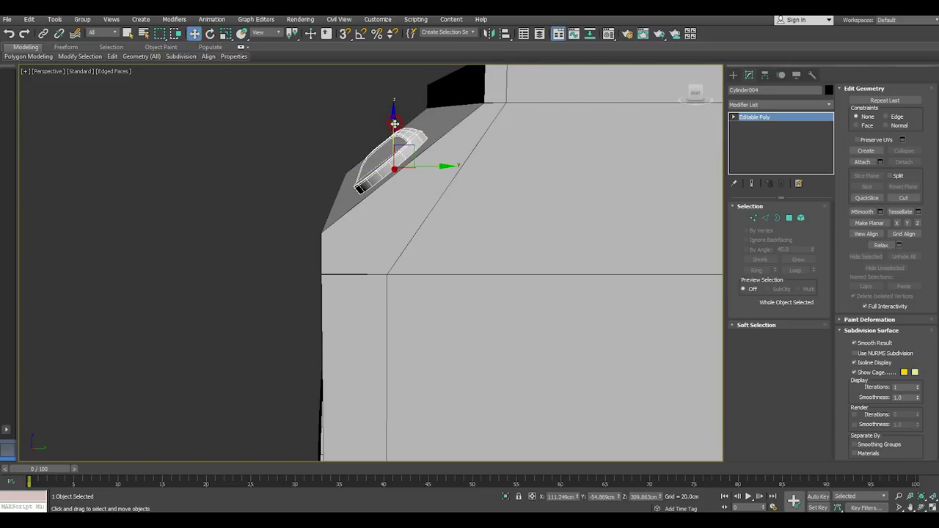
{"action": "left_click_drag", "start_coordinate": [395, 124], "coordinate": [395, 126]}
Move the knob left along X, raise it slightly, and deselect it
{"action": "middle_click_drag", "start_coordinate": [399, 139], "coordinate": [445, 161], "text": "alt"}
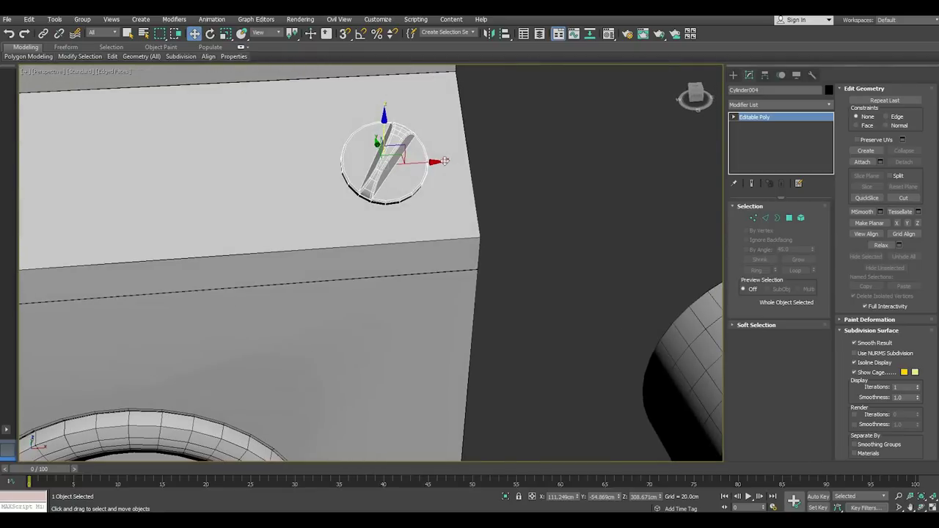
{"action": "left_click_drag", "start_coordinate": [431, 162], "coordinate": [404, 160]}
{"action": "scroll", "coordinate": [410, 158], "scroll_direction": "down", "scroll_amount": 5}
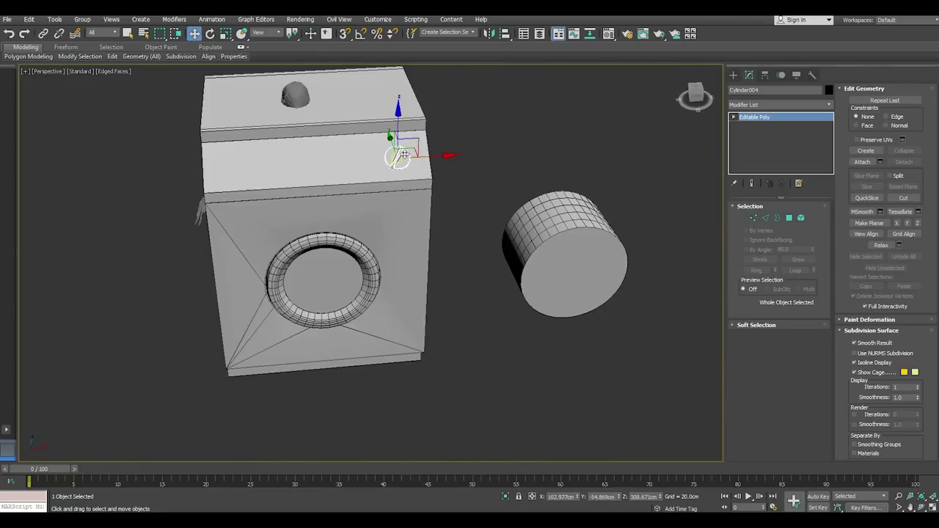
{"action": "scroll", "coordinate": [451, 172], "scroll_direction": "up", "scroll_amount": 5}
{"action": "mouse_move", "coordinate": [451, 171]}
{"action": "middle_mouse_down", "text": "alt"}
{"action": "mouse_move", "coordinate": [489, 160]}
{"action": "mouse_move", "coordinate": [469, 166]}
{"action": "mouse_move", "coordinate": [367, 145]}
{"action": "middle_mouse_up", "text": "alt"}
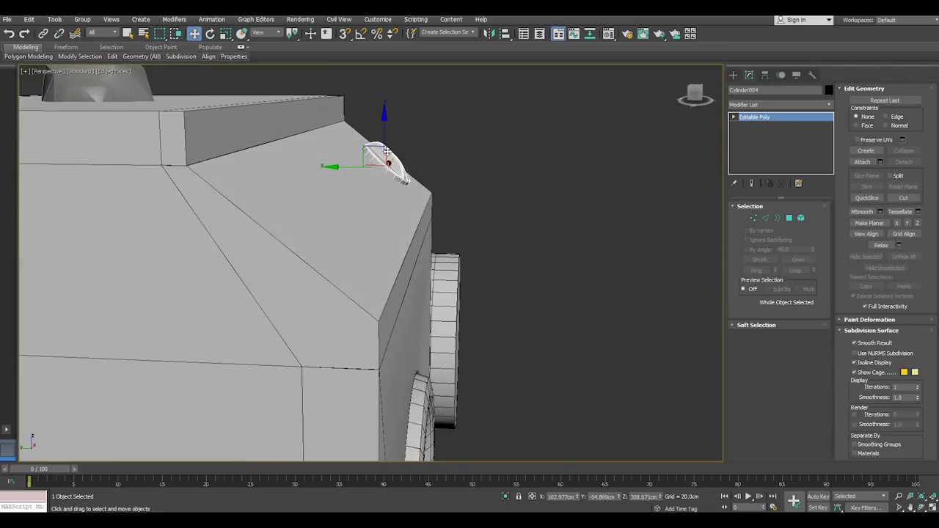
{"action": "left_click_drag", "start_coordinate": [368, 146], "coordinate": [365, 148]}
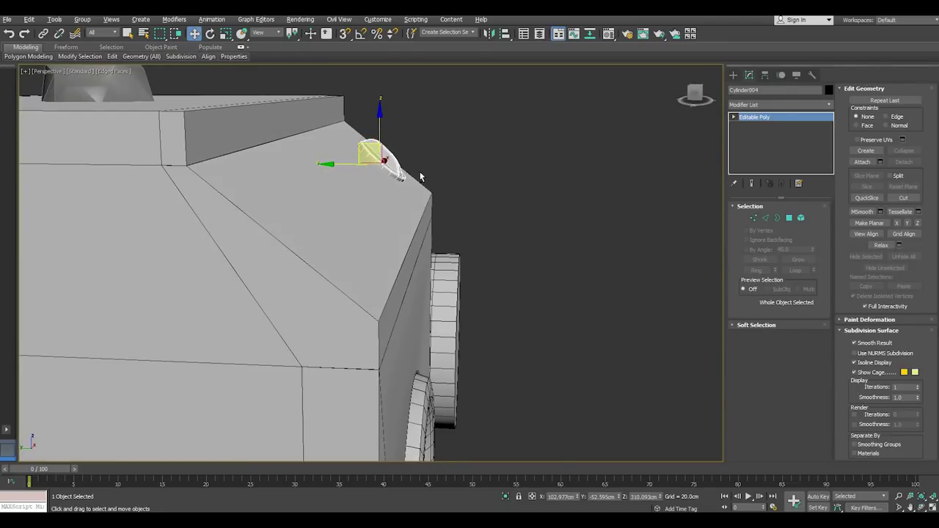
{"action": "mouse_move", "coordinate": [365, 148]}
{"action": "middle_mouse_down", "text": "alt"}
{"action": "mouse_move", "coordinate": [331, 189]}
{"action": "mouse_move", "coordinate": [399, 187]}
{"action": "middle_mouse_up", "text": "alt"}
{"action": "scroll", "coordinate": [331, 188], "scroll_direction": "up", "scroll_amount": 5}
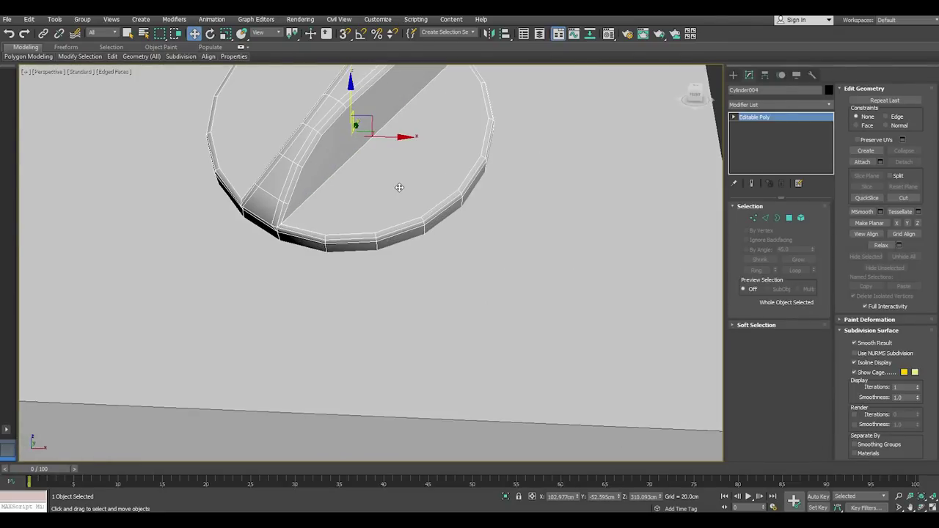
{"action": "scroll", "coordinate": [399, 187], "scroll_direction": "down", "scroll_amount": 5}
{"action": "left_click", "coordinate": [558, 220]}
Switch to the Front view and zoom and pan in on the slotted knob
{"action": "scroll", "coordinate": [482, 172], "scroll_direction": "down", "scroll_amount": 2}
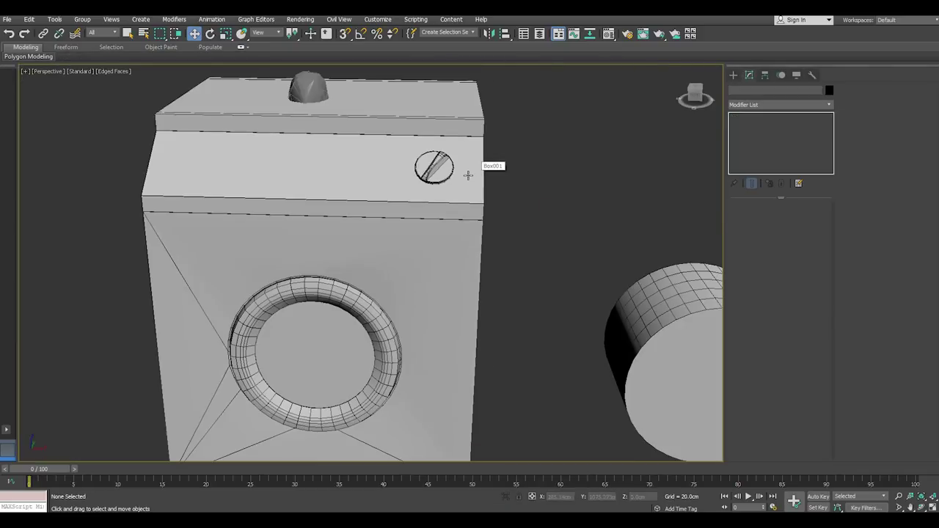
{"action": "scroll", "coordinate": [467, 184], "scroll_direction": "down", "scroll_amount": 1}
{"action": "middle_click_drag", "start_coordinate": [468, 190], "coordinate": [423, 235], "text": "alt"}
{"action": "left_click", "coordinate": [420, 231]}
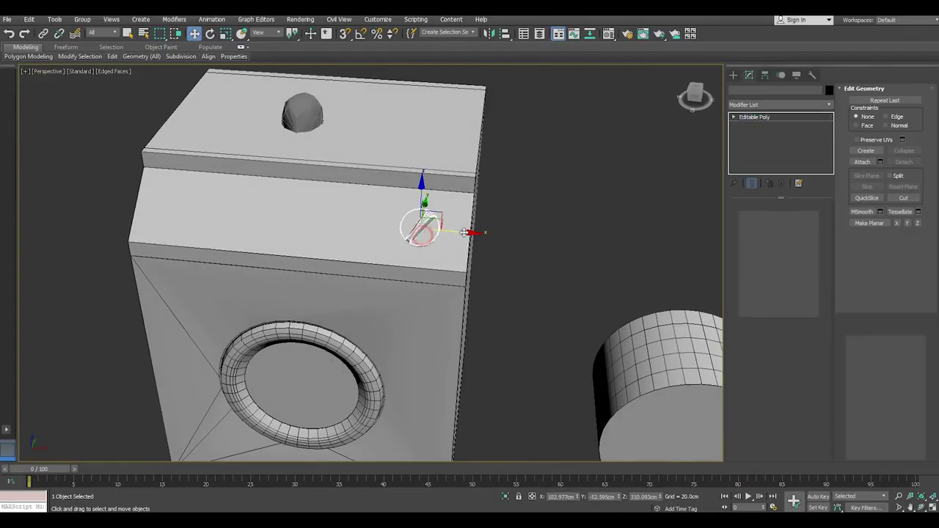
{"action": "left_click", "coordinate": [509, 234]}
{"action": "scroll", "coordinate": [407, 213], "scroll_direction": "down", "scroll_amount": 3}
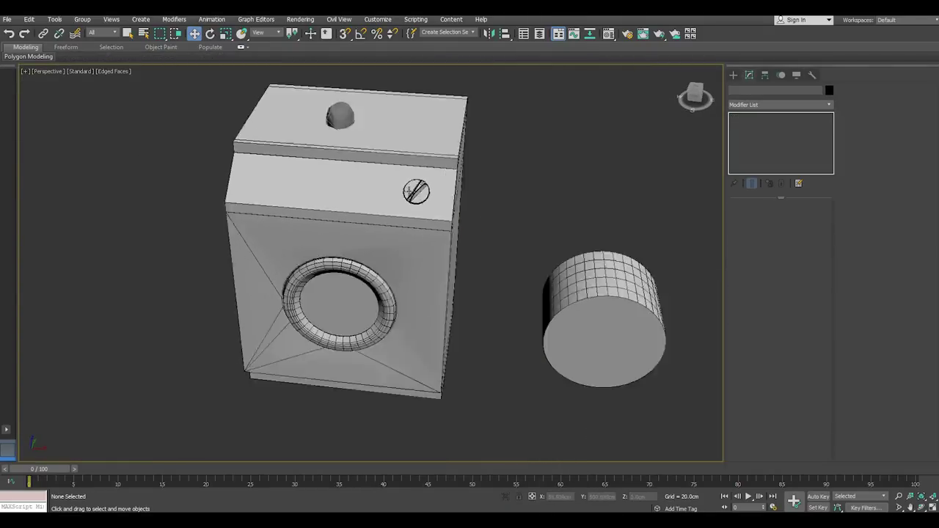
{"action": "middle_click_drag", "start_coordinate": [408, 212], "coordinate": [448, 198], "text": "alt"}
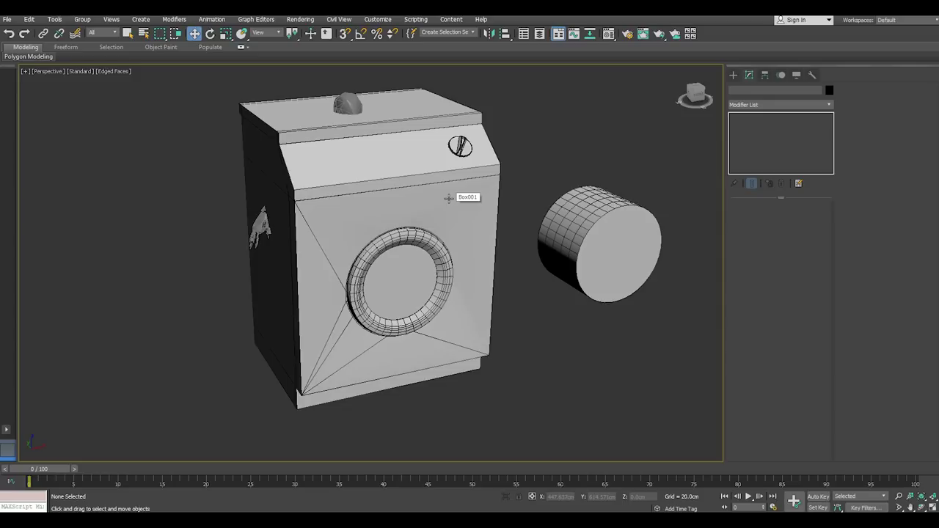
{"action": "key", "text": "f"}
{"action": "scroll", "coordinate": [379, 182], "scroll_direction": "up", "scroll_amount": 2}
{"action": "scroll", "coordinate": [557, 208], "scroll_direction": "up", "scroll_amount": 3}
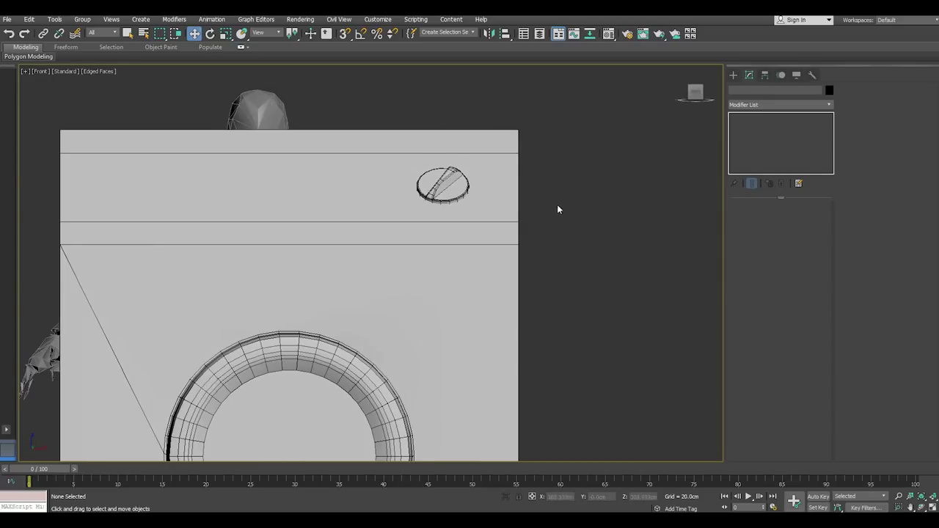
{"action": "middle_click_drag", "start_coordinate": [558, 208], "coordinate": [491, 237]}
Create a new cylinder beside the knob and assign it the white material
{"action": "left_click", "coordinate": [733, 75]}
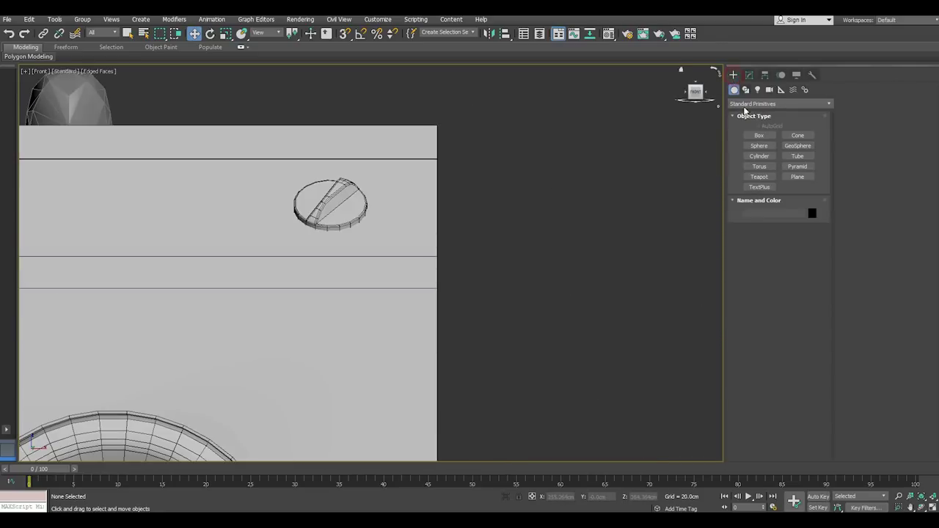
{"action": "left_click", "coordinate": [760, 155]}
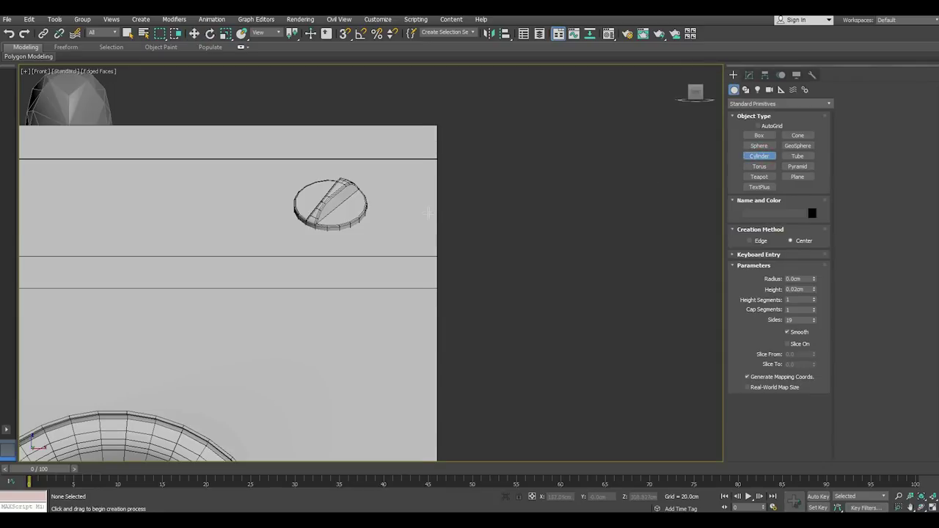
{"action": "middle_click_drag", "start_coordinate": [429, 212], "coordinate": [501, 211]}
{"action": "left_click_drag", "start_coordinate": [546, 233], "coordinate": [564, 236]}
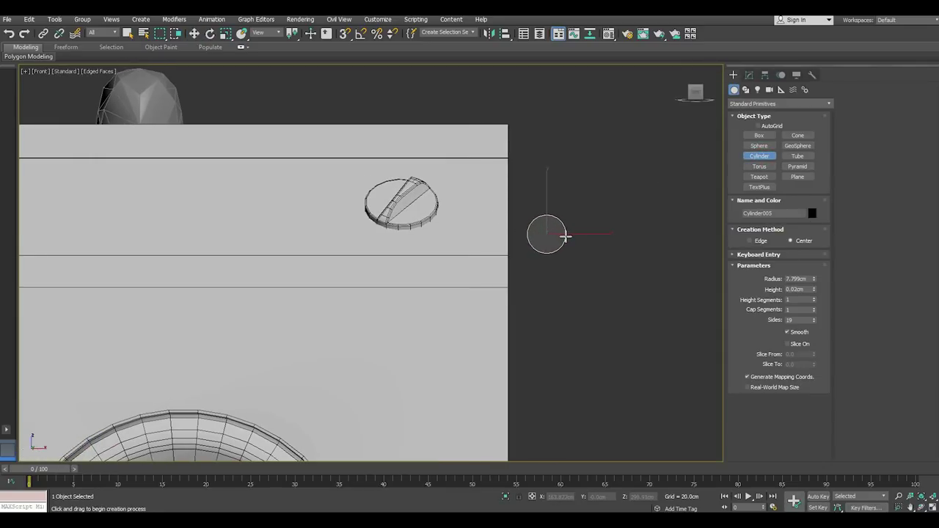
{"action": "left_click", "coordinate": [536, 209]}
{"action": "key", "text": "w"}
{"action": "key", "text": "m"}
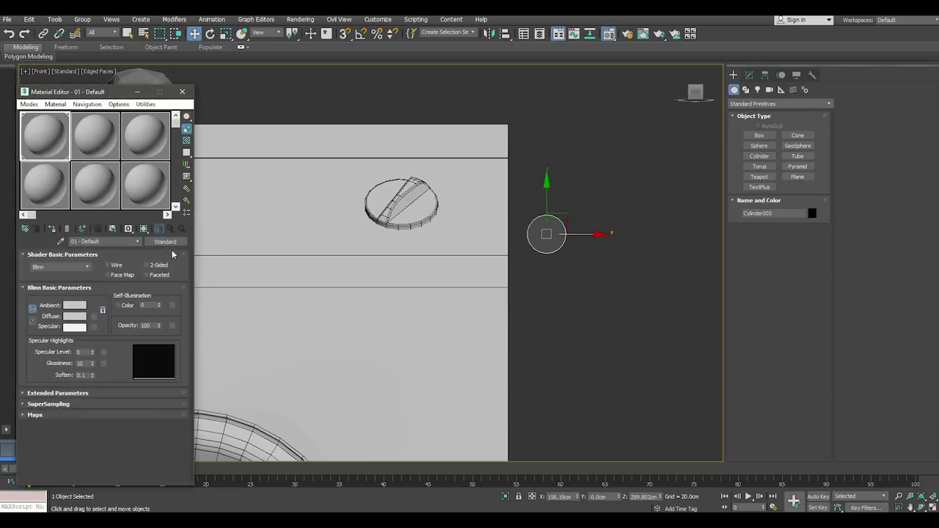
{"action": "left_click", "coordinate": [51, 228]}
{"action": "key", "text": "m"}
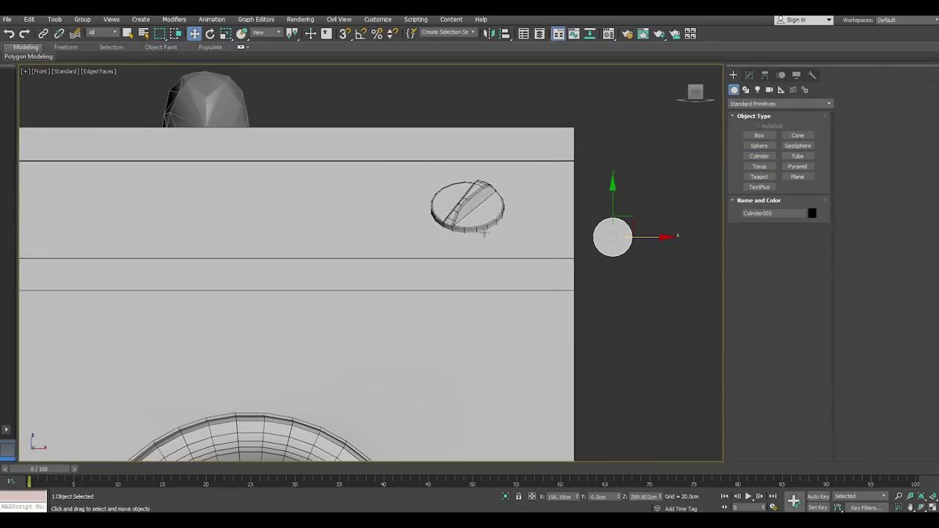
Slide the new cylinder left onto the cabinet's sloped top
{"action": "middle_click_drag", "start_coordinate": [589, 243], "coordinate": [655, 245]}
{"action": "left_click_drag", "start_coordinate": [655, 245], "coordinate": [339, 226]}
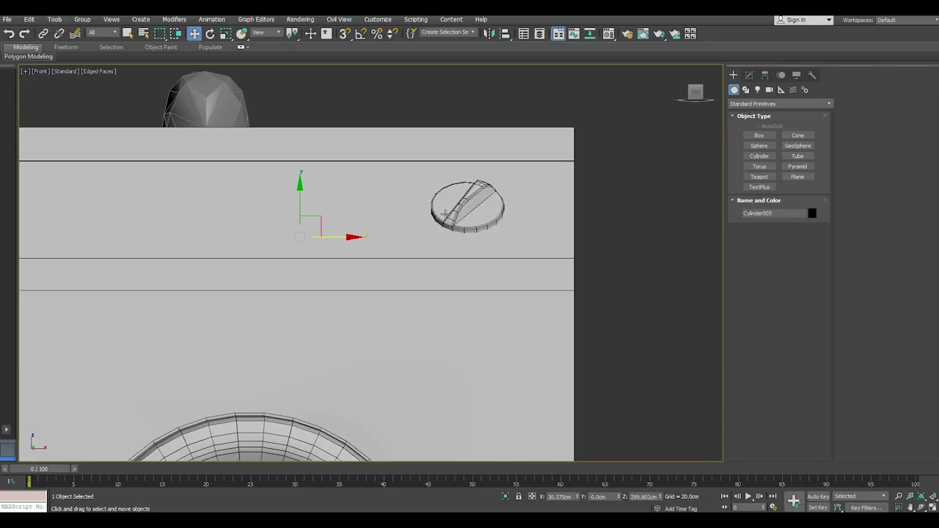
{"action": "key", "text": "p"}
{"action": "mouse_move", "coordinate": [444, 213]}
{"action": "middle_mouse_down", "text": "alt"}
{"action": "mouse_move", "coordinate": [419, 231]}
{"action": "mouse_move", "coordinate": [372, 227]}
{"action": "middle_mouse_up", "text": "alt"}
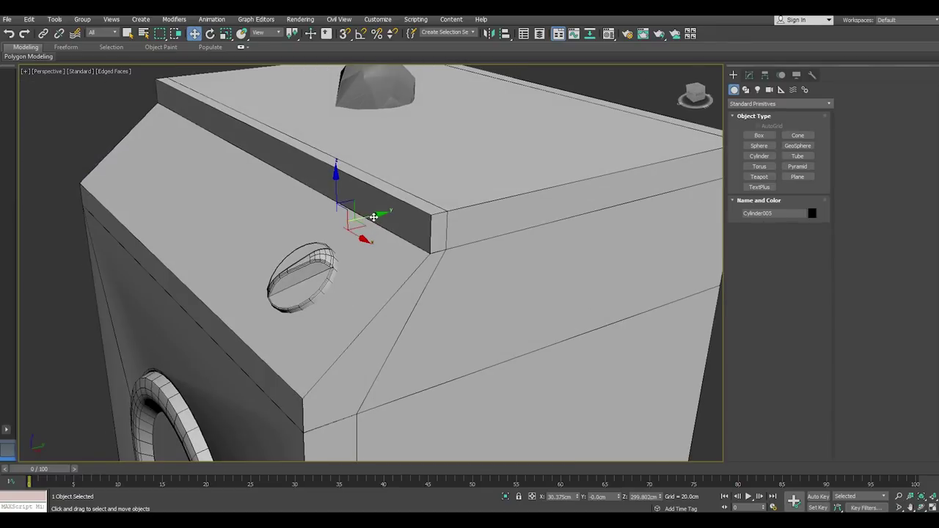
{"action": "mouse_move", "coordinate": [374, 217]}
{"action": "left_mouse_down"}
{"action": "mouse_move", "coordinate": [242, 238]}
{"action": "mouse_move", "coordinate": [188, 264]}
{"action": "left_mouse_up"}
{"action": "scroll", "coordinate": [187, 264], "scroll_direction": "up", "scroll_amount": 5}
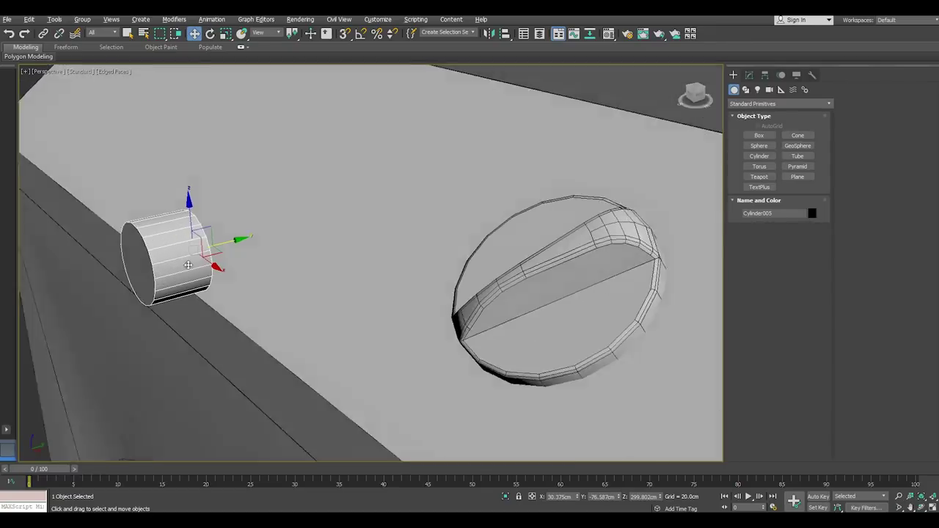
{"action": "middle_click_drag", "start_coordinate": [188, 264], "coordinate": [242, 253], "text": "alt"}
Flatten the cylinder to a 5.955cm-high disc, ready for conversion to Editable Poly
{"action": "left_click", "coordinate": [749, 75]}
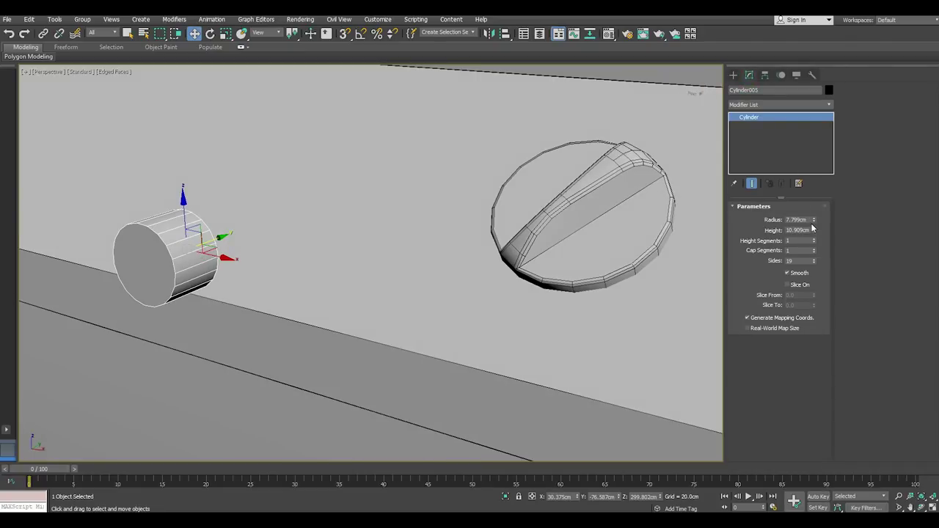
{"action": "left_click_drag", "start_coordinate": [813, 230], "coordinate": [788, 259]}
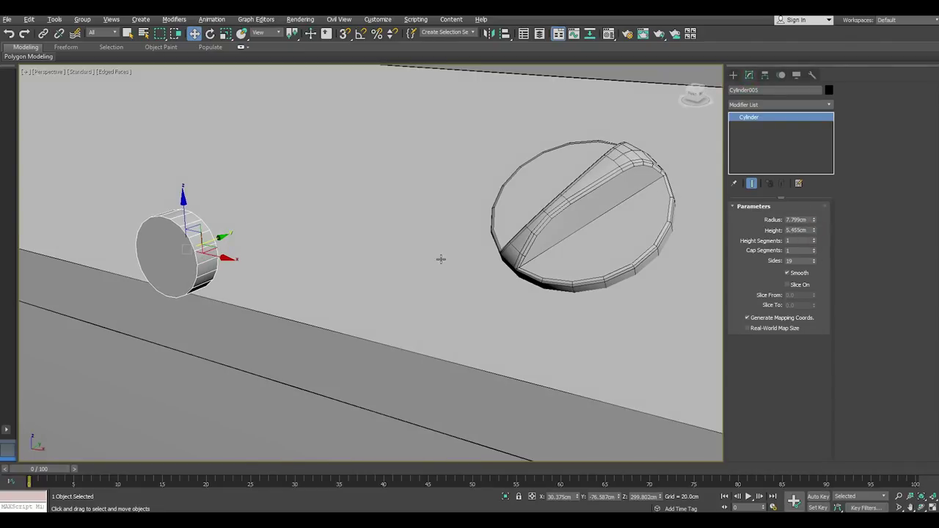
{"action": "middle_click_drag", "start_coordinate": [440, 258], "coordinate": [335, 245], "text": "alt"}
{"action": "right_click", "coordinate": [771, 151]}
Convert the disc to Editable Poly and select its front cap's border edges
{"action": "left_click", "coordinate": [801, 230]}
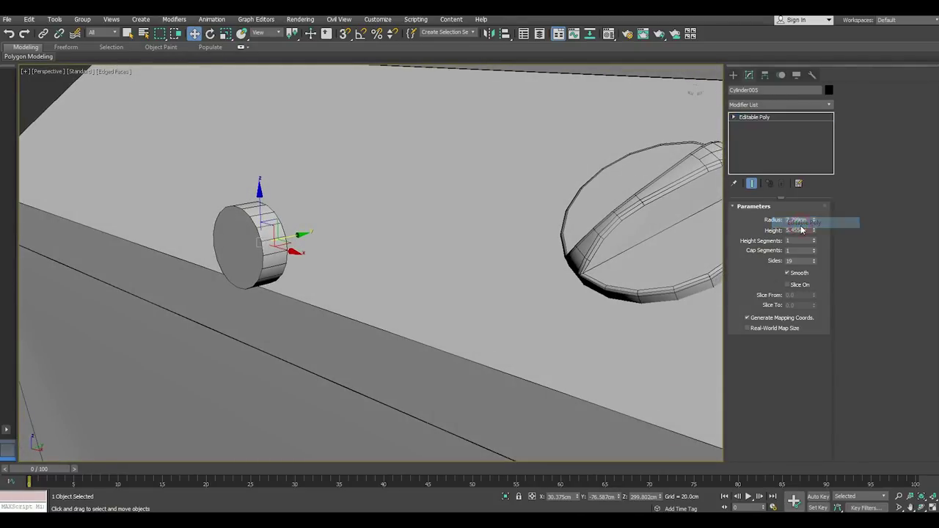
{"action": "key", "text": "4"}
{"action": "middle_click_drag", "start_coordinate": [470, 241], "coordinate": [358, 244], "text": "alt"}
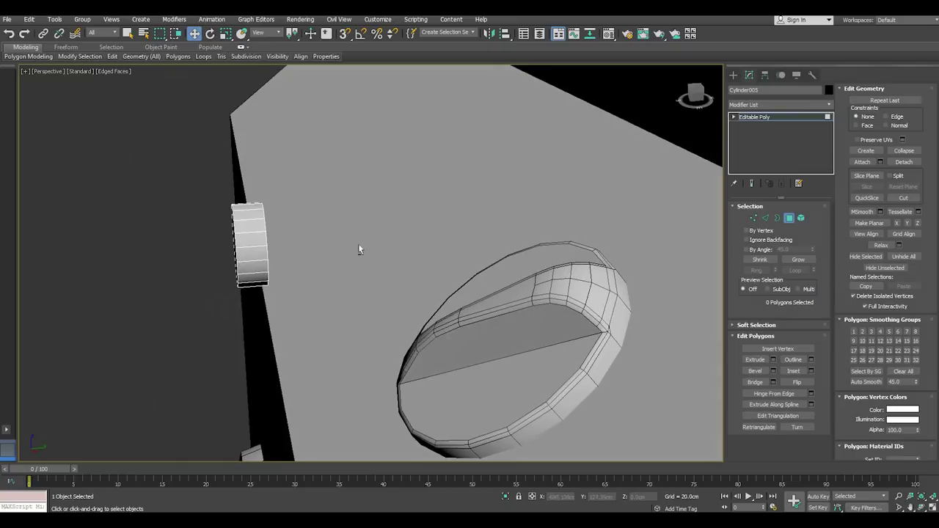
{"action": "mouse_move", "coordinate": [296, 243]}
{"action": "middle_mouse_down", "text": "alt"}
{"action": "mouse_move", "coordinate": [260, 237]}
{"action": "mouse_move", "coordinate": [342, 254]}
{"action": "mouse_move", "coordinate": [237, 242]}
{"action": "middle_mouse_up", "text": "alt"}
{"action": "left_click", "coordinate": [237, 242]}
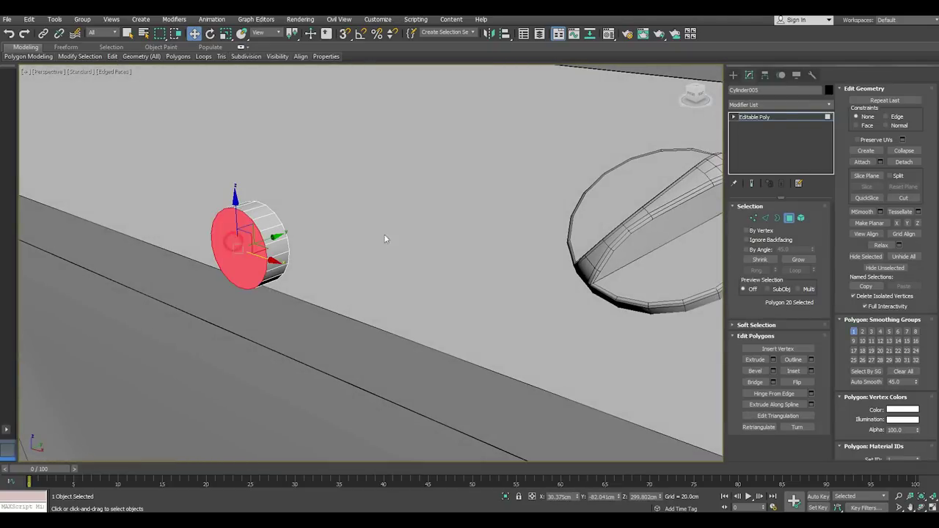
{"action": "left_click", "coordinate": [766, 218], "text": "ctrl"}
{"action": "key", "text": "z"}
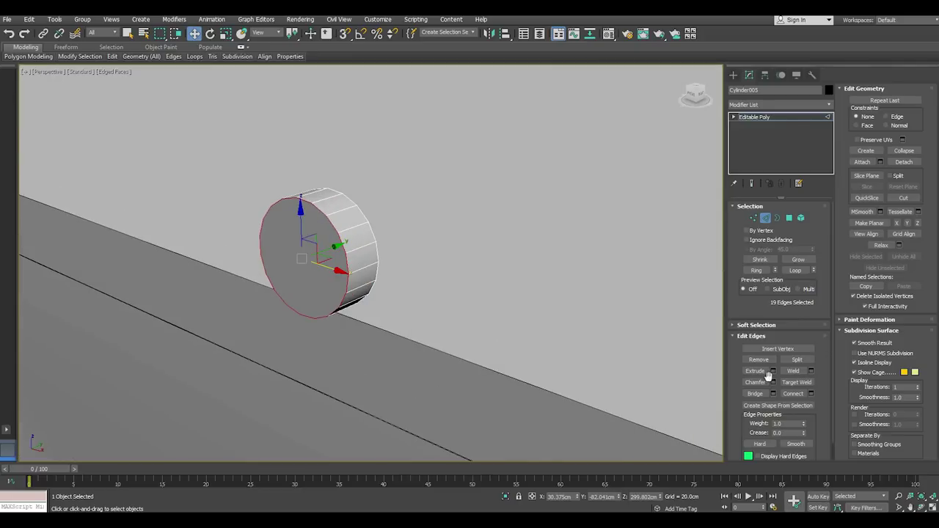
Chamfer the cap border edges by 4.324cm with 5 segments
{"action": "left_click", "coordinate": [773, 383]}
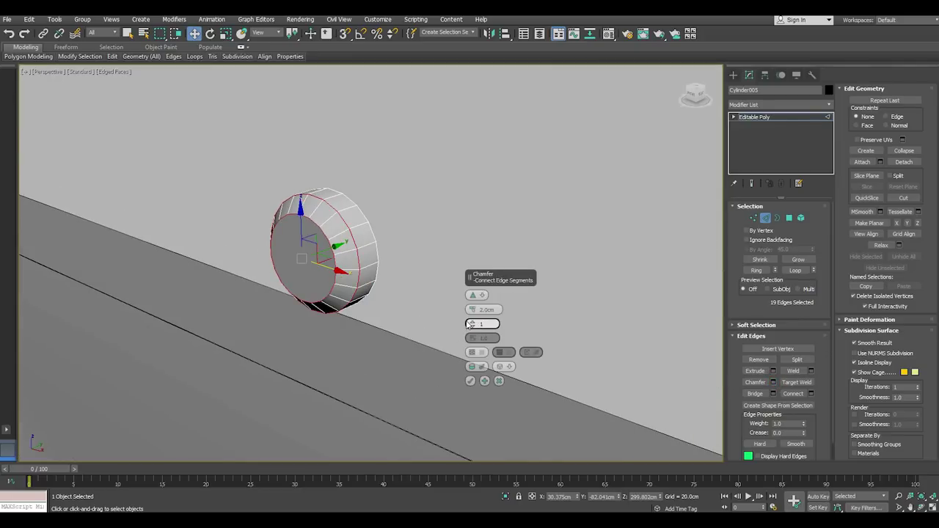
{"action": "mouse_move", "coordinate": [473, 309]}
{"action": "left_mouse_down"}
{"action": "mouse_move", "coordinate": [472, 301]}
{"action": "mouse_move", "coordinate": [474, 326]}
{"action": "left_mouse_up"}
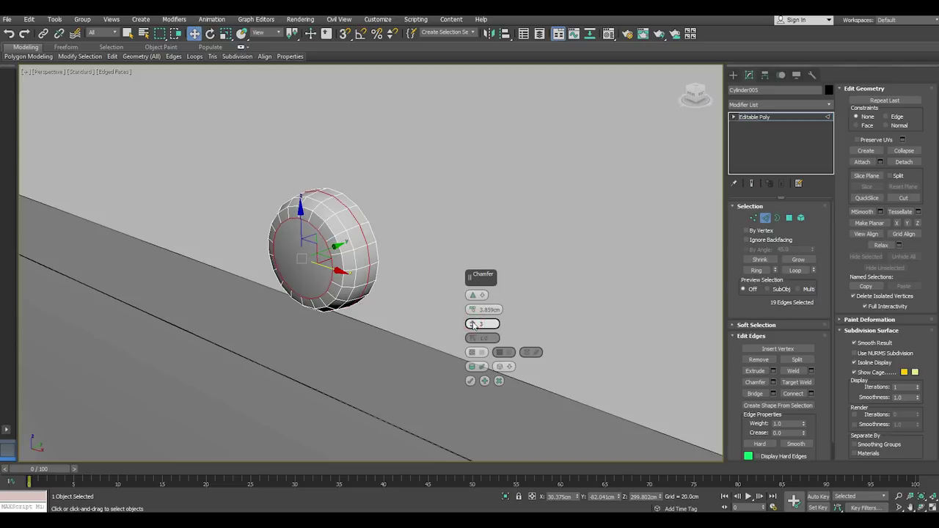
{"action": "middle_click_drag", "start_coordinate": [474, 325], "coordinate": [285, 251], "text": "alt"}
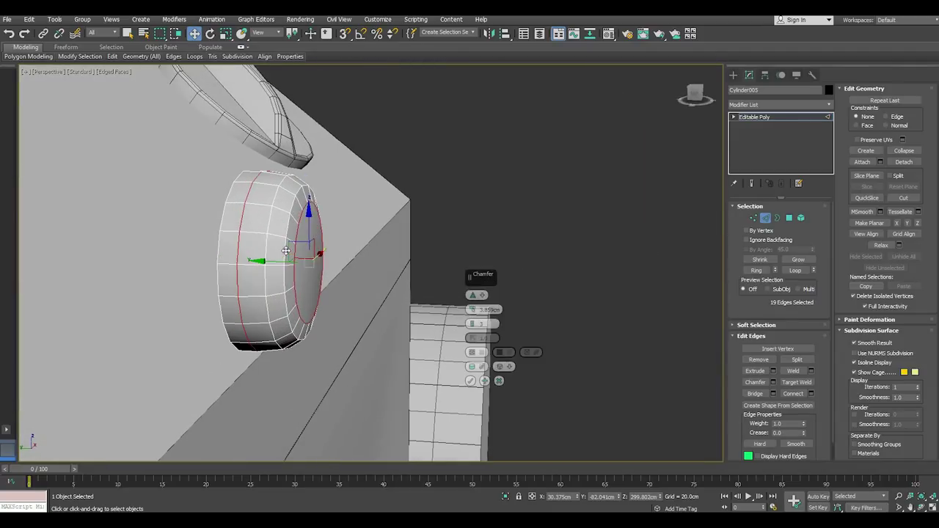
{"action": "mouse_move", "coordinate": [473, 309]}
{"action": "left_mouse_down"}
{"action": "mouse_move", "coordinate": [470, 301]}
{"action": "mouse_move", "coordinate": [473, 311]}
{"action": "left_mouse_up"}
{"action": "mouse_move", "coordinate": [383, 320]}
{"action": "middle_mouse_down", "text": "alt"}
{"action": "mouse_move", "coordinate": [284, 278]}
{"action": "mouse_move", "coordinate": [293, 297]}
{"action": "middle_mouse_up", "text": "alt"}
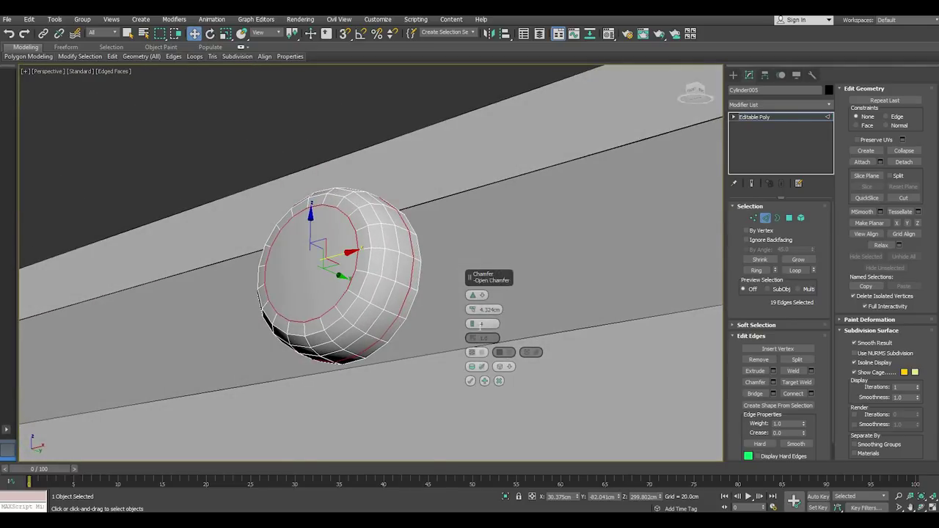
{"action": "left_click_drag", "start_coordinate": [472, 324], "coordinate": [471, 320]}
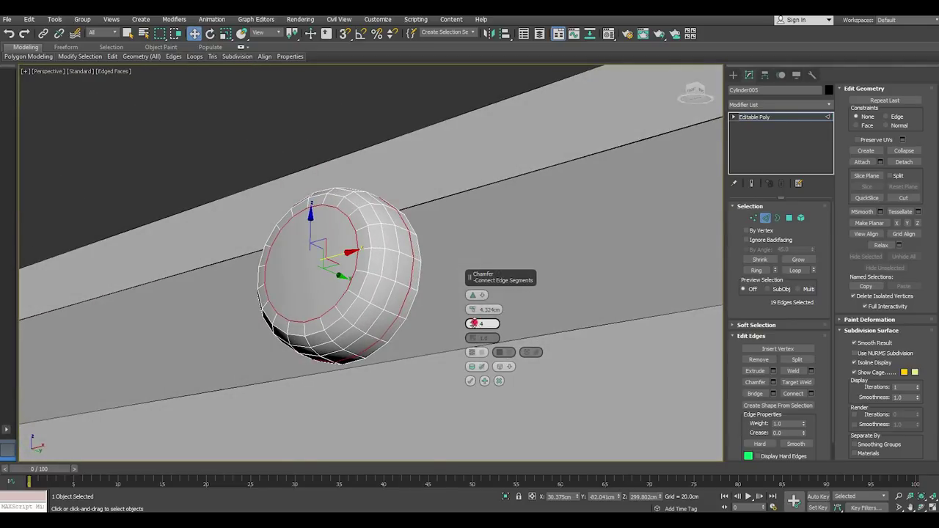
{"action": "left_click", "coordinate": [471, 380]}
{"action": "mouse_move", "coordinate": [442, 340]}
{"action": "middle_mouse_down", "text": "alt"}
{"action": "mouse_move", "coordinate": [412, 375]}
{"action": "mouse_move", "coordinate": [421, 371]}
{"action": "middle_mouse_up", "text": "alt"}
Roughly place the button: squash it along Y, tilt it about 57° on X, reposition it
{"action": "left_click", "coordinate": [752, 118]}
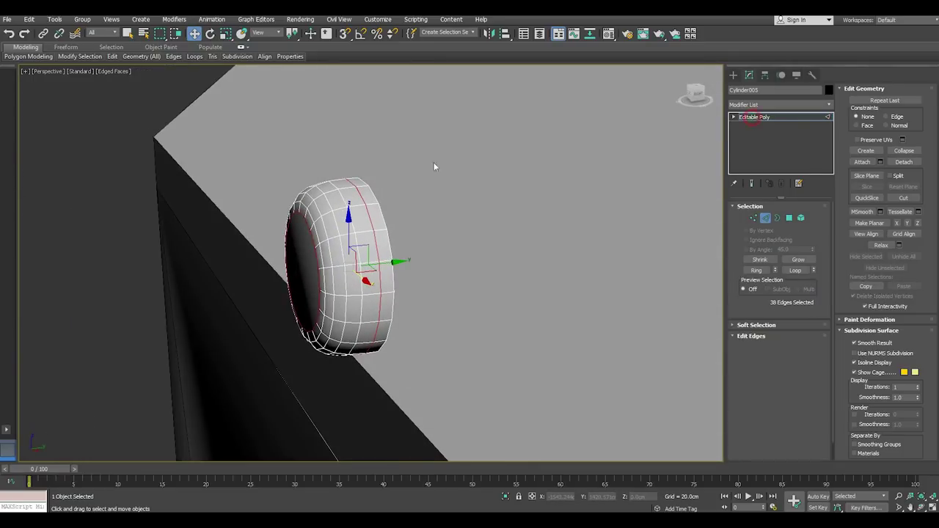
{"action": "left_click", "coordinate": [228, 33]}
{"action": "left_click_drag", "start_coordinate": [301, 272], "coordinate": [306, 271]}
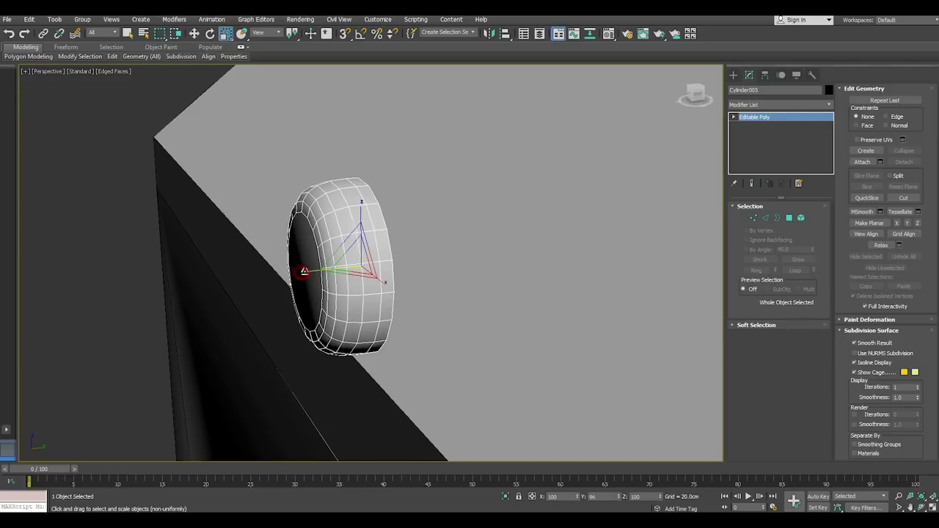
{"action": "left_click", "coordinate": [210, 33]}
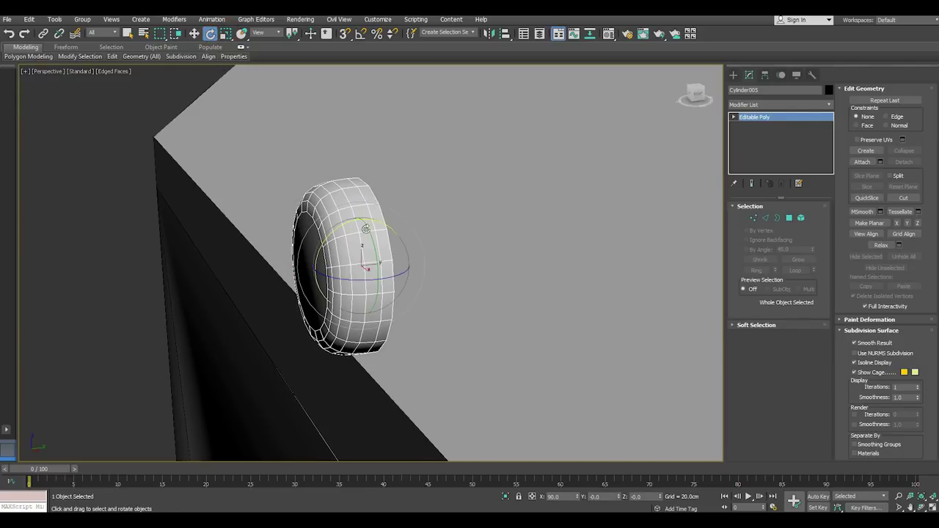
{"action": "left_click", "coordinate": [194, 34]}
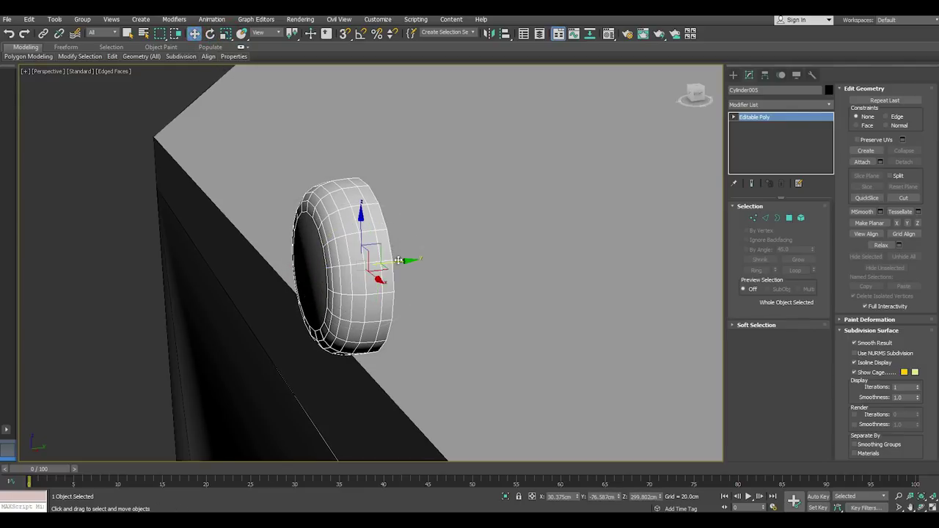
{"action": "left_click_drag", "start_coordinate": [396, 263], "coordinate": [470, 254]}
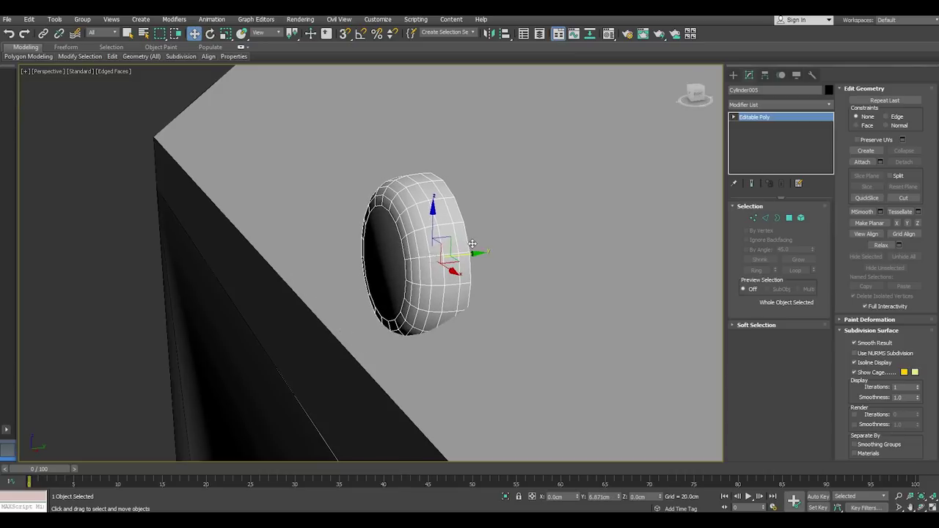
{"action": "left_click", "coordinate": [210, 33]}
{"action": "left_click_drag", "start_coordinate": [410, 219], "coordinate": [465, 196]}
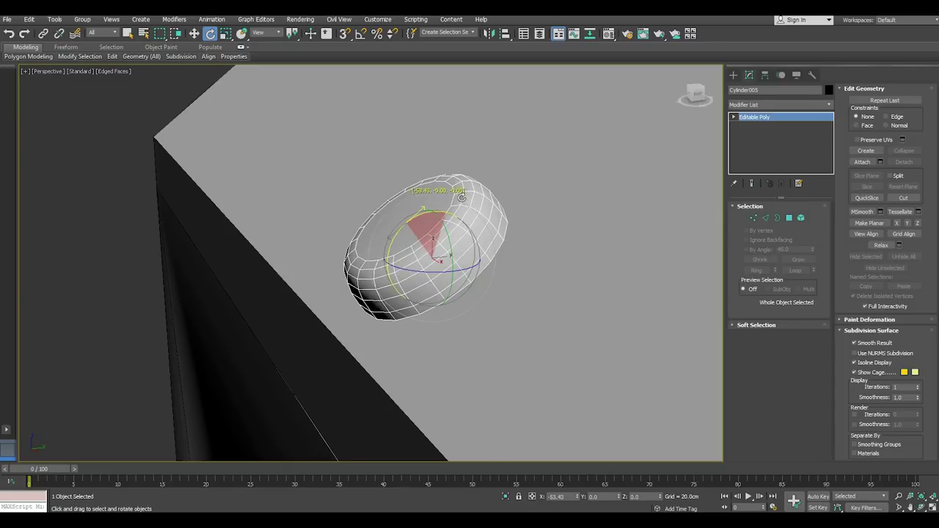
{"action": "left_click", "coordinate": [194, 34]}
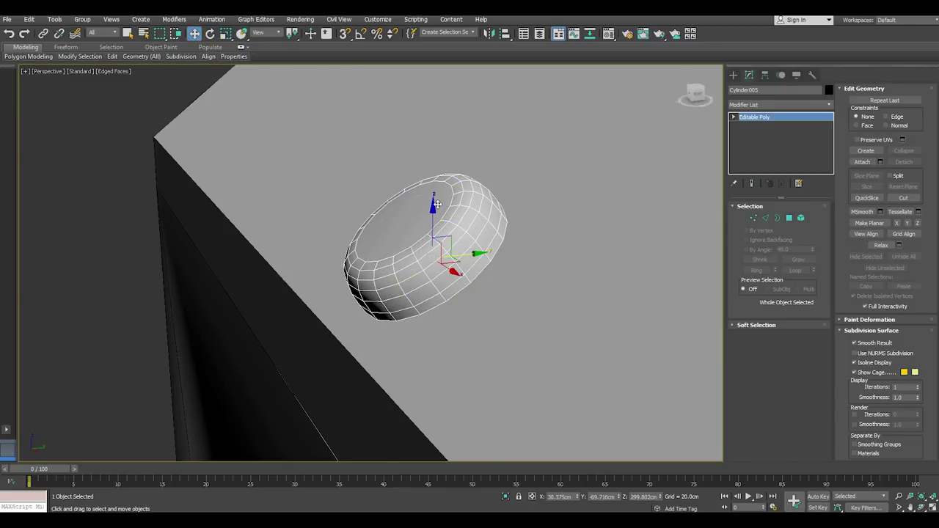
{"action": "left_click_drag", "start_coordinate": [435, 208], "coordinate": [452, 246]}
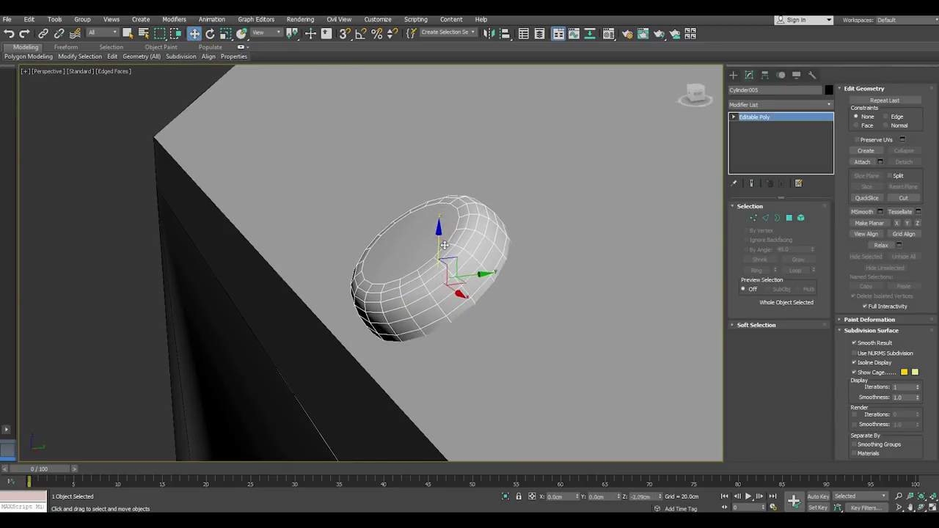
{"action": "scroll", "coordinate": [452, 246], "scroll_direction": "down", "scroll_amount": 3}
Set the reference coordinate system to Local and view the cabinet from the Left view
{"action": "left_click", "coordinate": [278, 32]}
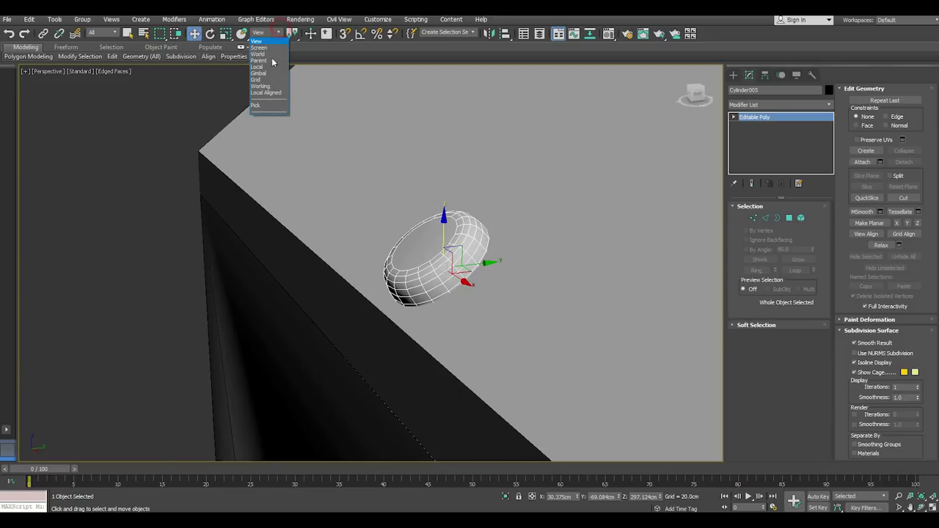
{"action": "left_click", "coordinate": [258, 67]}
{"action": "middle_click_drag", "start_coordinate": [430, 147], "coordinate": [401, 149], "text": "alt"}
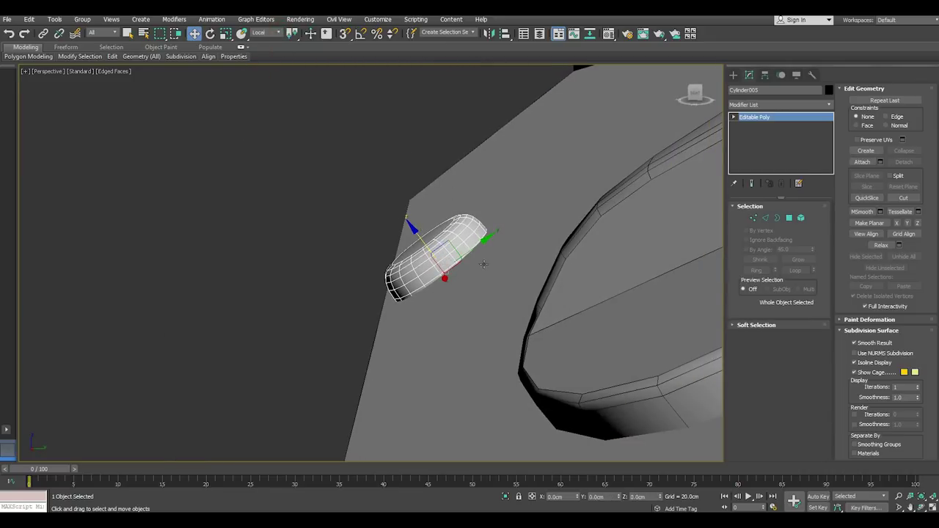
{"action": "mouse_move", "coordinate": [484, 264]}
{"action": "middle_mouse_down", "text": "alt"}
{"action": "mouse_move", "coordinate": [474, 254]}
{"action": "mouse_move", "coordinate": [486, 238]}
{"action": "middle_mouse_up", "text": "alt"}
{"action": "key", "text": "l"}
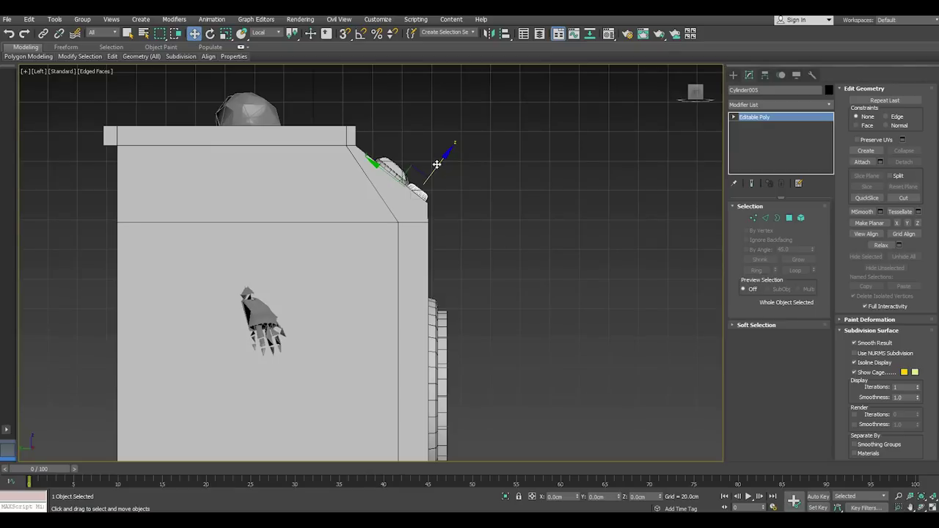
{"action": "scroll", "coordinate": [437, 164], "scroll_direction": "up", "scroll_amount": 3}
{"action": "scroll", "coordinate": [408, 206], "scroll_direction": "up", "scroll_amount": 2}
Tilt the button about -2.56° to match the slope and slide it up onto the sloped face
{"action": "left_click", "coordinate": [211, 33]}
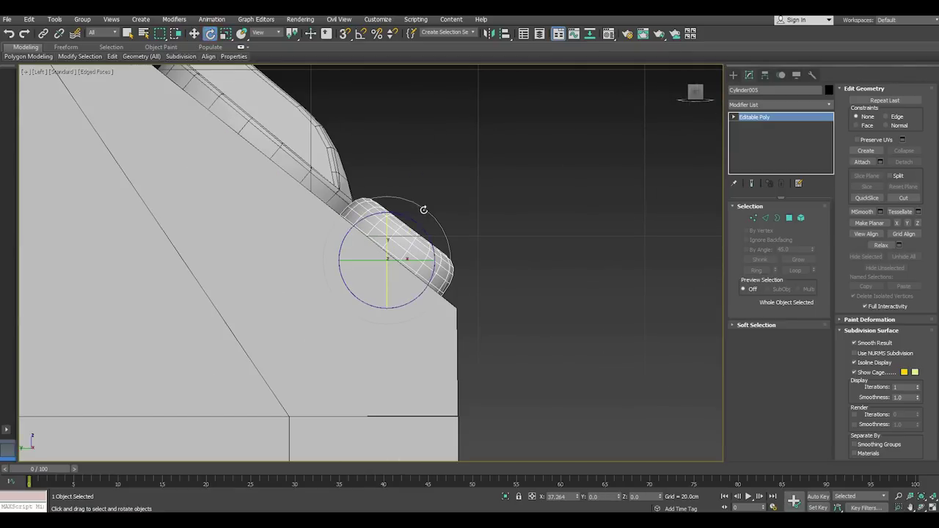
{"action": "left_click_drag", "start_coordinate": [425, 225], "coordinate": [425, 227]}
{"action": "left_click", "coordinate": [198, 33]}
{"action": "scroll", "coordinate": [426, 242], "scroll_direction": "down", "scroll_amount": 2}
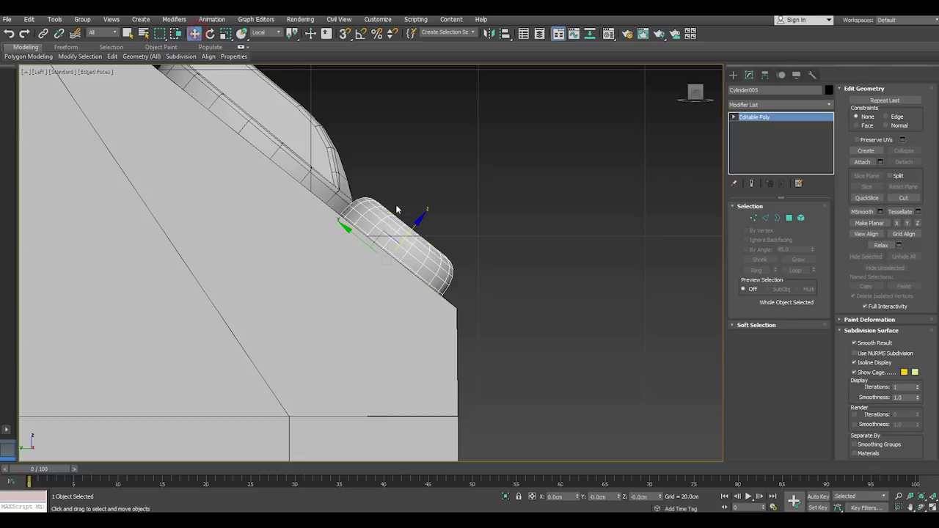
{"action": "scroll", "coordinate": [436, 250], "scroll_direction": "down", "scroll_amount": 2}
{"action": "left_click_drag", "start_coordinate": [366, 190], "coordinate": [352, 179]}
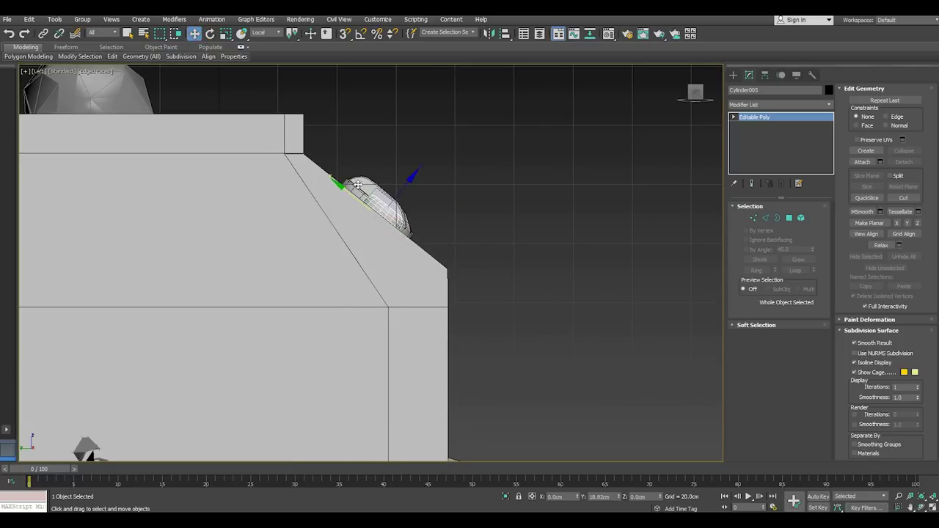
{"action": "key", "text": "p"}
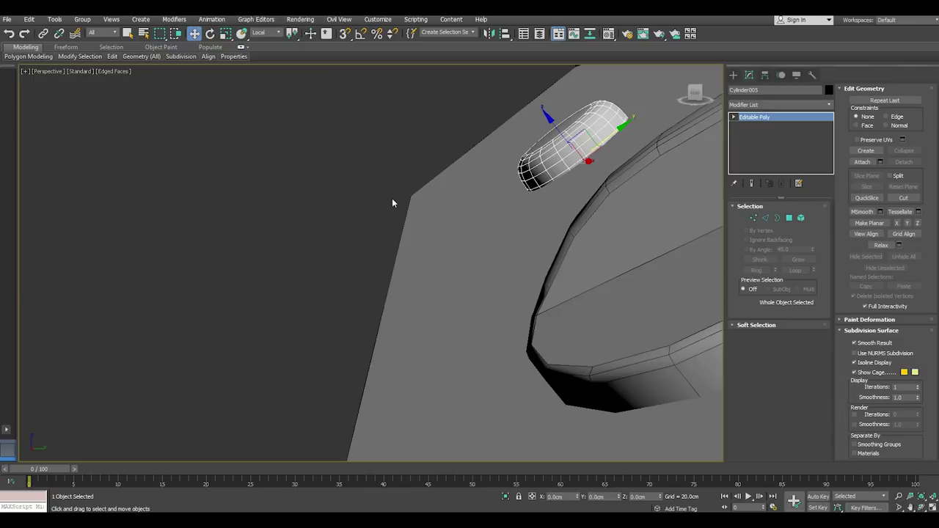
{"action": "mouse_move", "coordinate": [392, 201]}
{"action": "middle_mouse_down", "text": "alt"}
{"action": "mouse_move", "coordinate": [469, 210]}
{"action": "mouse_move", "coordinate": [519, 181]}
{"action": "mouse_move", "coordinate": [491, 191]}
{"action": "mouse_move", "coordinate": [427, 166]}
{"action": "middle_mouse_up", "text": "alt"}
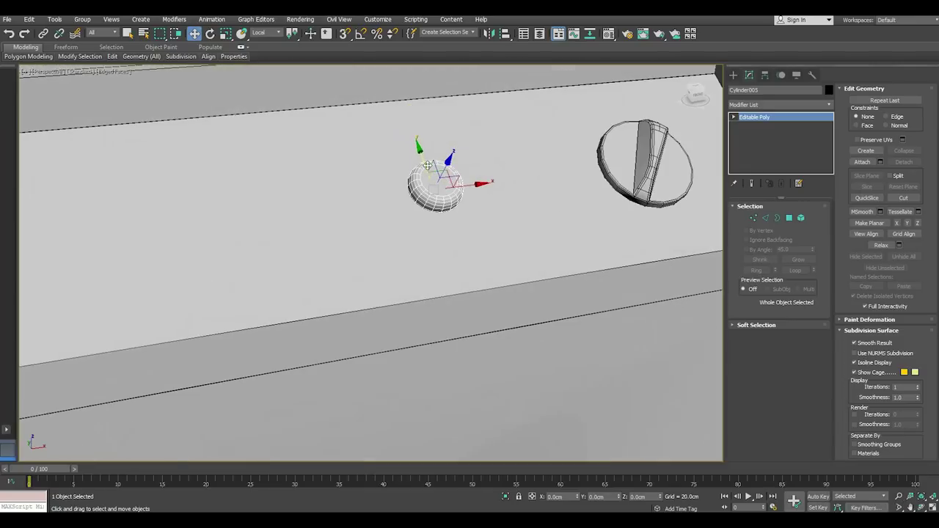
Uniformly shrink the button to about 66% of its size
{"action": "left_click", "coordinate": [7, 20]}
{"action": "left_click", "coordinate": [36, 93]}
{"action": "left_click", "coordinate": [231, 37]}
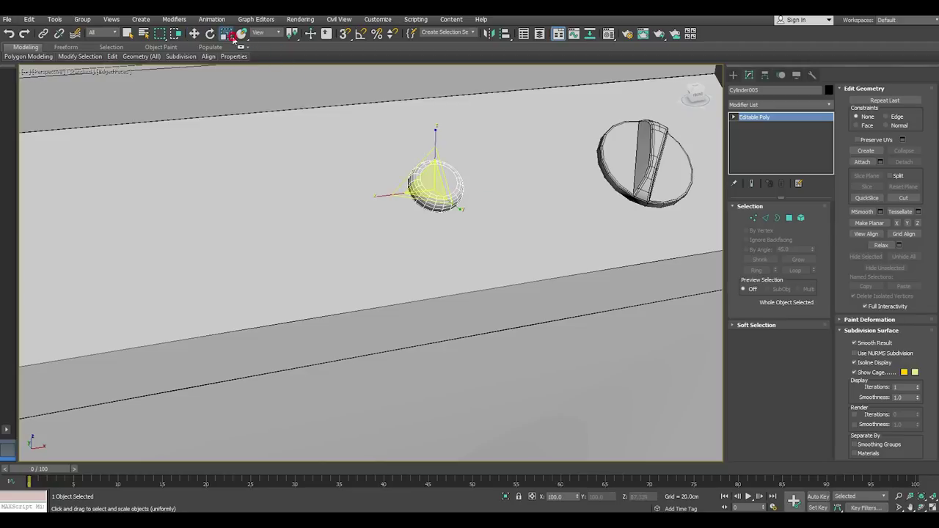
{"action": "left_click_drag", "start_coordinate": [431, 188], "coordinate": [439, 223]}
{"action": "key", "text": "w"}
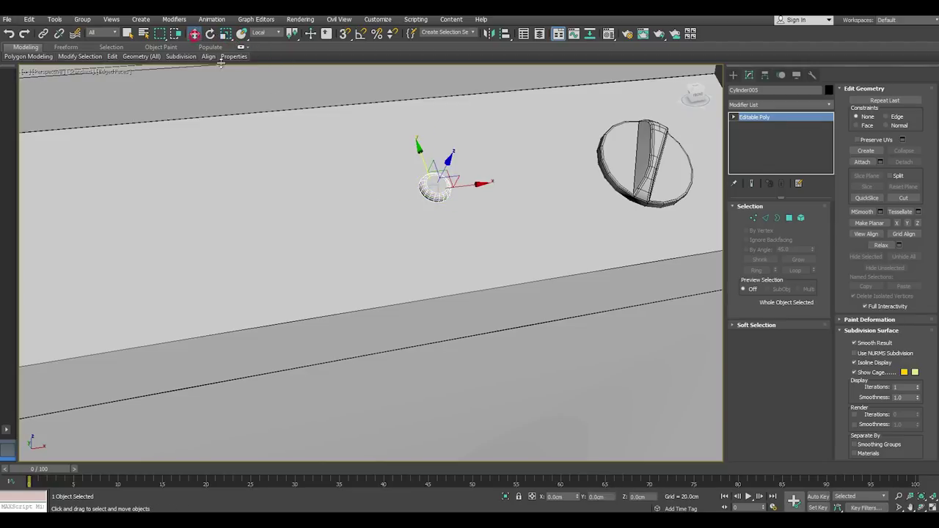
{"action": "mouse_move", "coordinate": [433, 185]}
{"action": "middle_mouse_down", "text": "alt"}
{"action": "mouse_move", "coordinate": [441, 199]}
{"action": "mouse_move", "coordinate": [492, 183]}
{"action": "mouse_move", "coordinate": [451, 179]}
{"action": "mouse_move", "coordinate": [455, 195]}
{"action": "middle_mouse_up", "text": "alt"}
{"action": "scroll", "coordinate": [518, 233], "scroll_direction": "down", "scroll_amount": 5}
Flatten the button to 75% along its local Z axis
{"action": "left_click", "coordinate": [558, 276]}
{"action": "scroll", "coordinate": [450, 175], "scroll_direction": "down", "scroll_amount": 3}
{"action": "scroll", "coordinate": [451, 179], "scroll_direction": "up", "scroll_amount": 5}
{"action": "left_click", "coordinate": [447, 172]}
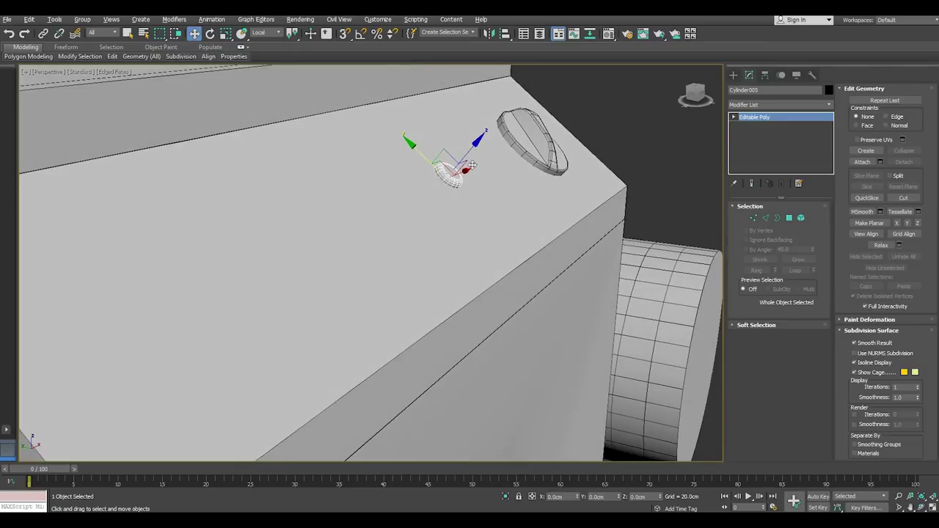
{"action": "left_click", "coordinate": [227, 34]}
{"action": "left_click", "coordinate": [258, 32]}
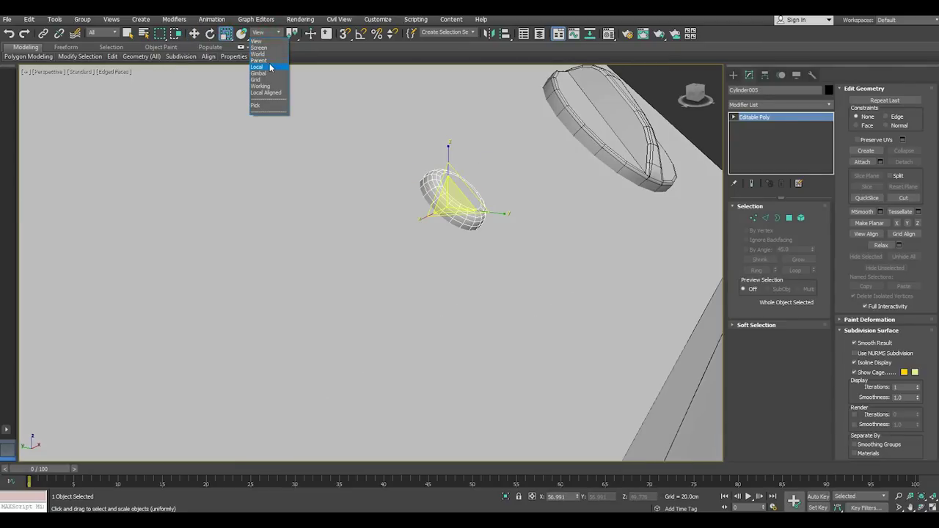
{"action": "left_click", "coordinate": [268, 64]}
{"action": "left_click_drag", "start_coordinate": [482, 165], "coordinate": [470, 170]}
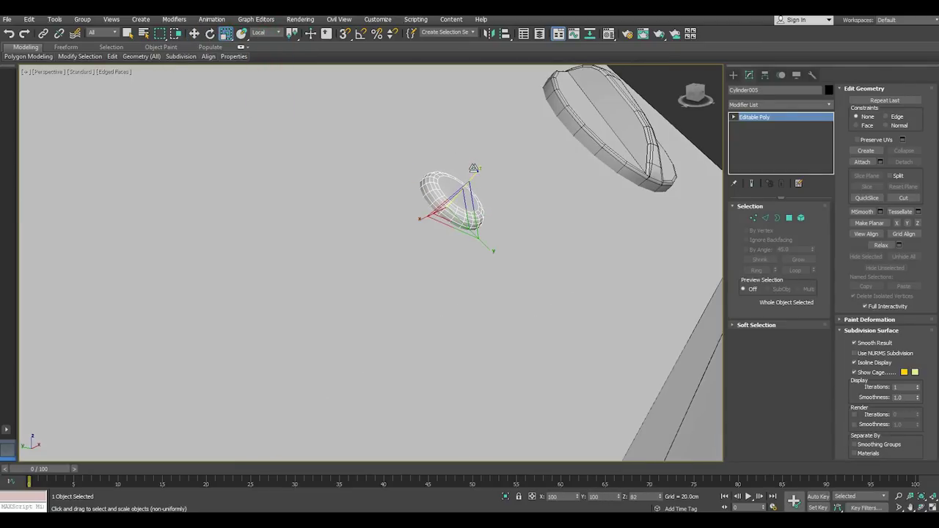
Move the button left along the sloped top face
{"action": "left_click", "coordinate": [194, 34]}
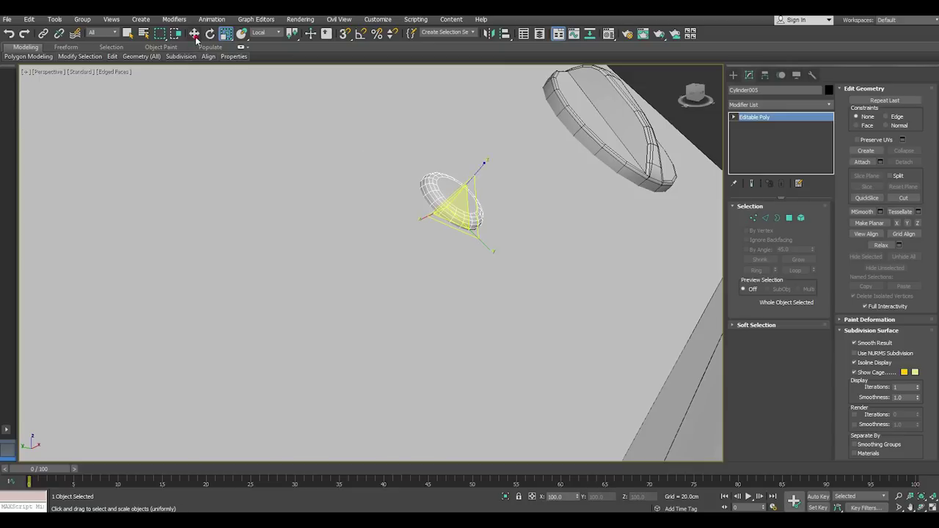
{"action": "scroll", "coordinate": [477, 202], "scroll_direction": "down", "scroll_amount": 3}
{"action": "middle_click_drag", "start_coordinate": [482, 212], "coordinate": [472, 208], "text": "alt"}
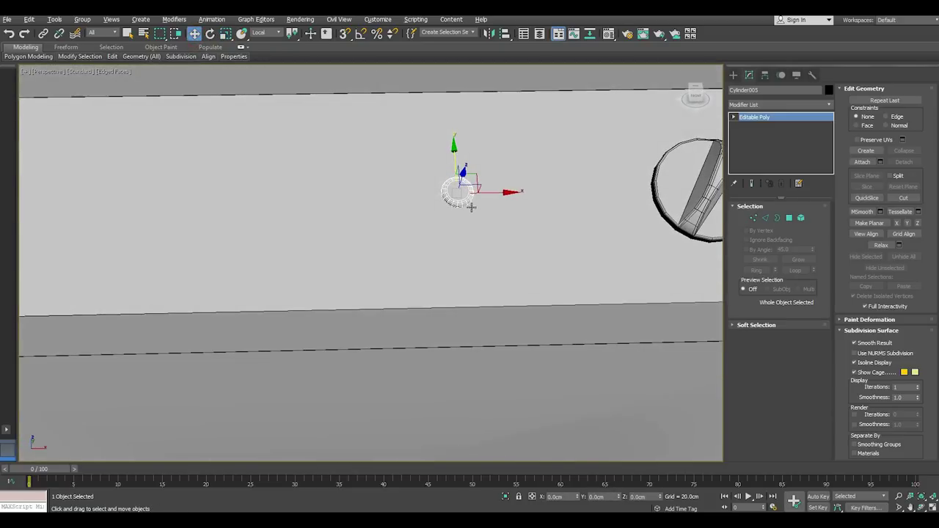
{"action": "left_click_drag", "start_coordinate": [472, 195], "coordinate": [397, 195]}
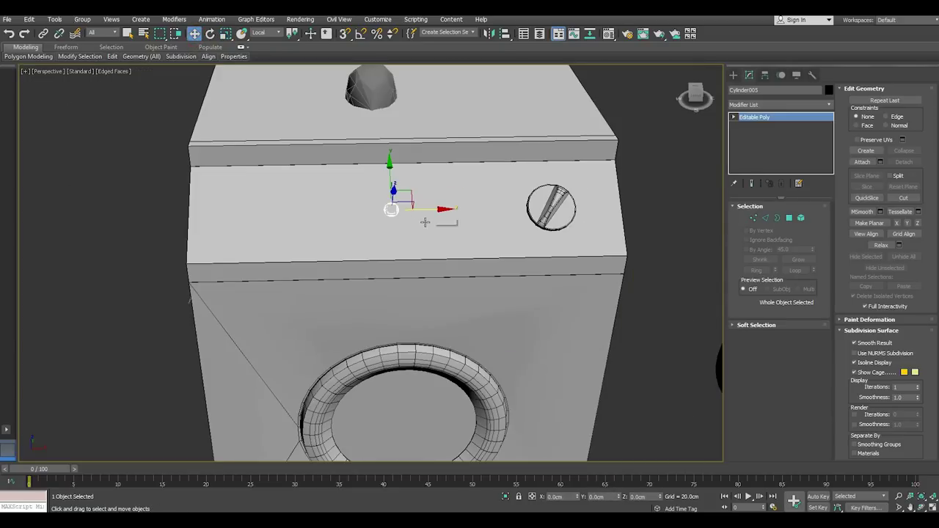
Clone the button into 4 copies in a row to its right
{"action": "left_click_drag", "start_coordinate": [417, 211], "coordinate": [436, 211], "text": "shift"}
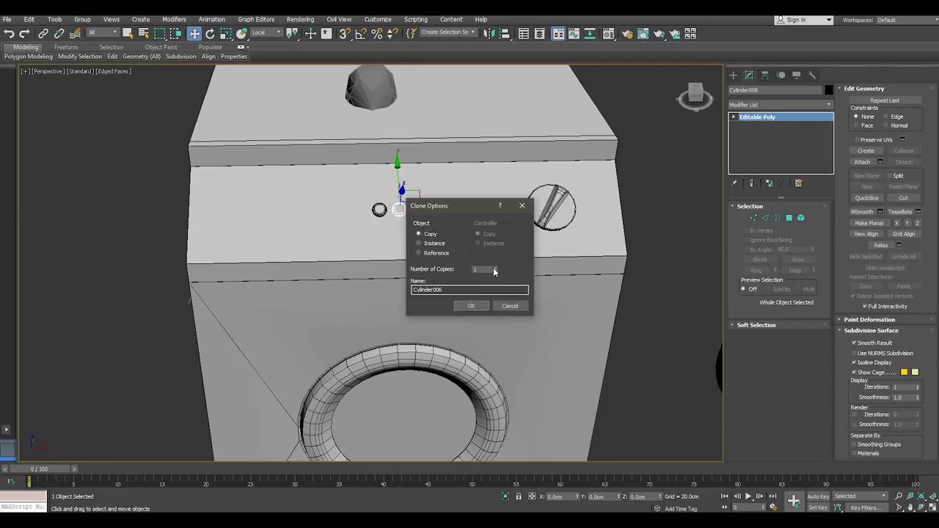
{"action": "left_click", "coordinate": [473, 305]}
{"action": "scroll", "coordinate": [435, 212], "scroll_direction": "up", "scroll_amount": 2}
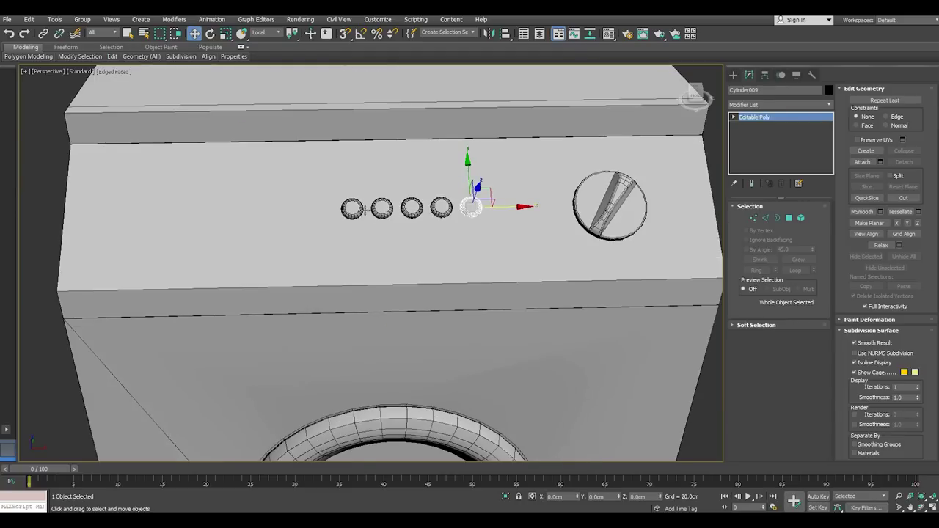
Select all five buttons and slide the row left of the slotted knob
{"action": "left_click", "coordinate": [352, 208], "text": "ctrl"}
{"action": "left_click", "coordinate": [381, 209], "text": "ctrl"}
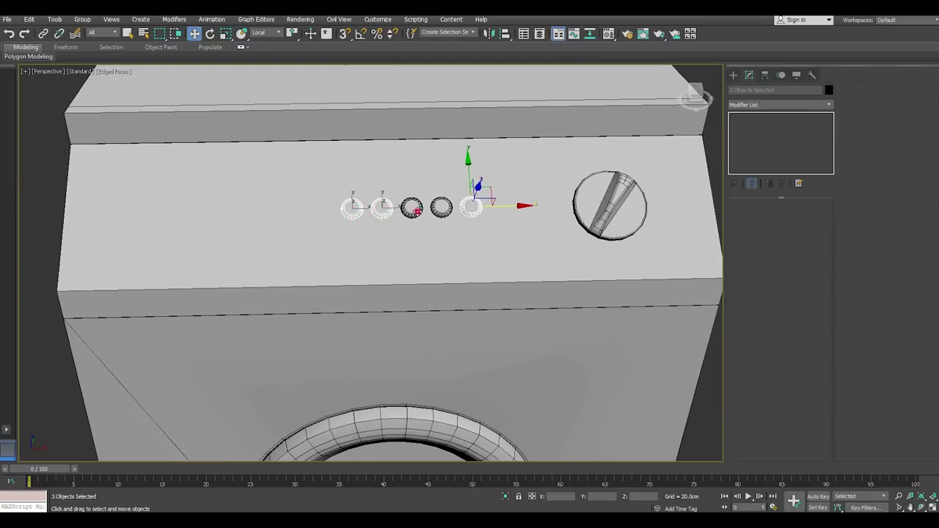
{"action": "left_click", "coordinate": [411, 208], "text": "ctrl"}
{"action": "left_click", "coordinate": [442, 208], "text": "ctrl"}
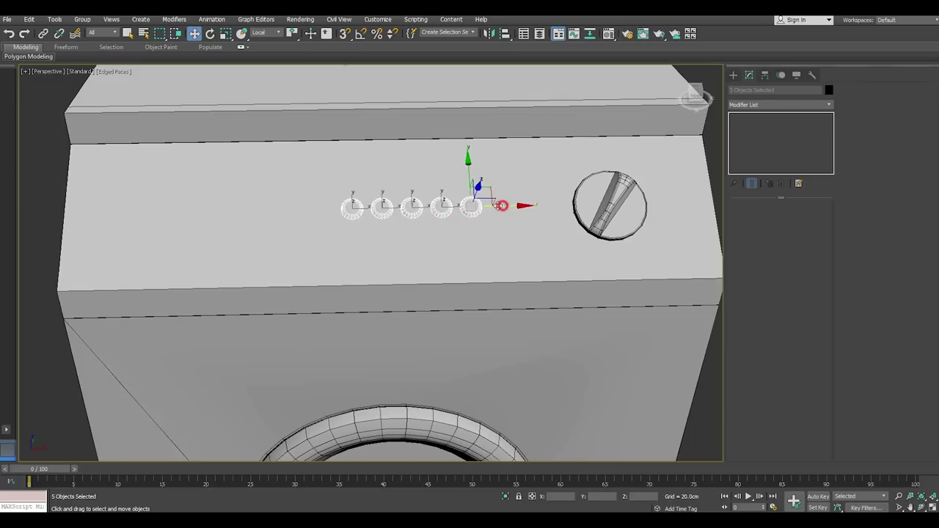
{"action": "left_click_drag", "start_coordinate": [501, 206], "coordinate": [443, 208]}
{"action": "scroll", "coordinate": [443, 208], "scroll_direction": "down", "scroll_amount": 2}
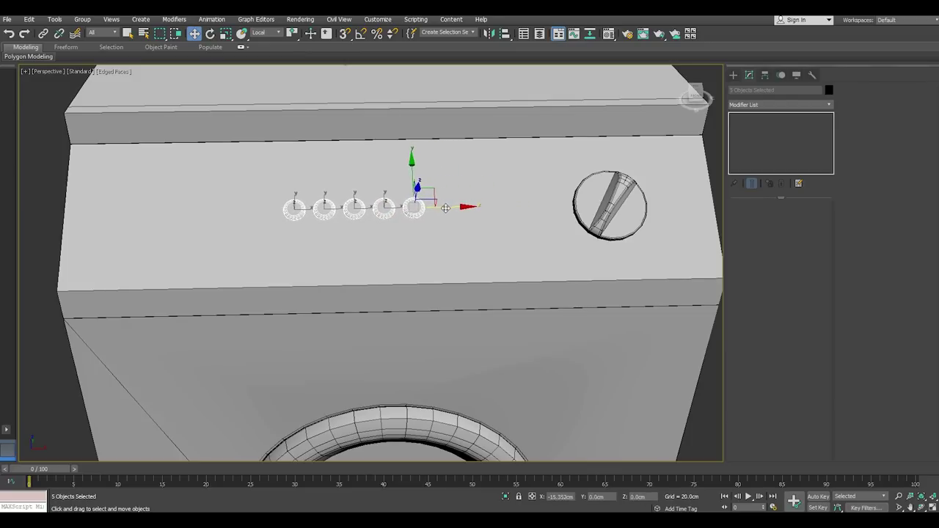
{"action": "scroll", "coordinate": [469, 209], "scroll_direction": "down", "scroll_amount": 4}
{"action": "scroll", "coordinate": [499, 215], "scroll_direction": "down", "scroll_amount": 2}
{"action": "left_click", "coordinate": [512, 223]}
{"action": "middle_click_drag", "start_coordinate": [511, 223], "coordinate": [578, 217], "text": "alt"}
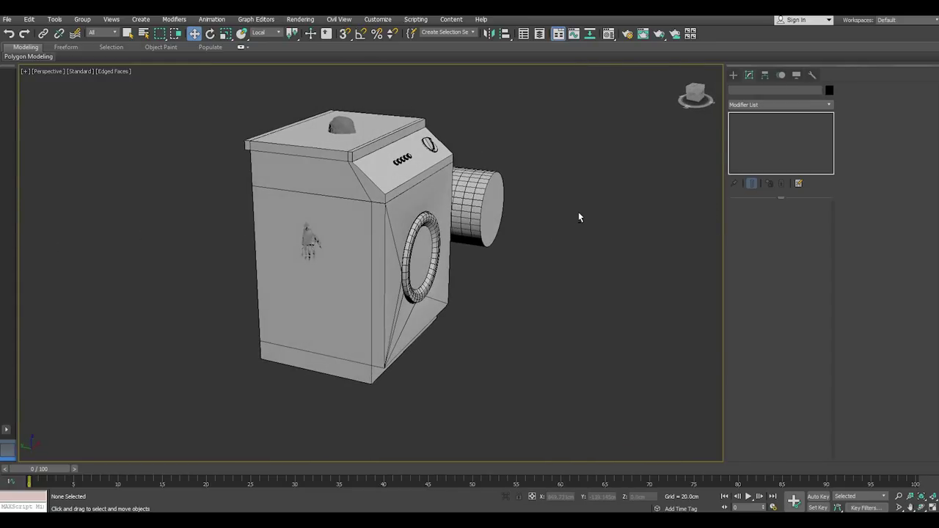
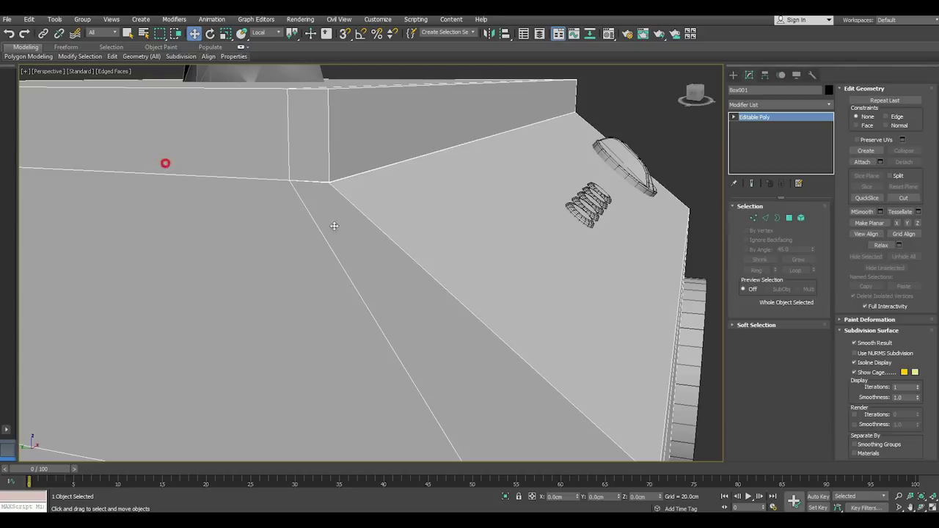
Select the two facing polygons where the top block meets the sloped control panel
{"action": "left_click", "coordinate": [788, 219]}
{"action": "scroll", "coordinate": [329, 184], "scroll_direction": "up", "scroll_amount": 2}
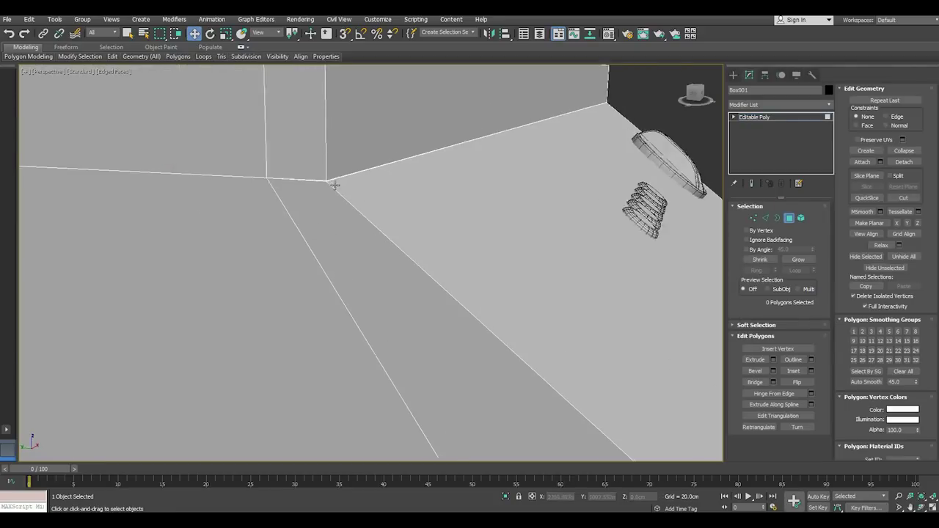
{"action": "scroll", "coordinate": [320, 173], "scroll_direction": "up", "scroll_amount": 2}
{"action": "left_click", "coordinate": [291, 174]}
{"action": "scroll", "coordinate": [352, 149], "scroll_direction": "down", "scroll_amount": 3}
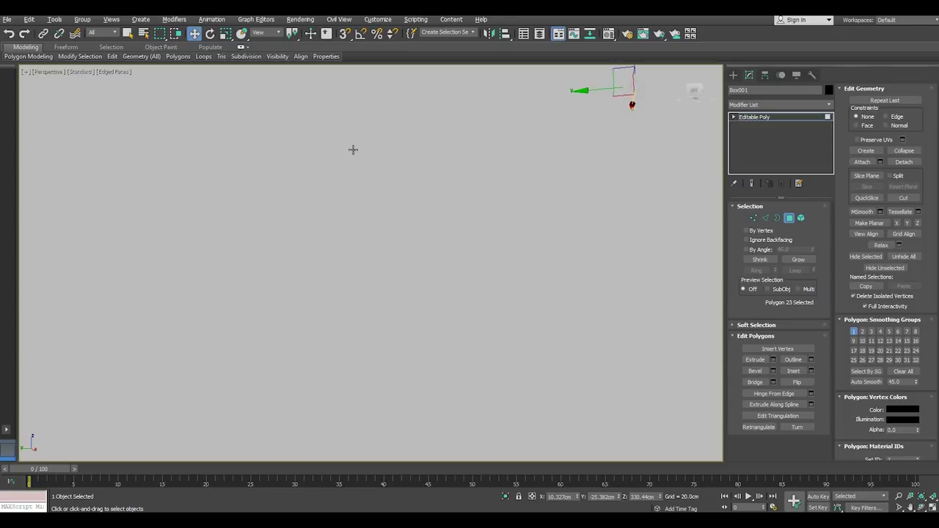
{"action": "scroll", "coordinate": [350, 168], "scroll_direction": "down", "scroll_amount": 3}
{"action": "middle_click_drag", "start_coordinate": [361, 191], "coordinate": [406, 210], "text": "alt"}
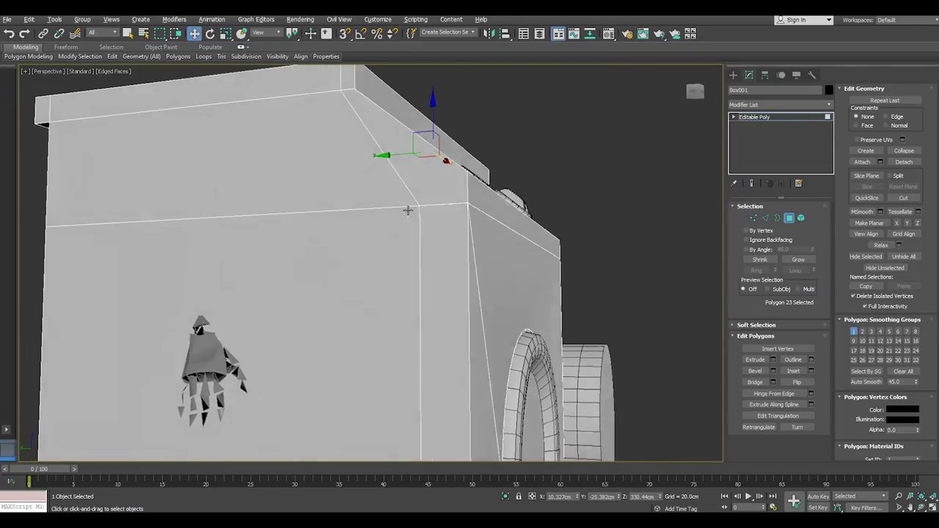
{"action": "scroll", "coordinate": [362, 89], "scroll_direction": "up", "scroll_amount": 3}
{"action": "left_click", "coordinate": [352, 84], "text": "ctrl"}
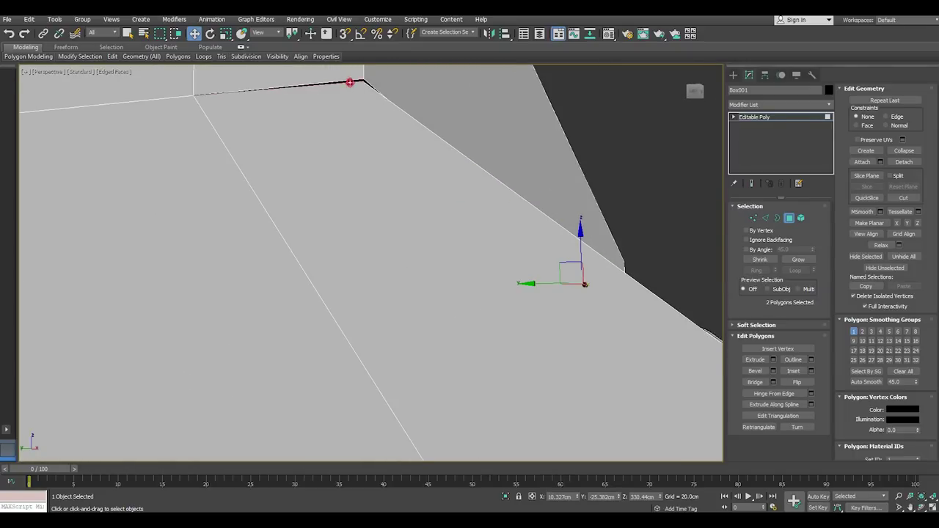
{"action": "middle_click_drag", "start_coordinate": [352, 84], "coordinate": [329, 234]}
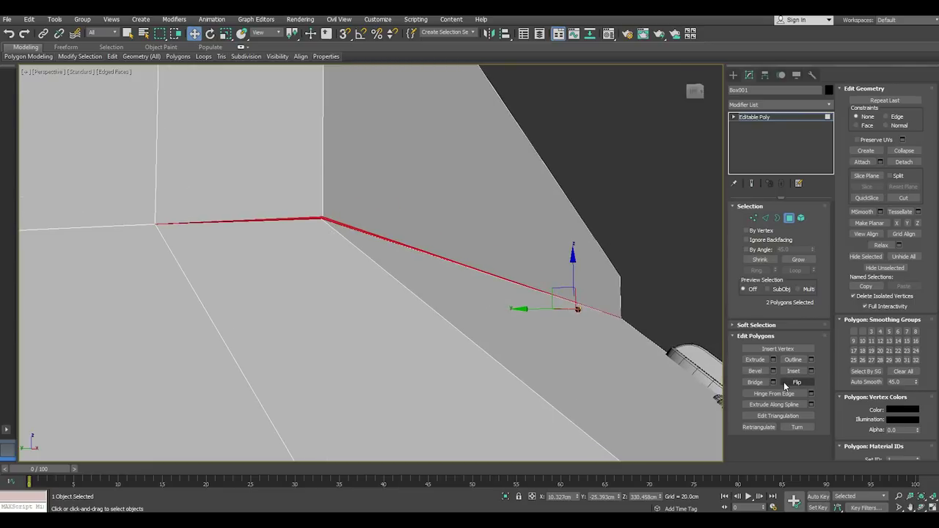
Bridge the two selected corner polygons to close the narrow gap
{"action": "left_click", "coordinate": [773, 383]}
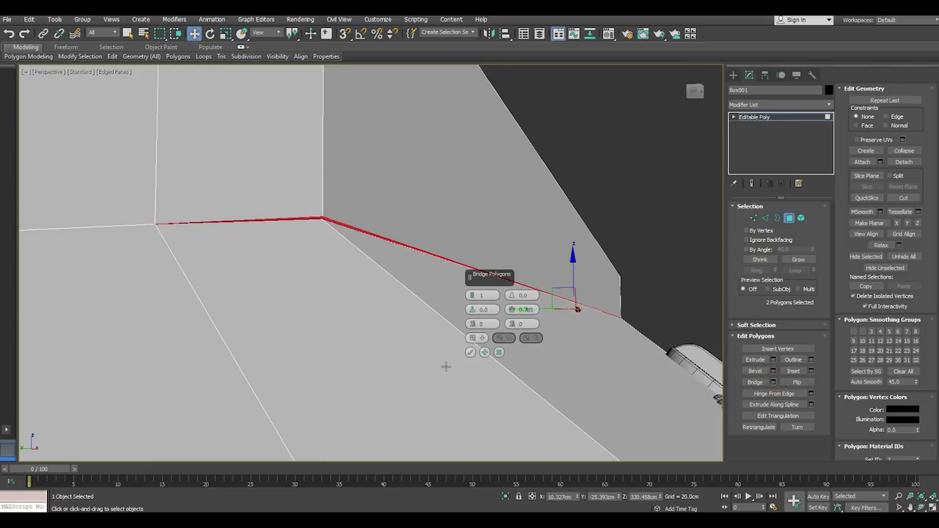
{"action": "left_click", "coordinate": [470, 352]}
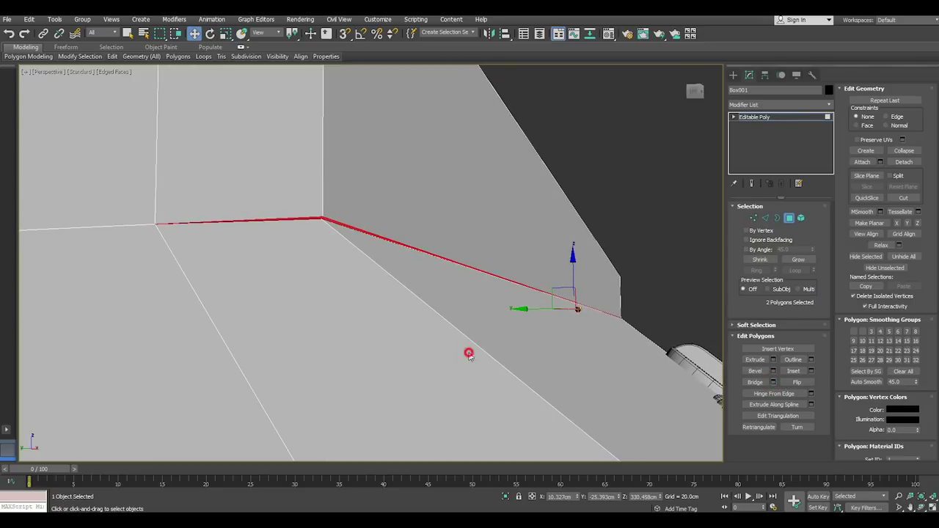
{"action": "left_click", "coordinate": [766, 217]}
Raise the panel-corner edge into a new face and delete the black face in the gap
{"action": "left_click", "coordinate": [361, 232]}
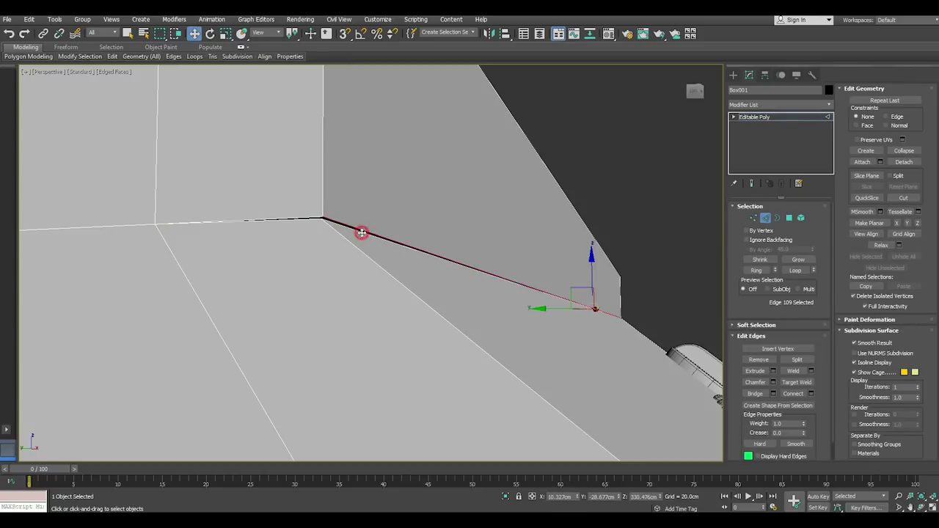
{"action": "left_click_drag", "start_coordinate": [593, 262], "coordinate": [595, 253]}
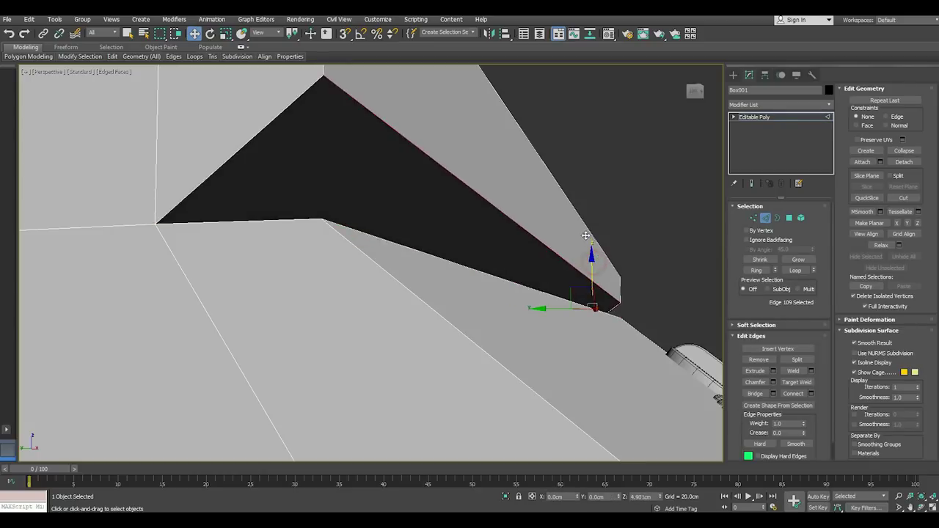
{"action": "mouse_move", "coordinate": [596, 257]}
{"action": "middle_mouse_down", "text": "alt"}
{"action": "mouse_move", "coordinate": [602, 285]}
{"action": "mouse_move", "coordinate": [833, 250]}
{"action": "middle_mouse_up", "text": "alt"}
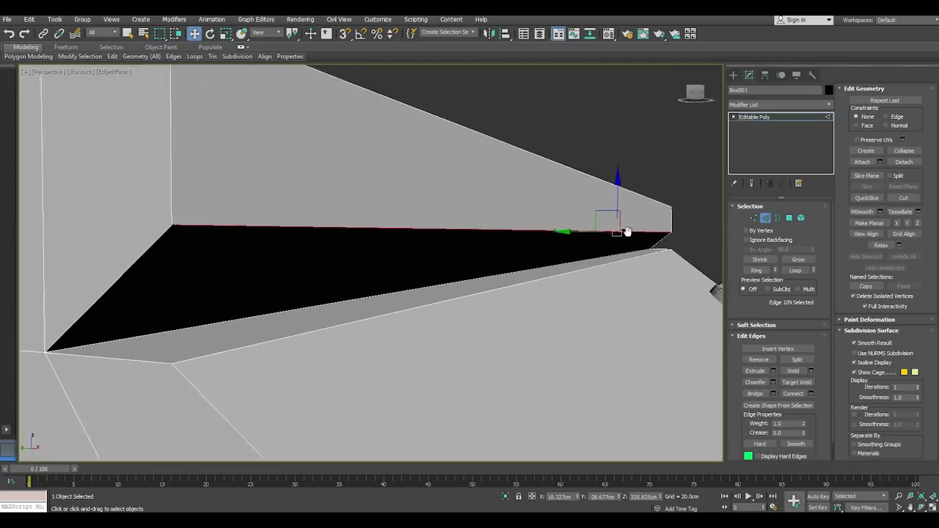
{"action": "left_click", "coordinate": [788, 218]}
{"action": "left_click", "coordinate": [457, 281]}
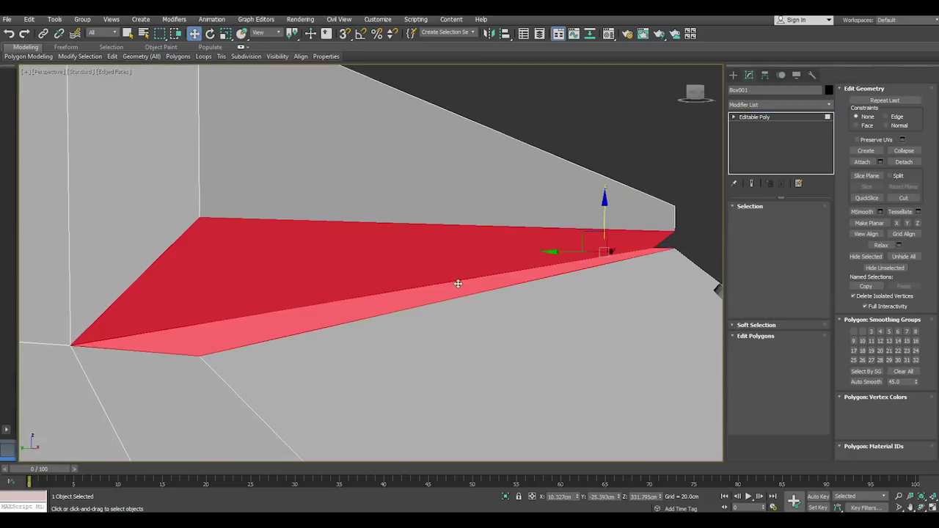
{"action": "key", "text": "Delete"}
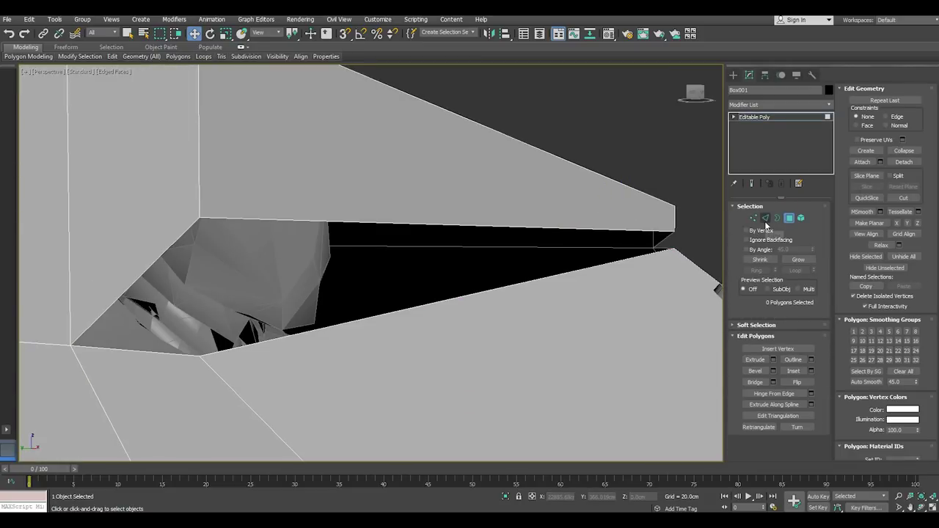
Bridge the opposite edges of the rectangular opening and the triangle gap to fill them
{"action": "left_click", "coordinate": [765, 218]}
{"action": "left_click", "coordinate": [326, 220]}
{"action": "left_click", "coordinate": [352, 321], "text": "ctrl"}
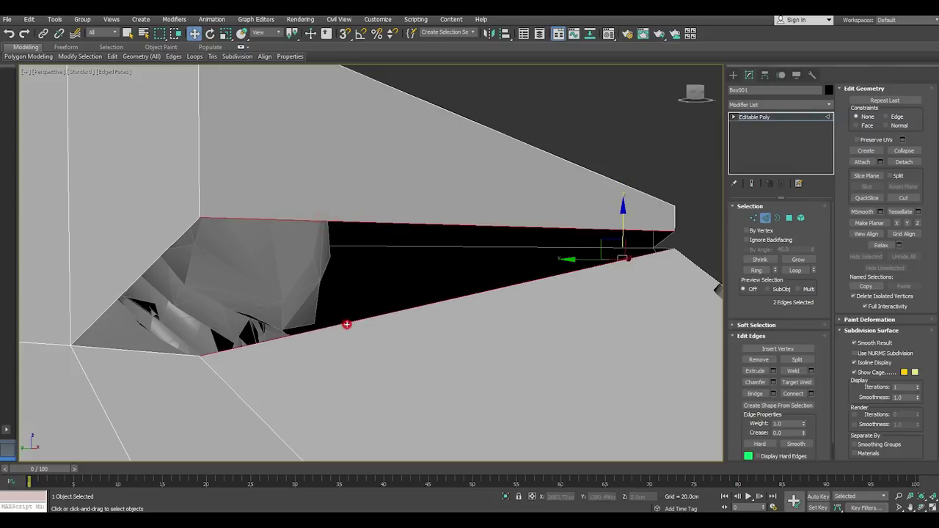
{"action": "left_click", "coordinate": [774, 394]}
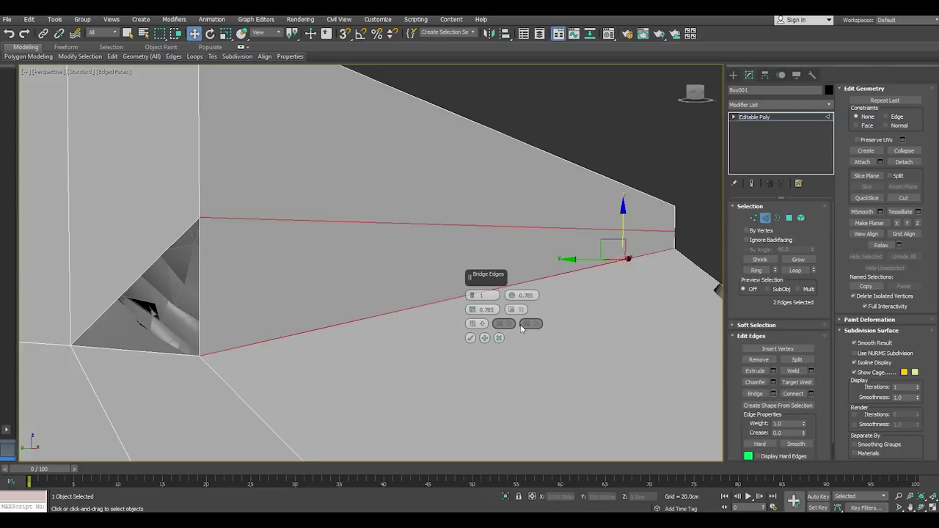
{"action": "left_click", "coordinate": [145, 272]}
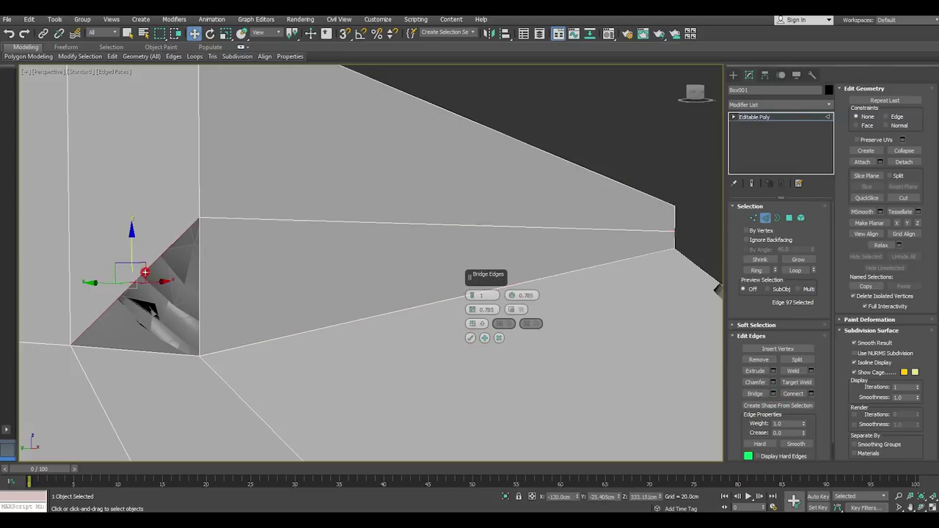
{"action": "left_click", "coordinate": [174, 353], "text": "ctrl"}
{"action": "left_click", "coordinate": [484, 337]}
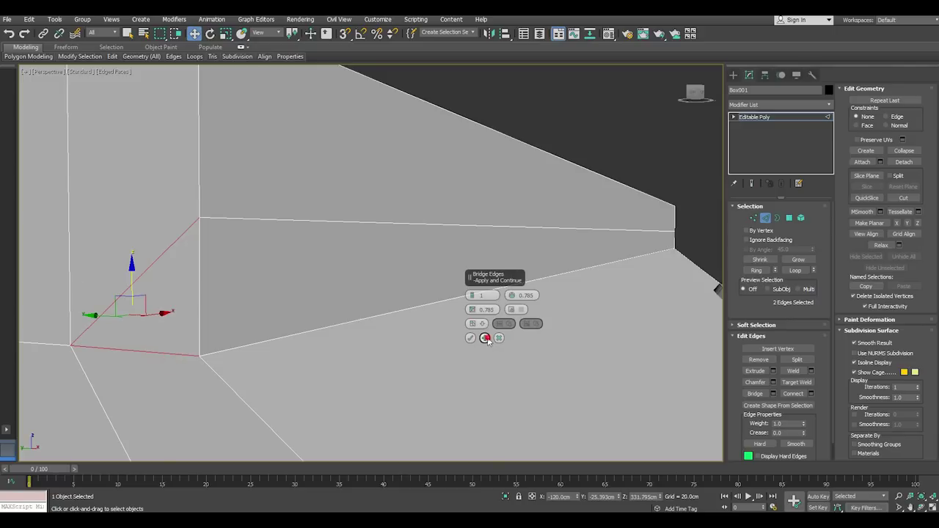
{"action": "mouse_move", "coordinate": [211, 247]}
{"action": "middle_mouse_down", "text": "alt"}
{"action": "mouse_move", "coordinate": [298, 311]}
{"action": "mouse_move", "coordinate": [178, 315]}
{"action": "middle_mouse_up", "text": "alt"}
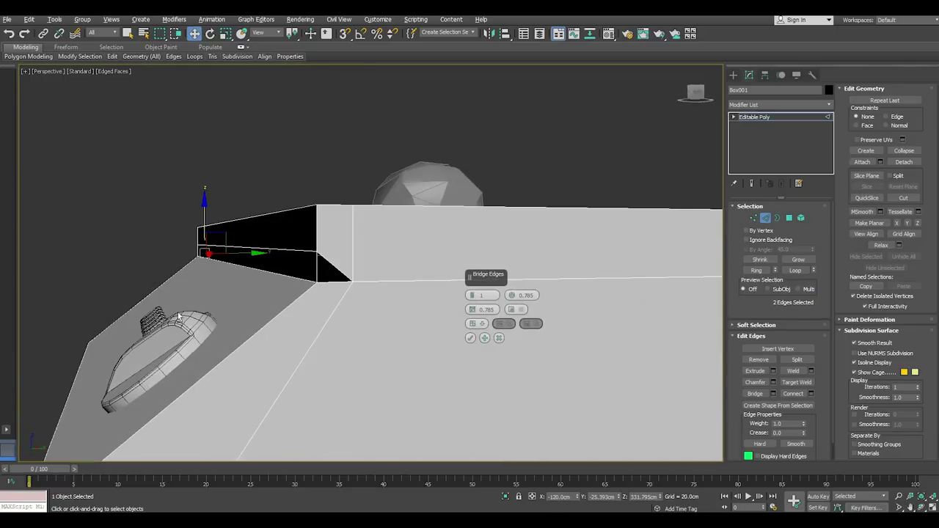
{"action": "left_click", "coordinate": [323, 267]}
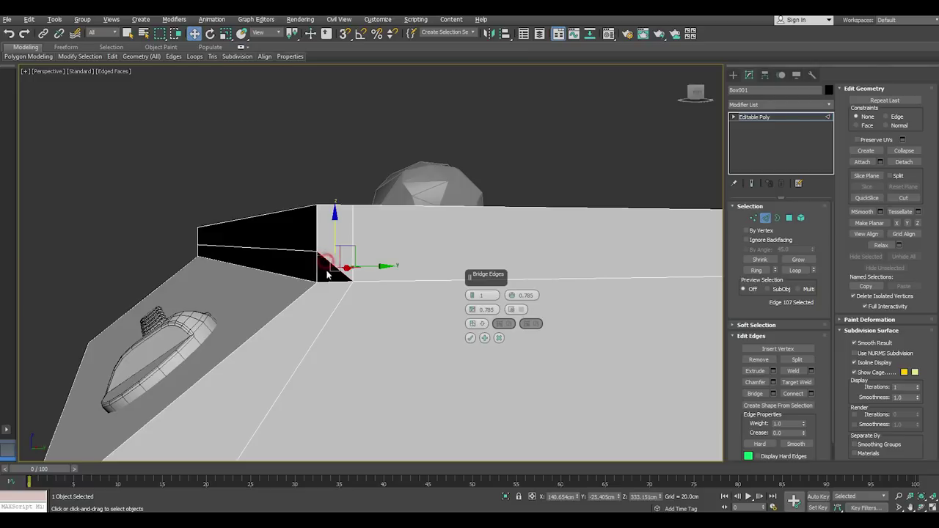
{"action": "left_click", "coordinate": [470, 338]}
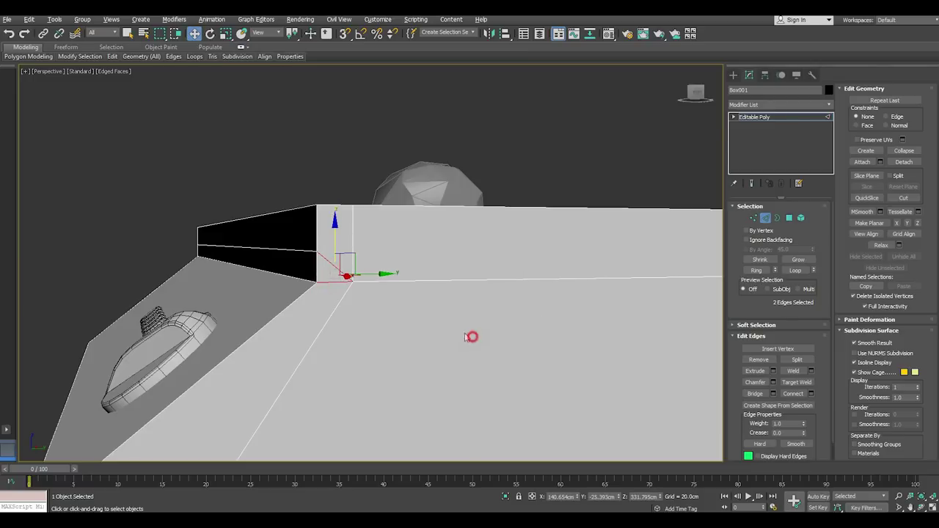
Select the vertical corner edge beside the newly closed gaps
{"action": "left_click", "coordinate": [304, 254]}
{"action": "left_click", "coordinate": [302, 254]}
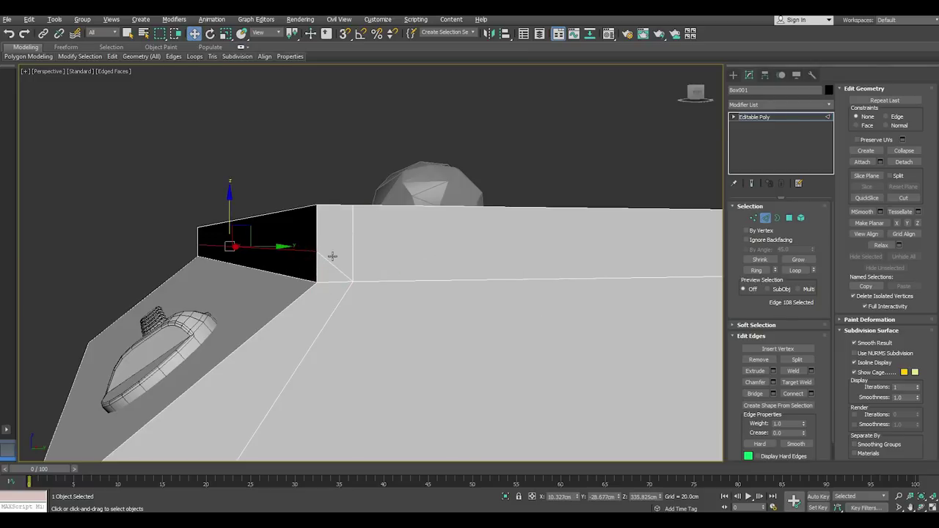
{"action": "left_click", "coordinate": [331, 264], "text": "ctrl"}
{"action": "middle_click_drag", "start_coordinate": [329, 265], "coordinate": [398, 262], "text": "alt"}
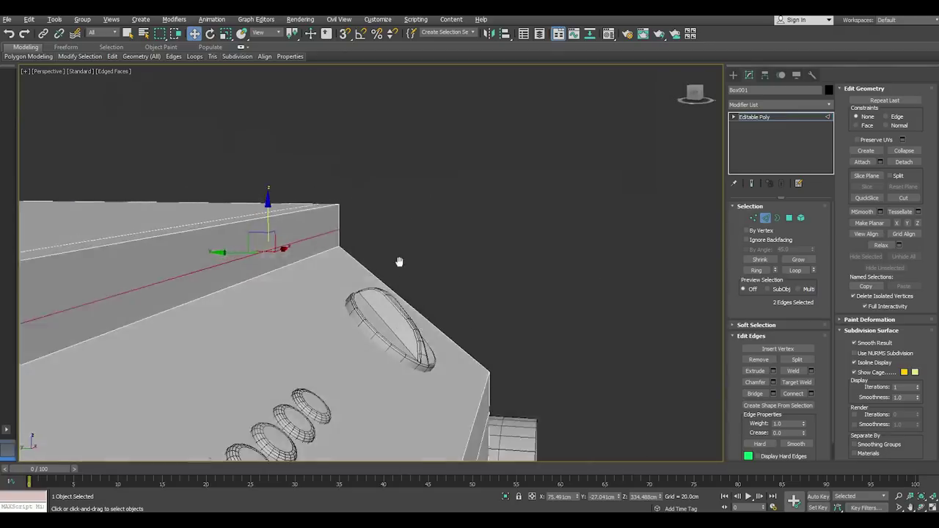
{"action": "middle_click_drag", "start_coordinate": [327, 282], "coordinate": [308, 235], "text": "alt"}
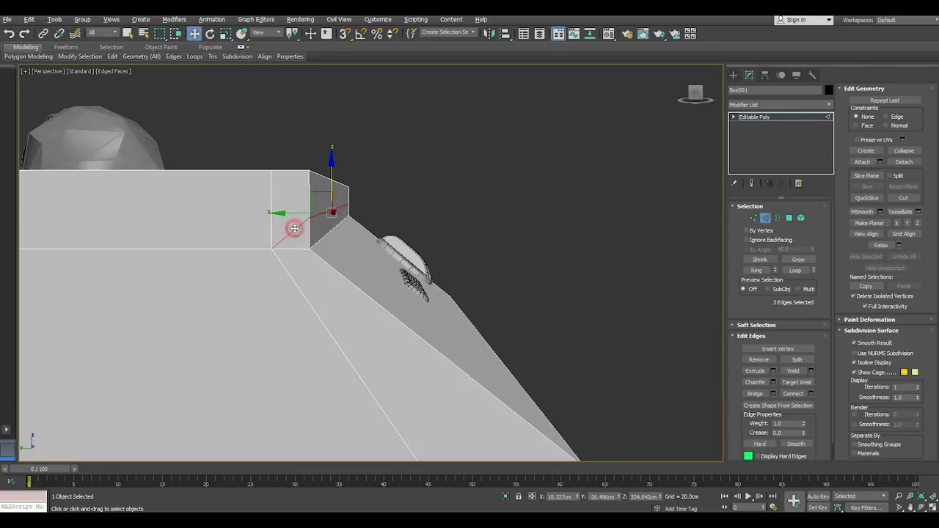
{"action": "left_click", "coordinate": [316, 244]}
{"action": "left_click", "coordinate": [307, 238]}
Connect a new vertical edge across the sloped panel and slide it left with Edge constraint
{"action": "mouse_move", "coordinate": [369, 276]}
{"action": "middle_mouse_down", "text": "alt"}
{"action": "mouse_move", "coordinate": [339, 287]}
{"action": "mouse_move", "coordinate": [255, 270]}
{"action": "middle_mouse_up", "text": "alt"}
{"action": "scroll", "coordinate": [516, 287], "scroll_direction": "down", "scroll_amount": 5}
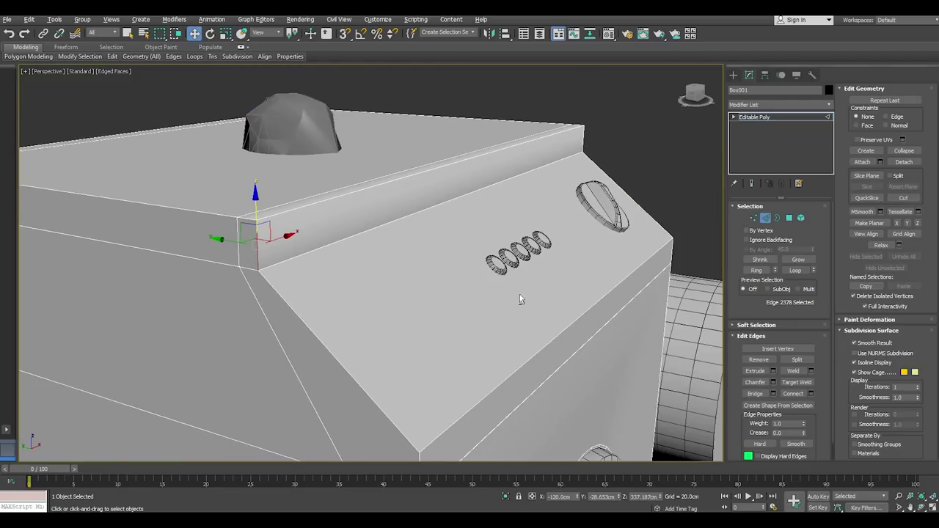
{"action": "scroll", "coordinate": [519, 294], "scroll_direction": "up", "scroll_amount": 5}
{"action": "left_click", "coordinate": [410, 223]}
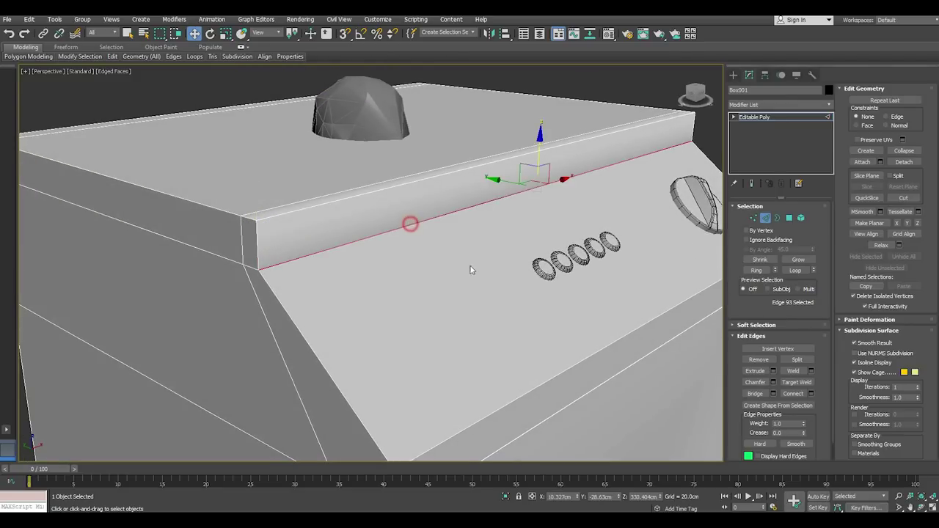
{"action": "left_click", "coordinate": [524, 395], "text": "ctrl"}
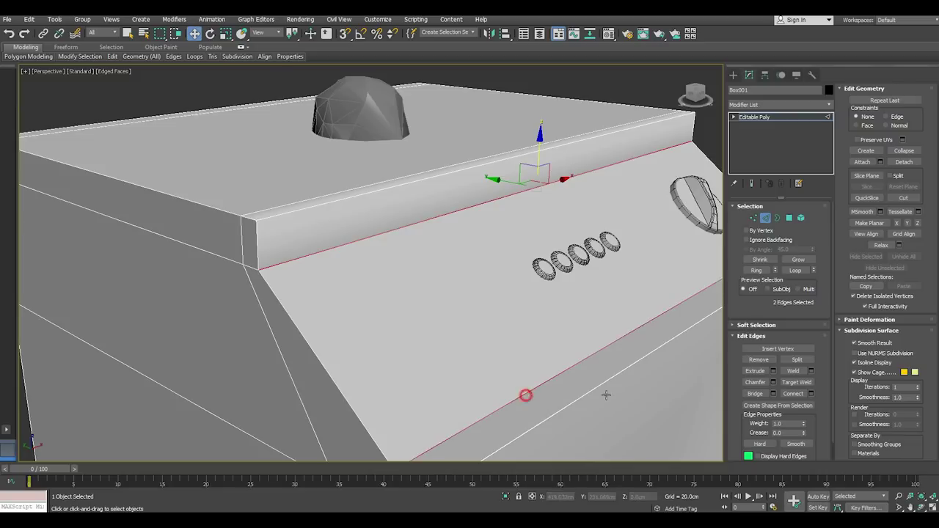
{"action": "left_click", "coordinate": [811, 395]}
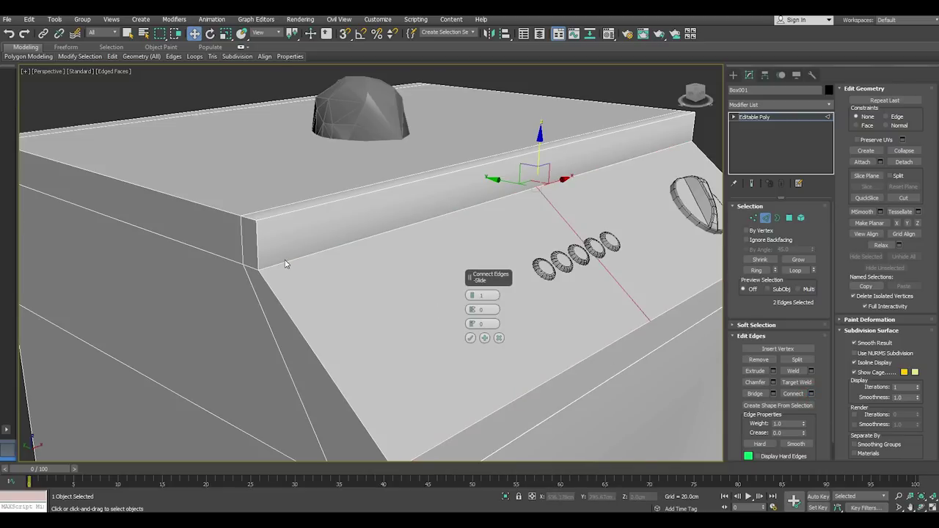
{"action": "middle_click_drag", "start_coordinate": [513, 345], "coordinate": [442, 340], "text": "alt"}
{"action": "left_click", "coordinate": [470, 338]}
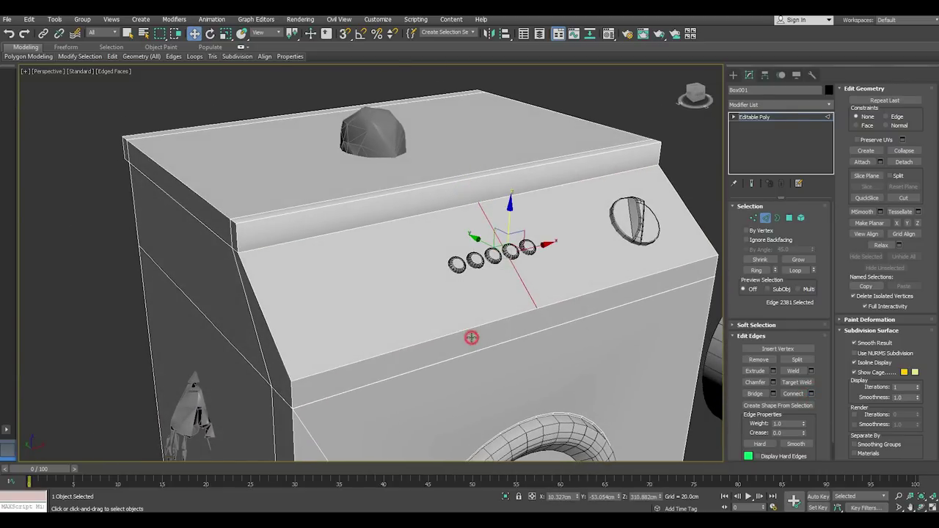
{"action": "left_click", "coordinate": [163, 144]}
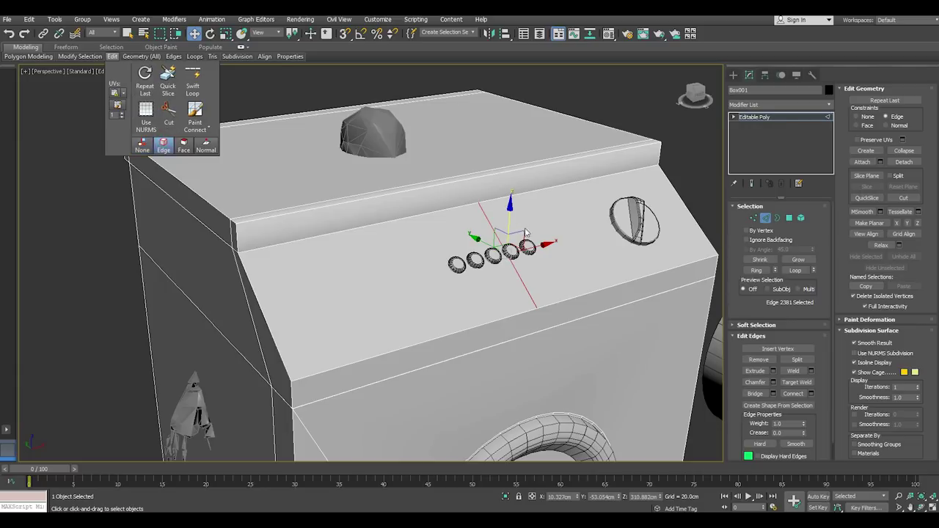
{"action": "left_click_drag", "start_coordinate": [532, 247], "coordinate": [431, 262]}
{"action": "middle_click_drag", "start_coordinate": [432, 262], "coordinate": [433, 274], "text": "alt"}
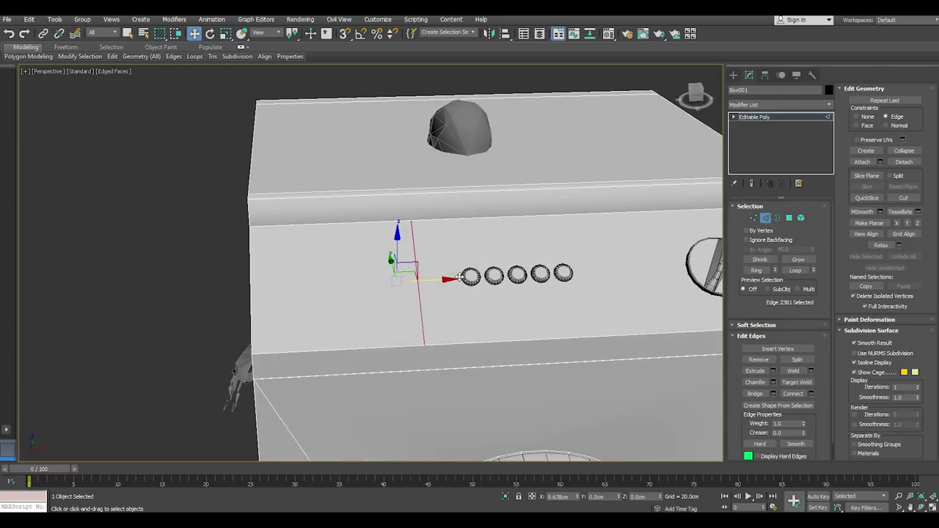
Connect a second panel edge and slide it close beside the first one
{"action": "scroll", "coordinate": [462, 277], "scroll_direction": "up", "scroll_amount": 2}
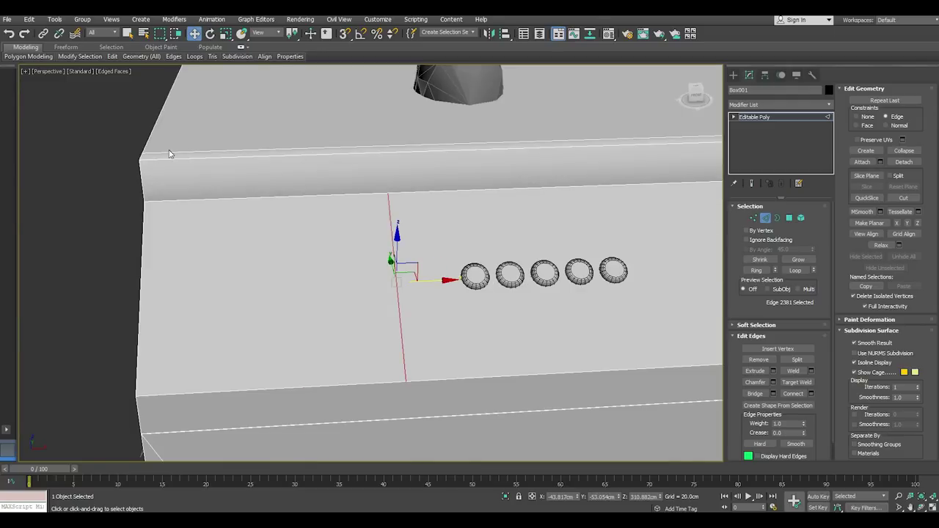
{"action": "left_click", "coordinate": [407, 191]}
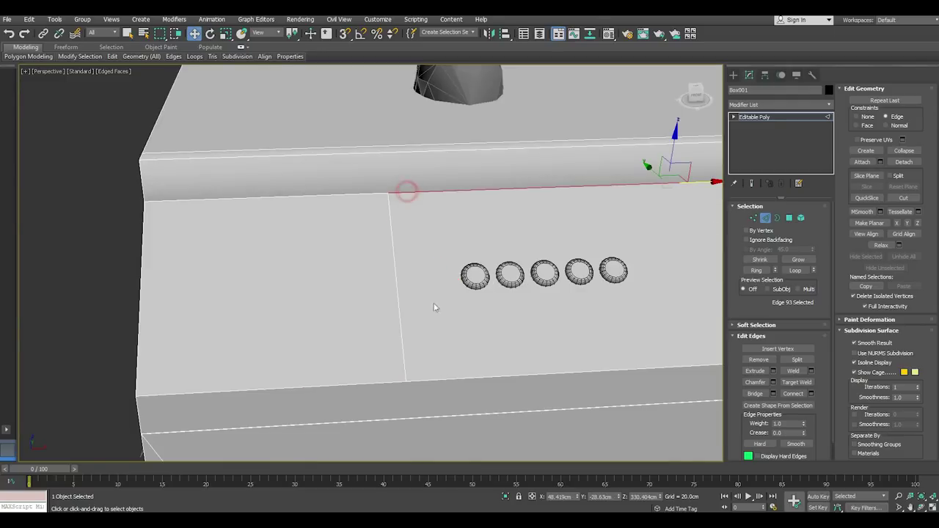
{"action": "left_click", "coordinate": [425, 380], "text": "ctrl"}
{"action": "left_click", "coordinate": [786, 395]}
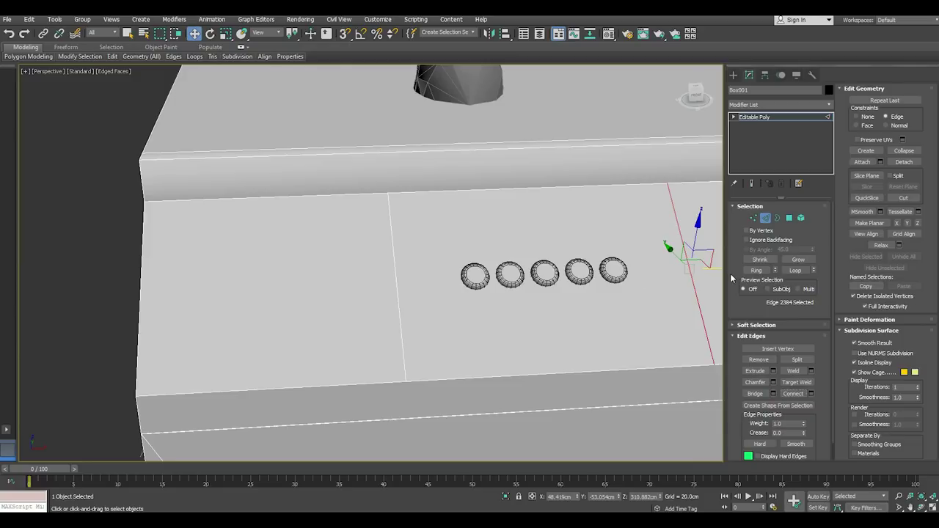
{"action": "left_click_drag", "start_coordinate": [716, 272], "coordinate": [436, 268]}
Select the thin strip polygon between the two new edges
{"action": "middle_click_drag", "start_coordinate": [465, 306], "coordinate": [429, 257]}
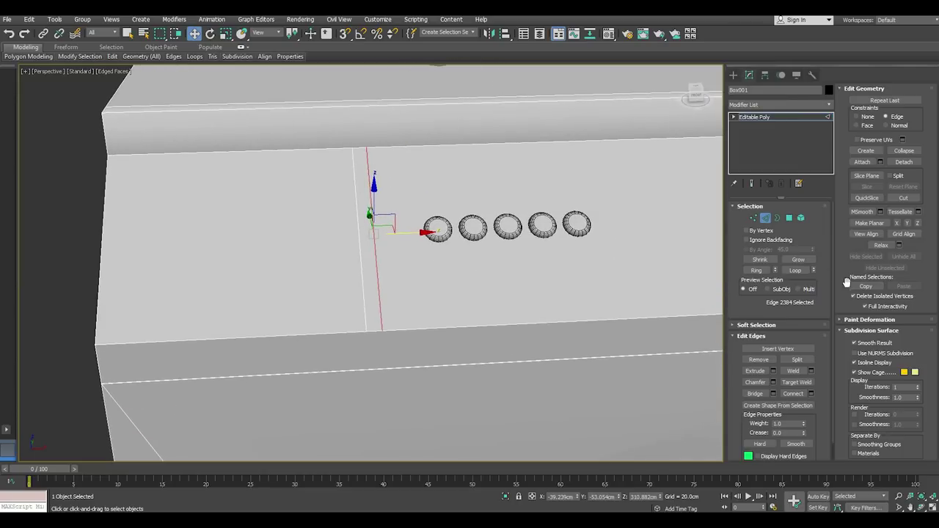
{"action": "left_click", "coordinate": [788, 218]}
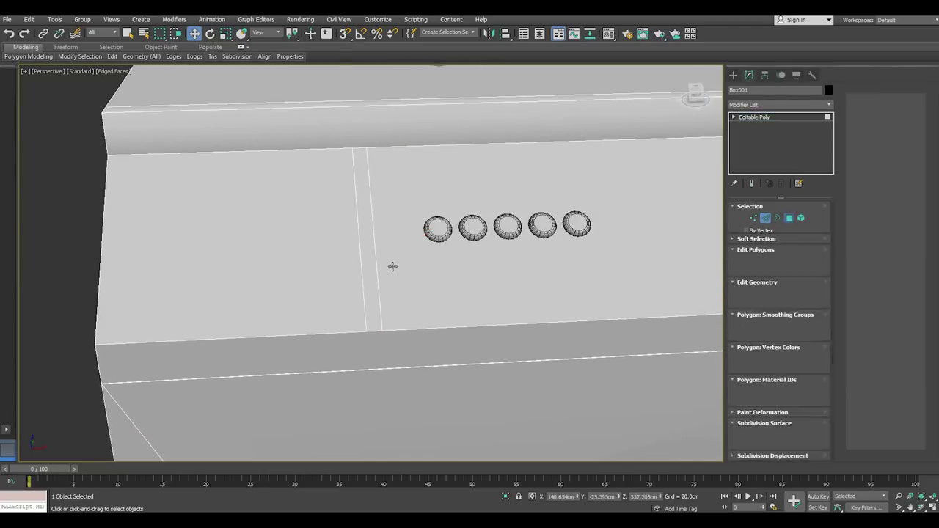
{"action": "left_click", "coordinate": [377, 269]}
{"action": "left_click", "coordinate": [371, 277]}
Bevel the thin panel strip with outline -0.838cm and height 0.248cm
{"action": "middle_click_drag", "start_coordinate": [402, 288], "coordinate": [419, 289], "text": "alt"}
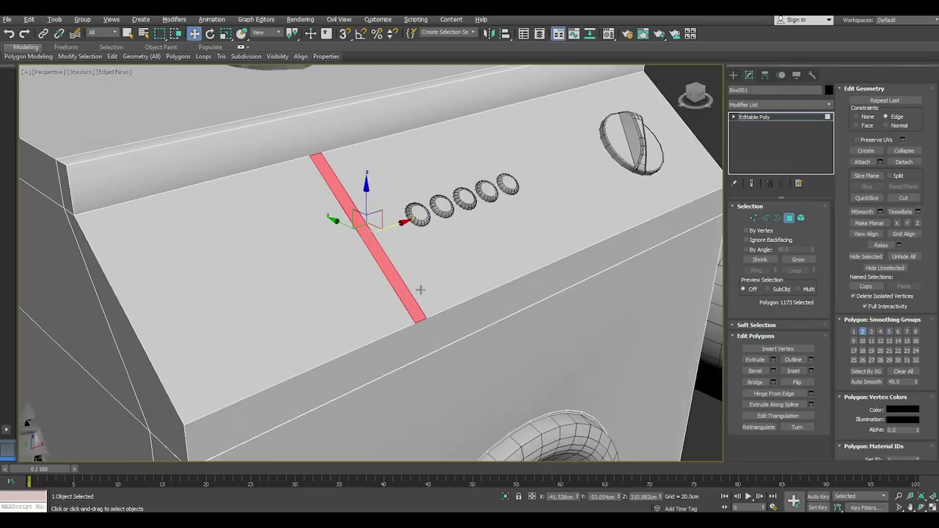
{"action": "scroll", "coordinate": [419, 289], "scroll_direction": "up", "scroll_amount": 3}
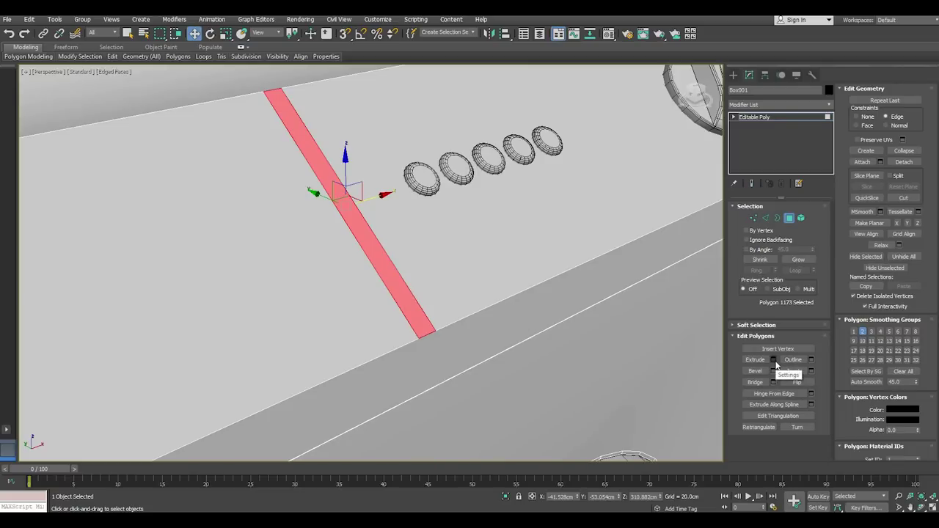
{"action": "left_click", "coordinate": [773, 370]}
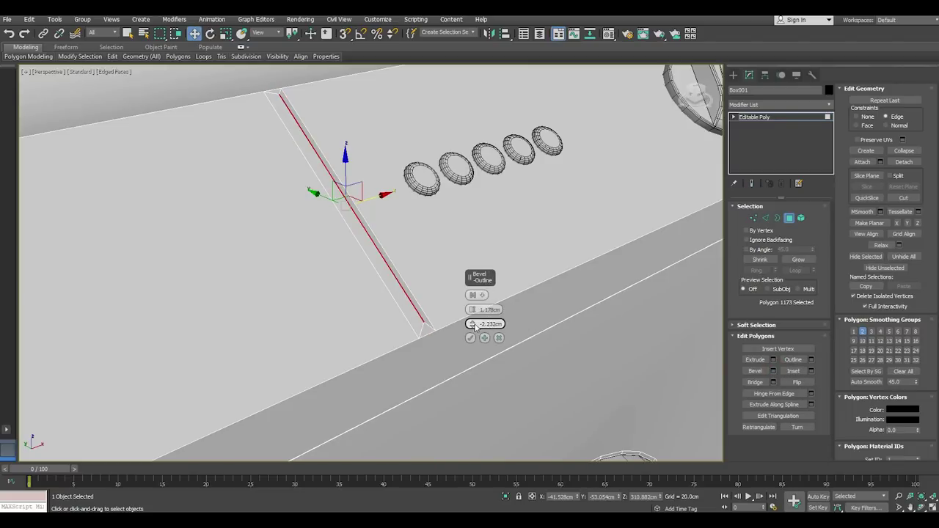
{"action": "left_click_drag", "start_coordinate": [471, 323], "coordinate": [472, 327]}
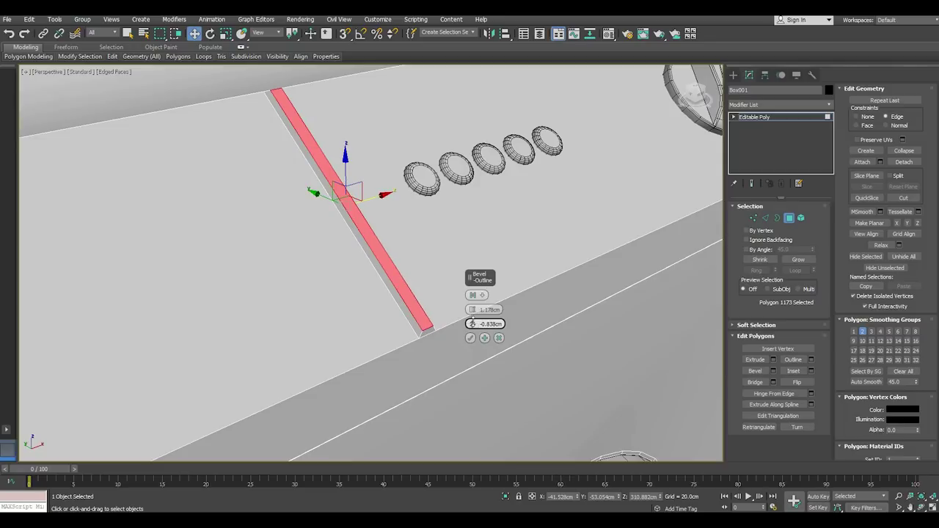
{"action": "middle_click_drag", "start_coordinate": [456, 327], "coordinate": [473, 297], "text": "alt"}
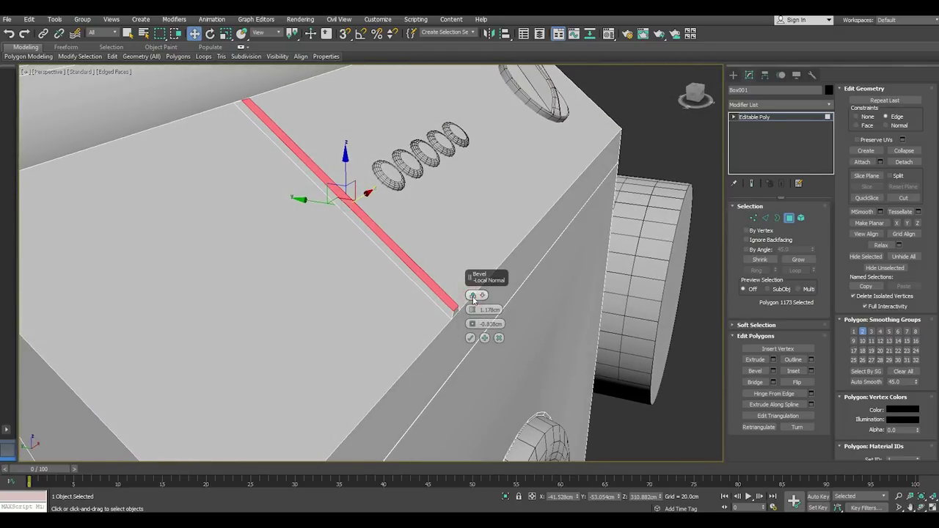
{"action": "left_click", "coordinate": [473, 296]}
{"action": "middle_click_drag", "start_coordinate": [450, 294], "coordinate": [436, 307], "text": "alt"}
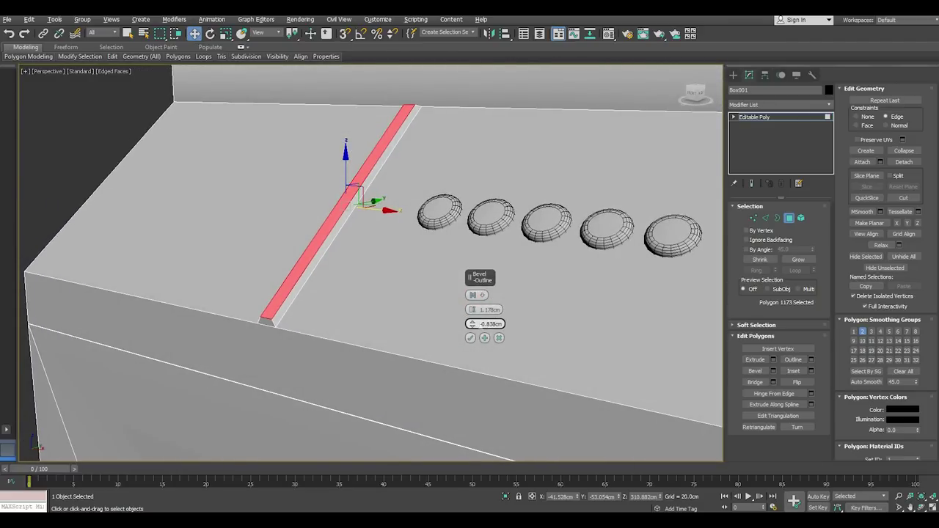
{"action": "left_click_drag", "start_coordinate": [473, 310], "coordinate": [473, 312]}
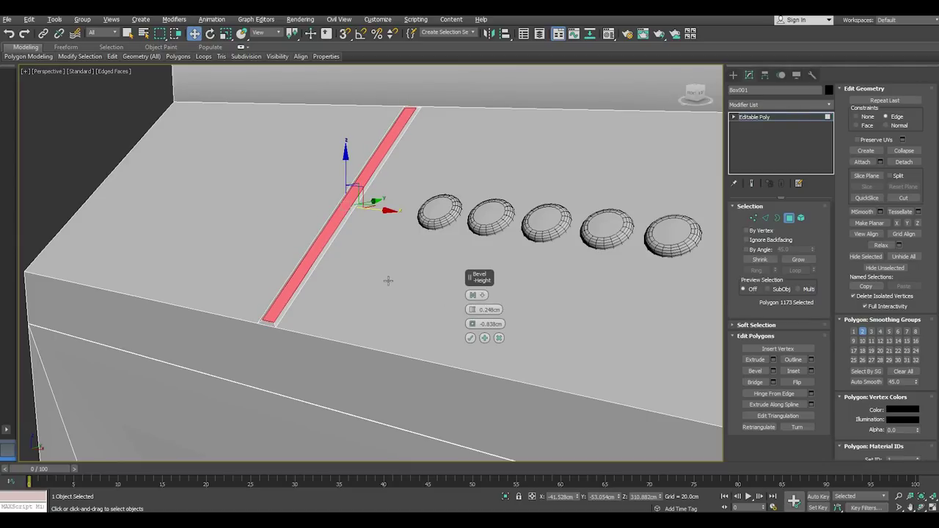
{"action": "middle_click_drag", "start_coordinate": [387, 279], "coordinate": [455, 297], "text": "alt"}
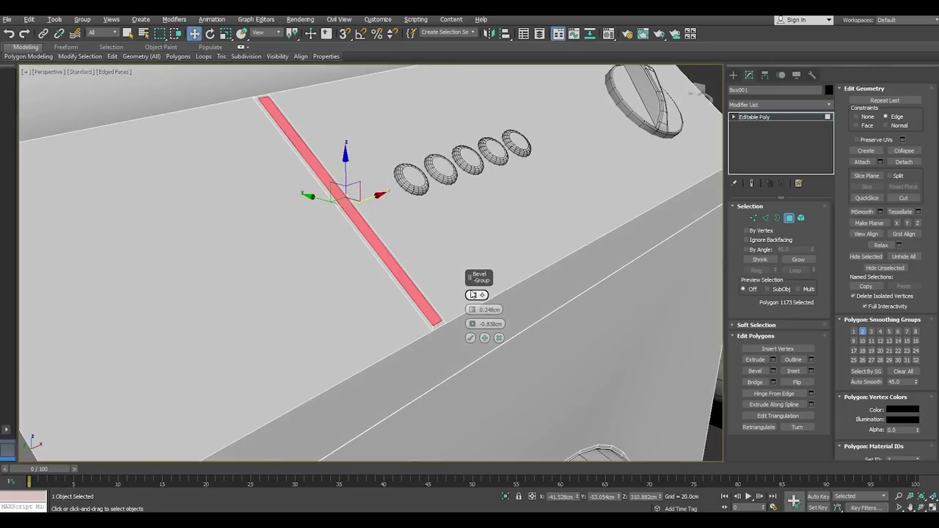
{"action": "left_click", "coordinate": [470, 337]}
{"action": "scroll", "coordinate": [379, 217], "scroll_direction": "down", "scroll_amount": 3}
Leave polygon editing, deselect the body, and orbit around to the machine's side
{"action": "middle_click_drag", "start_coordinate": [379, 218], "coordinate": [392, 262], "text": "alt"}
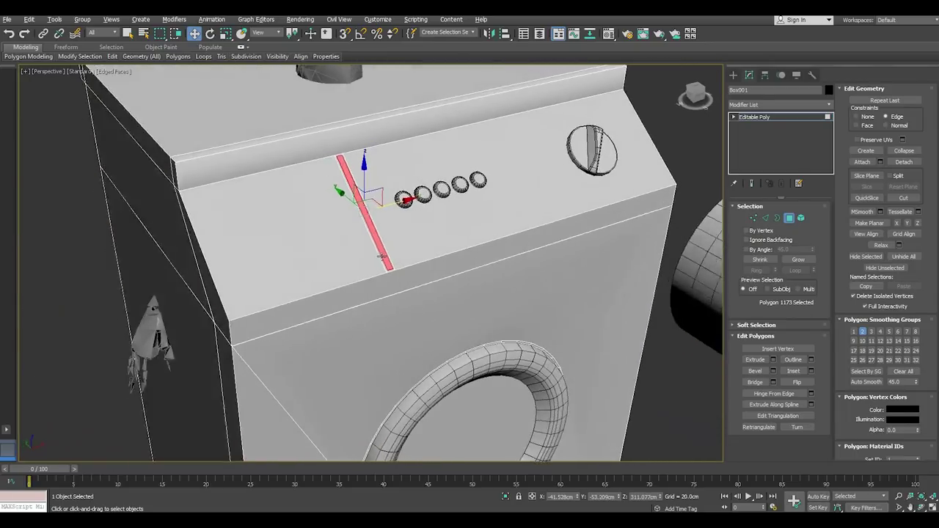
{"action": "scroll", "coordinate": [392, 261], "scroll_direction": "up", "scroll_amount": 2}
{"action": "left_click", "coordinate": [753, 118]}
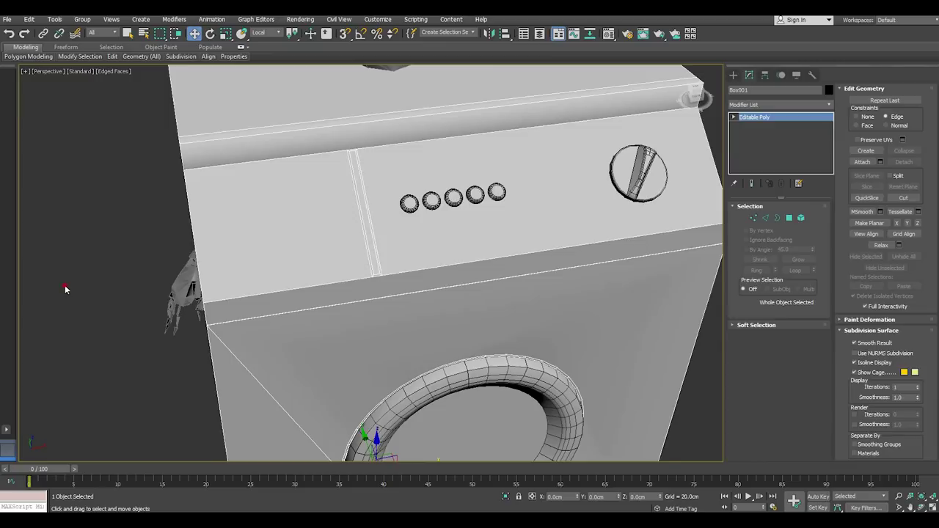
{"action": "left_click", "coordinate": [67, 287]}
{"action": "scroll", "coordinate": [260, 245], "scroll_direction": "down", "scroll_amount": 5}
{"action": "middle_click_drag", "start_coordinate": [275, 271], "coordinate": [315, 264], "text": "alt"}
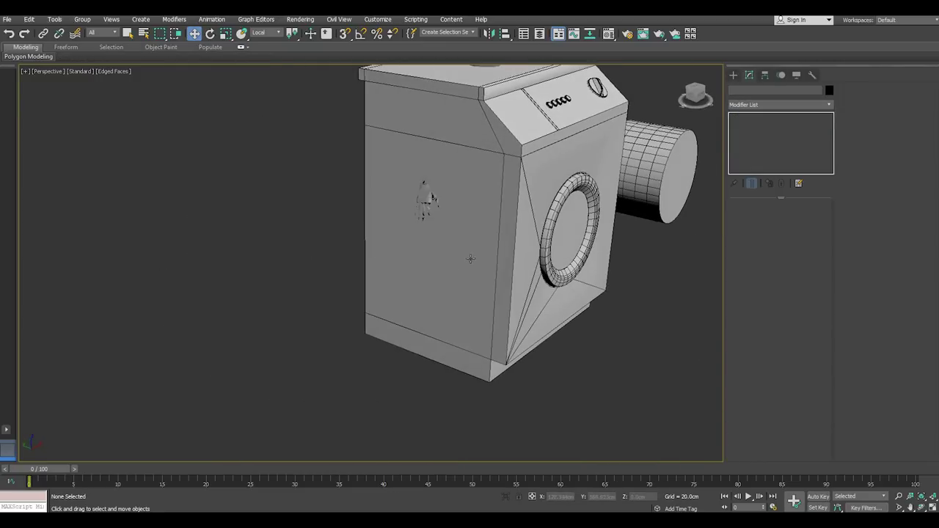
{"action": "middle_click_drag", "start_coordinate": [469, 259], "coordinate": [396, 282], "text": "alt"}
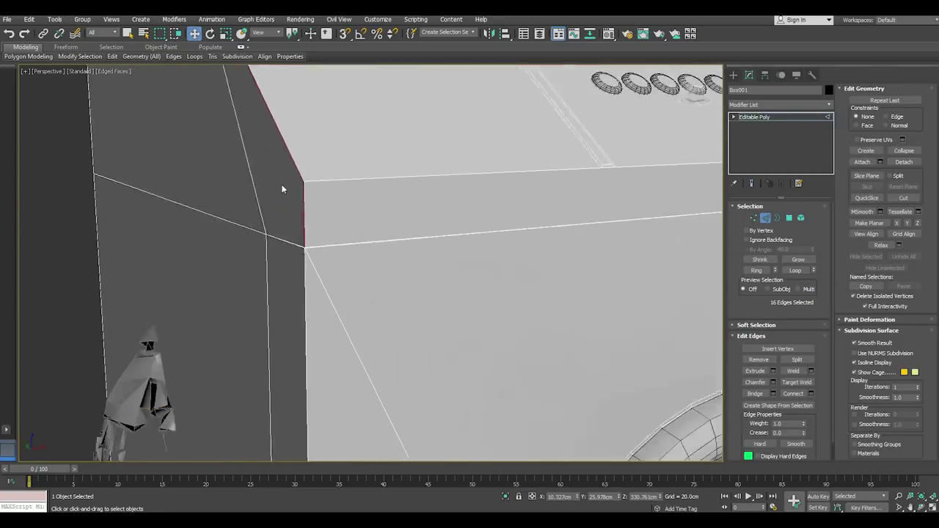
Chamfer the currently selected corner edges and confirm
{"action": "left_click", "coordinate": [772, 382]}
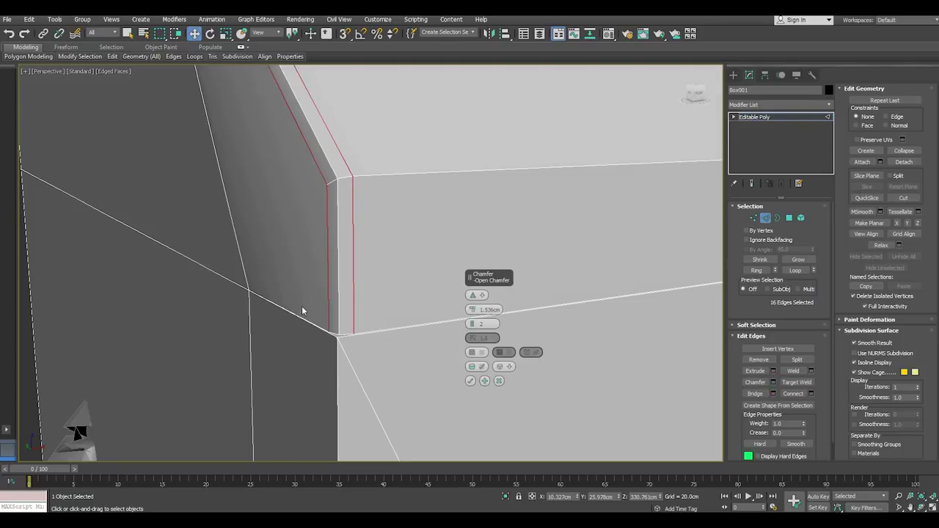
{"action": "middle_click_drag", "start_coordinate": [348, 310], "coordinate": [377, 303], "text": "alt"}
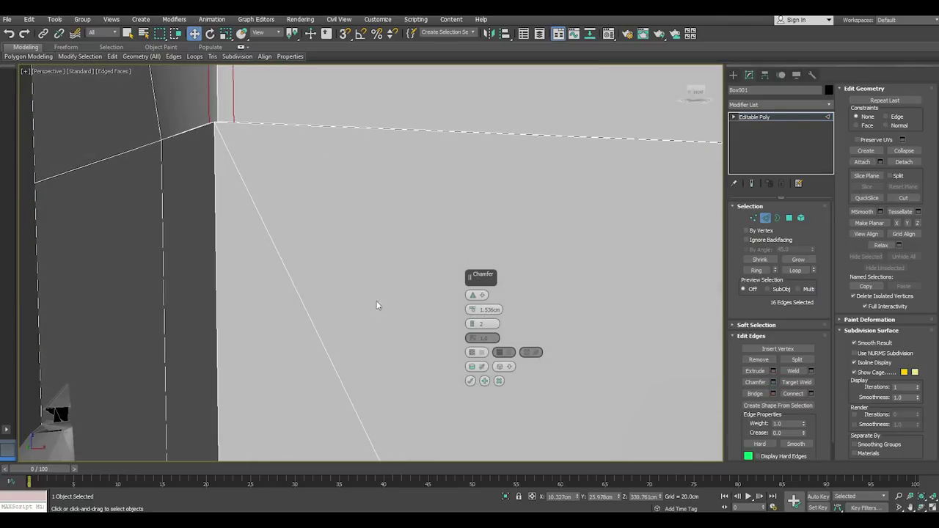
{"action": "left_click", "coordinate": [471, 381]}
{"action": "scroll", "coordinate": [290, 203], "scroll_direction": "down", "scroll_amount": 5}
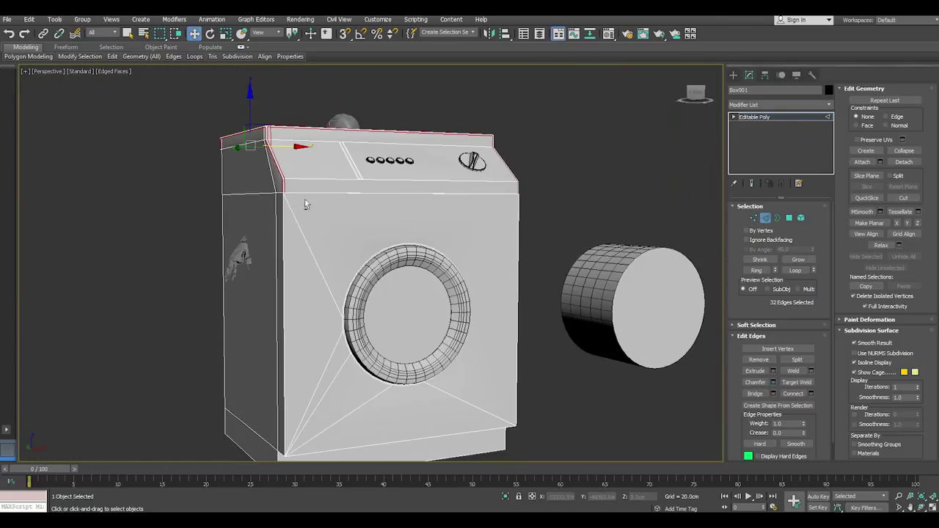
{"action": "middle_click_drag", "start_coordinate": [304, 199], "coordinate": [330, 235], "text": "alt"}
{"action": "scroll", "coordinate": [317, 202], "scroll_direction": "up", "scroll_amount": 3}
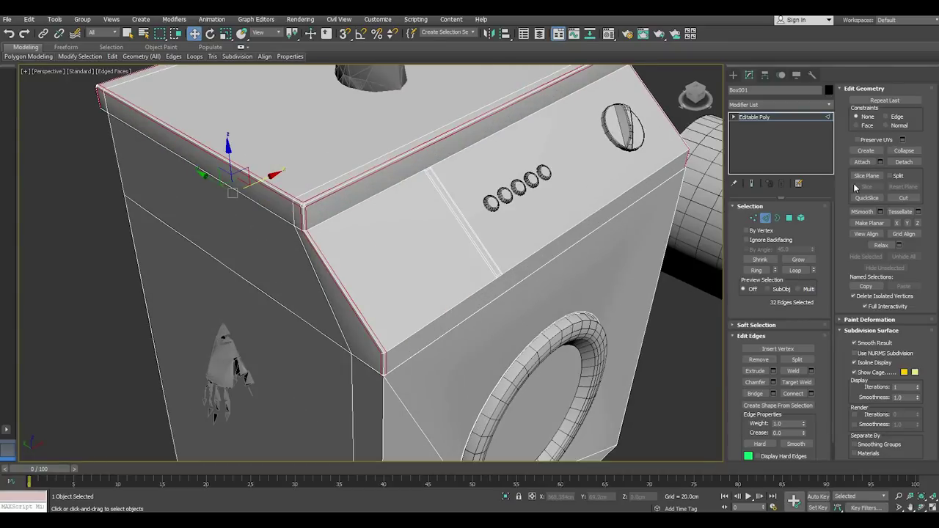
Chamfer the two vertical body corner edges at about 1.536cm with 2 segments
{"action": "left_click", "coordinate": [770, 119]}
{"action": "left_click", "coordinate": [668, 99]}
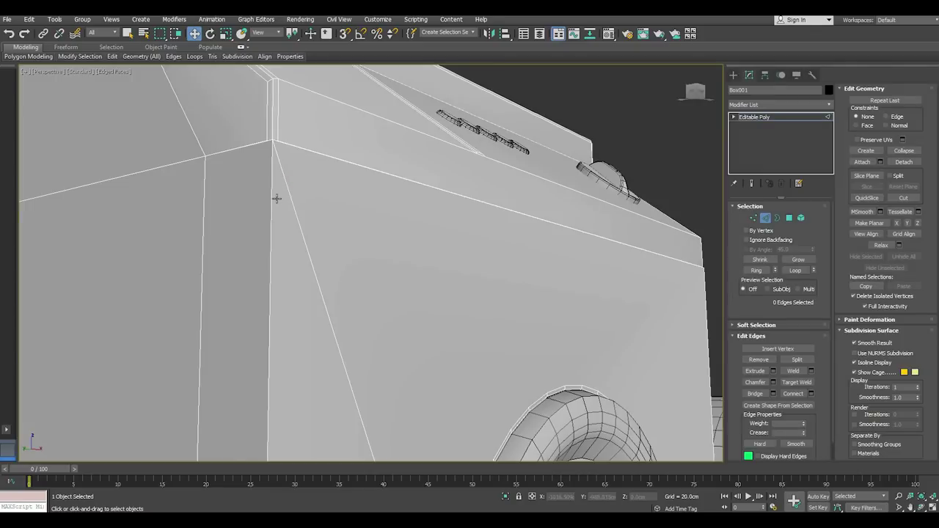
{"action": "left_click", "coordinate": [270, 199]}
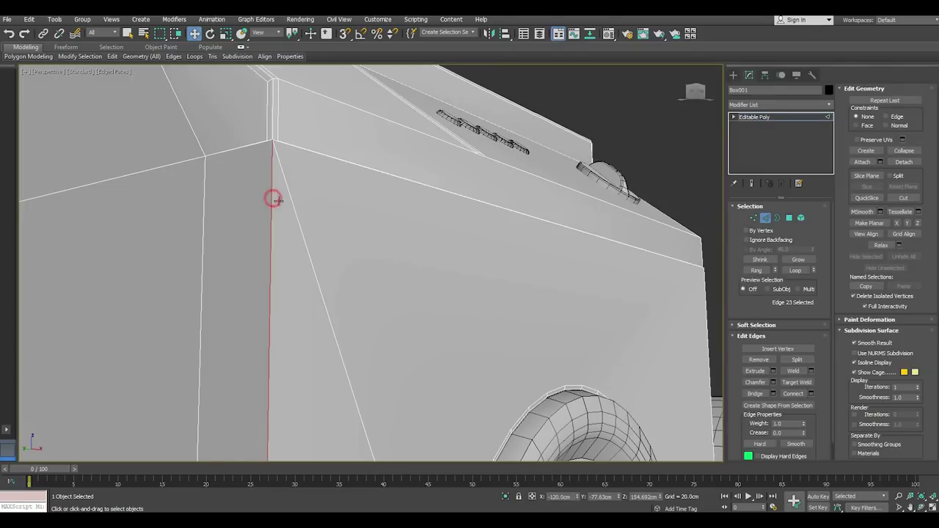
{"action": "left_click", "coordinate": [706, 310], "text": "ctrl"}
{"action": "left_click", "coordinate": [774, 384]}
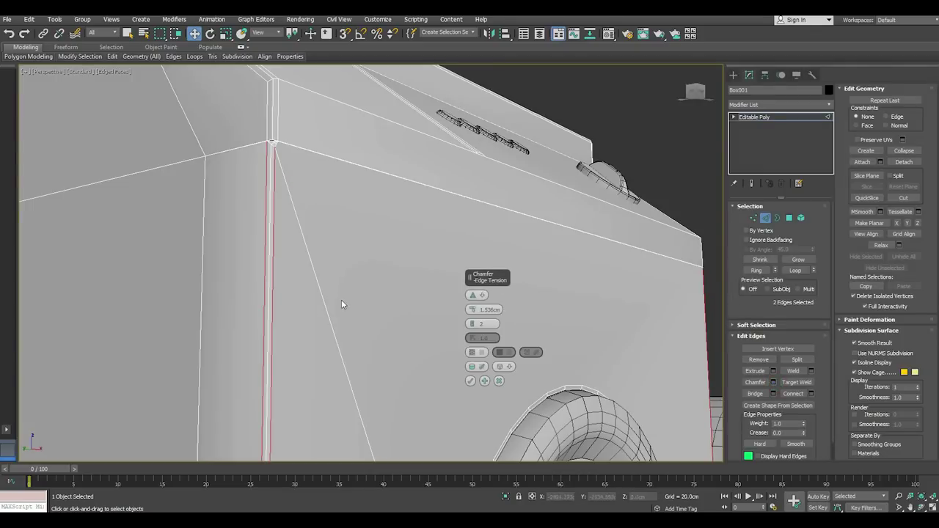
{"action": "middle_click_drag", "start_coordinate": [300, 292], "coordinate": [161, 341], "text": "alt"}
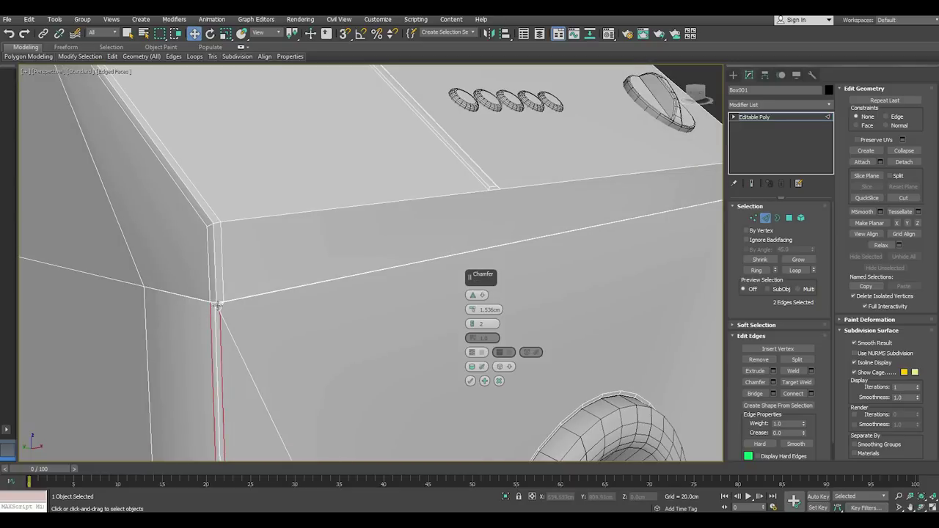
{"action": "scroll", "coordinate": [217, 304], "scroll_direction": "up", "scroll_amount": 8}
{"action": "left_click", "coordinate": [471, 380]}
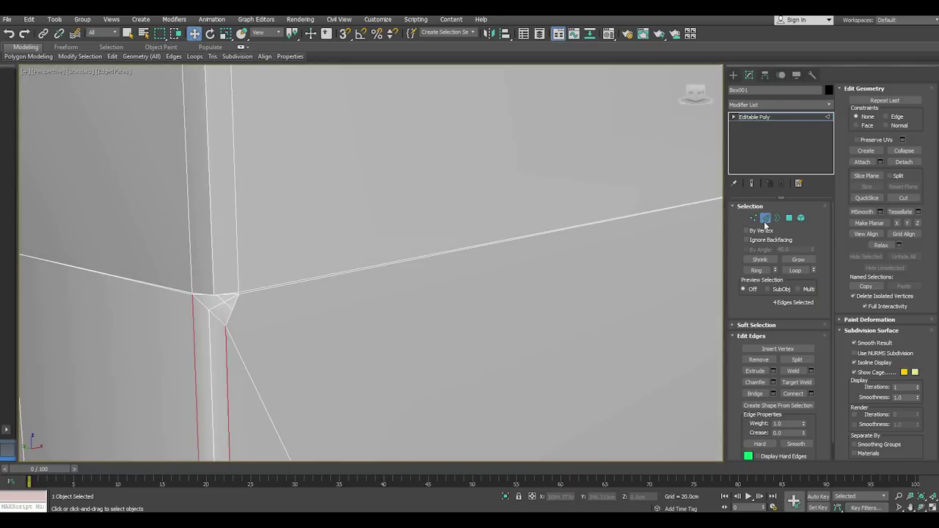
{"action": "left_click", "coordinate": [753, 218]}
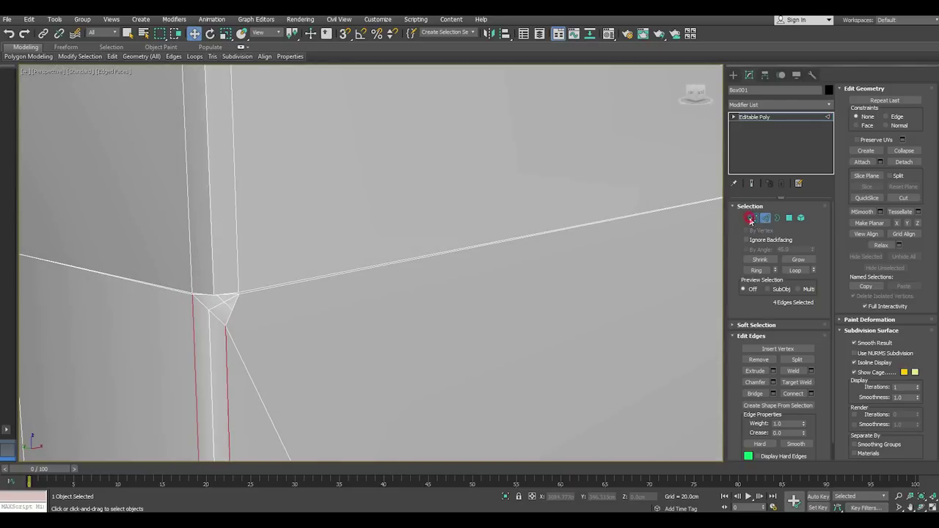
Target Weld the stray chamfer vertices onto the top corner vertex
{"action": "right_click", "coordinate": [267, 305]}
{"action": "left_click", "coordinate": [243, 363]}
{"action": "left_click", "coordinate": [232, 309]}
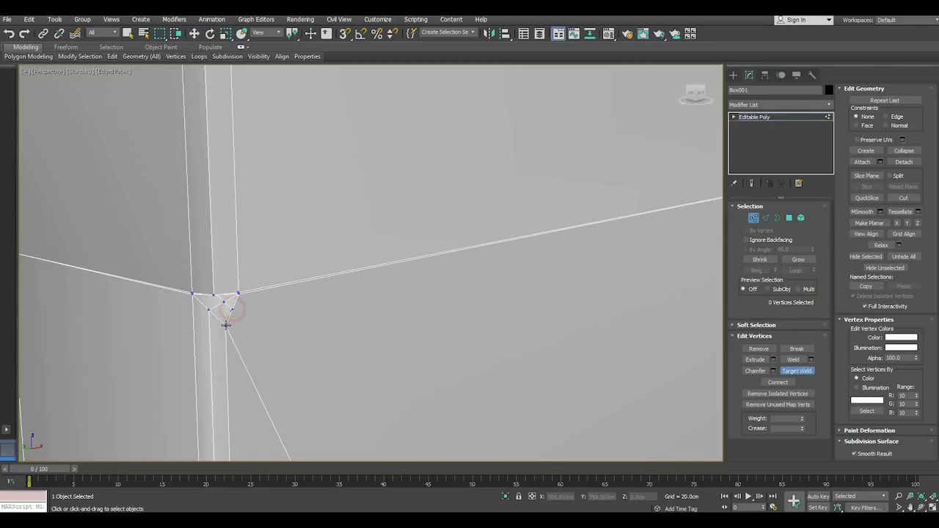
{"action": "left_click", "coordinate": [226, 325]}
{"action": "key", "text": "shift+z"}
{"action": "key", "text": "shift+z"}
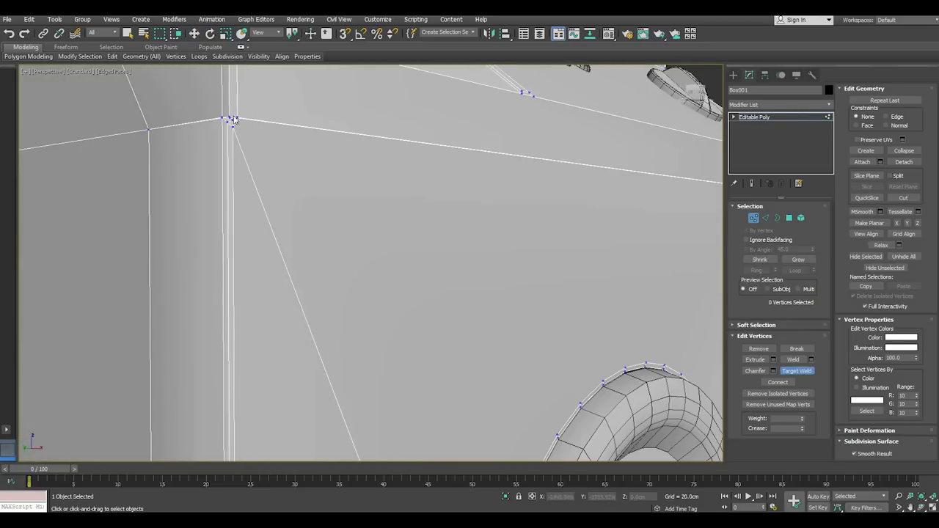
{"action": "scroll", "coordinate": [233, 119], "scroll_direction": "up", "scroll_amount": 2}
{"action": "scroll", "coordinate": [242, 132], "scroll_direction": "up", "scroll_amount": 2}
{"action": "scroll", "coordinate": [250, 156], "scroll_direction": "up", "scroll_amount": 2}
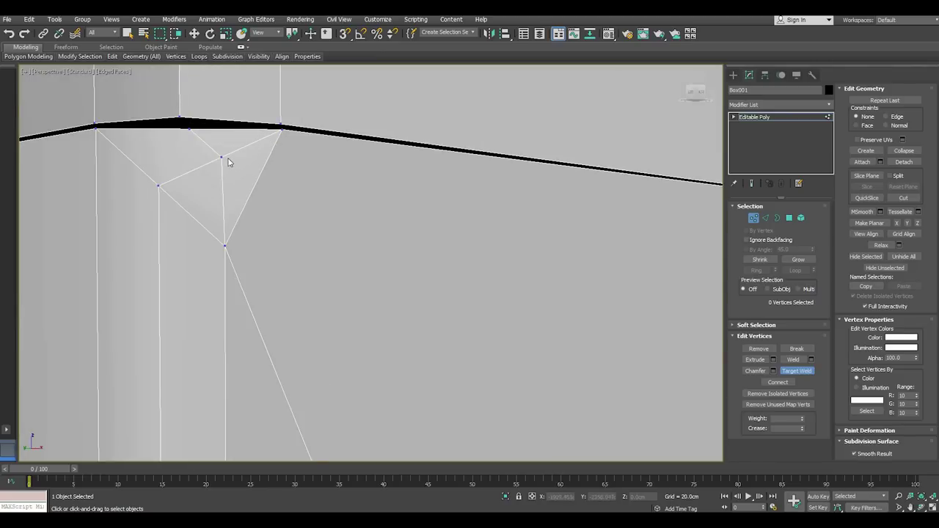
{"action": "left_click", "coordinate": [220, 158]}
{"action": "left_click", "coordinate": [160, 184]}
Move the corner vertex so it lines up with the adjoining corner edges
{"action": "key", "text": "w"}
{"action": "left_click", "coordinate": [188, 126]}
{"action": "middle_click_drag", "start_coordinate": [188, 126], "coordinate": [167, 92], "text": "alt"}
{"action": "left_click_drag", "start_coordinate": [242, 138], "coordinate": [202, 145]}
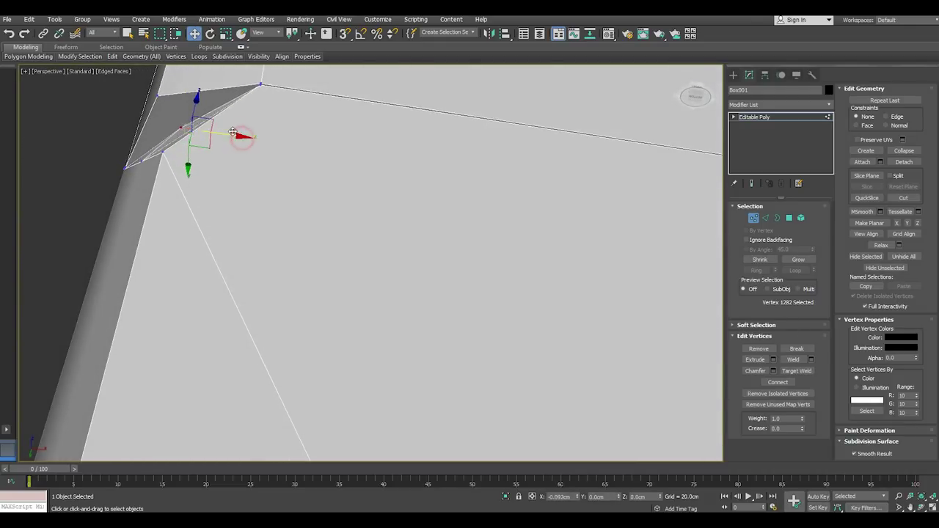
{"action": "mouse_move", "coordinate": [202, 145]}
{"action": "middle_mouse_down", "text": "alt"}
{"action": "mouse_move", "coordinate": [272, 108]}
{"action": "mouse_move", "coordinate": [178, 125]}
{"action": "middle_mouse_up", "text": "alt"}
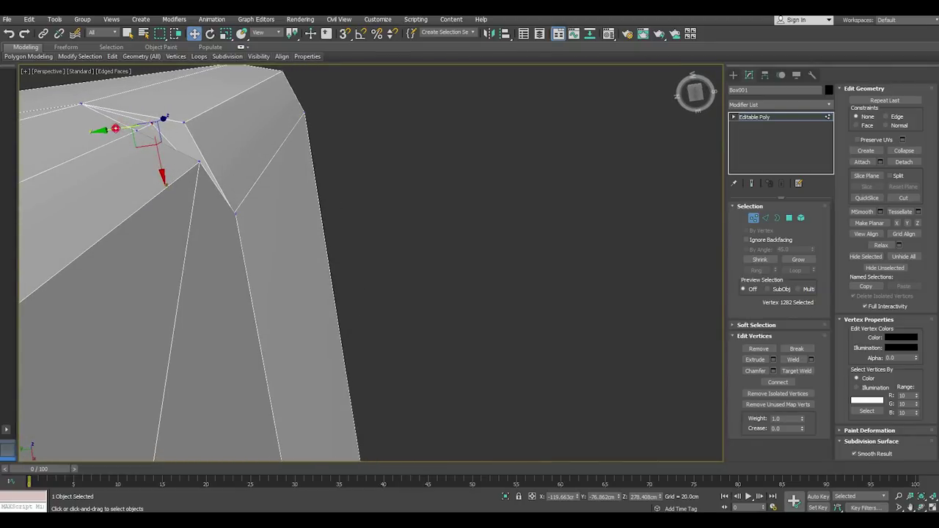
{"action": "left_click_drag", "start_coordinate": [115, 128], "coordinate": [158, 142]}
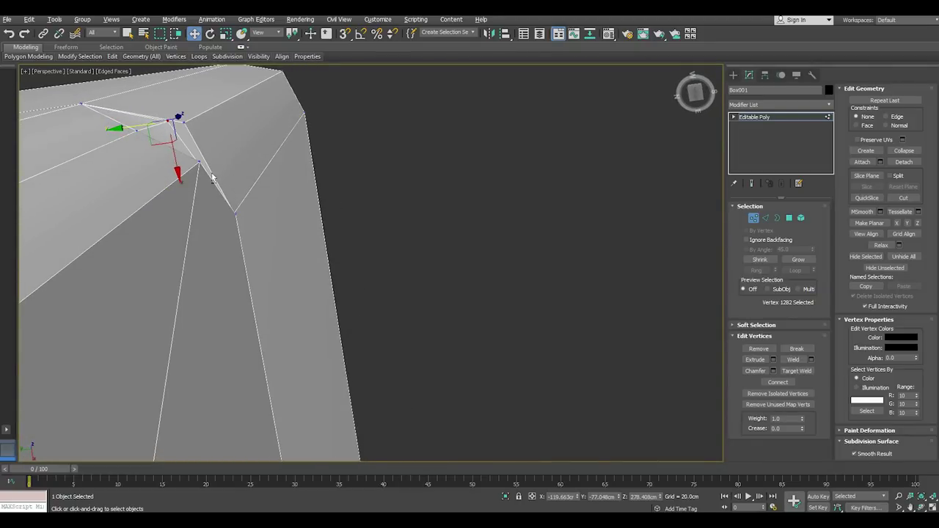
{"action": "middle_click_drag", "start_coordinate": [212, 179], "coordinate": [137, 141], "text": "alt"}
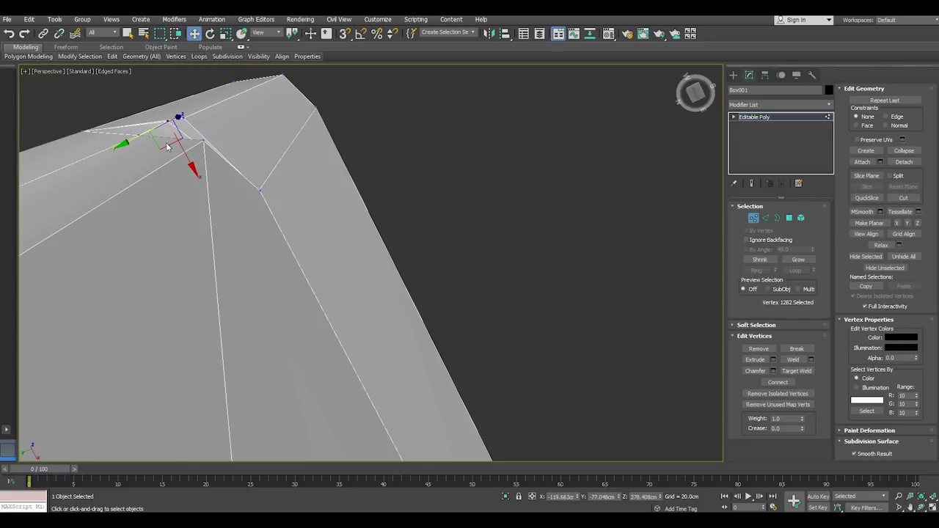
{"action": "left_click_drag", "start_coordinate": [135, 139], "coordinate": [149, 133]}
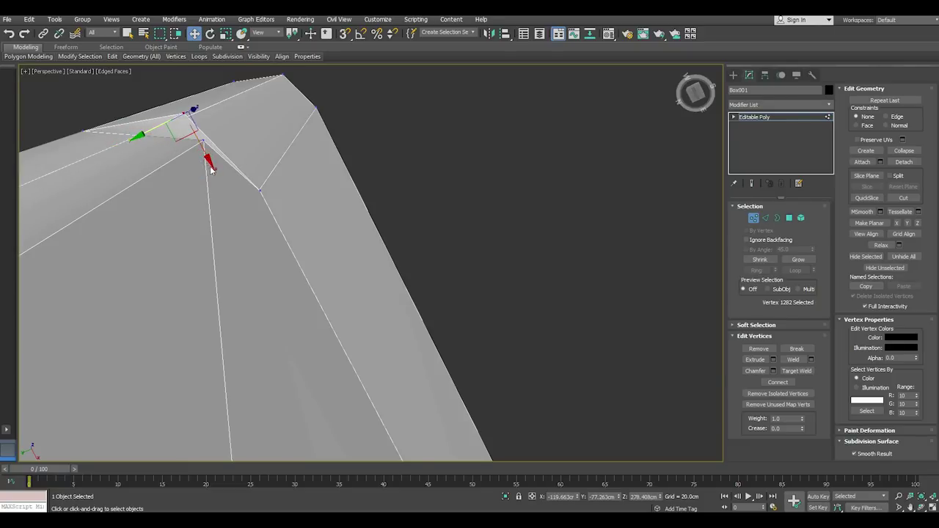
{"action": "left_click_drag", "start_coordinate": [210, 157], "coordinate": [210, 159]}
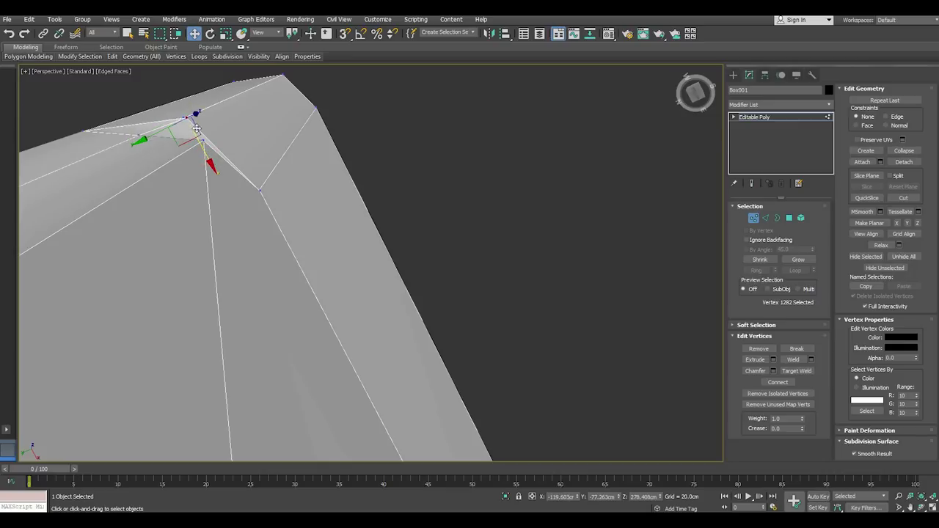
{"action": "middle_click_drag", "start_coordinate": [197, 128], "coordinate": [242, 250], "text": "alt"}
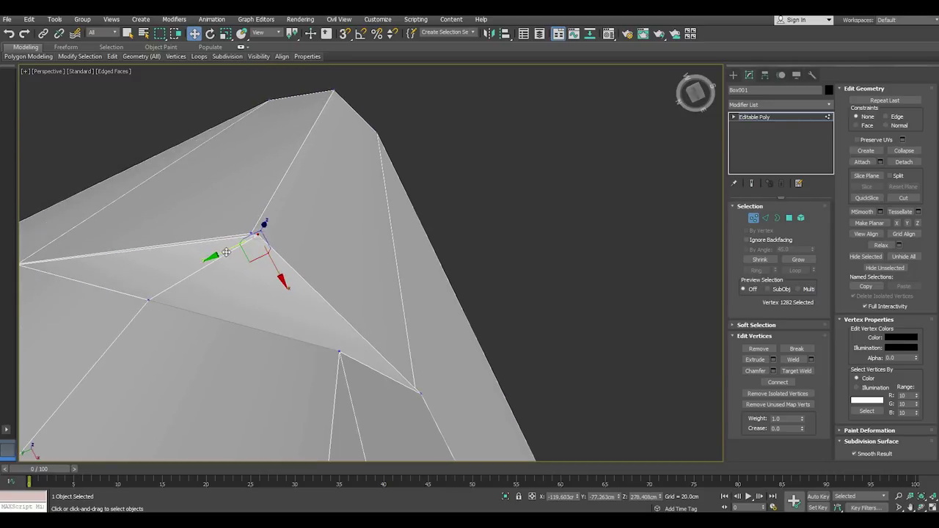
{"action": "left_click_drag", "start_coordinate": [226, 253], "coordinate": [267, 272]}
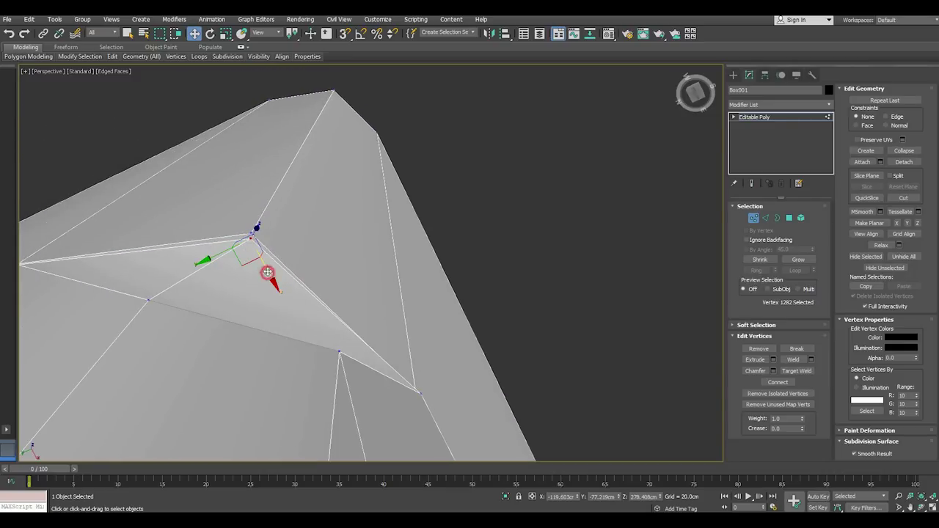
{"action": "left_click_drag", "start_coordinate": [220, 252], "coordinate": [218, 254]}
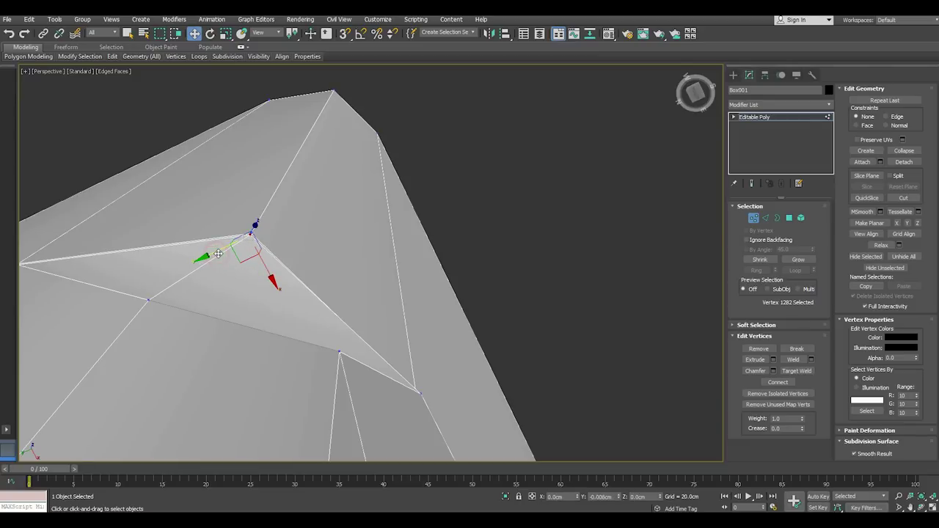
{"action": "middle_click_drag", "start_coordinate": [218, 254], "coordinate": [258, 241], "text": "alt"}
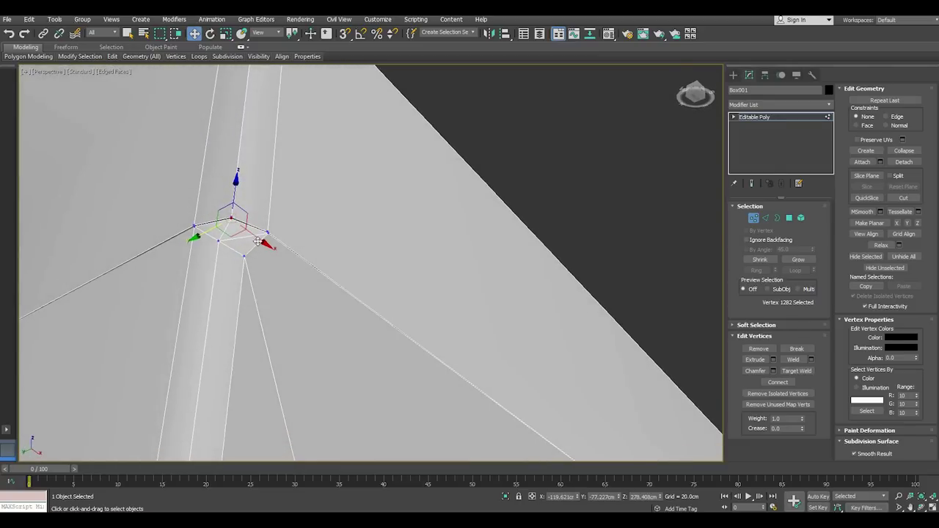
{"action": "scroll", "coordinate": [258, 241], "scroll_direction": "up", "scroll_amount": 5}
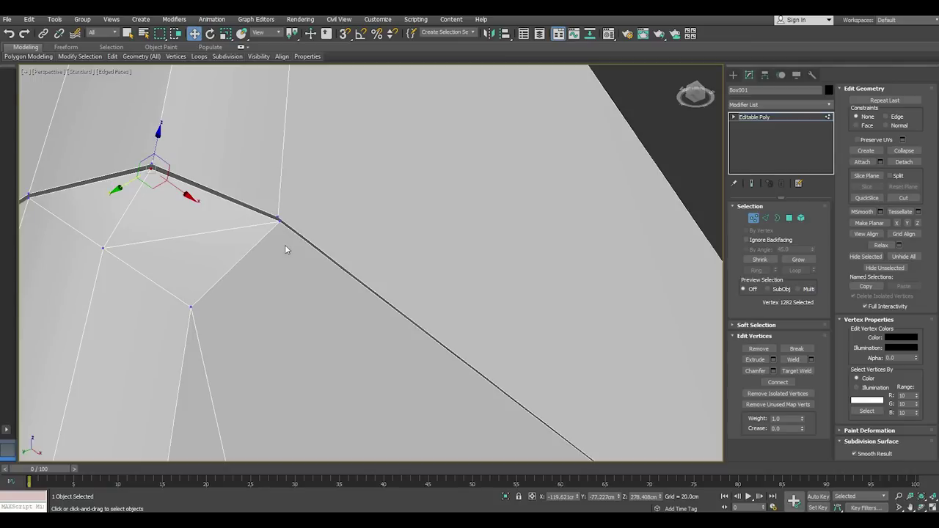
Target Weld the lower stray vertex into the corner vertex
{"action": "right_click", "coordinate": [284, 244]}
{"action": "left_click", "coordinate": [256, 307]}
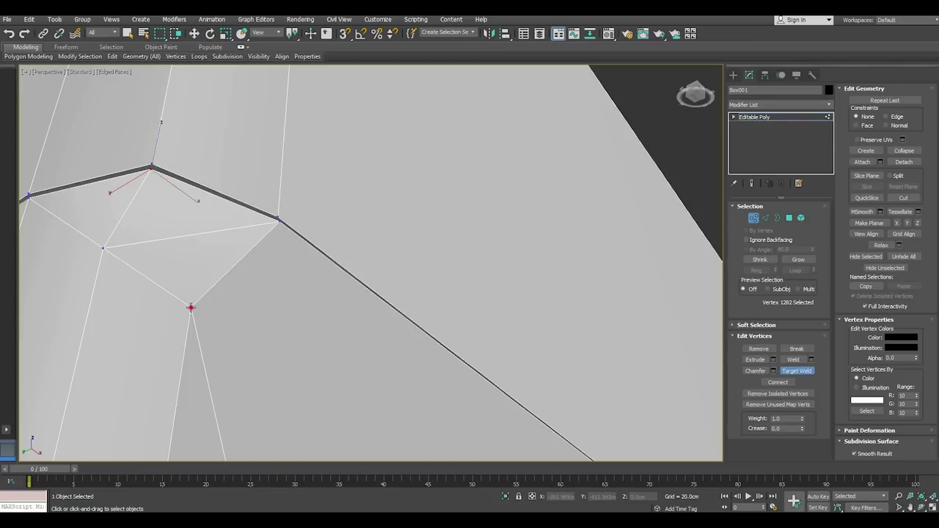
{"action": "left_click", "coordinate": [191, 307]}
{"action": "left_click", "coordinate": [277, 221]}
{"action": "middle_click_drag", "start_coordinate": [245, 223], "coordinate": [208, 222], "text": "alt"}
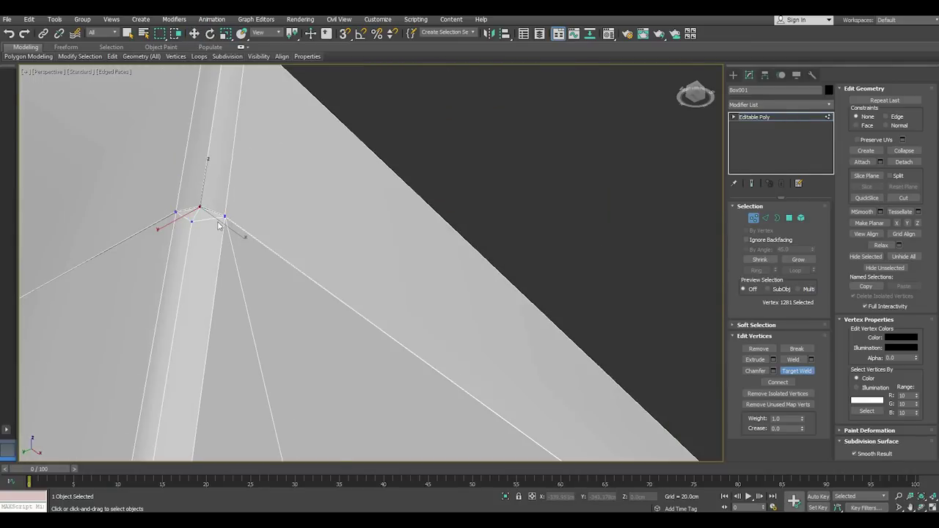
{"action": "key", "text": "w"}
Select the vertex on the top corner edge for repositioning
{"action": "right_click", "coordinate": [208, 222]}
{"action": "left_click", "coordinate": [183, 276]}
{"action": "scroll", "coordinate": [197, 214], "scroll_direction": "up", "scroll_amount": 3}
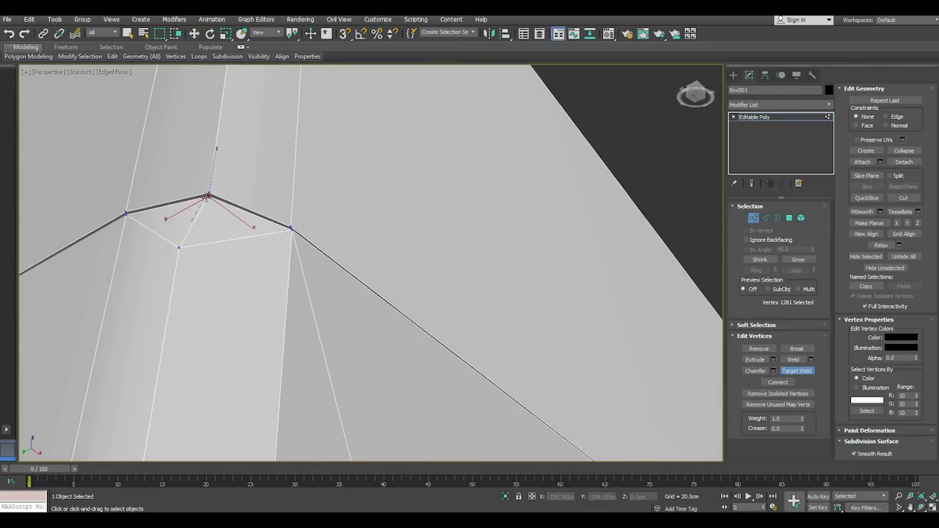
{"action": "key", "text": "w"}
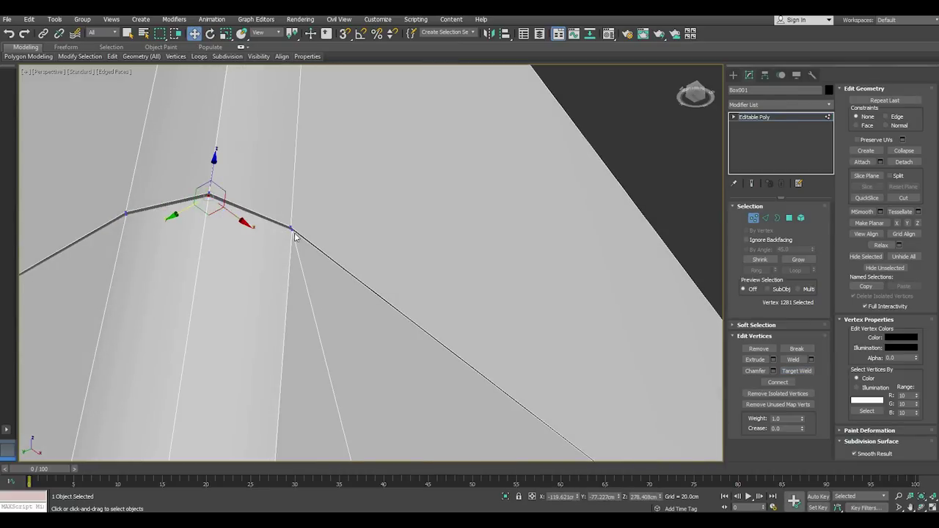
{"action": "scroll", "coordinate": [293, 235], "scroll_direction": "up", "scroll_amount": 3}
{"action": "left_click", "coordinate": [290, 227]}
{"action": "middle_click_drag", "start_coordinate": [290, 227], "coordinate": [258, 235], "text": "alt"}
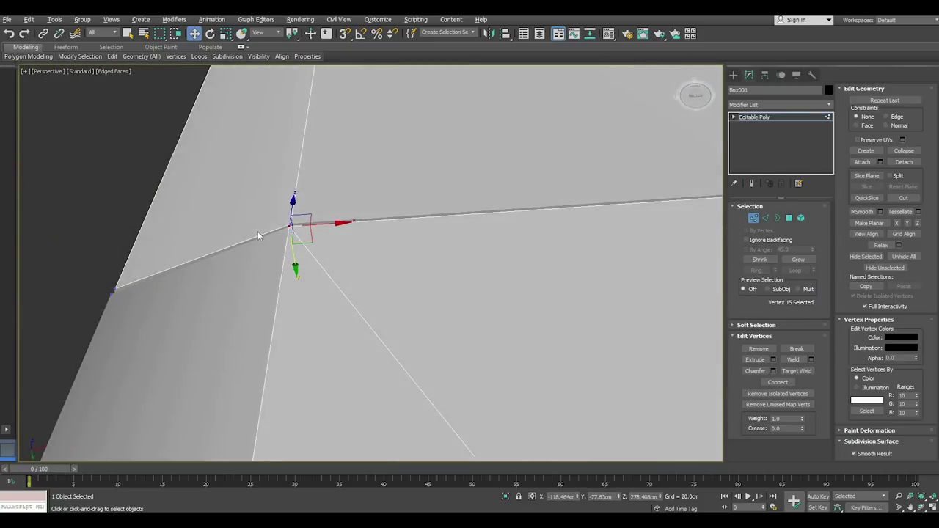
{"action": "scroll", "coordinate": [259, 236], "scroll_direction": "down", "scroll_amount": 2}
{"action": "scroll", "coordinate": [294, 264], "scroll_direction": "down", "scroll_amount": 3}
{"action": "scroll", "coordinate": [319, 293], "scroll_direction": "down", "scroll_amount": 3}
From a low side view, target-weld the first stray panel-corner vertex onto its neighbour
{"action": "scroll", "coordinate": [319, 292], "scroll_direction": "down", "scroll_amount": 3}
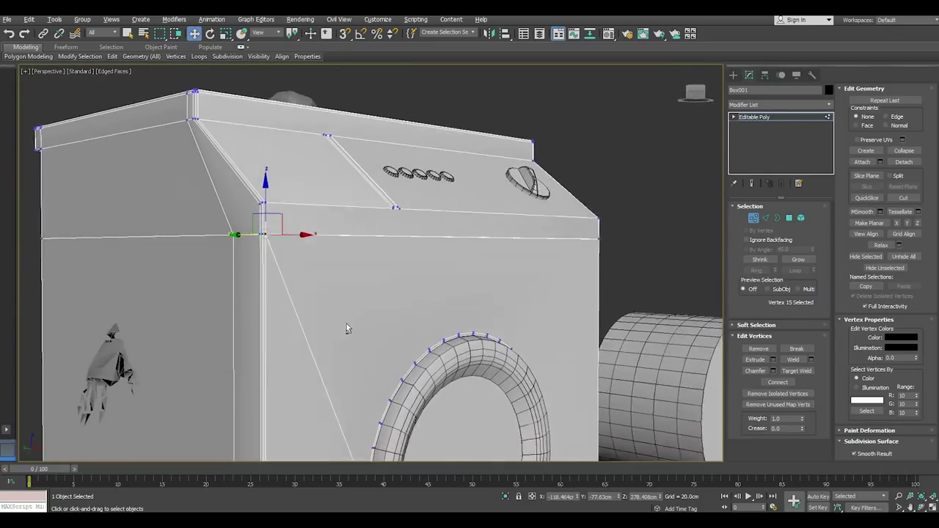
{"action": "scroll", "coordinate": [346, 327], "scroll_direction": "down", "scroll_amount": 3}
{"action": "scroll", "coordinate": [253, 217], "scroll_direction": "down", "scroll_amount": 3}
{"action": "middle_click_drag", "start_coordinate": [252, 217], "coordinate": [160, 431], "text": "alt"}
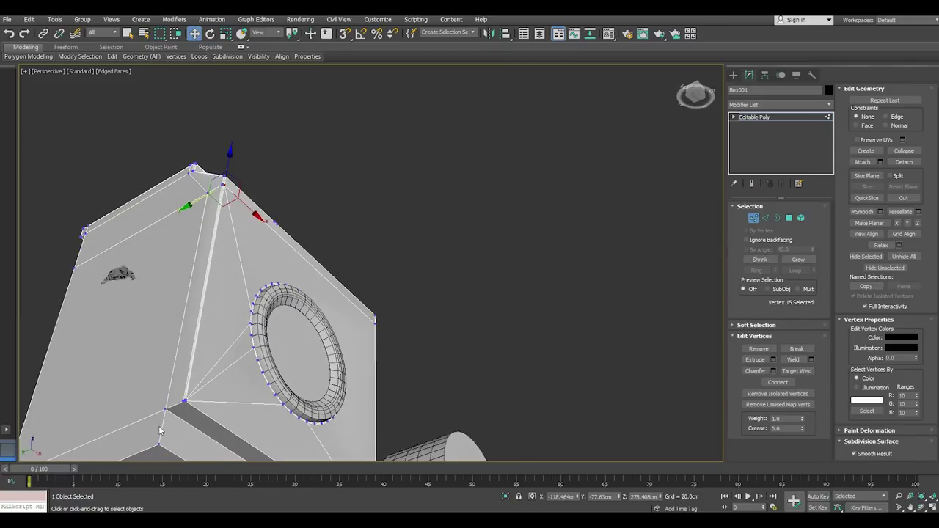
{"action": "scroll", "coordinate": [183, 401], "scroll_direction": "up", "scroll_amount": 3}
{"action": "scroll", "coordinate": [272, 360], "scroll_direction": "up", "scroll_amount": 2}
{"action": "scroll", "coordinate": [275, 356], "scroll_direction": "up", "scroll_amount": 2}
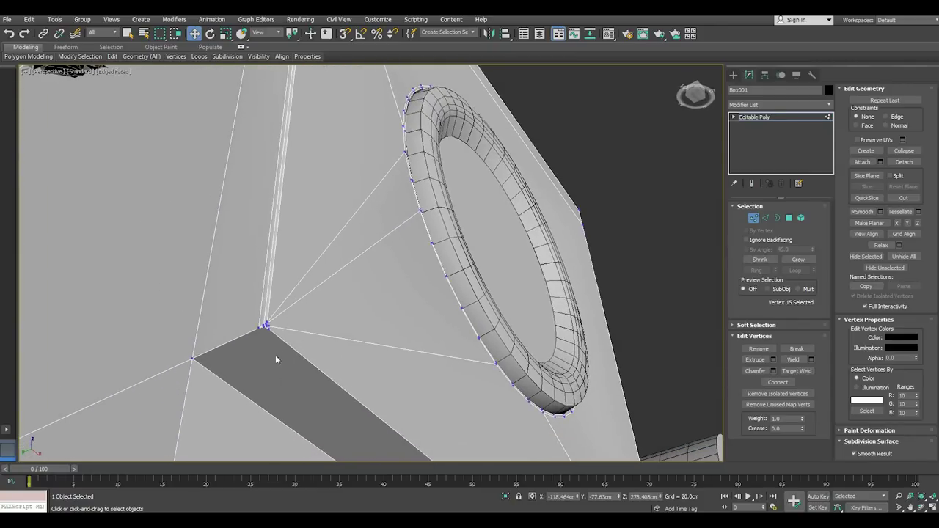
{"action": "scroll", "coordinate": [263, 334], "scroll_direction": "up", "scroll_amount": 2}
{"action": "scroll", "coordinate": [264, 329], "scroll_direction": "up", "scroll_amount": 2}
{"action": "left_click", "coordinate": [277, 339]}
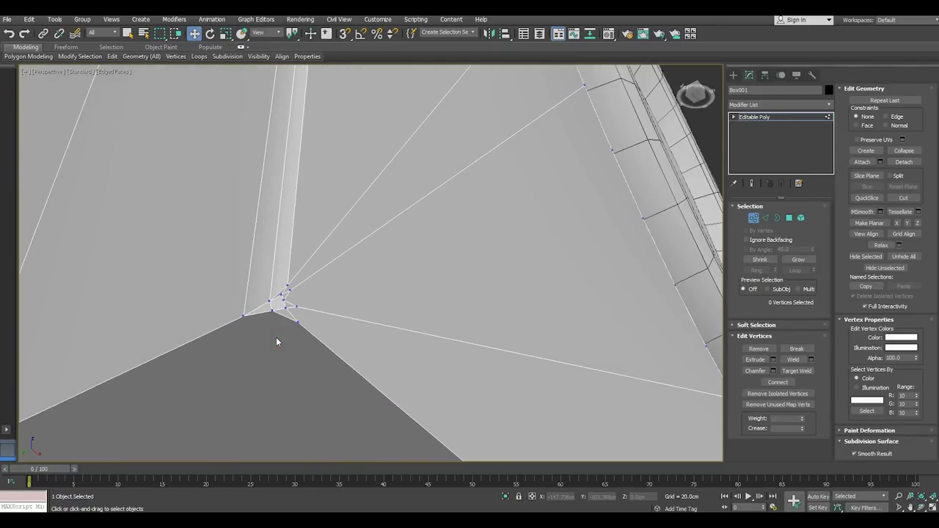
{"action": "right_click", "coordinate": [276, 336]}
{"action": "left_click", "coordinate": [241, 400]}
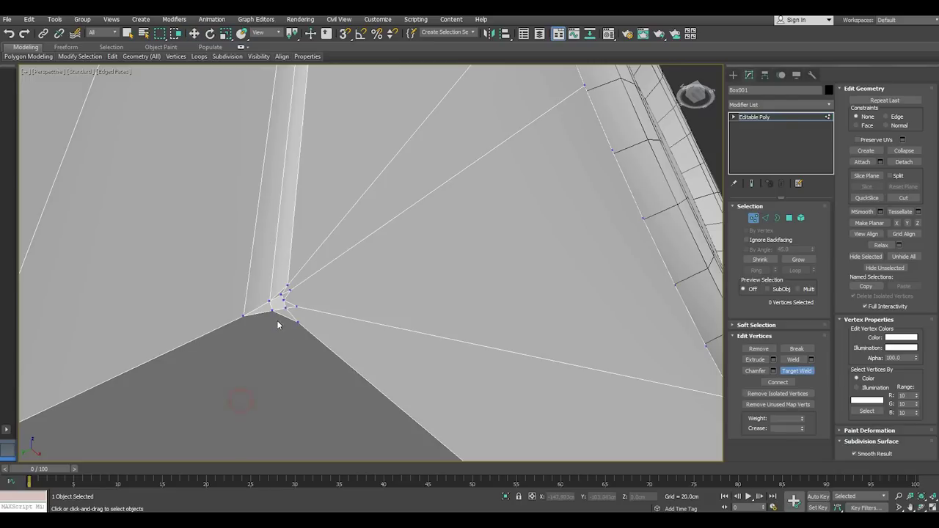
{"action": "scroll", "coordinate": [286, 297], "scroll_direction": "up", "scroll_amount": 1}
{"action": "left_click", "coordinate": [282, 290]}
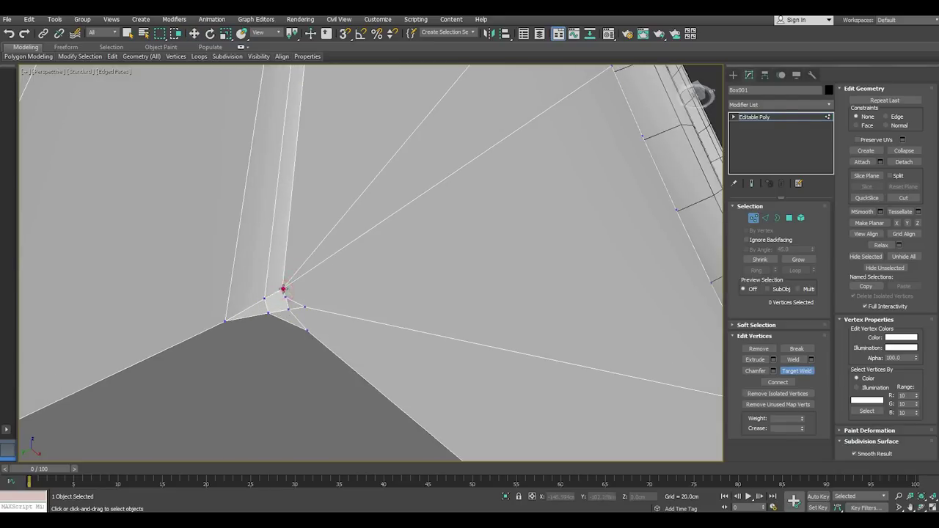
{"action": "left_click", "coordinate": [286, 297]}
Target-weld two more stray vertices onto the lower corner vertex
{"action": "left_click", "coordinate": [287, 297]}
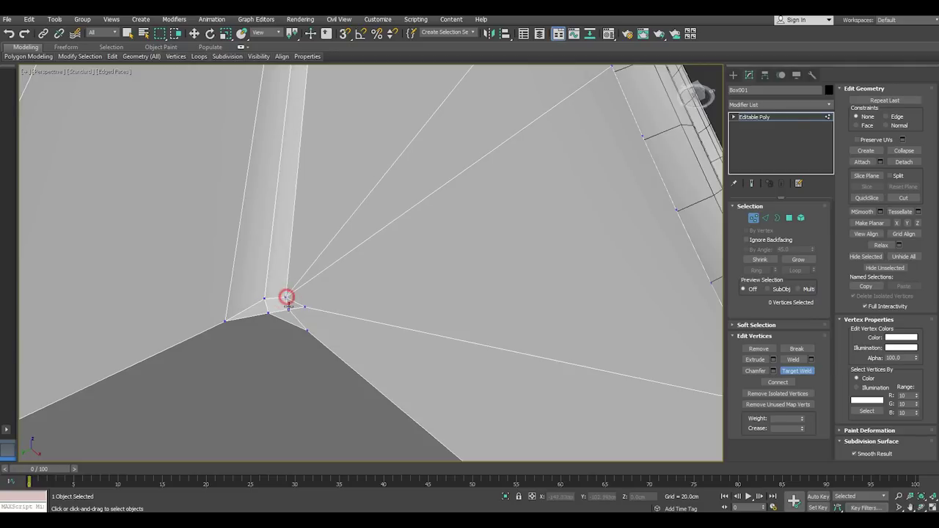
{"action": "left_click", "coordinate": [287, 309]}
{"action": "left_click", "coordinate": [304, 308]}
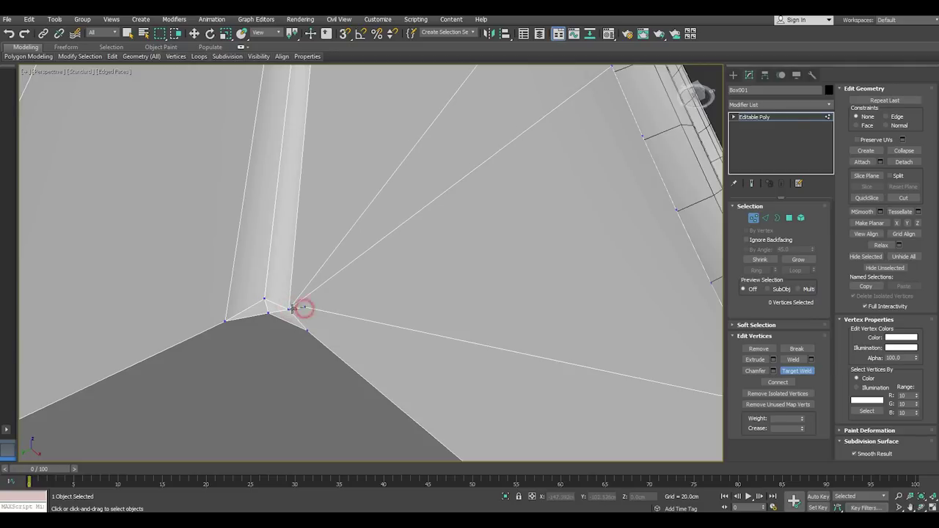
{"action": "left_click", "coordinate": [288, 309]}
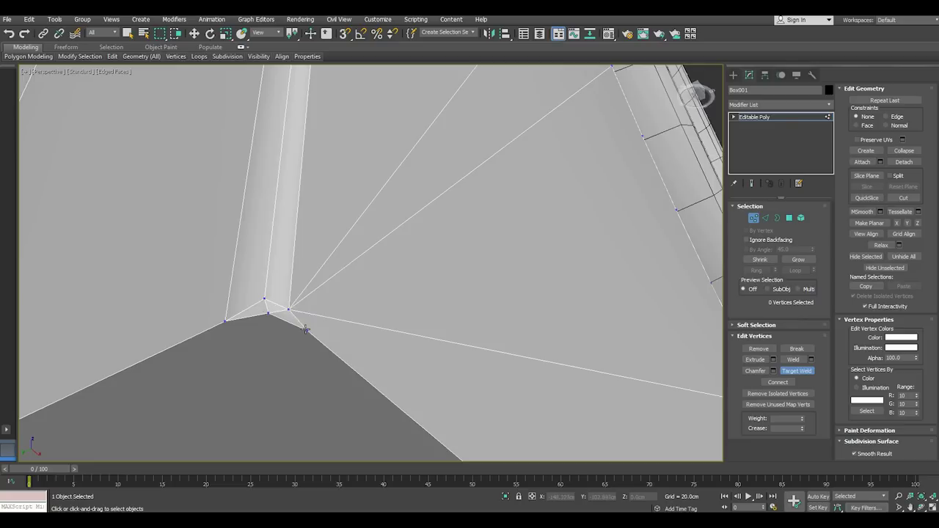
Target-weld the leftover vertex onto the neighbouring corner point, then reselect the welded corner
{"action": "key", "text": "w"}
{"action": "left_click", "coordinate": [269, 313]}
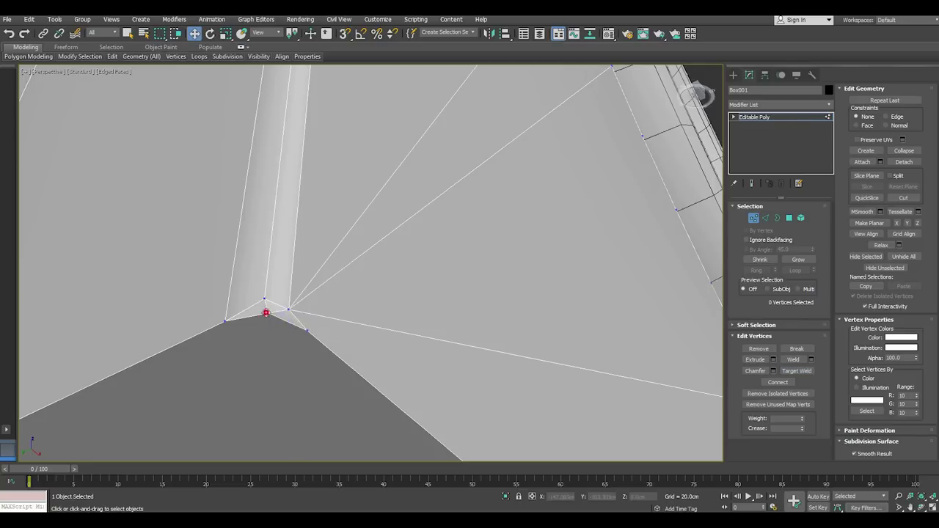
{"action": "mouse_move", "coordinate": [293, 325]}
{"action": "middle_mouse_down", "text": "alt"}
{"action": "mouse_move", "coordinate": [254, 356]}
{"action": "mouse_move", "coordinate": [349, 243]}
{"action": "mouse_move", "coordinate": [366, 248]}
{"action": "middle_mouse_up", "text": "alt"}
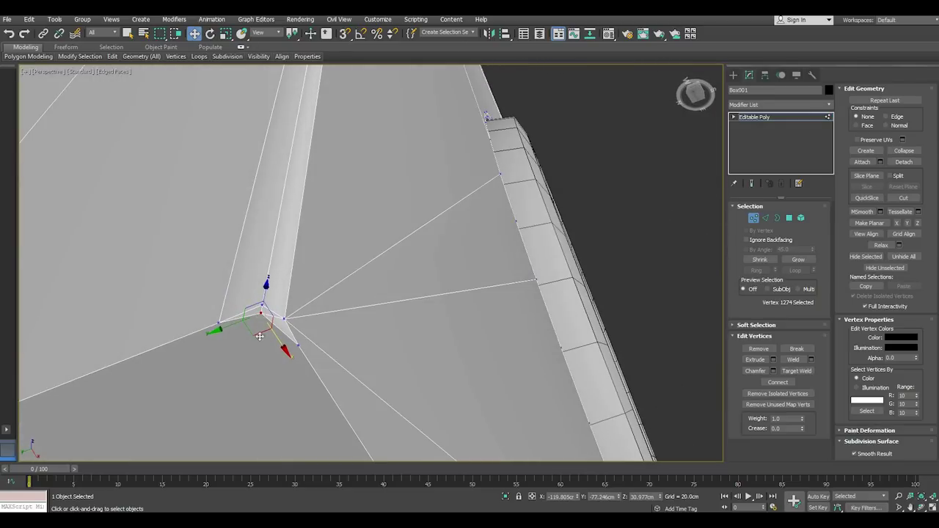
{"action": "right_click", "coordinate": [315, 312]}
{"action": "left_click", "coordinate": [271, 343]}
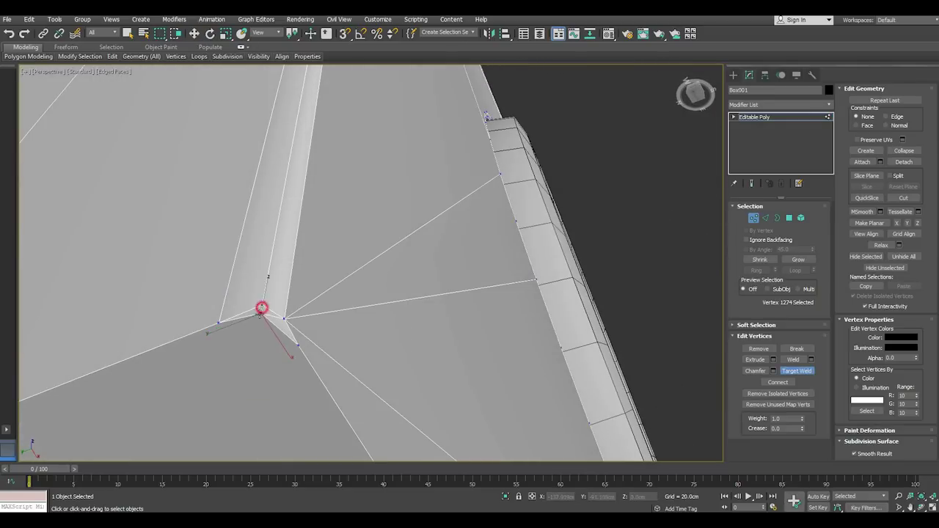
{"action": "left_click", "coordinate": [259, 316]}
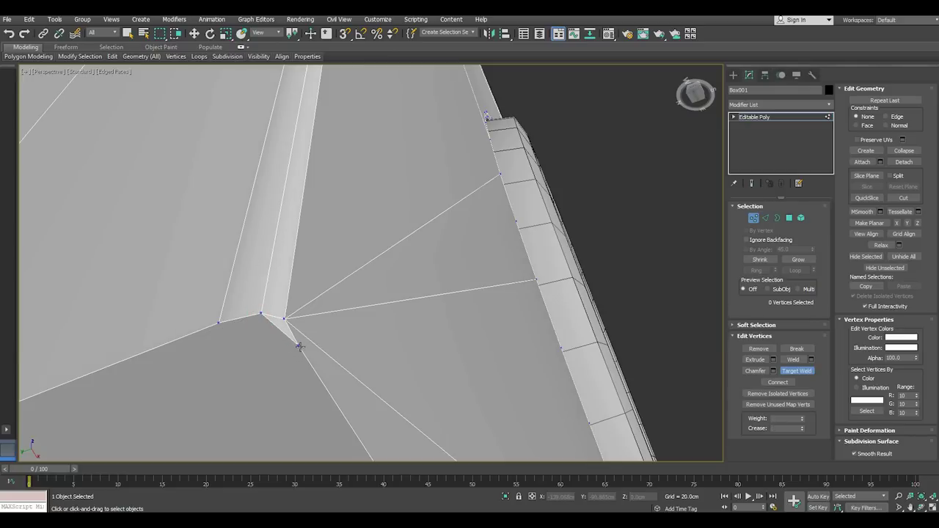
{"action": "left_click", "coordinate": [282, 319]}
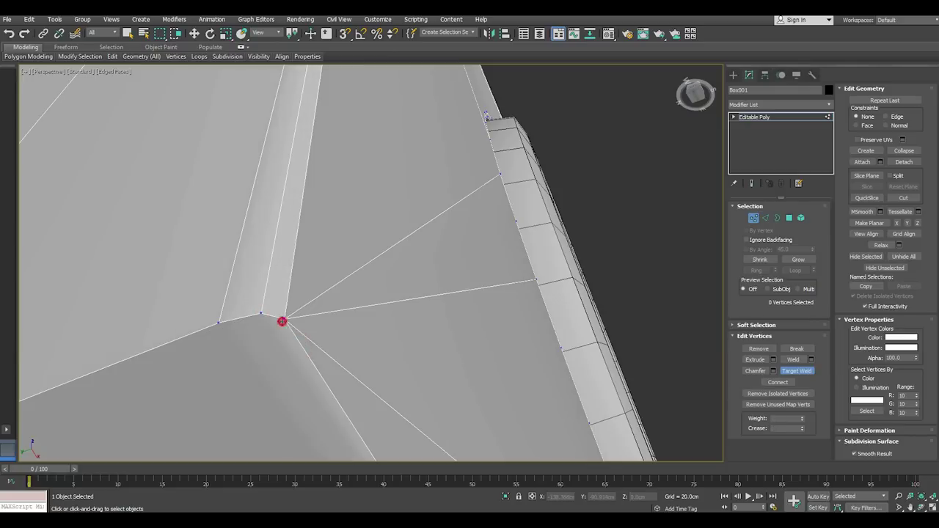
{"action": "key", "text": "w"}
{"action": "left_click", "coordinate": [283, 318]}
{"action": "middle_click_drag", "start_coordinate": [283, 318], "coordinate": [314, 387], "text": "alt"}
In the Front view, nudge the welded corner vertex into line with the body edge, then recentre the washer
{"action": "left_click_drag", "start_coordinate": [284, 273], "coordinate": [287, 281]}
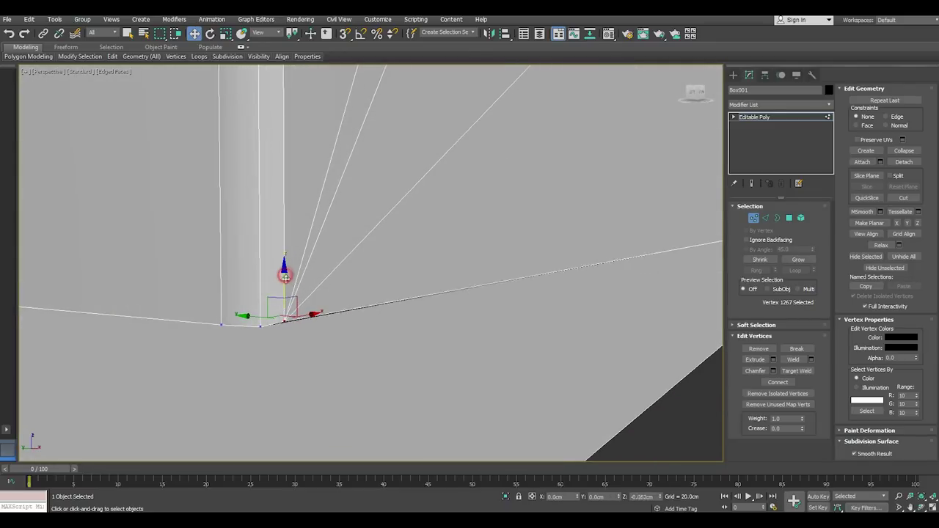
{"action": "key", "text": "f"}
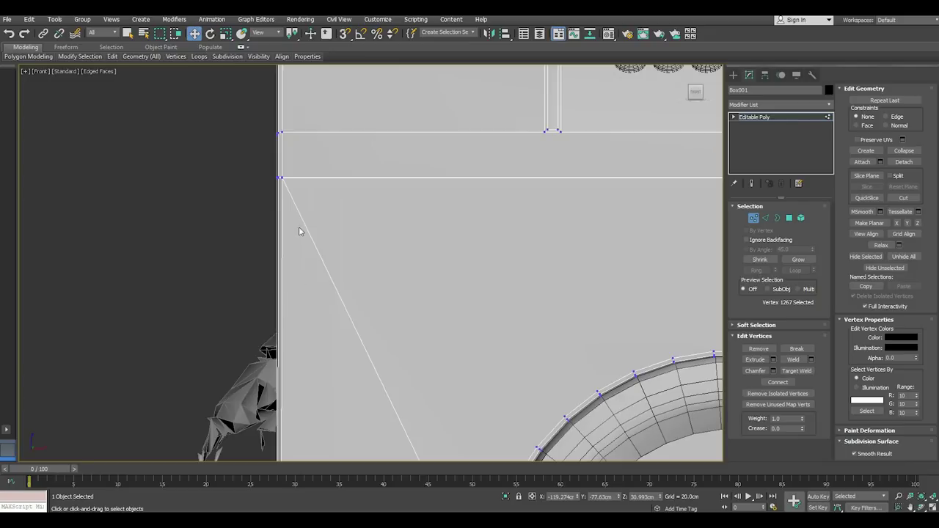
{"action": "scroll", "coordinate": [286, 381], "scroll_direction": "down", "scroll_amount": 5}
{"action": "scroll", "coordinate": [290, 383], "scroll_direction": "up", "scroll_amount": 5}
{"action": "scroll", "coordinate": [321, 329], "scroll_direction": "up", "scroll_amount": 3}
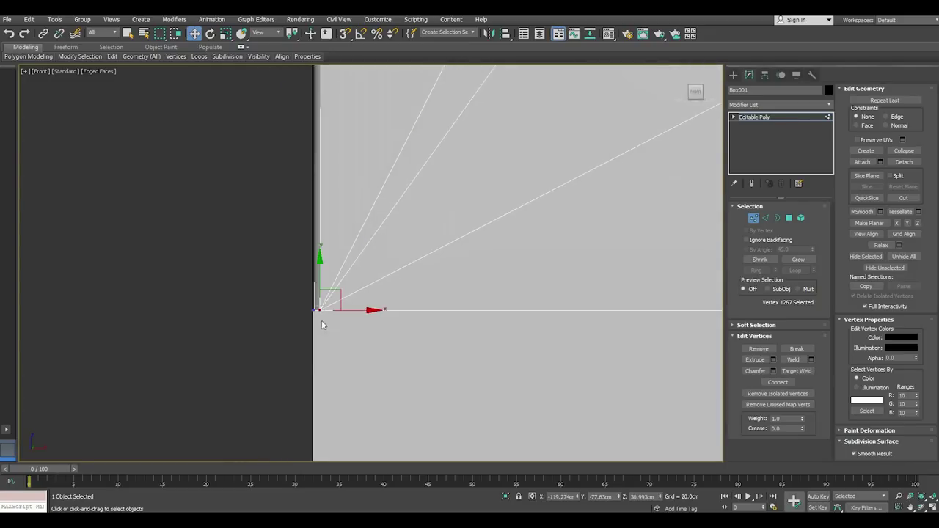
{"action": "left_click_drag", "start_coordinate": [321, 264], "coordinate": [321, 266]}
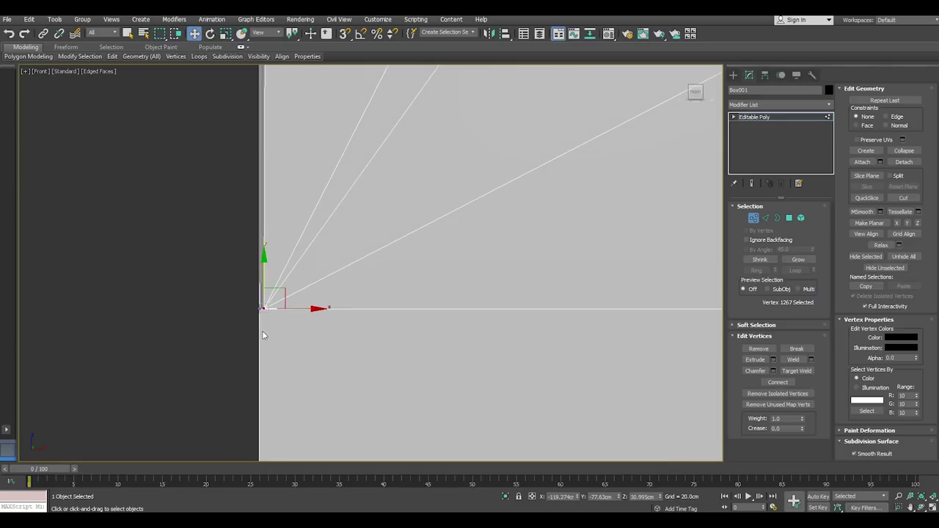
{"action": "left_click", "coordinate": [231, 337]}
{"action": "scroll", "coordinate": [231, 338], "scroll_direction": "down", "scroll_amount": 5}
{"action": "middle_click_drag", "start_coordinate": [458, 340], "coordinate": [487, 383]}
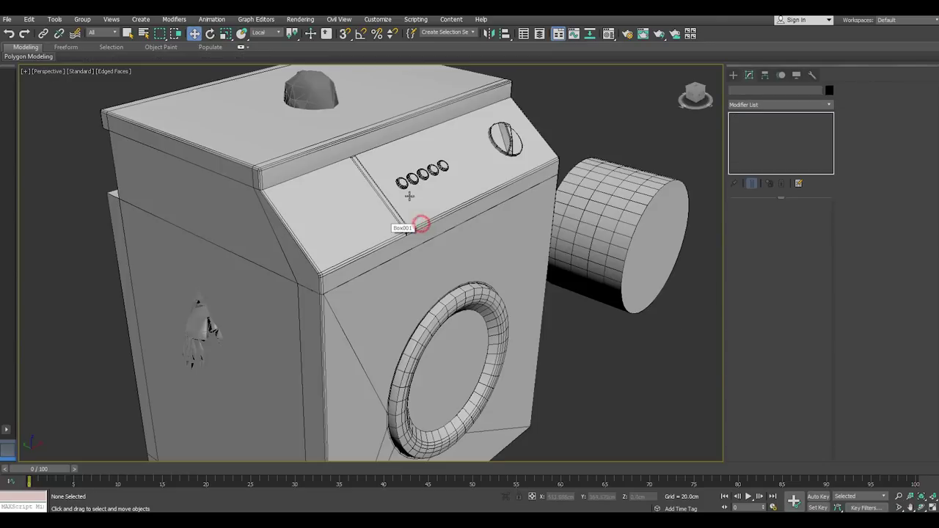
Attach the other four control-panel buttons and the knob to the first button, Cylinder005
{"action": "left_click", "coordinate": [406, 181]}
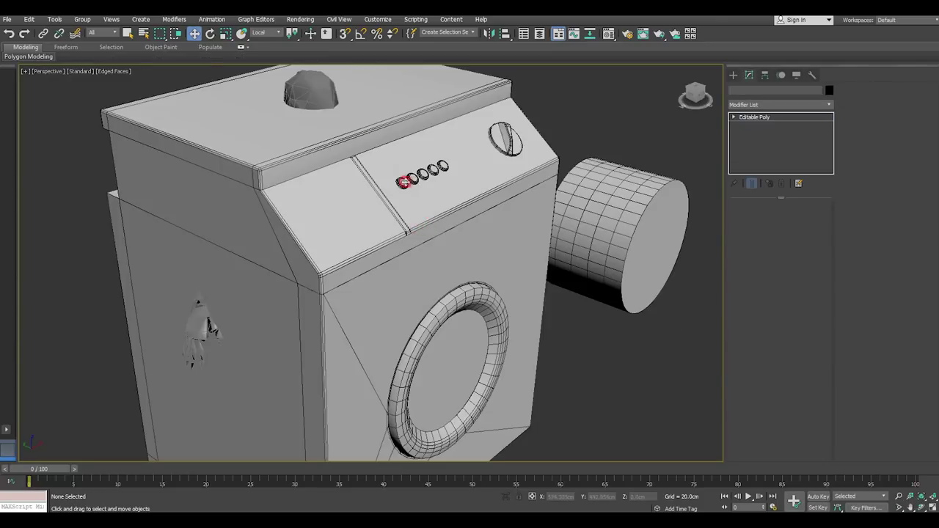
{"action": "left_click", "coordinate": [862, 162]}
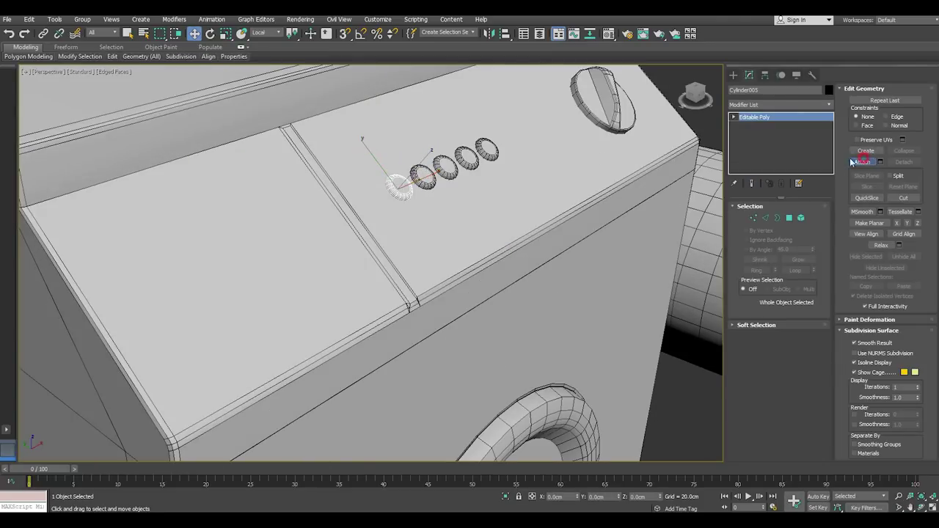
{"action": "left_click", "coordinate": [426, 176]}
{"action": "left_click", "coordinate": [445, 167]}
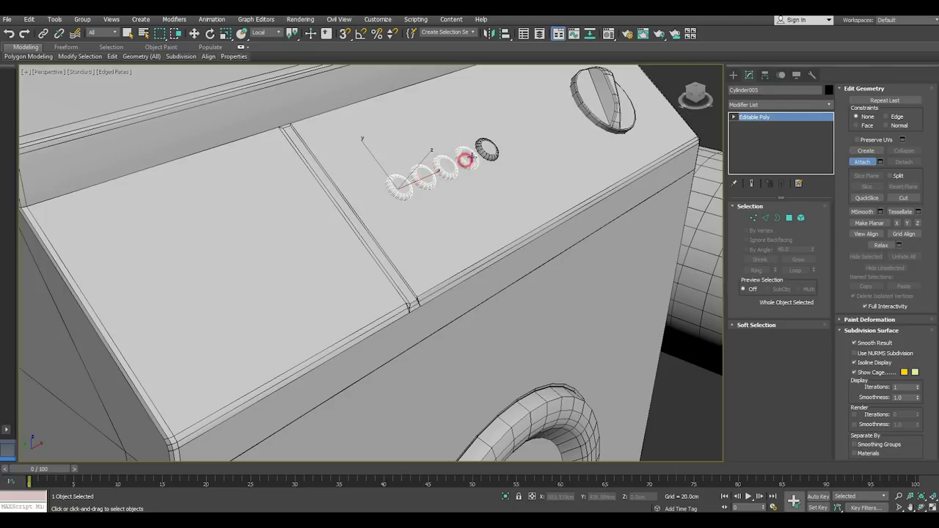
{"action": "left_click", "coordinate": [466, 157]}
{"action": "left_click", "coordinate": [486, 151]}
{"action": "left_click", "coordinate": [613, 111]}
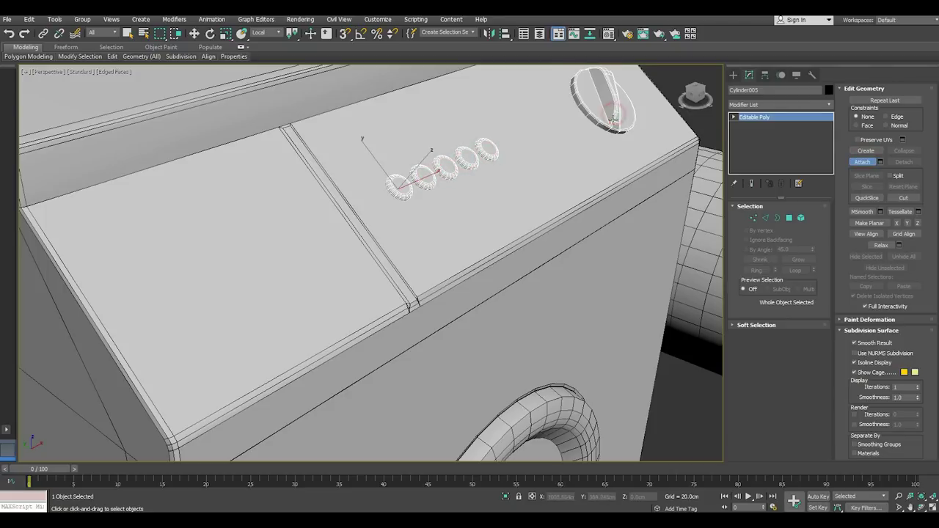
{"action": "scroll", "coordinate": [558, 139], "scroll_direction": "down", "scroll_amount": 3}
{"action": "scroll", "coordinate": [557, 143], "scroll_direction": "down", "scroll_amount": 2}
{"action": "key", "text": "w"}
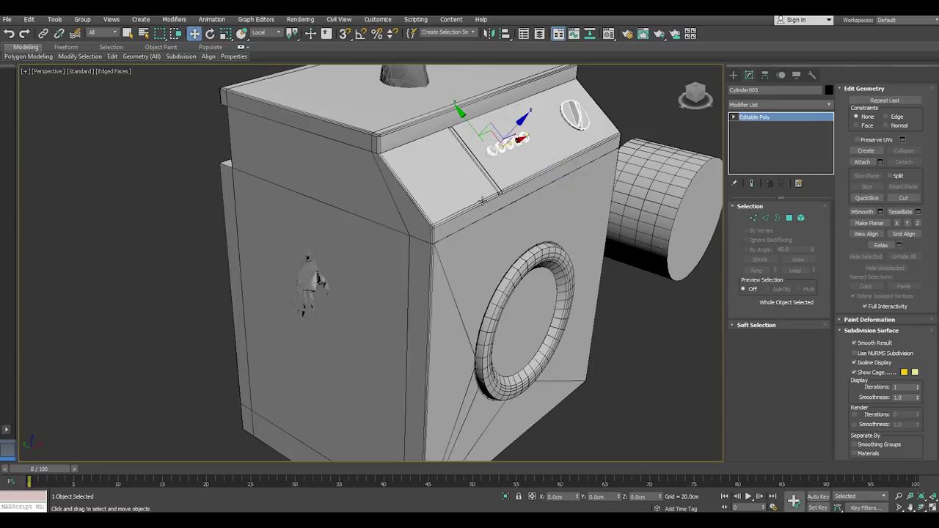
Isolate Box001 and orbit and zoom so the drum opening faces the view
{"action": "scroll", "coordinate": [511, 277], "scroll_direction": "down", "scroll_amount": 2}
{"action": "left_click", "coordinate": [456, 287]}
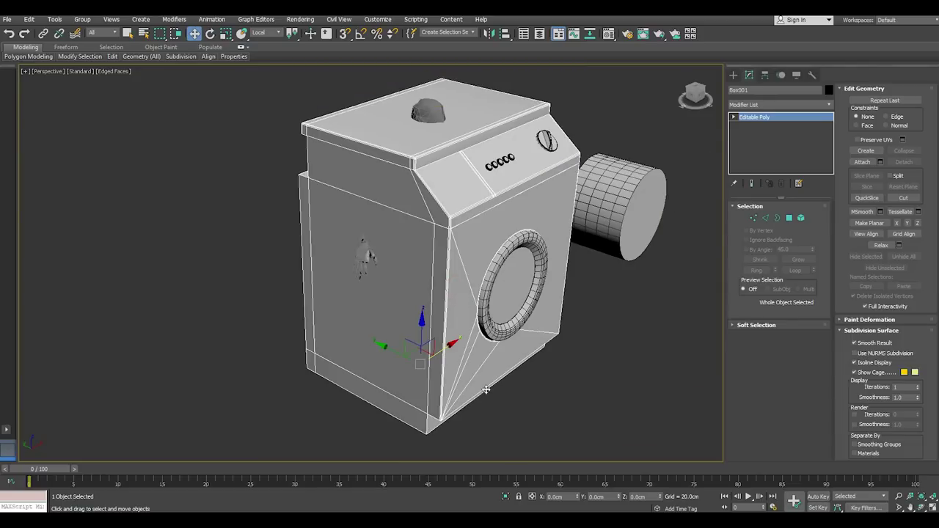
{"action": "left_click", "coordinate": [506, 497]}
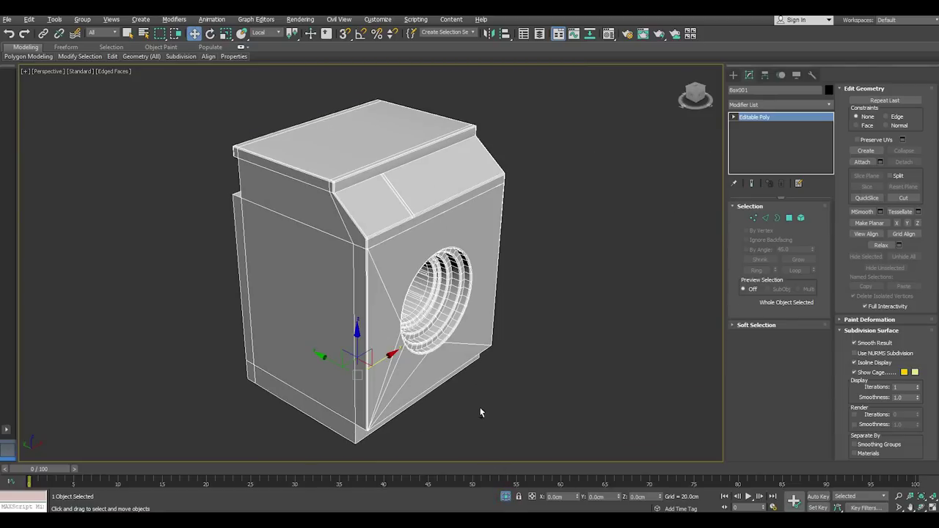
{"action": "middle_click_drag", "start_coordinate": [480, 412], "coordinate": [359, 367], "text": "alt"}
{"action": "scroll", "coordinate": [314, 329], "scroll_direction": "up", "scroll_amount": 3}
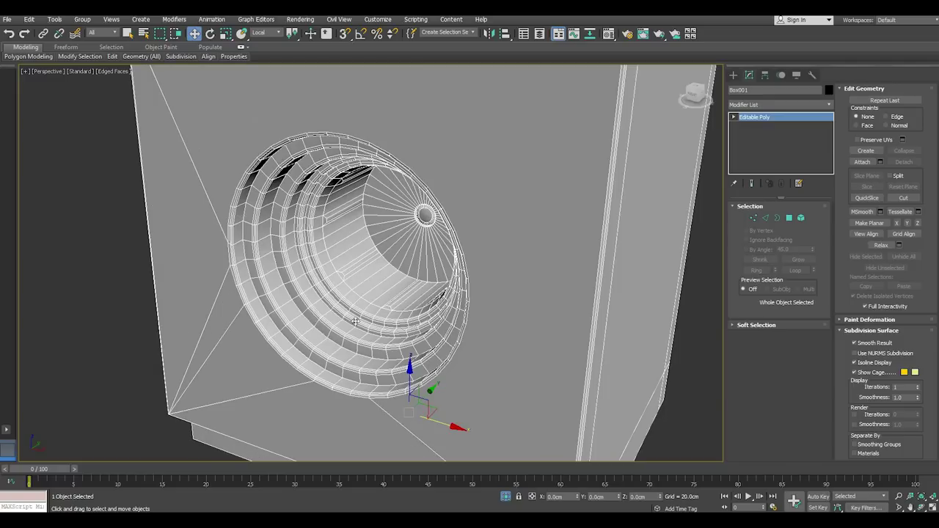
{"action": "scroll", "coordinate": [368, 314], "scroll_direction": "up", "scroll_amount": 3}
{"action": "left_click", "coordinate": [33, 331]}
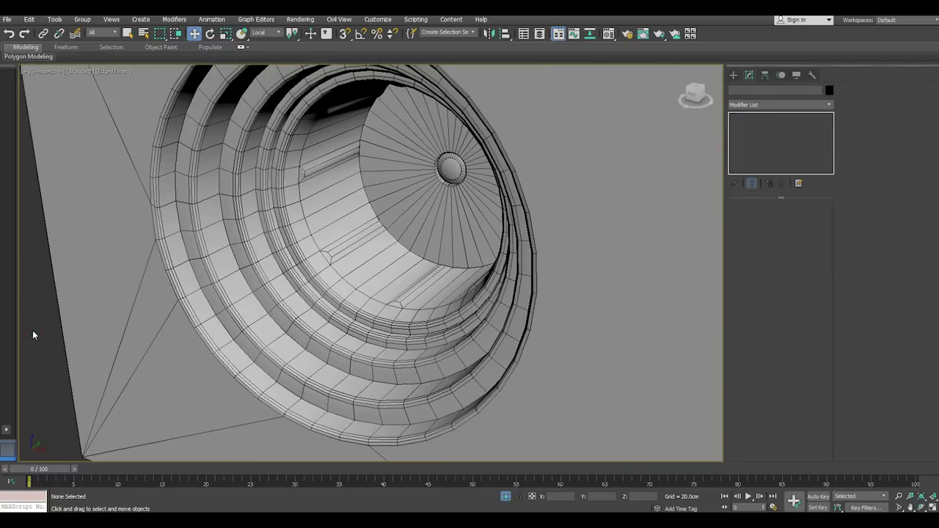